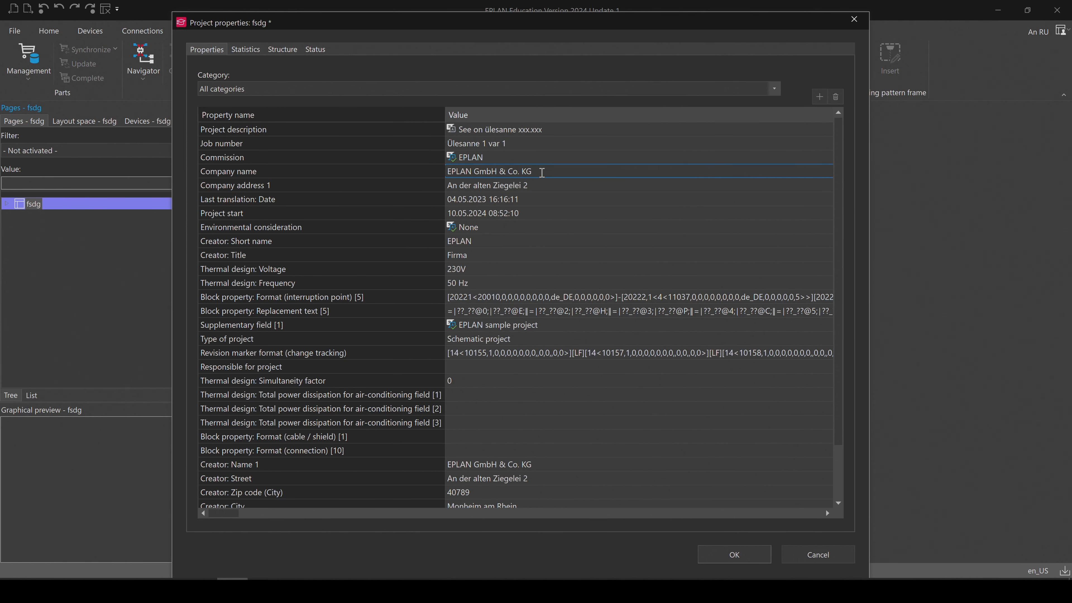
Set the project's company name to "TTK UAS EL2024" and enter the company's street address in Company address 1
left_click(542, 173)
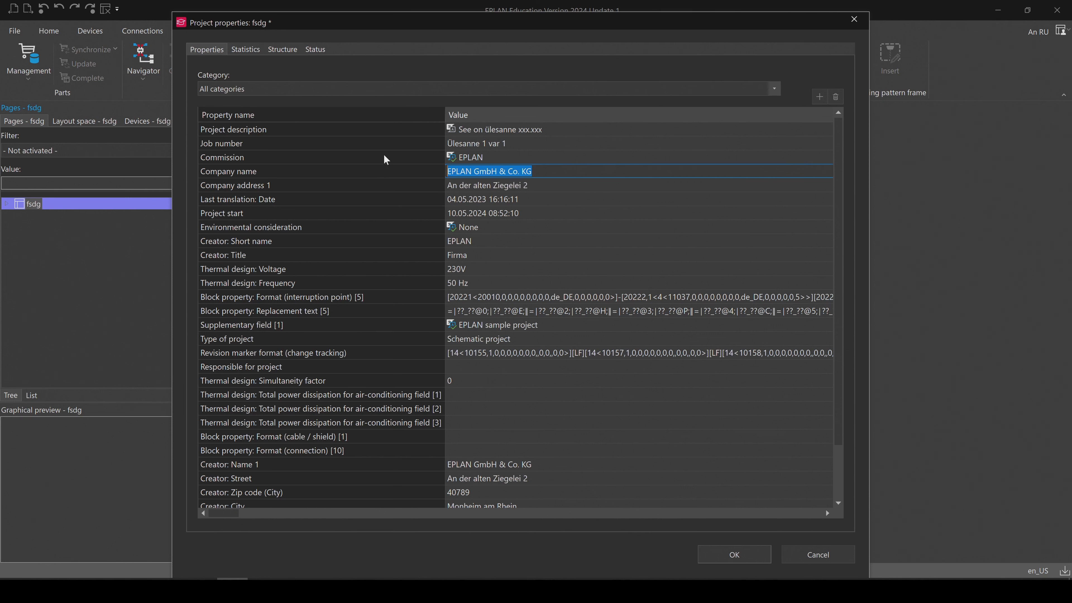
type("TTK UAS EL2024")
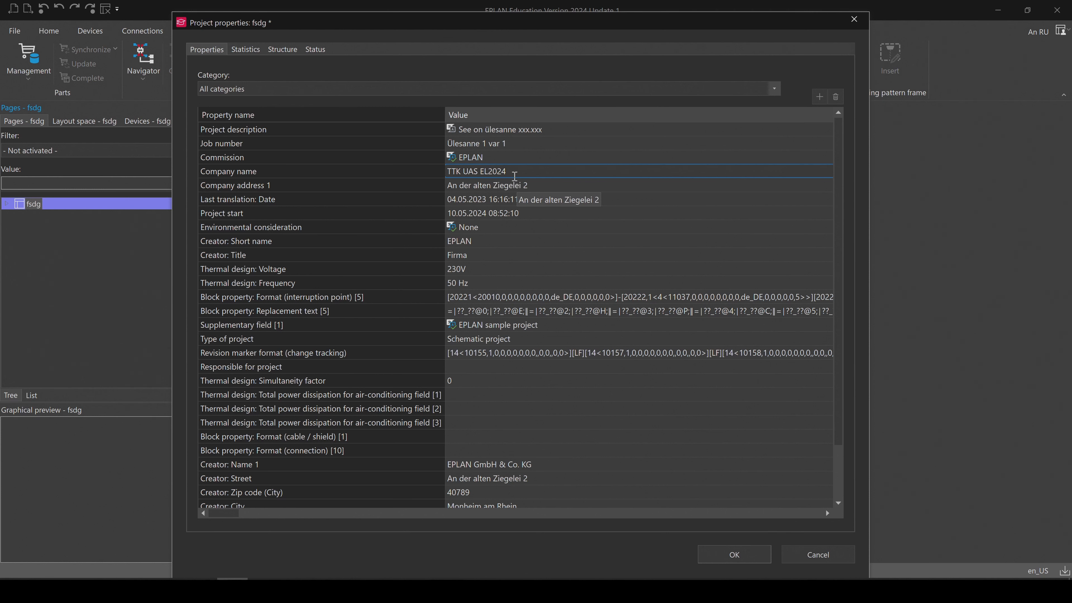
left_click(515, 186)
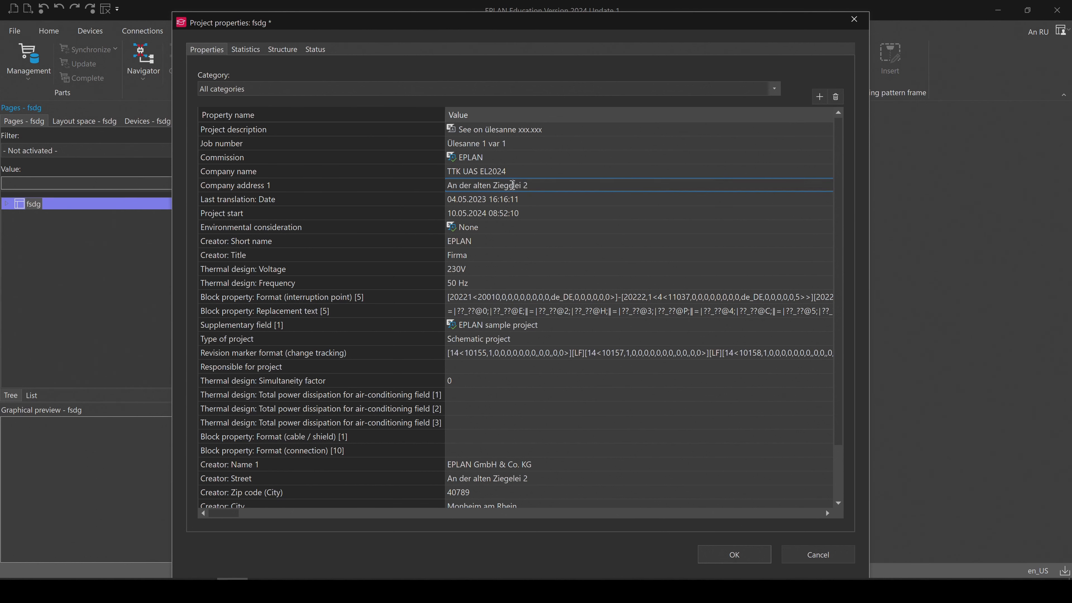
left_click(531, 185)
type("Pärnu mnt xxx")
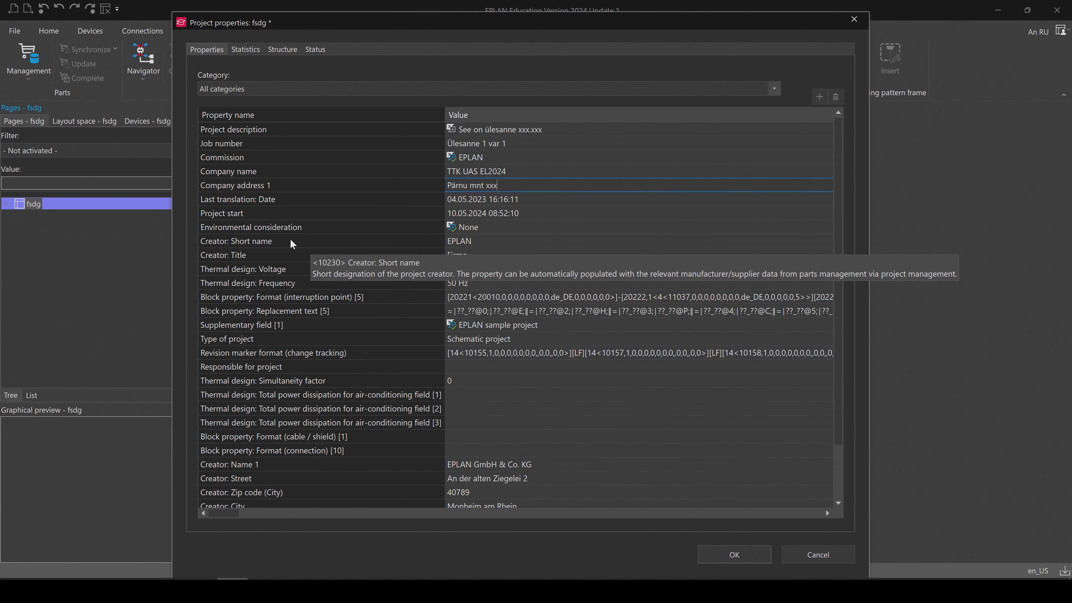
Enter the creator's initials as the creator short name and set the creator title to "Õpilane"
left_click(469, 242)
left_click_drag(480, 239, 384, 237)
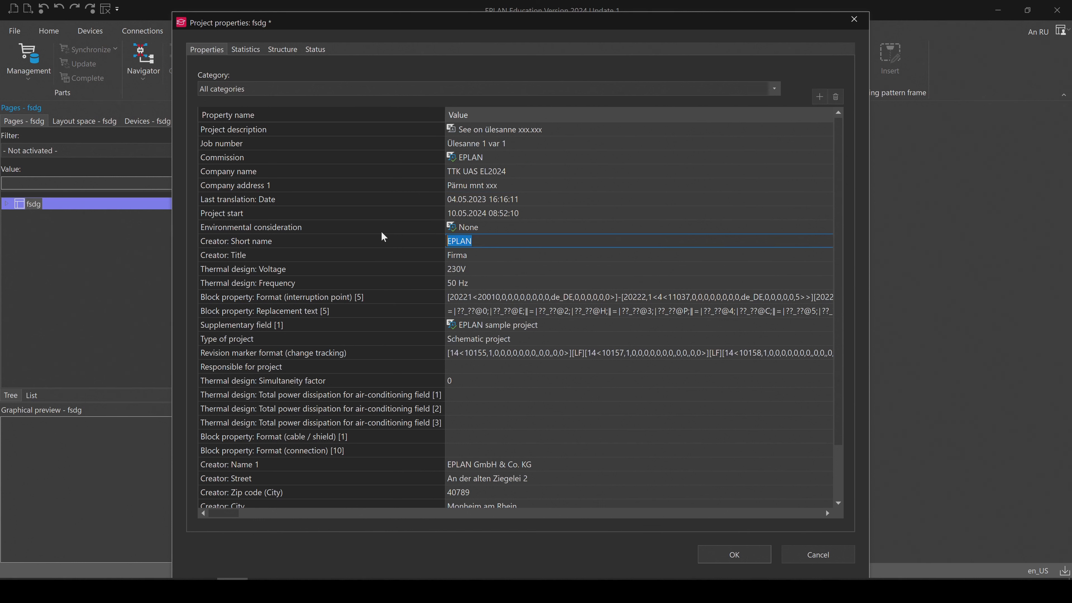
type("A:")
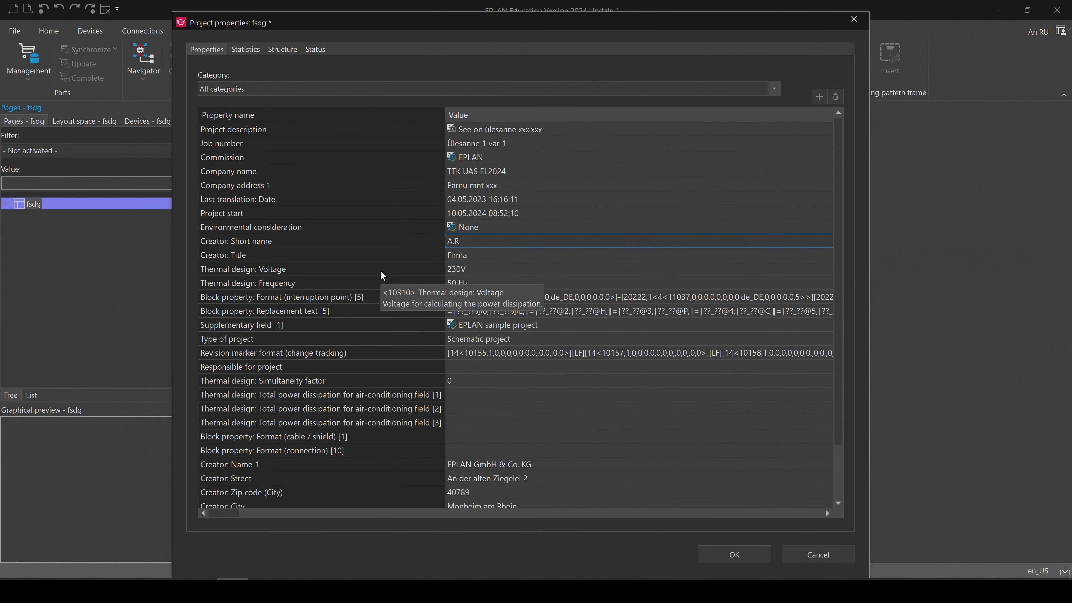
left_click(471, 258)
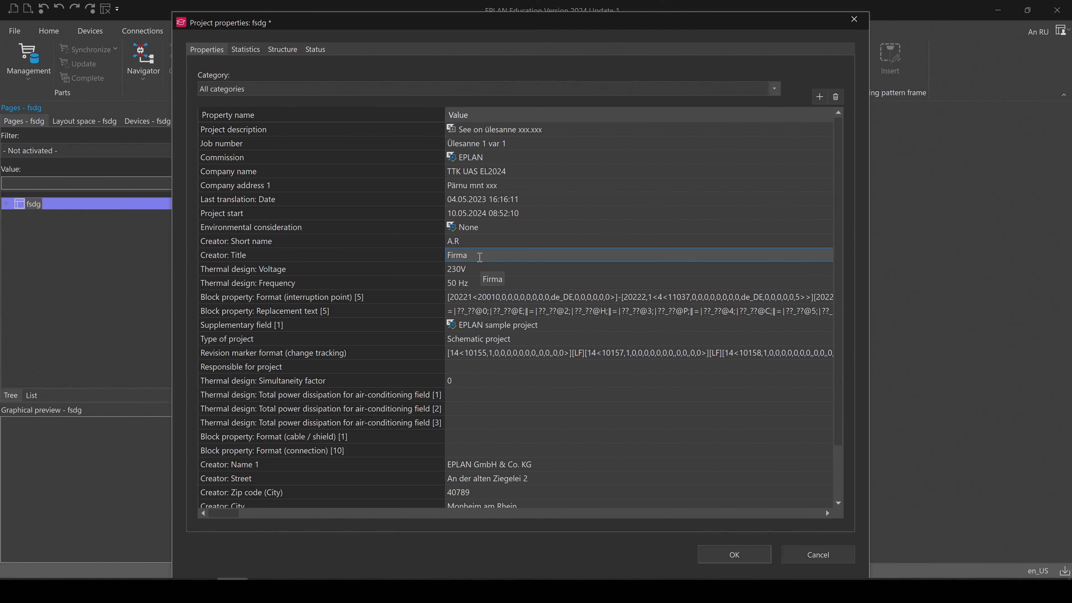
left_click(456, 256)
double_click(476, 256)
type("Ö")
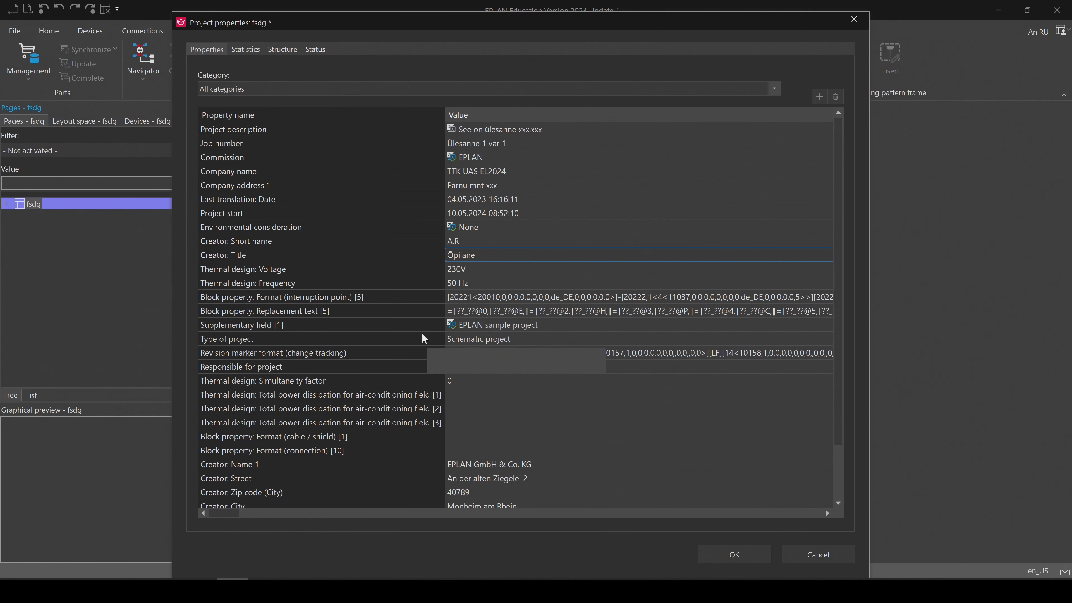
Examine the project type, creator name, creator contact and second company address properties in the project's property list
left_click(481, 342)
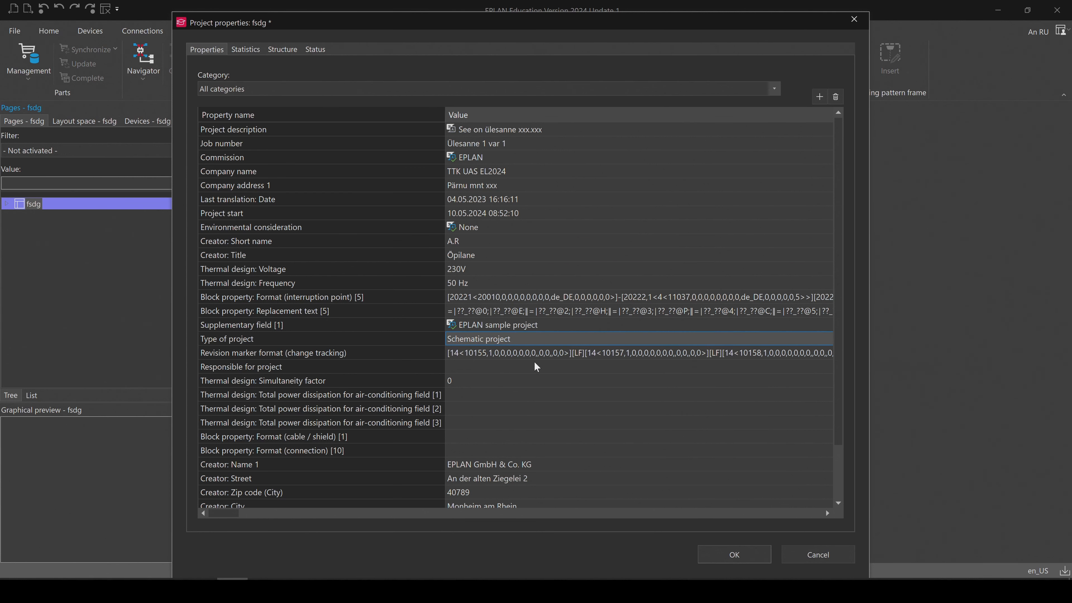
scroll(536, 365, "down", 1)
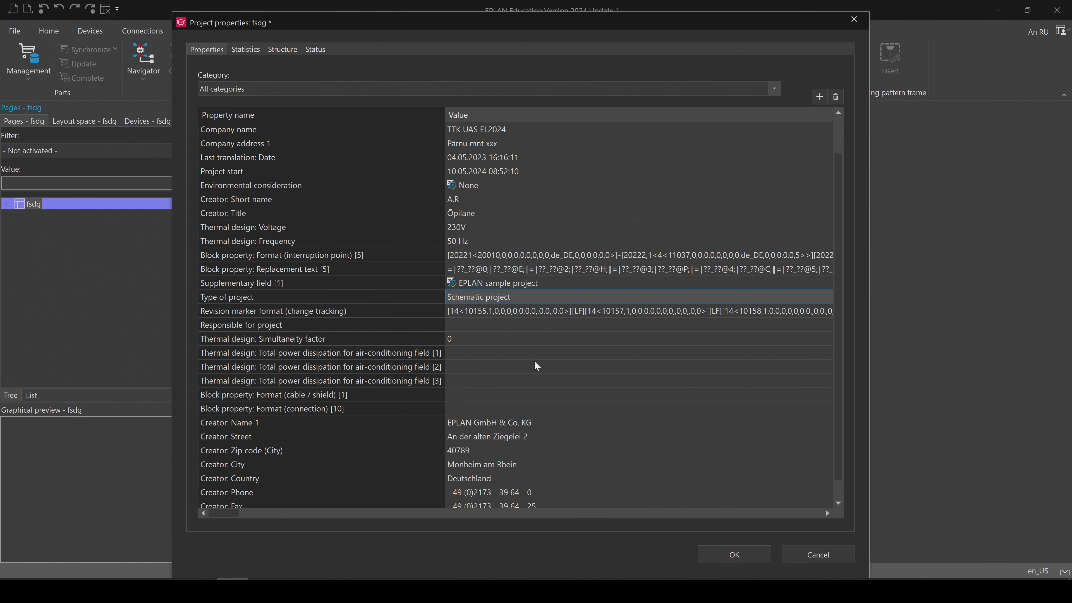
left_click(488, 423)
left_click_drag(537, 423, 438, 421)
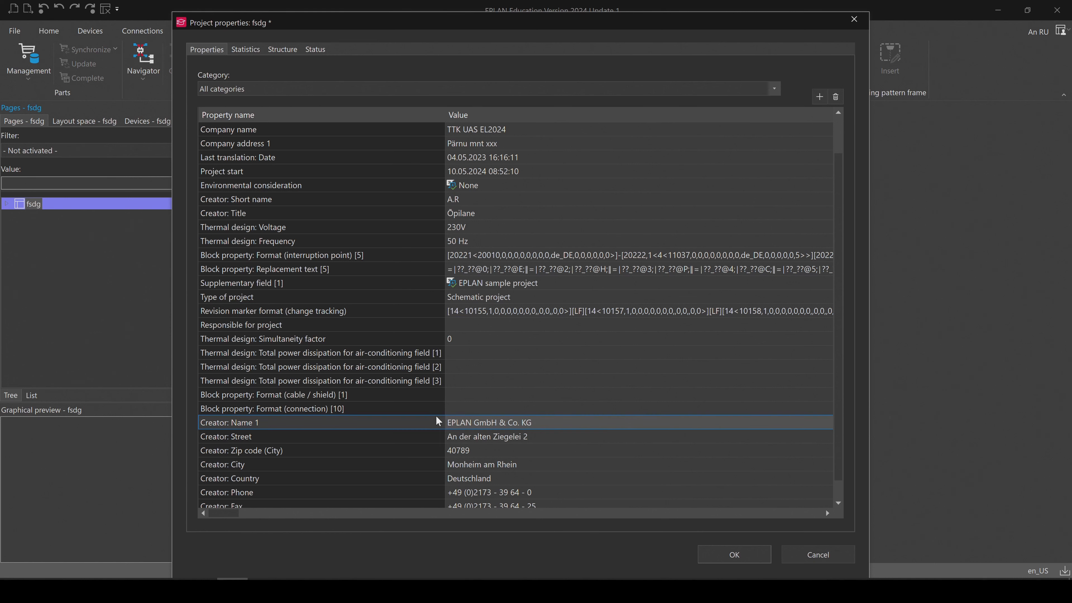
left_click(488, 423)
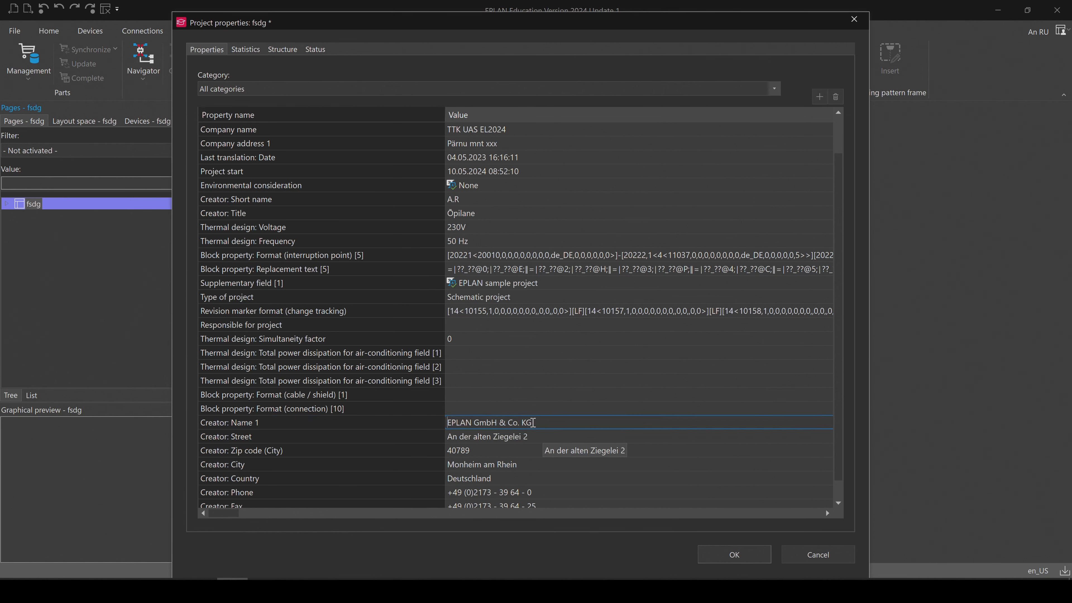
left_click_drag(540, 423, 449, 417)
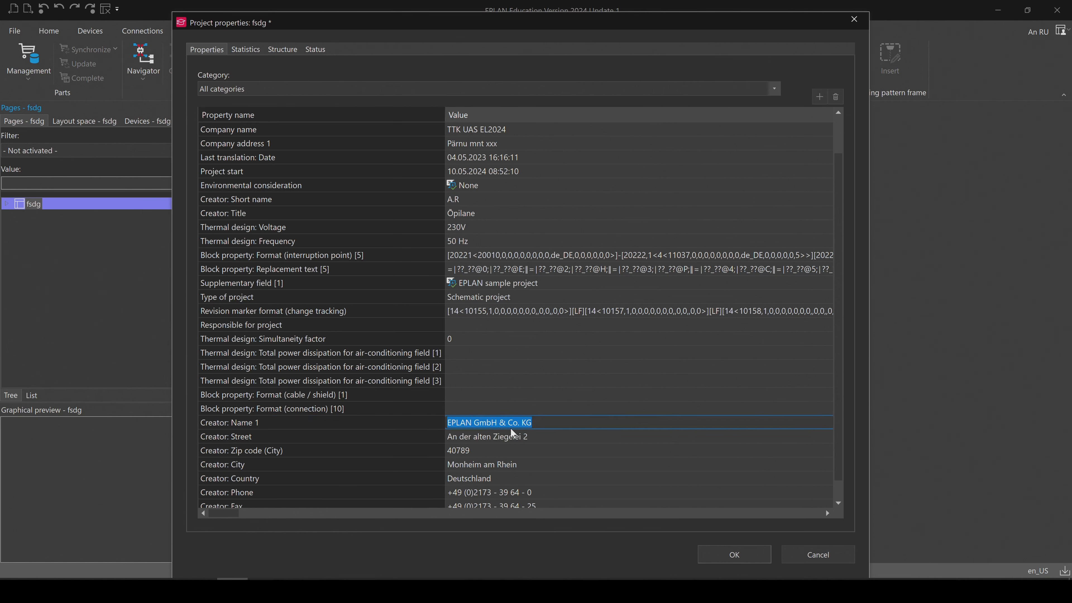
scroll(514, 429, "down", 1)
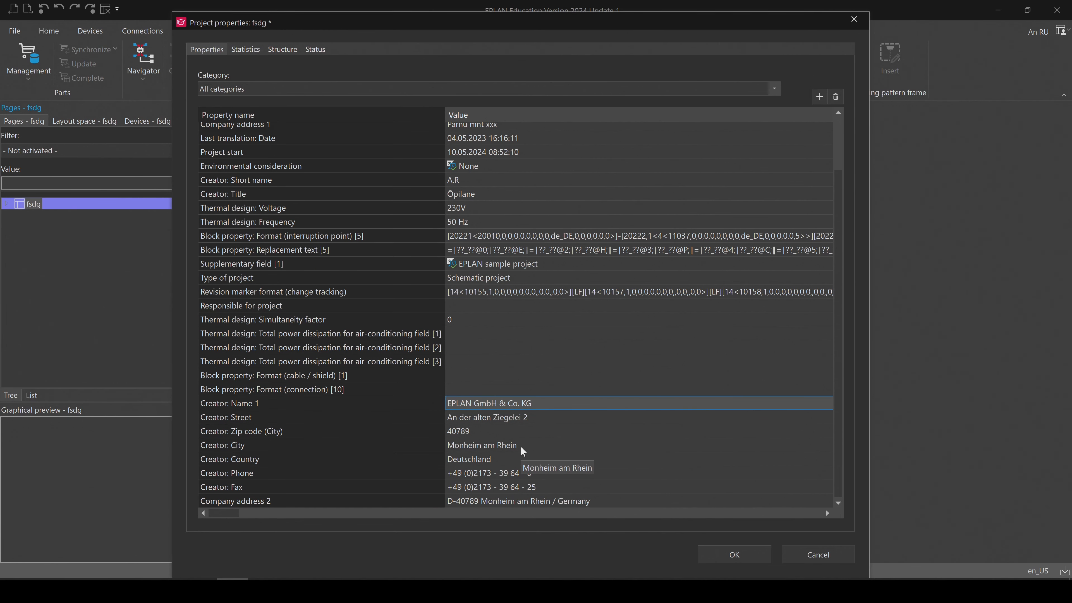
scroll(698, 471, "up", 2)
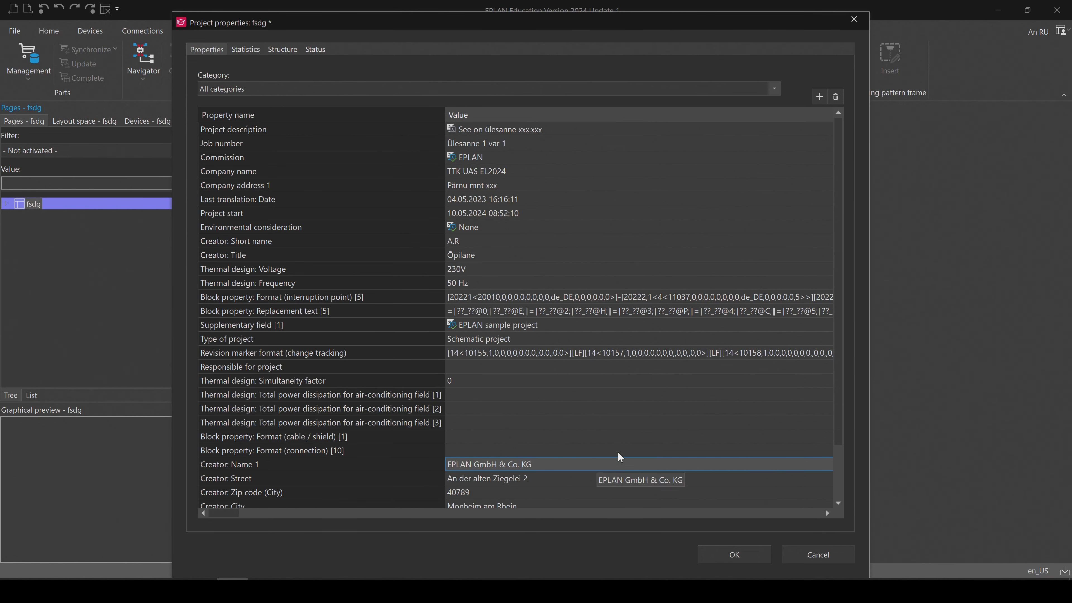
Add the Approved by property to the project properties and set its value to "Õppejõu nimi"
left_click(820, 99)
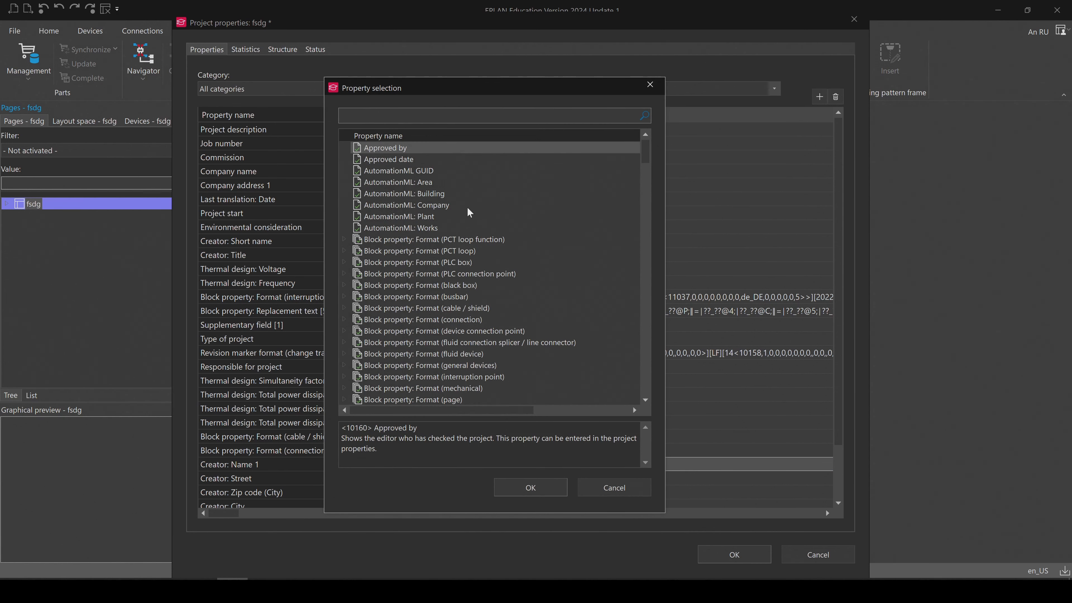
scroll(402, 182, "down", 13)
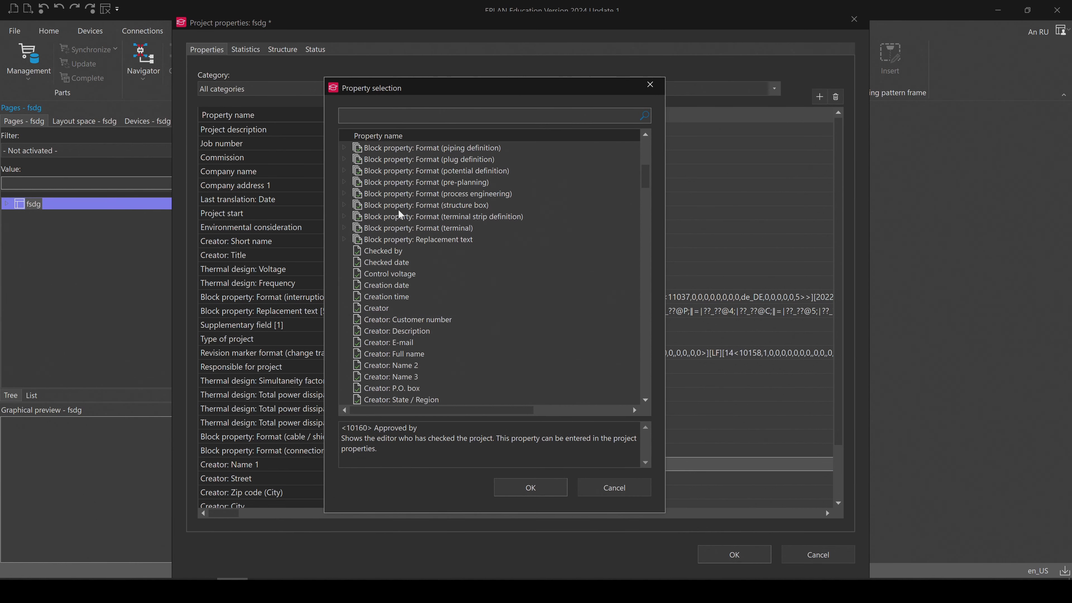
scroll(398, 232, "down", 8)
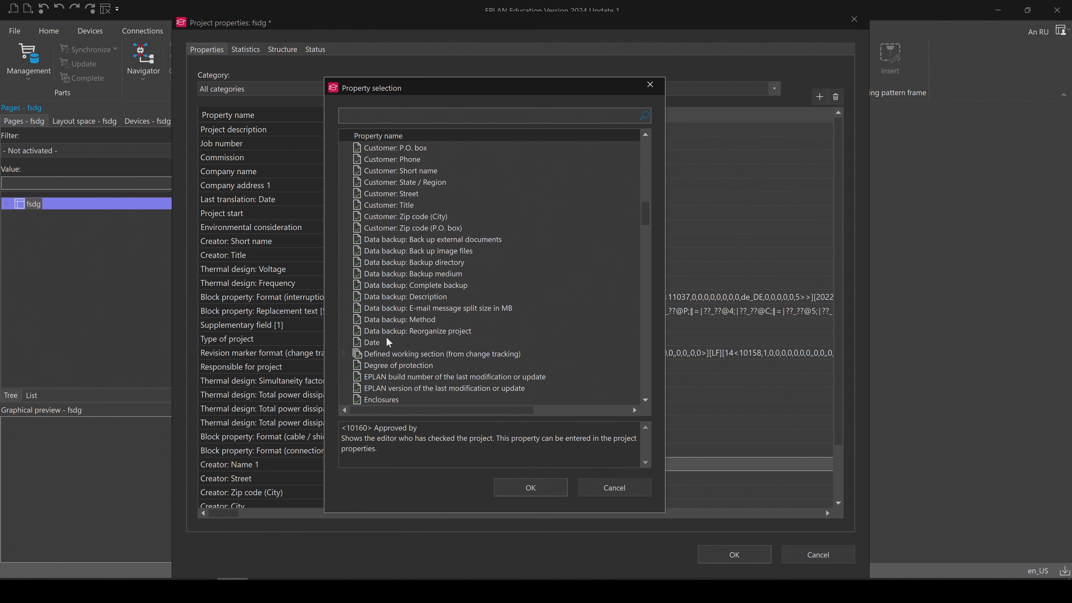
scroll(388, 342, "down", 12)
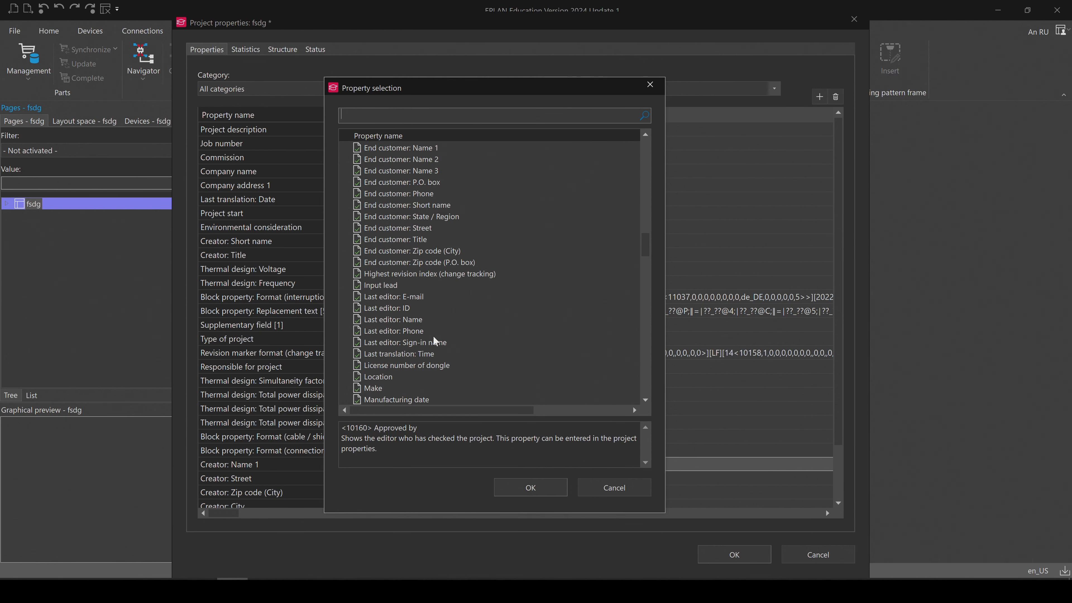
scroll(436, 342, "down", 5)
scroll(436, 344, "down", 1)
scroll(436, 344, "up", 20)
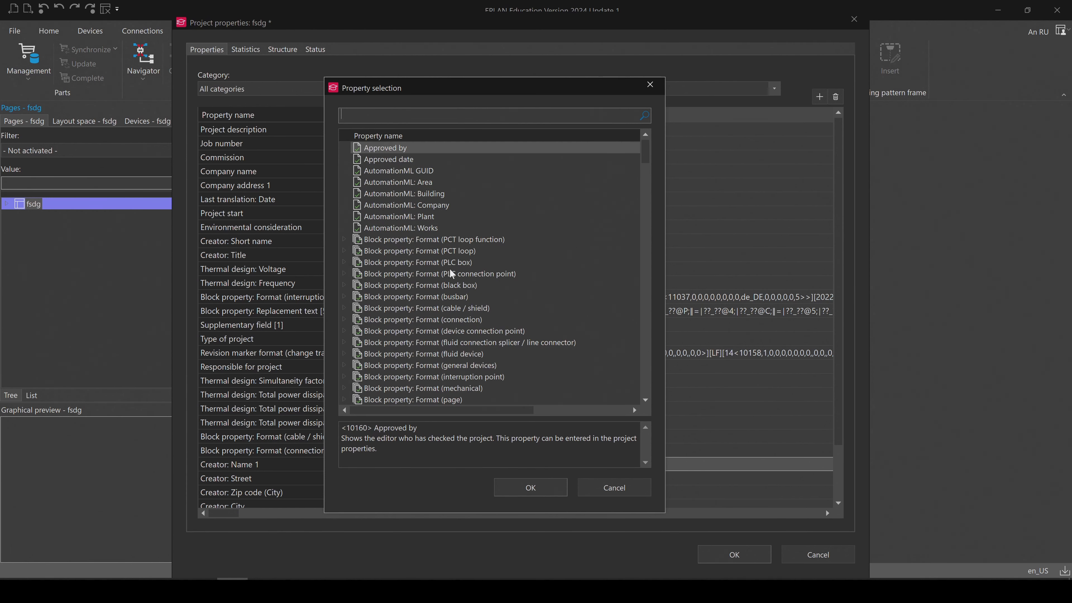
left_click(387, 148)
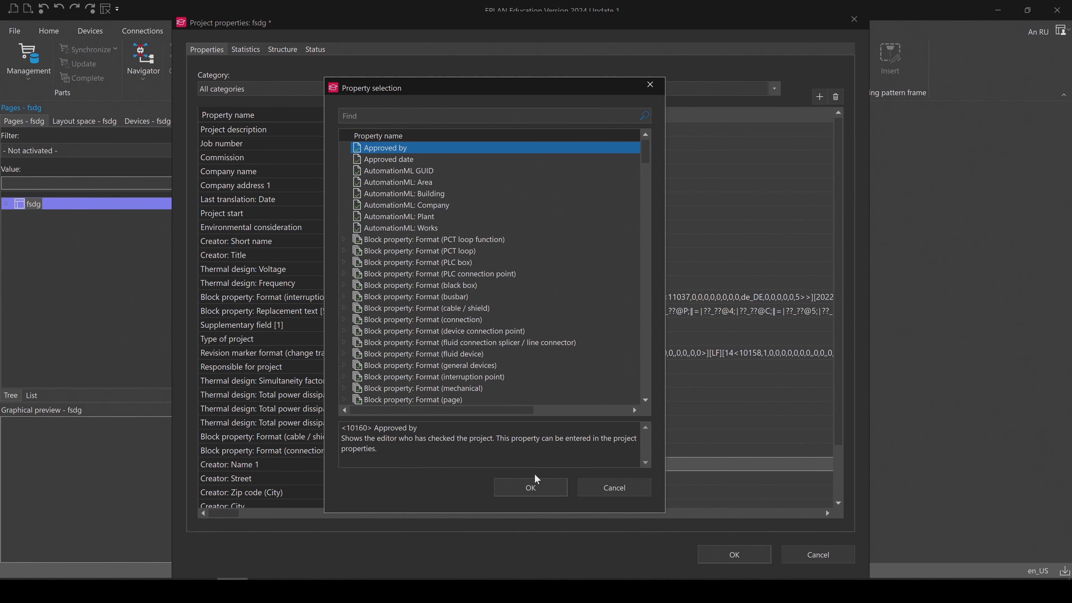
left_click(532, 487)
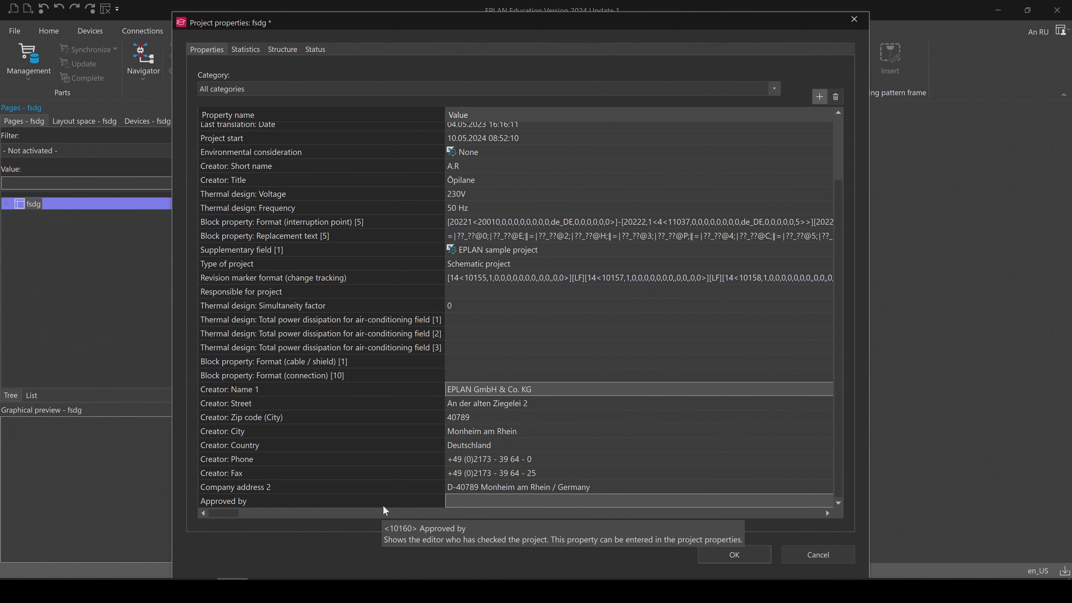
left_click(473, 503)
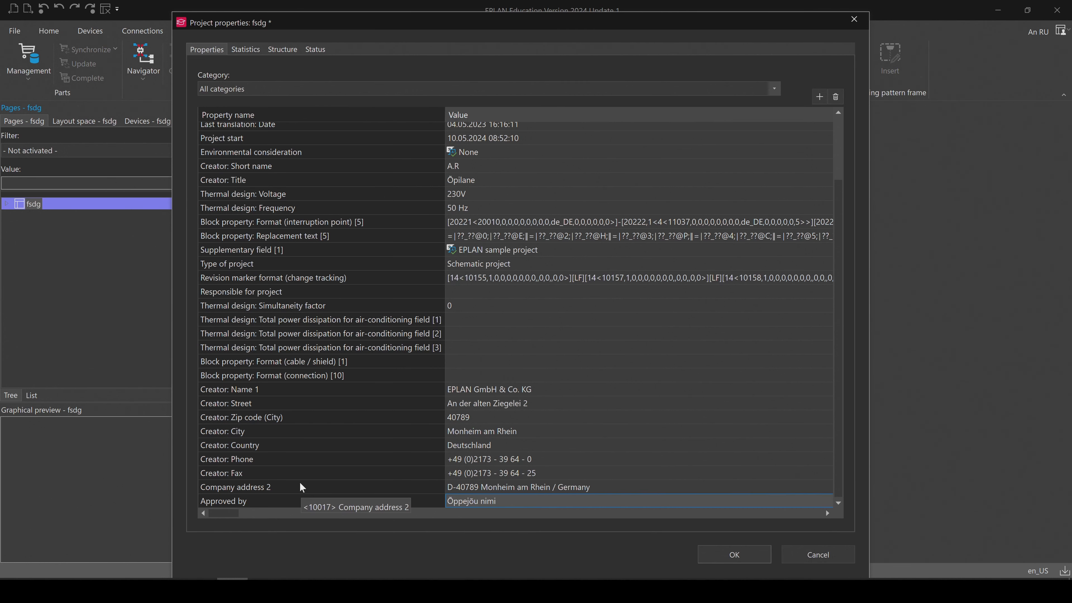
Delete the Creator: Fax property from the project and accept the edited project properties
left_click(217, 477)
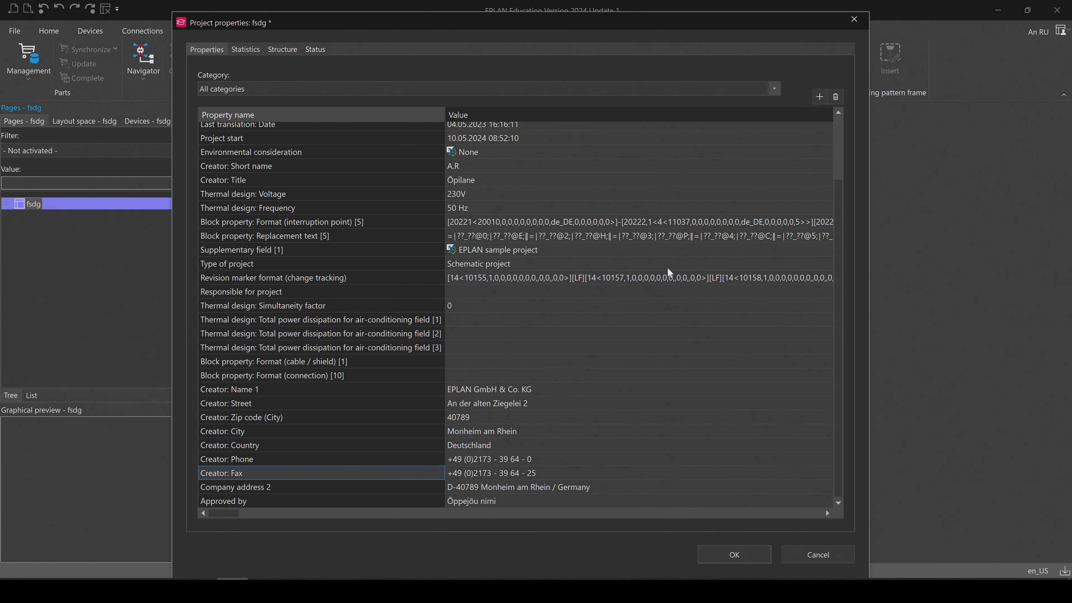
left_click(836, 100)
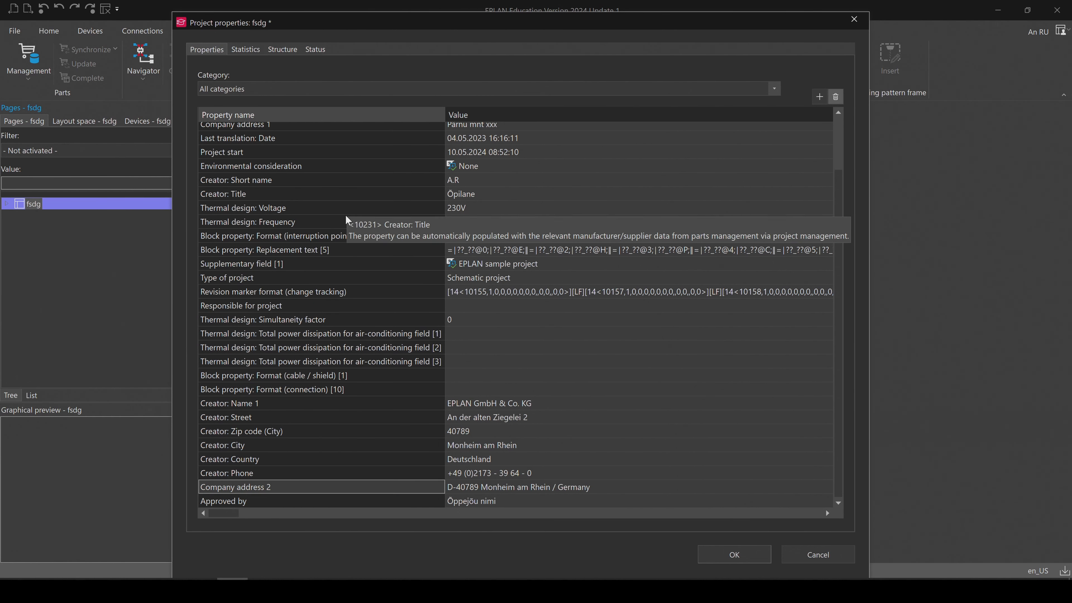
scroll(349, 234, "up", 2)
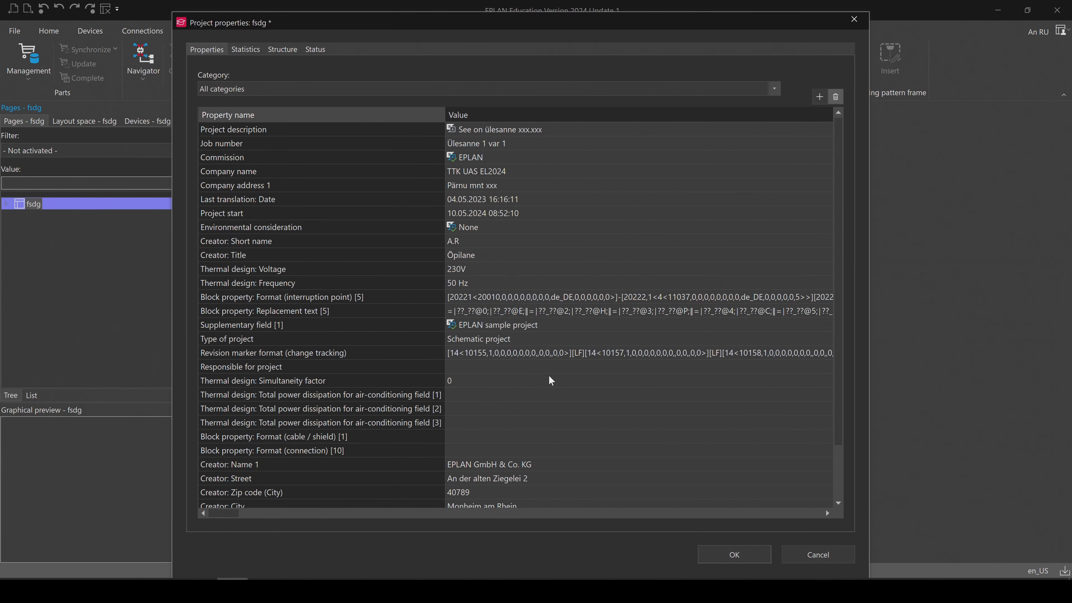
left_click(750, 555)
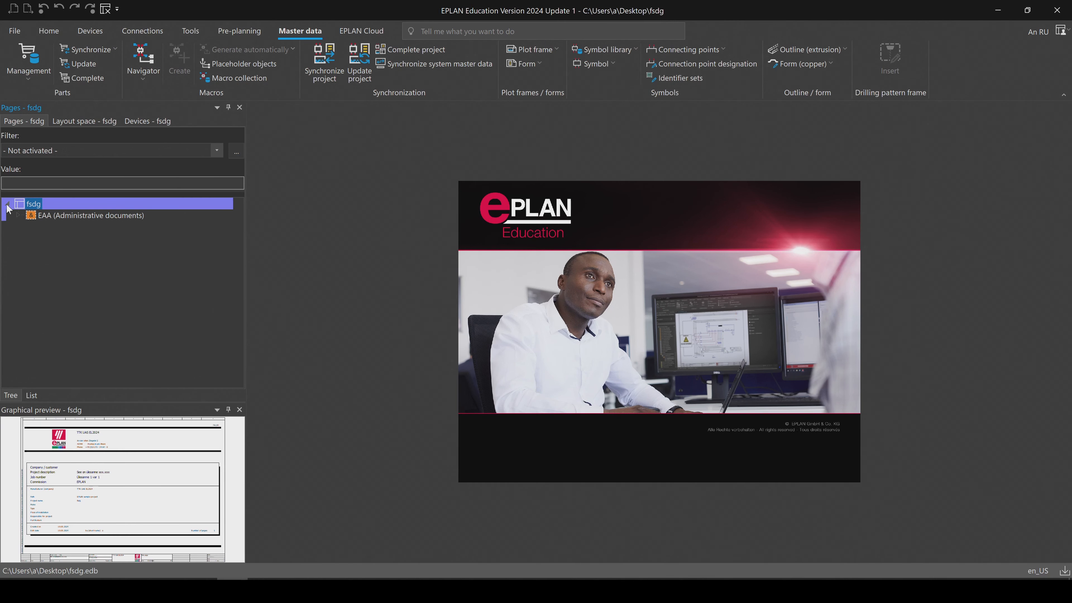
Expand the fsdg project's administrative documents to reveal the title page and activate the graphical preview
left_click(18, 215)
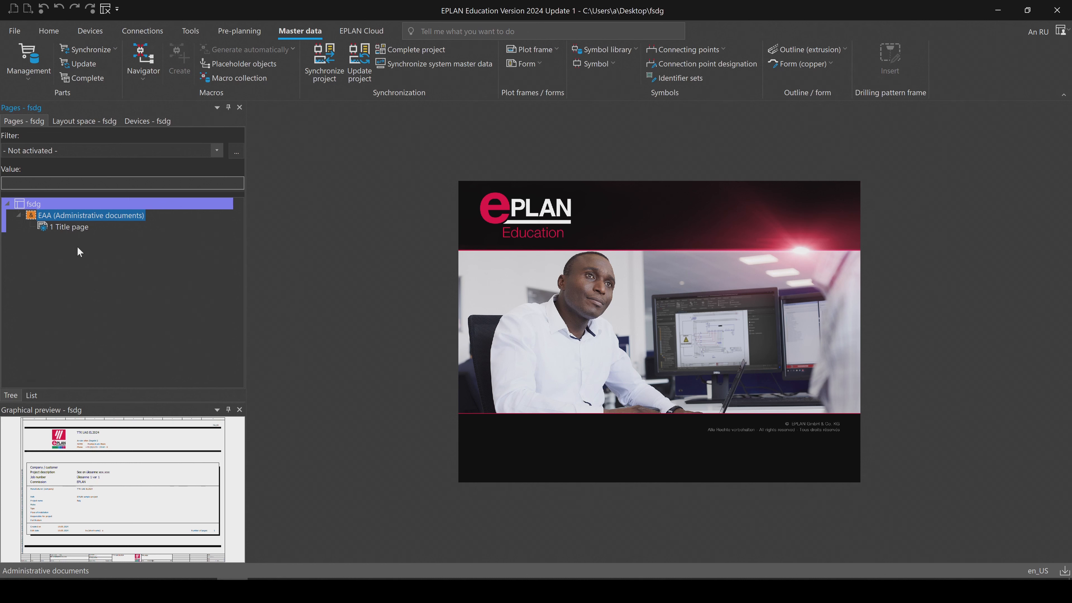
left_click(49, 31)
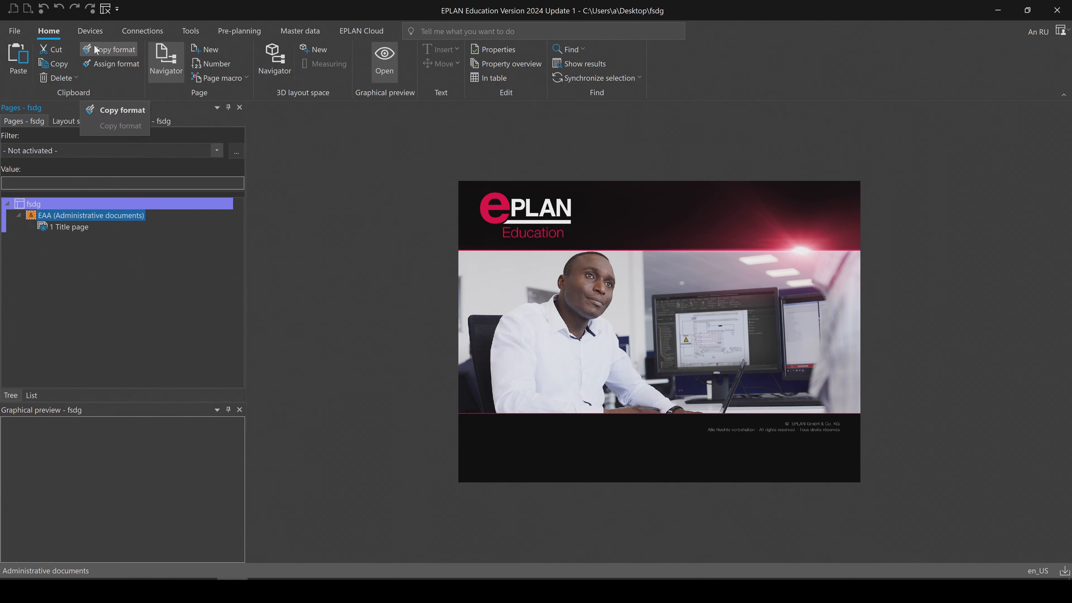
left_click(391, 72)
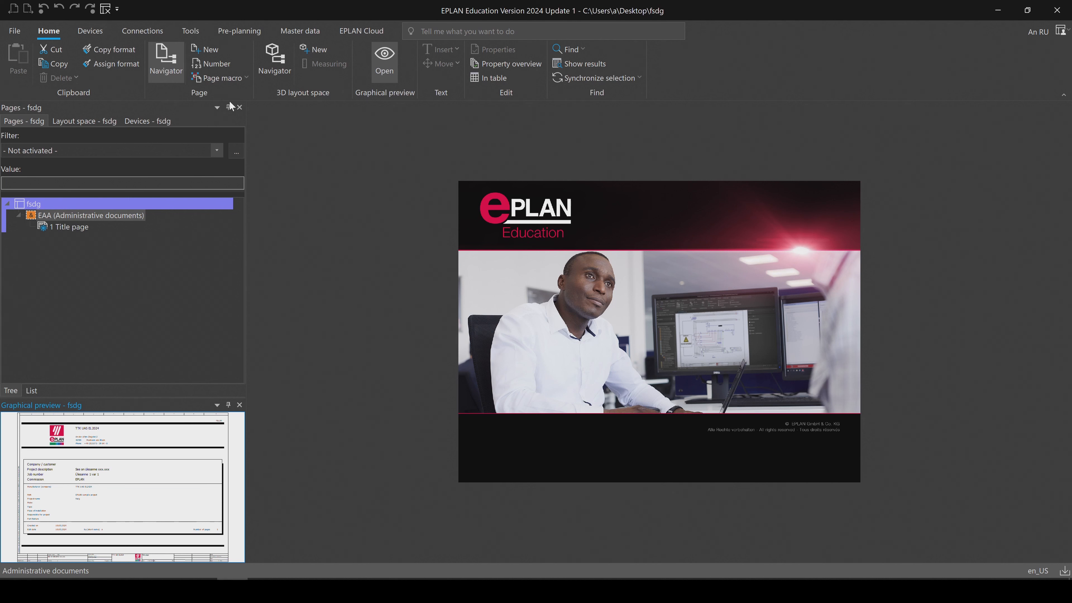
Bring up the plot frame selection from the master data and widen the file list to reveal the modification dates
left_click(281, 40)
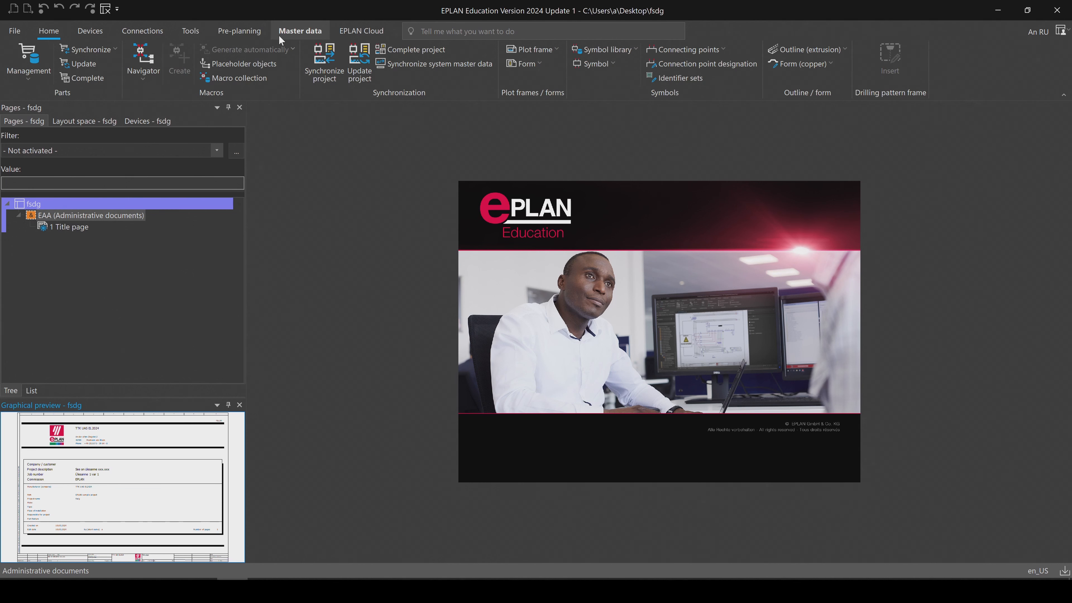
left_click(539, 49)
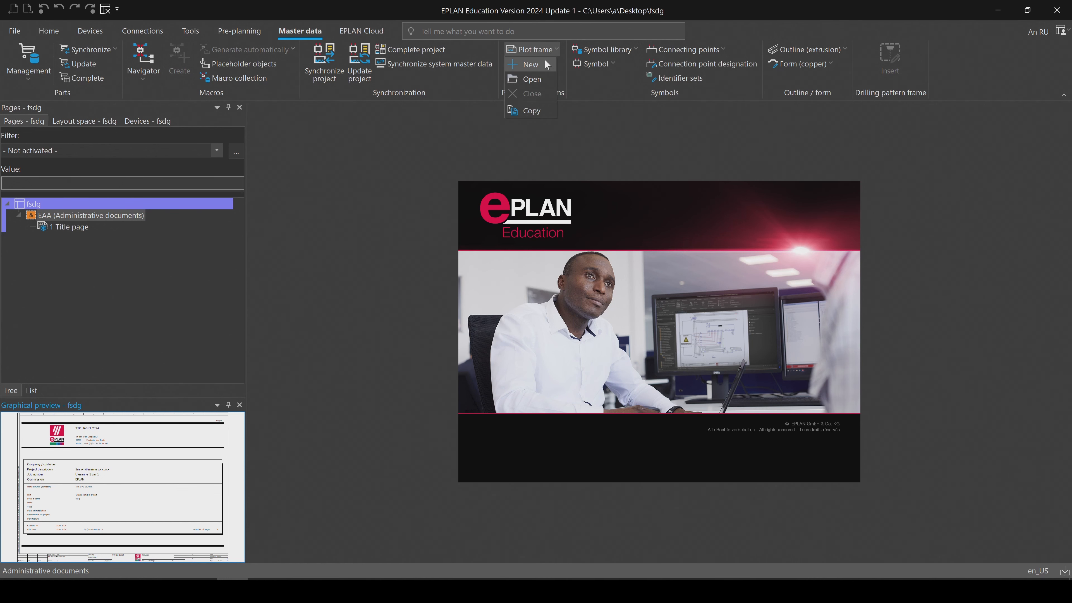
left_click(534, 80)
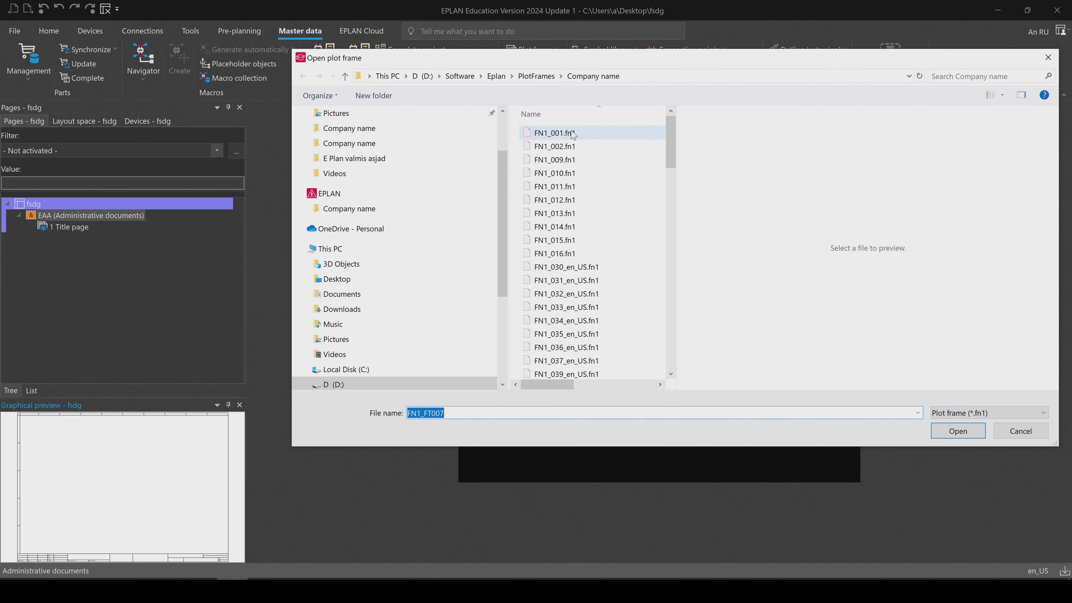
left_click_drag(578, 62, 516, 63)
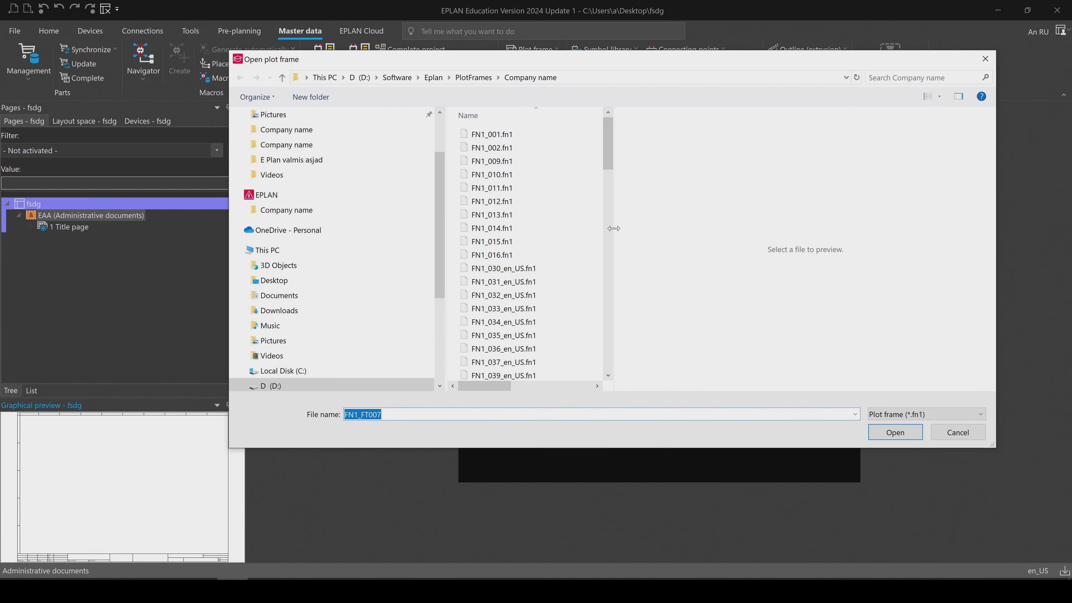
left_click_drag(614, 228, 677, 235)
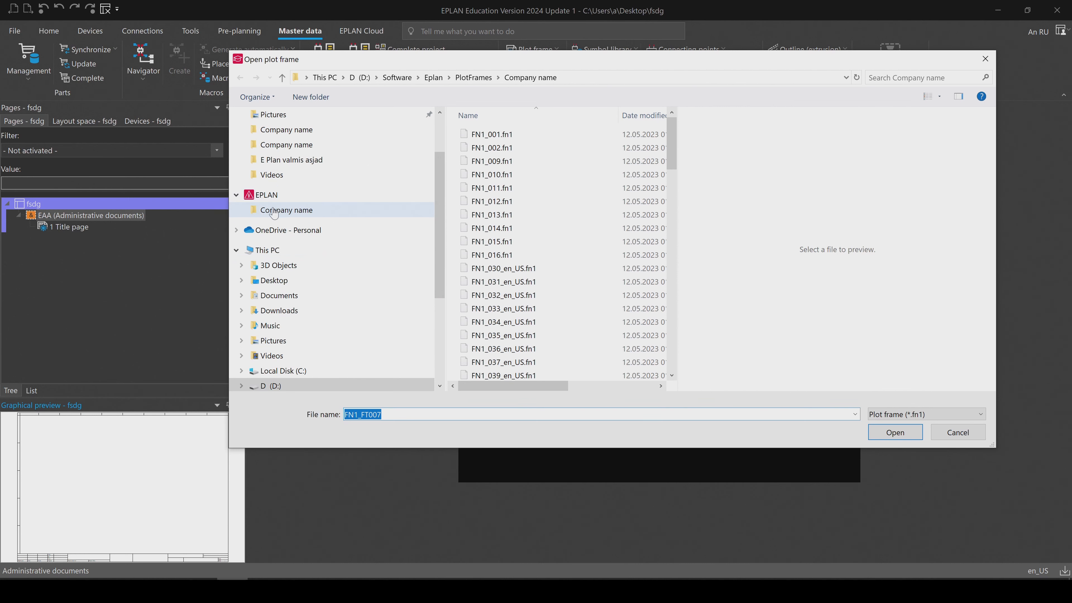
Compare the previews and descriptions of the plot frames from FN1_001.fn1 through FN1_012.fn1 in the Company name folder
left_click(503, 137)
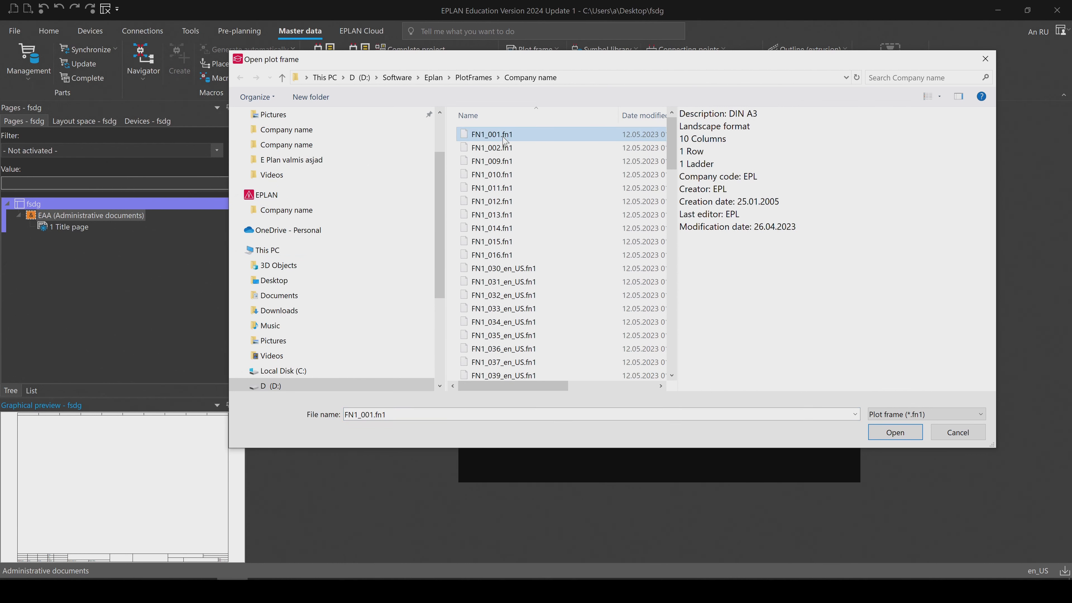
key("Down")
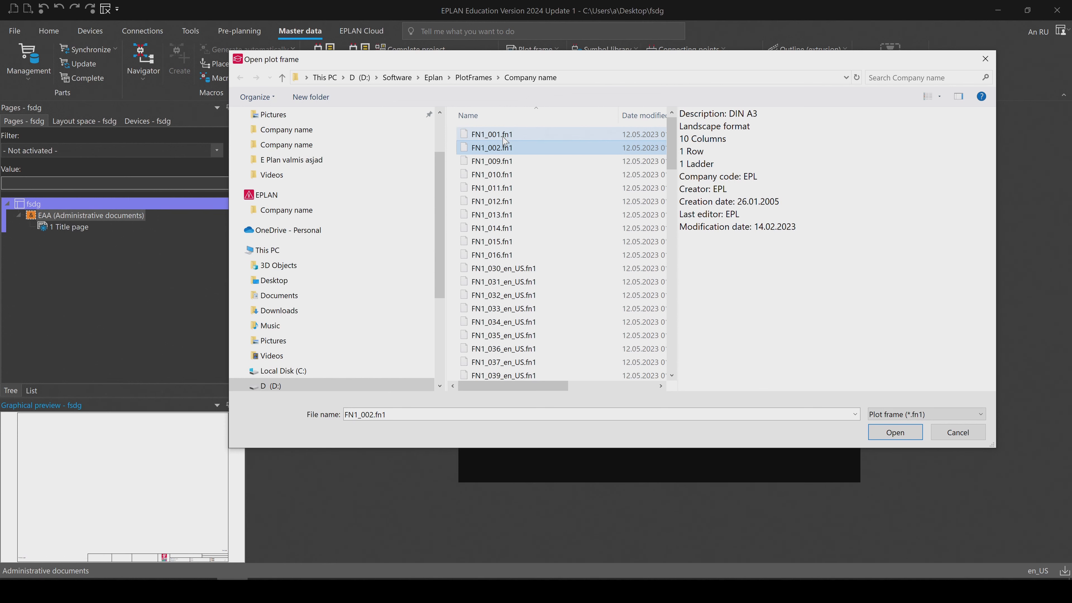
key("Down")
key("Down")
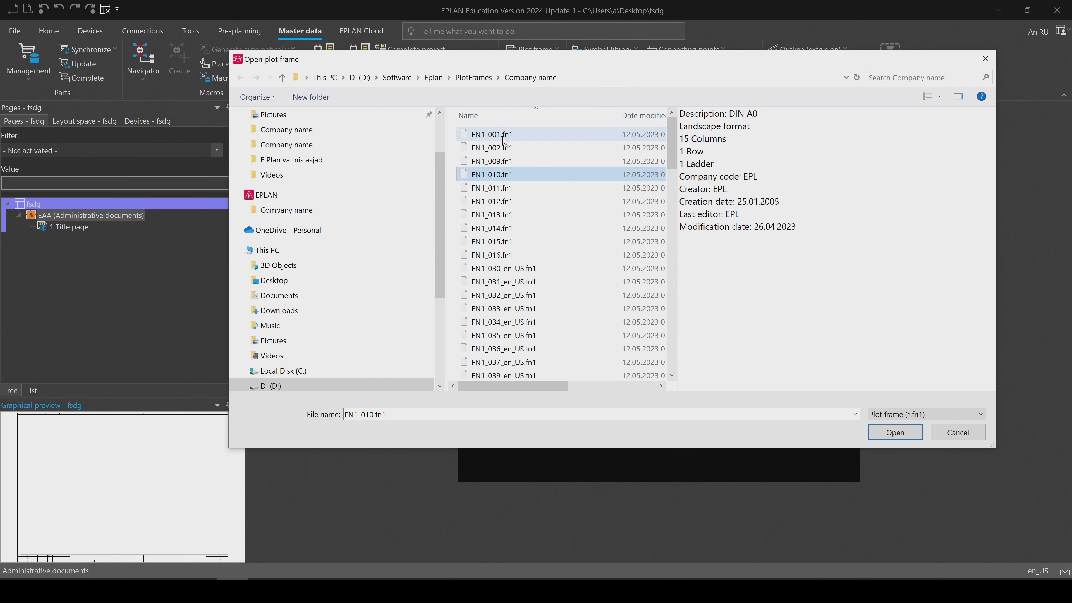
scroll(332, 296, "up", 1)
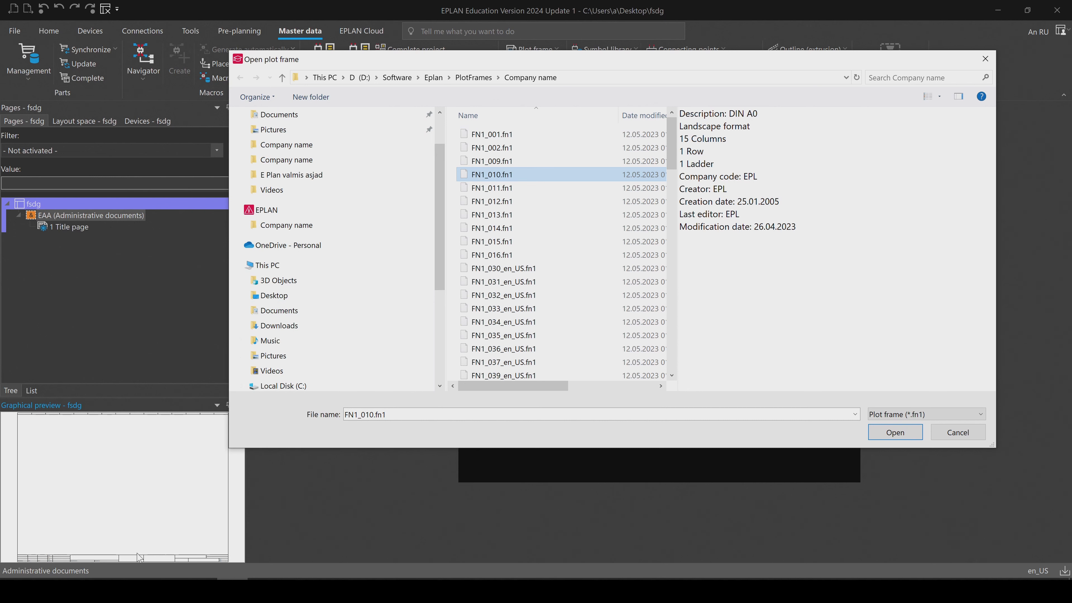
key("Down")
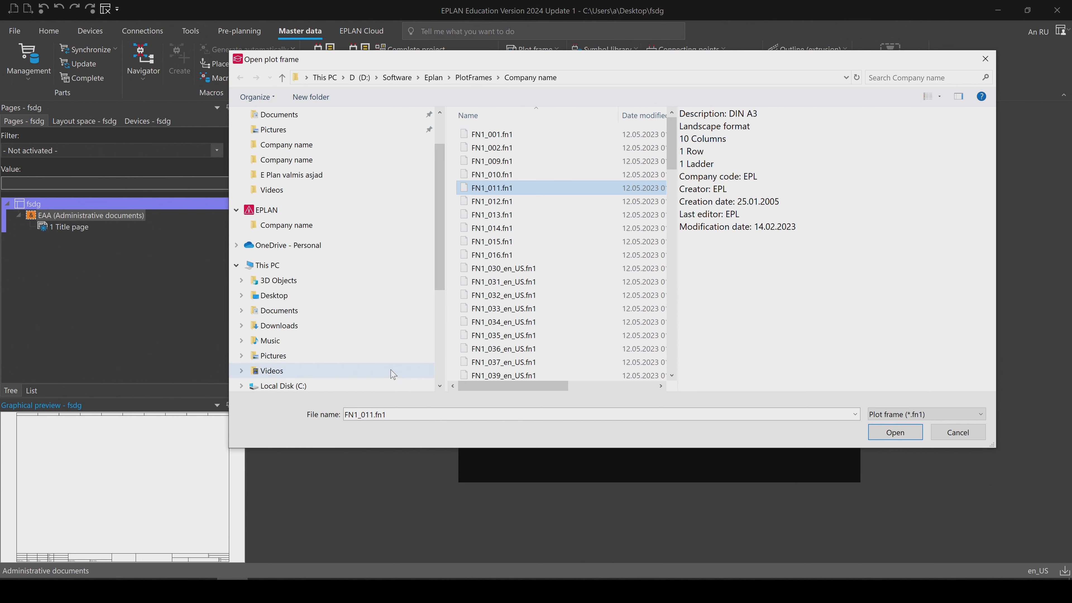
key("Down")
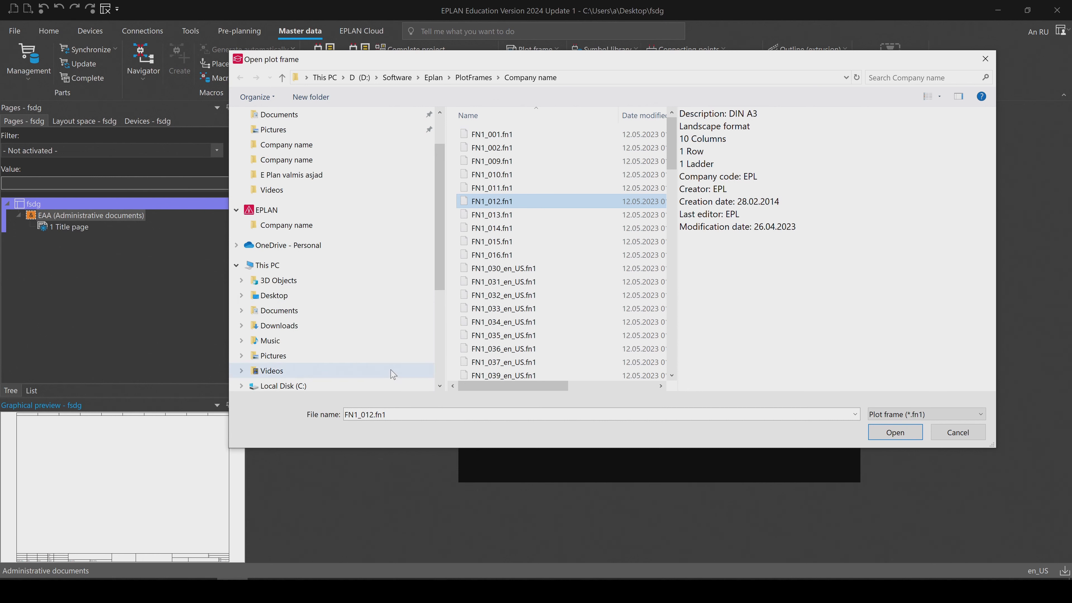
key("Up")
key("Down")
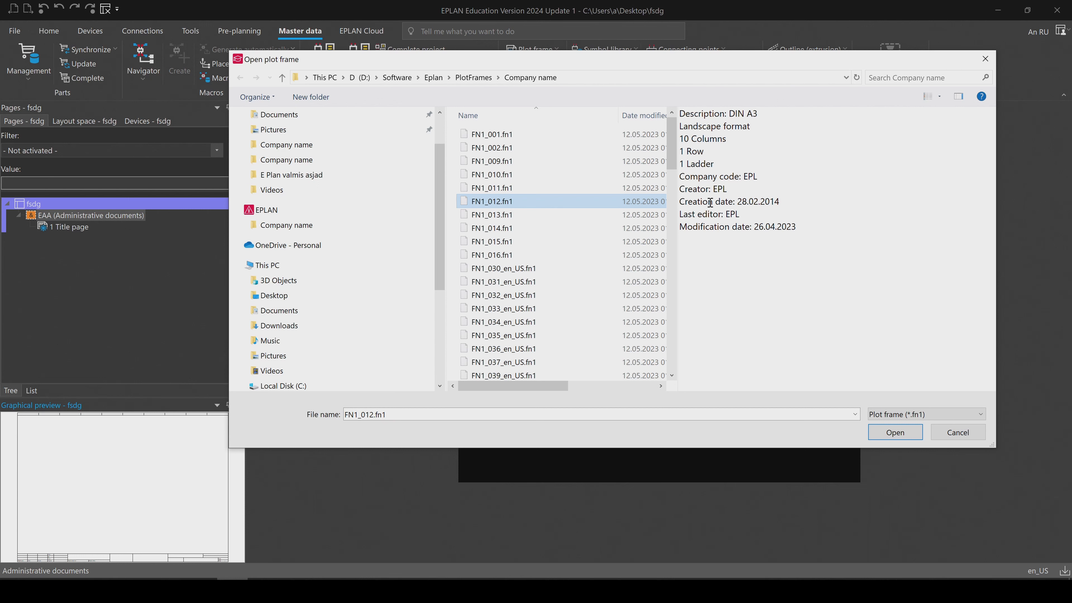
Open the plot frame FN1_013.fn1 for editing
key("Down")
key("Down")
key("Up")
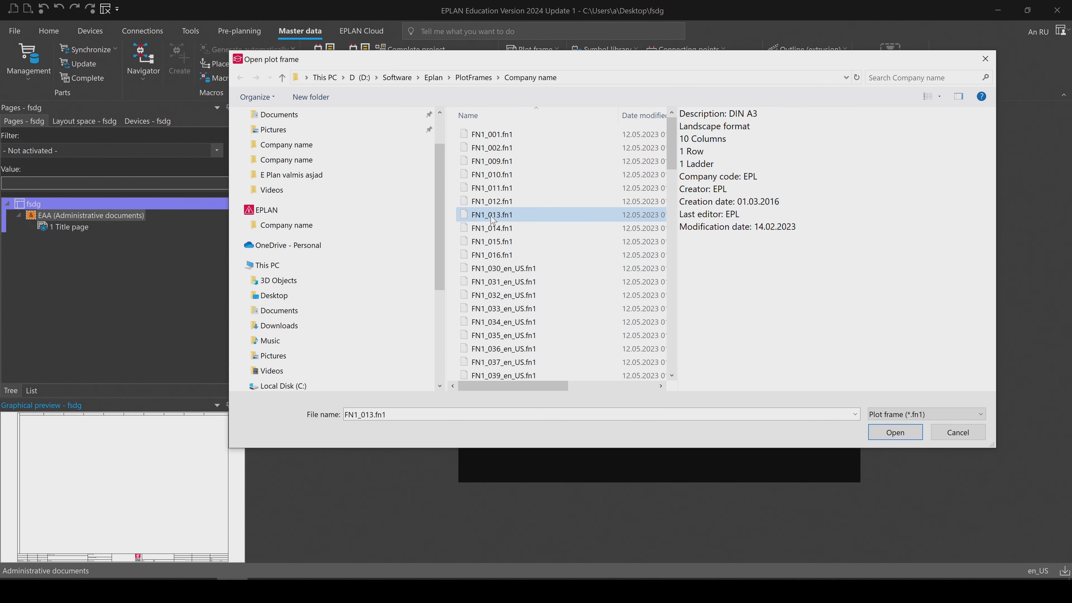
left_click(903, 432)
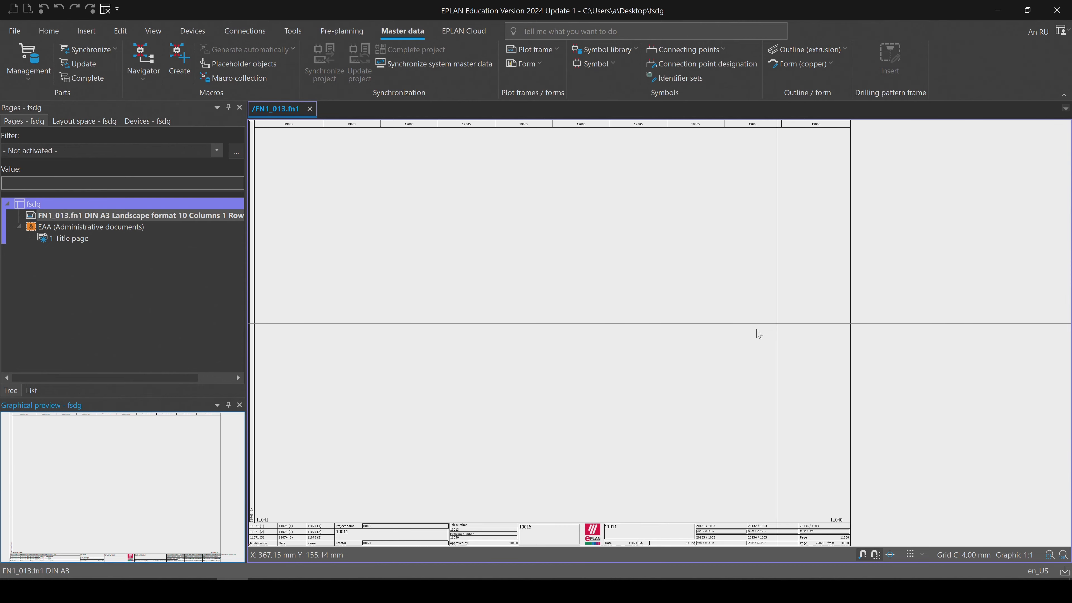
Examine the title block's job number, drawing number and approval fields with properties displayed both as numbers and as names
scroll(737, 333, "up", 2)
scroll(706, 345, "down", 6)
middle_click_drag(625, 436, 735, 340)
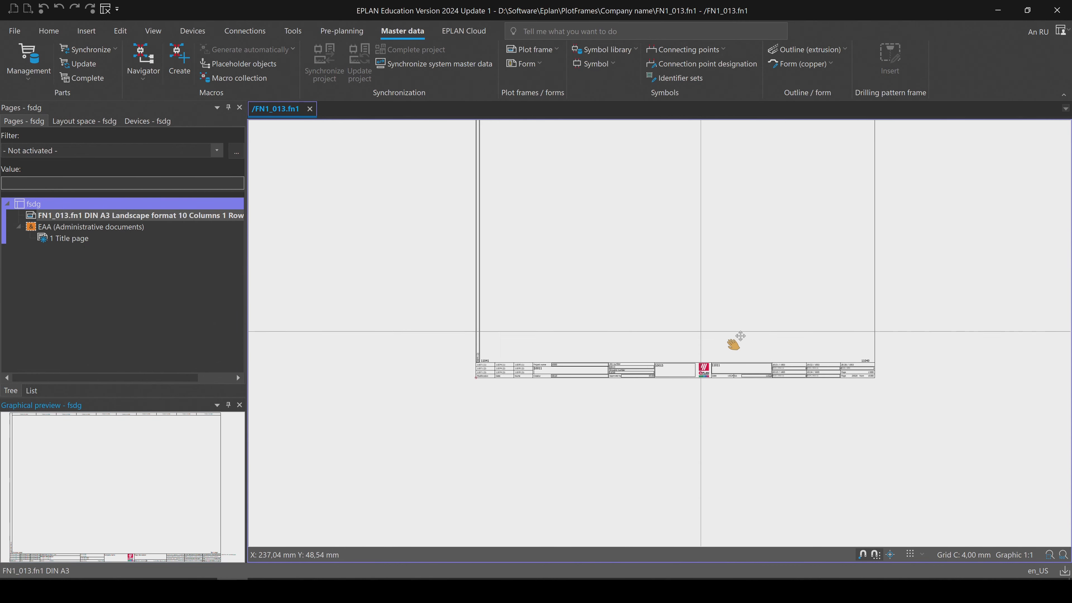
scroll(624, 379, "up", 5)
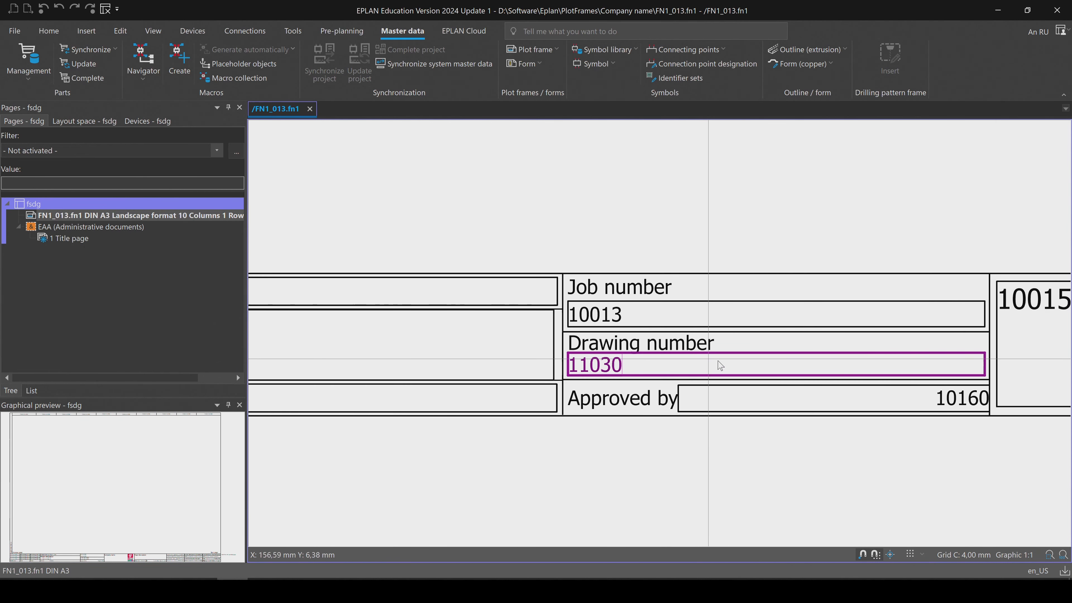
middle_click_drag(699, 348, 547, 372)
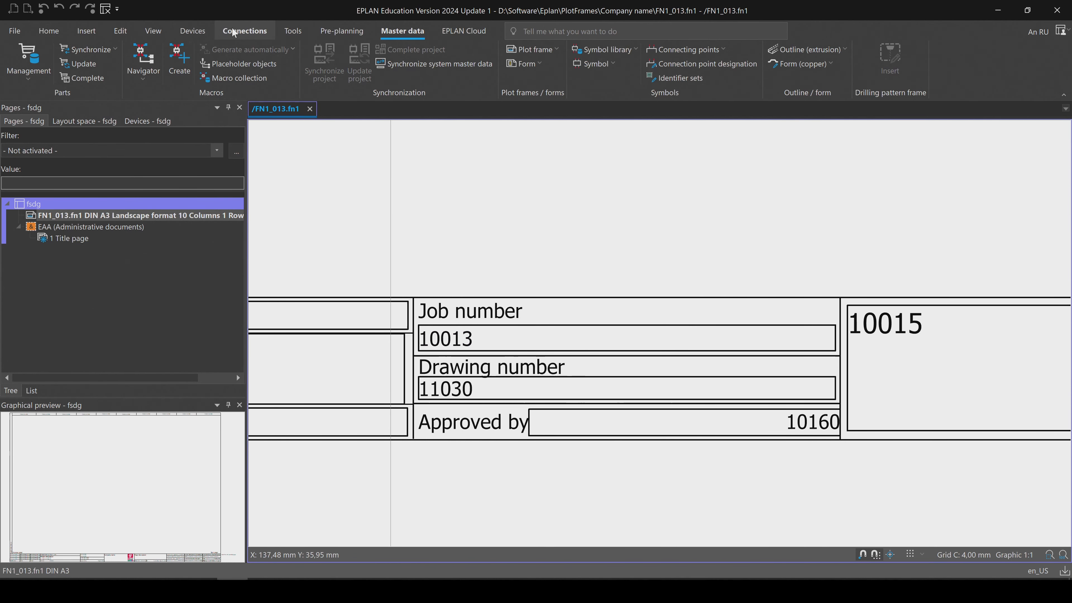
left_click(149, 30)
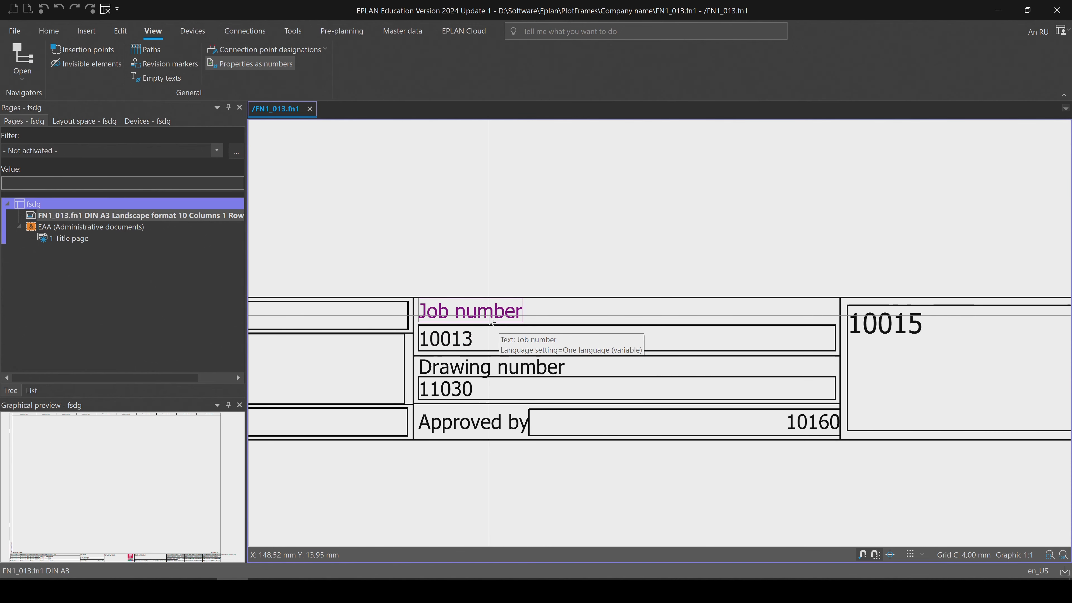
left_click(238, 66)
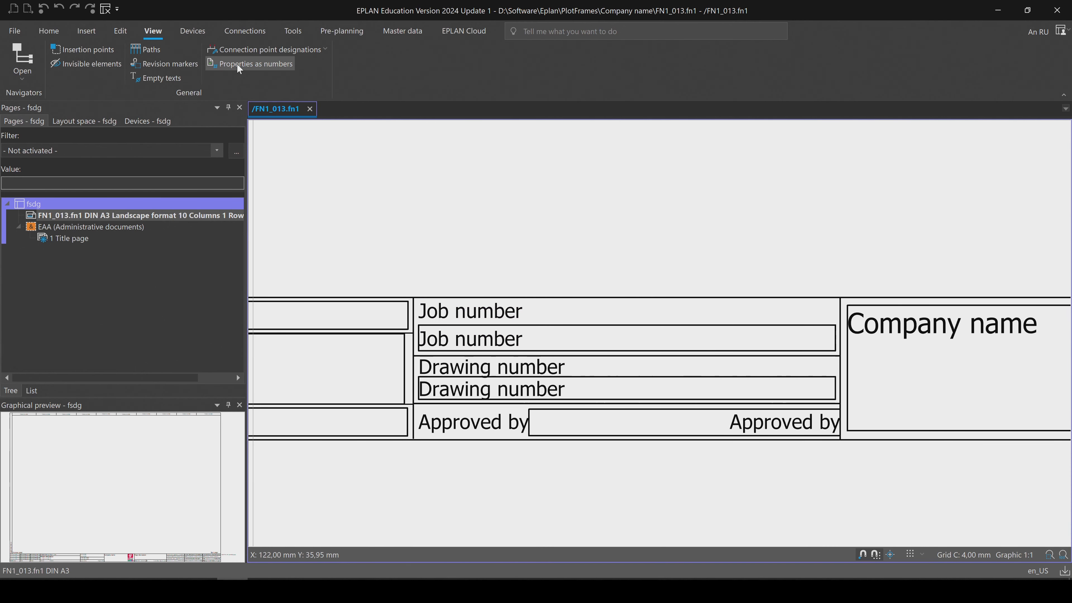
left_click(238, 64)
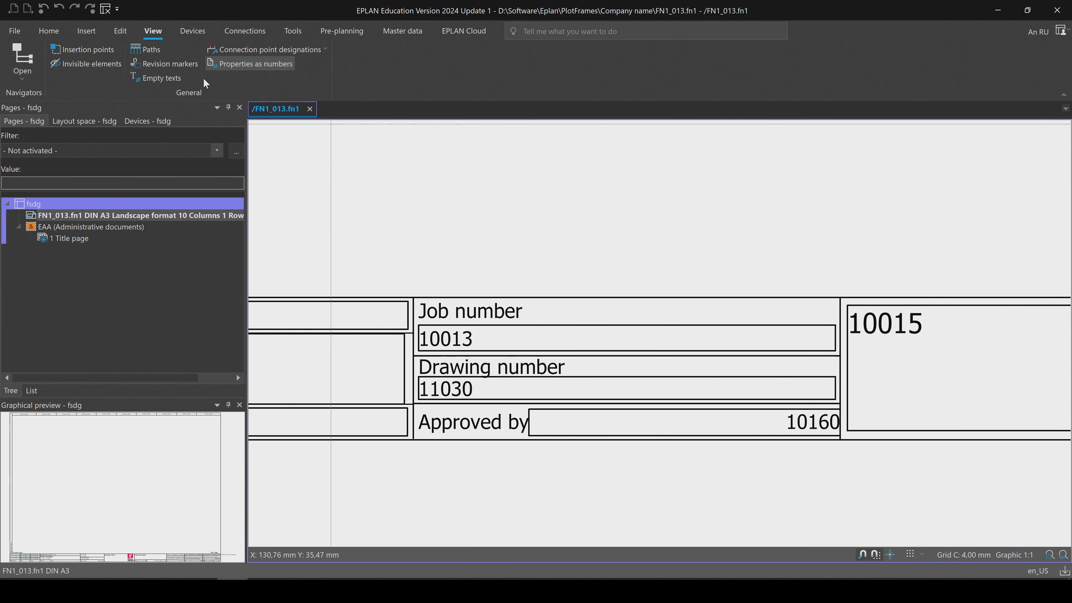
left_click(245, 62)
left_click(245, 64)
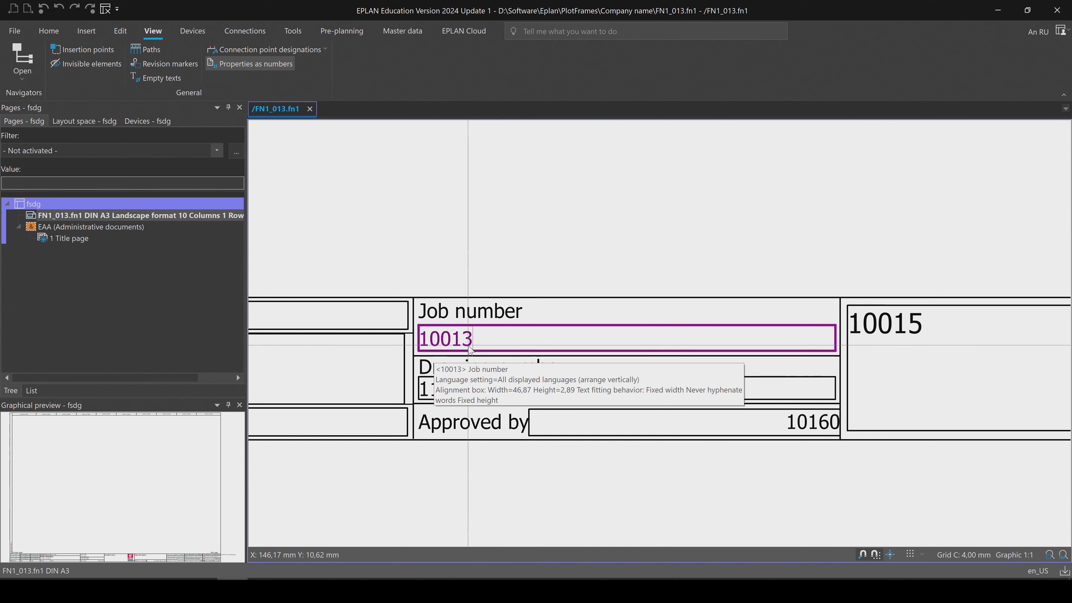
left_click(256, 64)
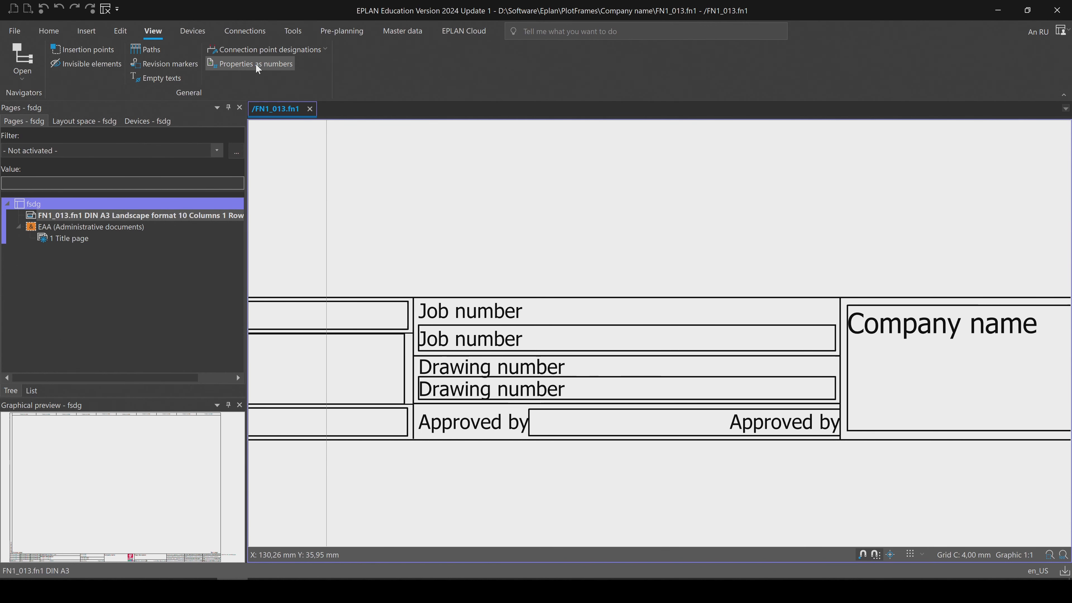
Compare the company name and page description fields as names and numbers, and examine the title block across to the revision table
scroll(776, 228, "down", 4)
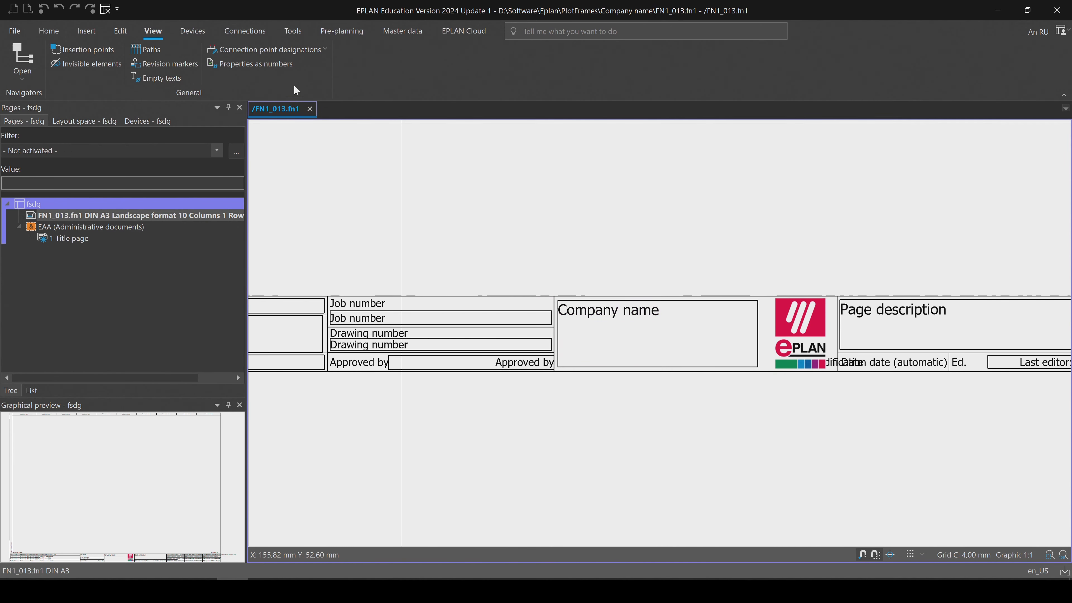
left_click(267, 65)
left_click(268, 65)
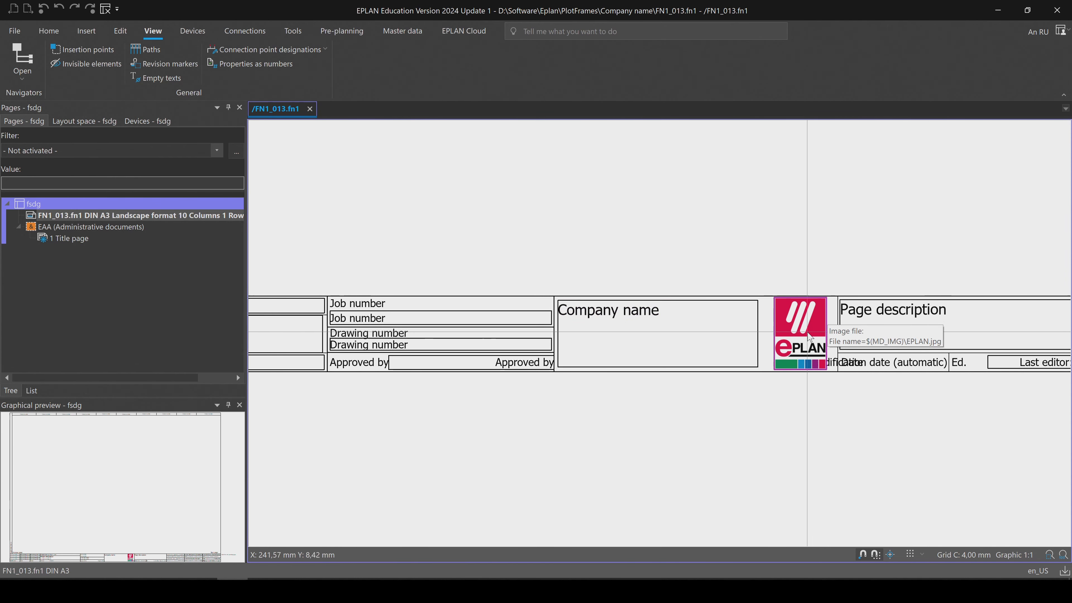
mouse_move(733, 235)
middle_mouse_down()
mouse_move(541, 255)
mouse_move(470, 249)
middle_mouse_up()
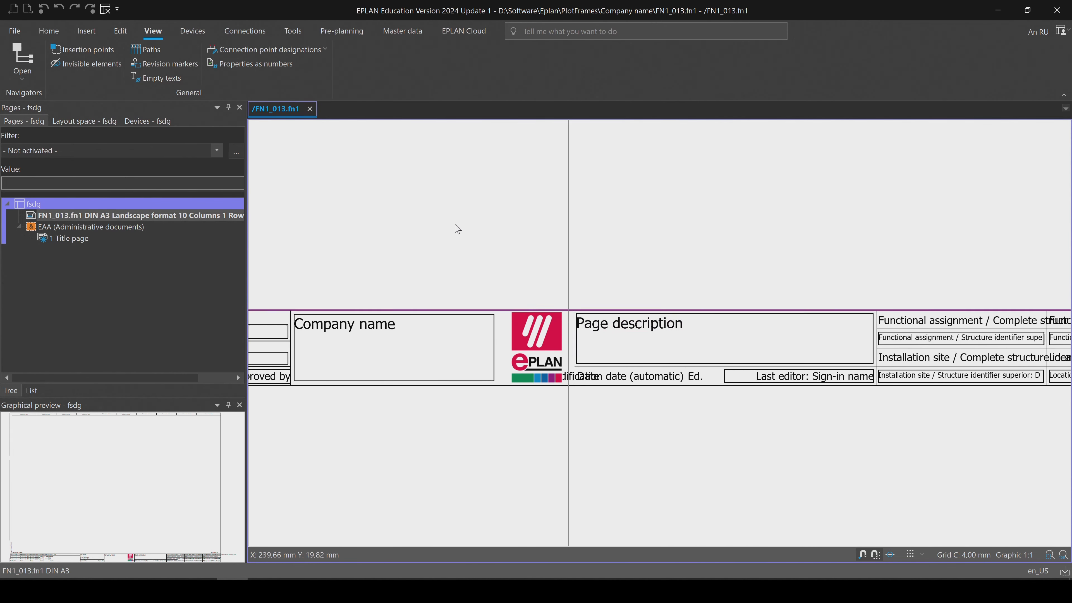
left_click(281, 64)
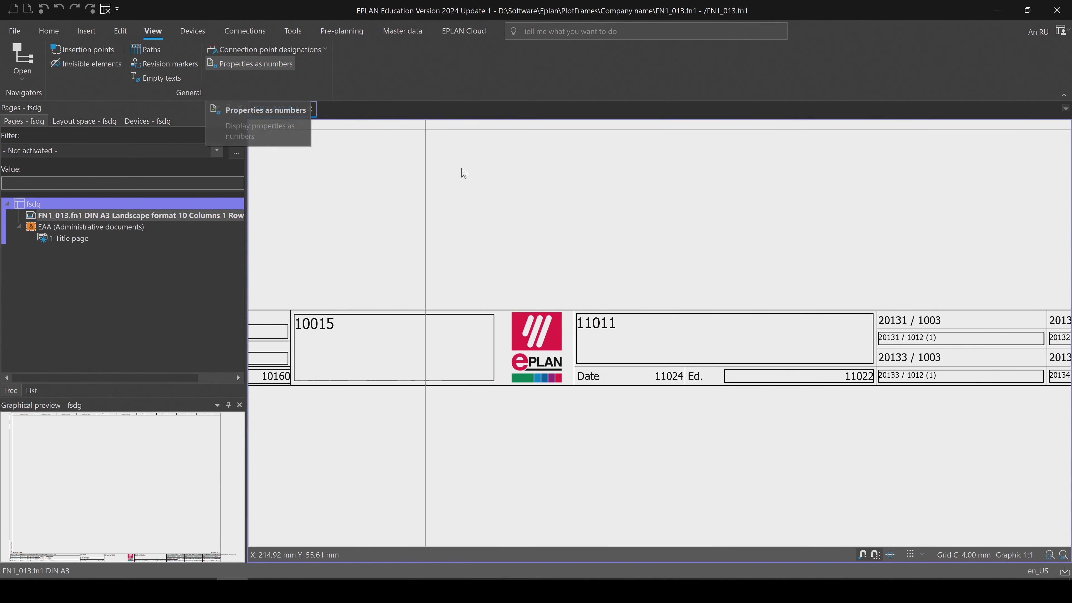
middle_click_drag(782, 291, 550, 253)
mouse_move(787, 302)
middle_mouse_down()
mouse_move(499, 302)
mouse_move(816, 283)
middle_mouse_up()
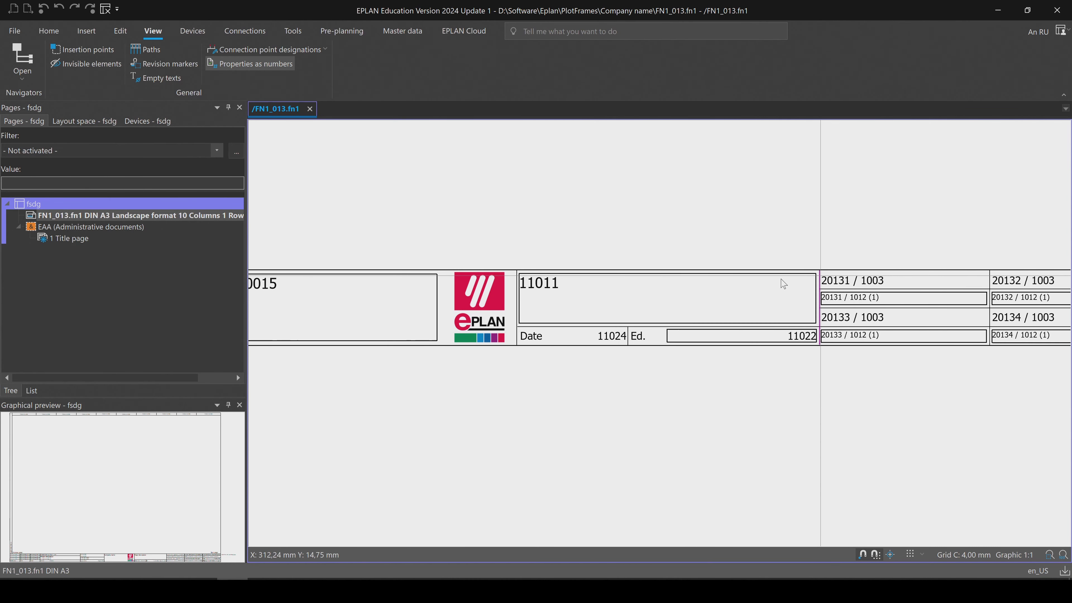
middle_click_drag(527, 283, 840, 281)
middle_click_drag(445, 227, 770, 235)
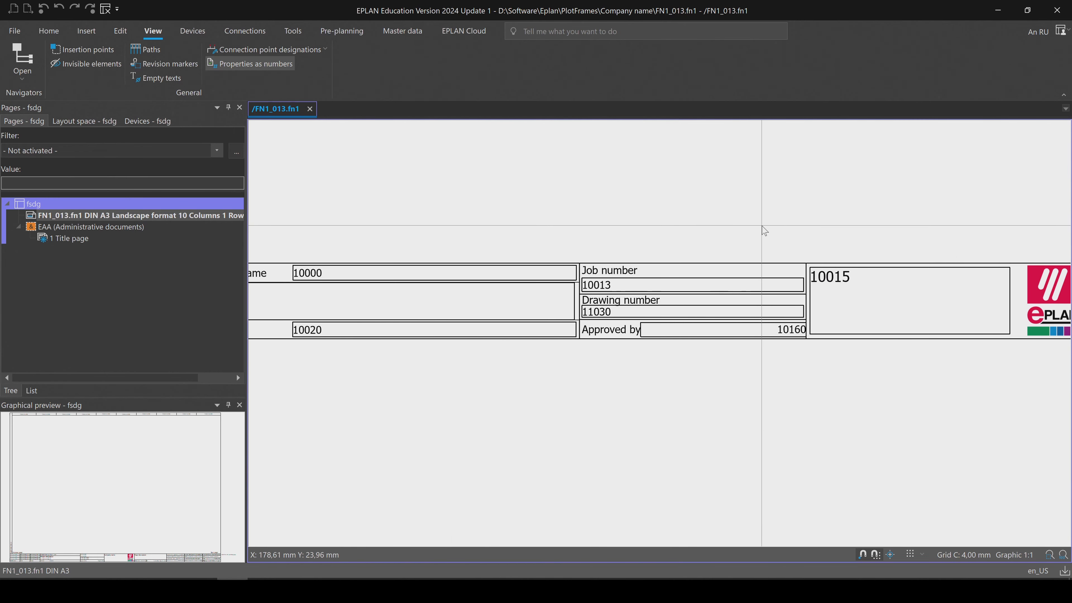
middle_click_drag(505, 234, 669, 222)
middle_click_drag(437, 303, 788, 283)
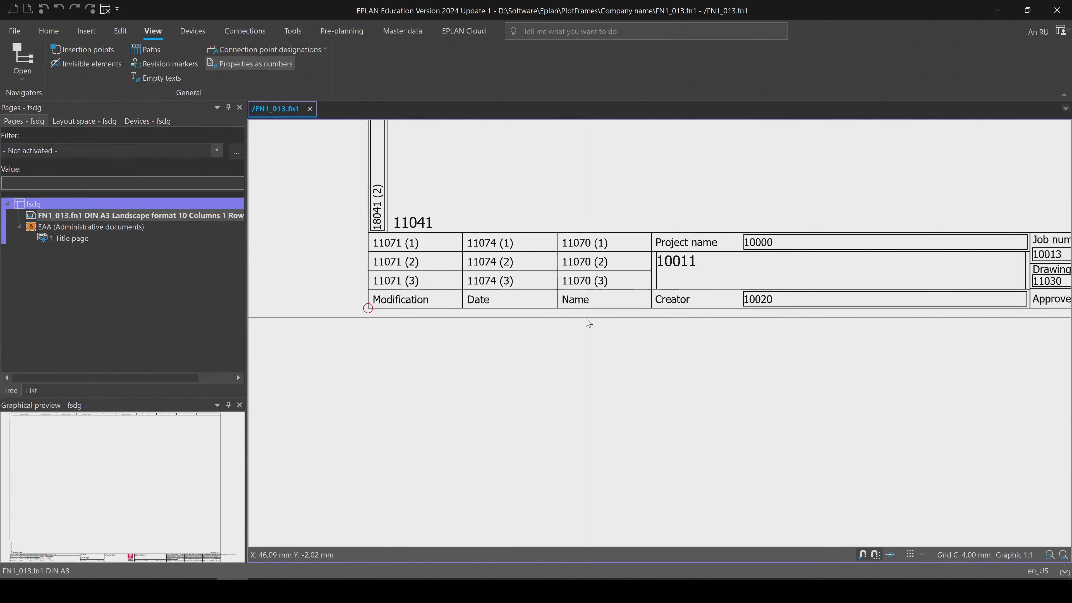
Change the title block's Modification label to MUUDATUS and display the frame's properties as names instead of numbers
scroll(586, 319, "up", 1)
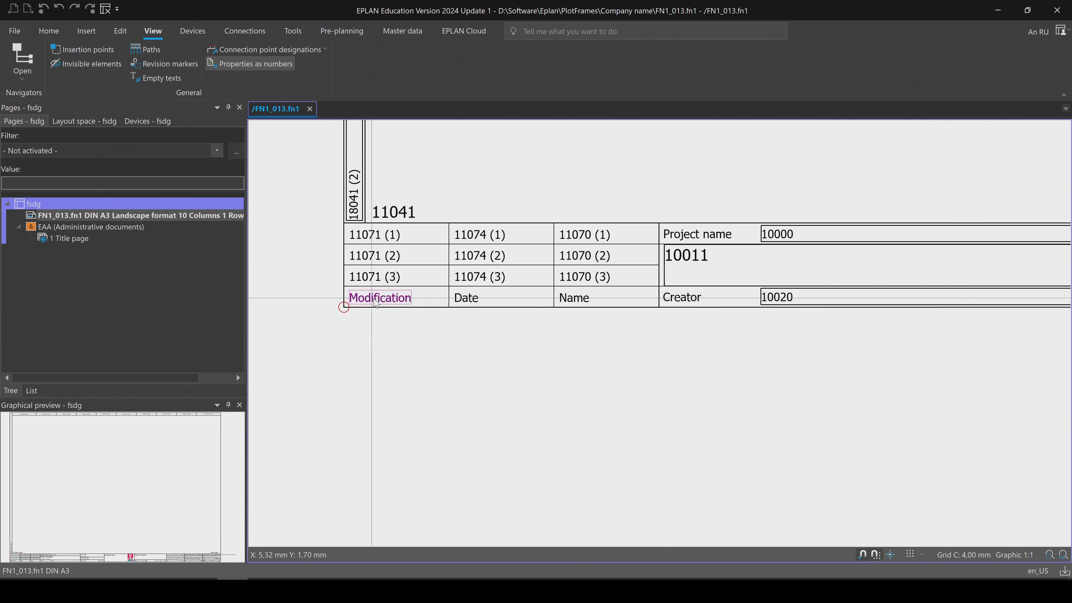
middle_click_drag(351, 304, 451, 293)
scroll(460, 293, "up", 3)
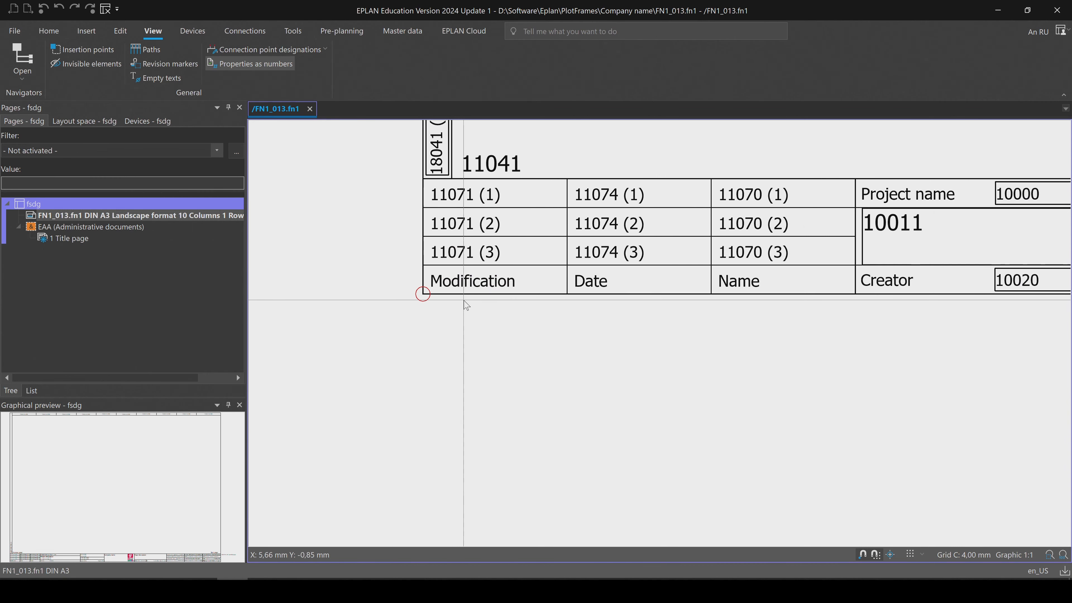
left_click(492, 282)
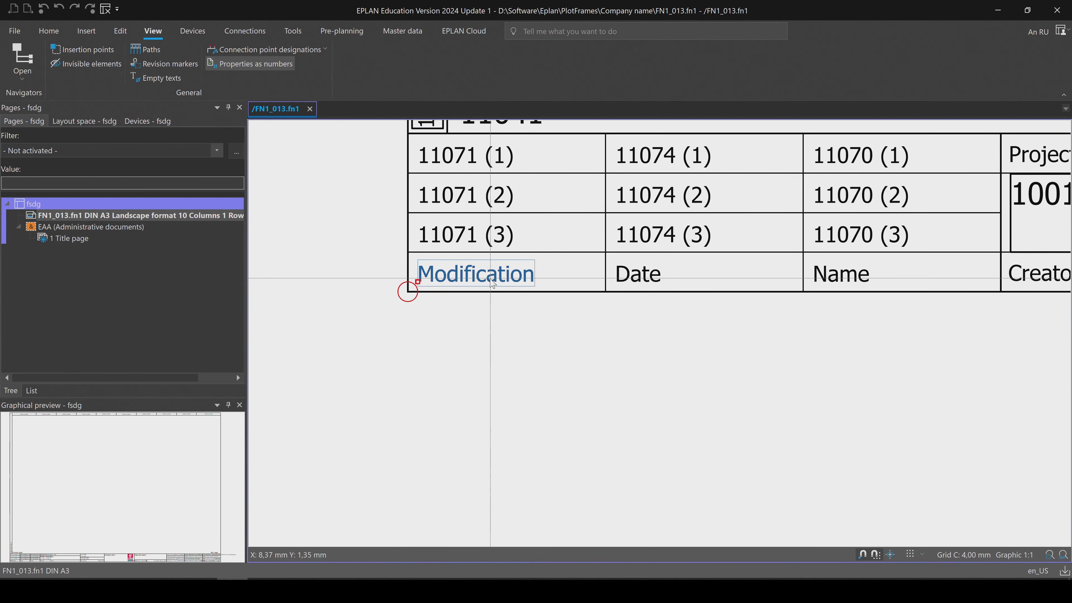
double_click(493, 282)
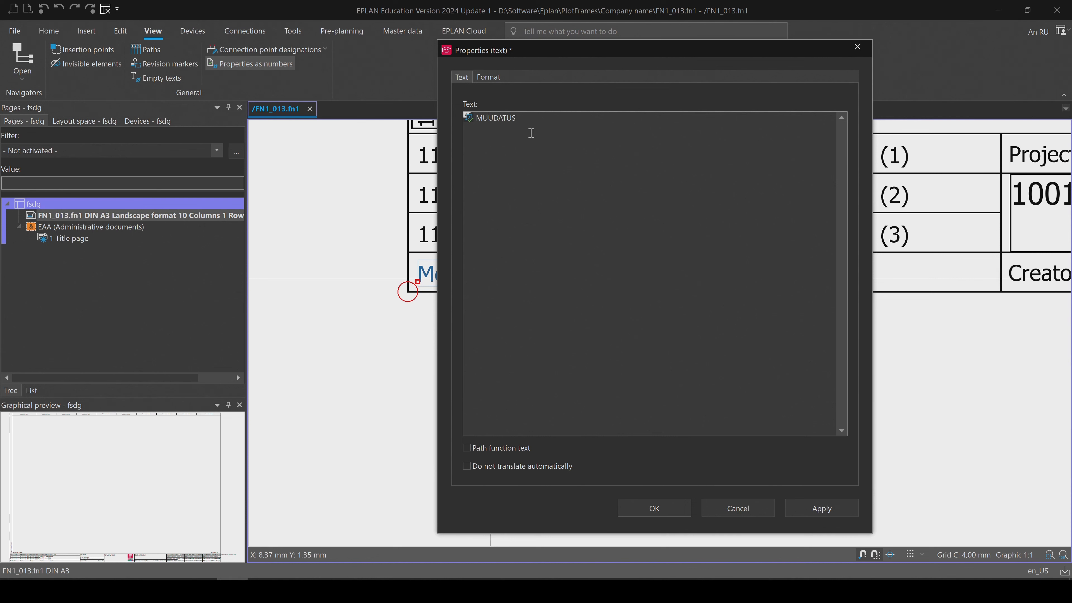
left_click(654, 509)
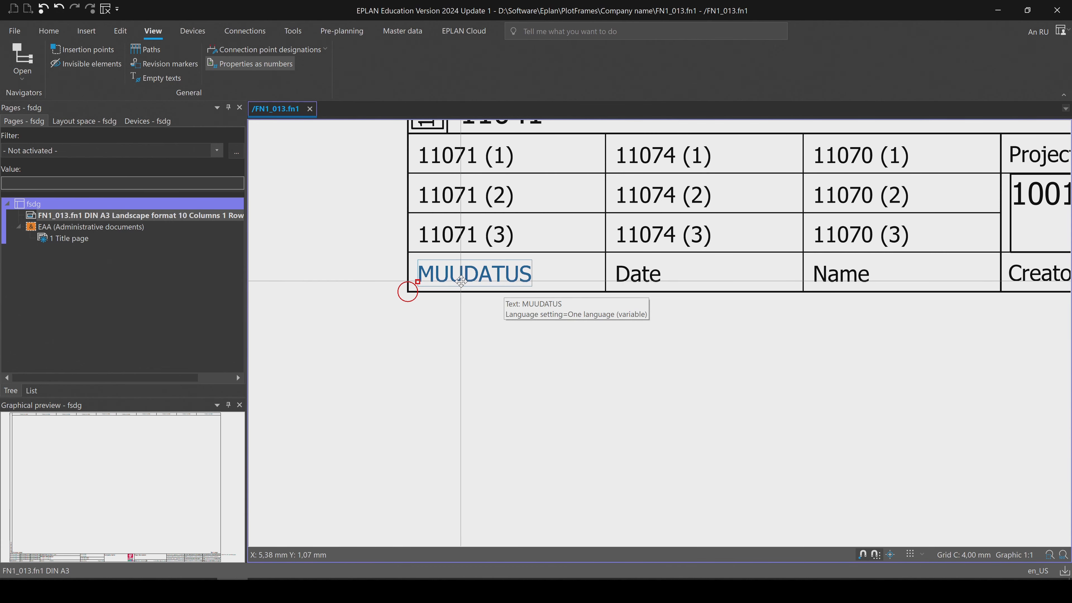
left_click(251, 68)
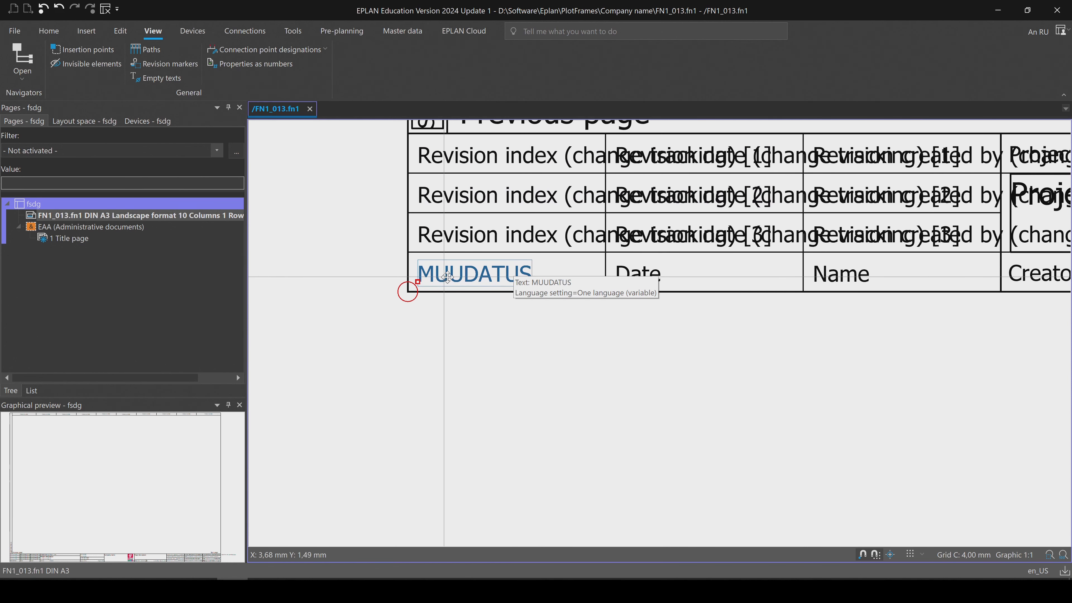
Display the frame's properties as numbers and change the title block's MUUDATUS label to Change
left_click(240, 66)
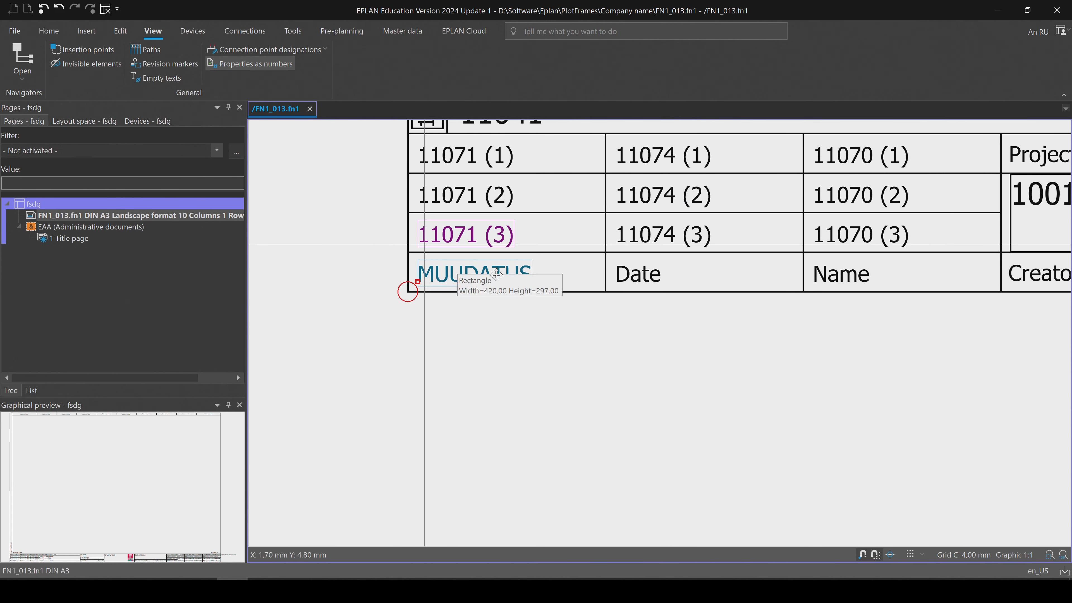
double_click(507, 266)
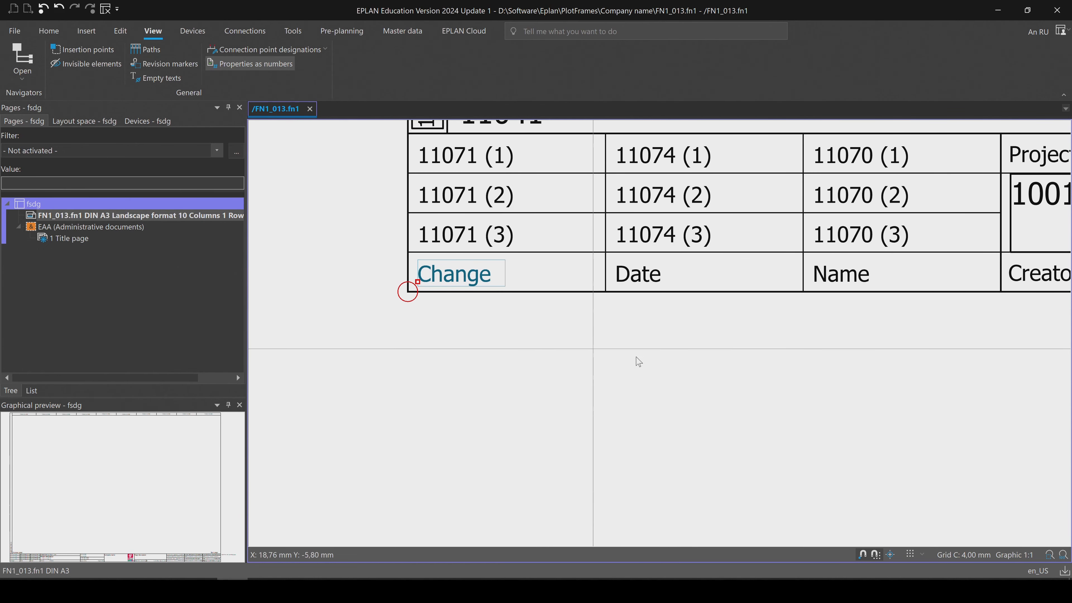
Compare the project name, project description and creator fields of the title block as numbers and as names
mouse_move(911, 233)
middle_mouse_down()
mouse_move(789, 360)
mouse_move(498, 329)
middle_mouse_up()
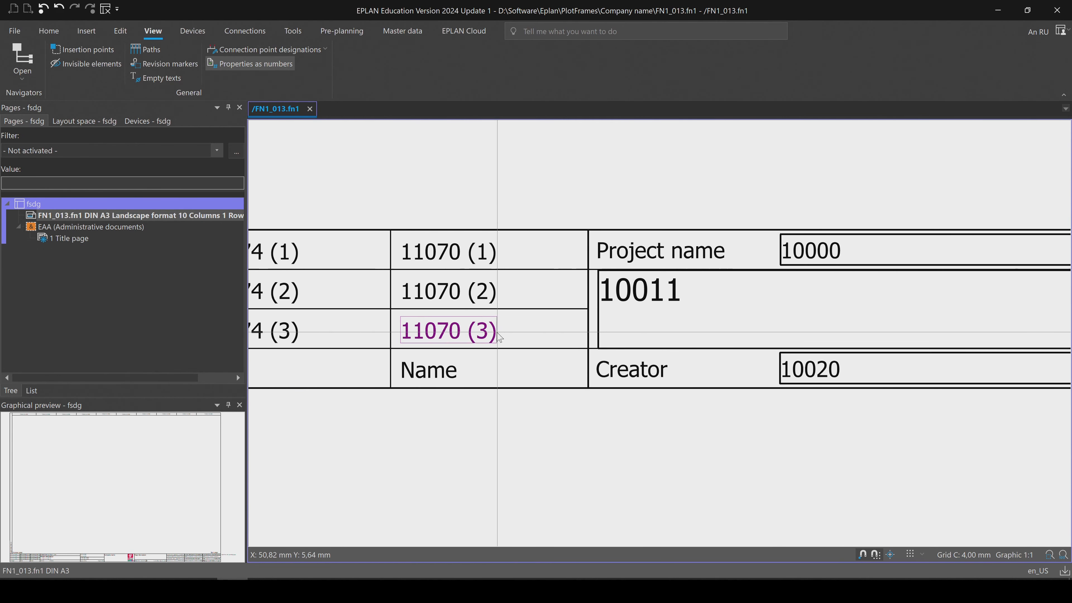
mouse_move(794, 318)
middle_mouse_down()
mouse_move(644, 250)
mouse_move(578, 245)
middle_mouse_up()
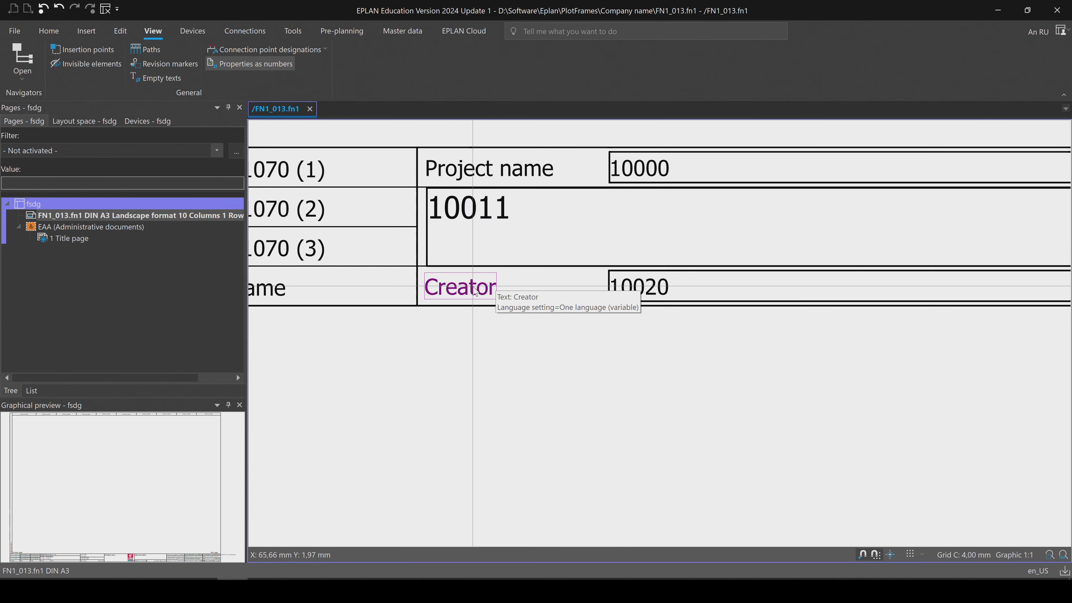
left_click(256, 67)
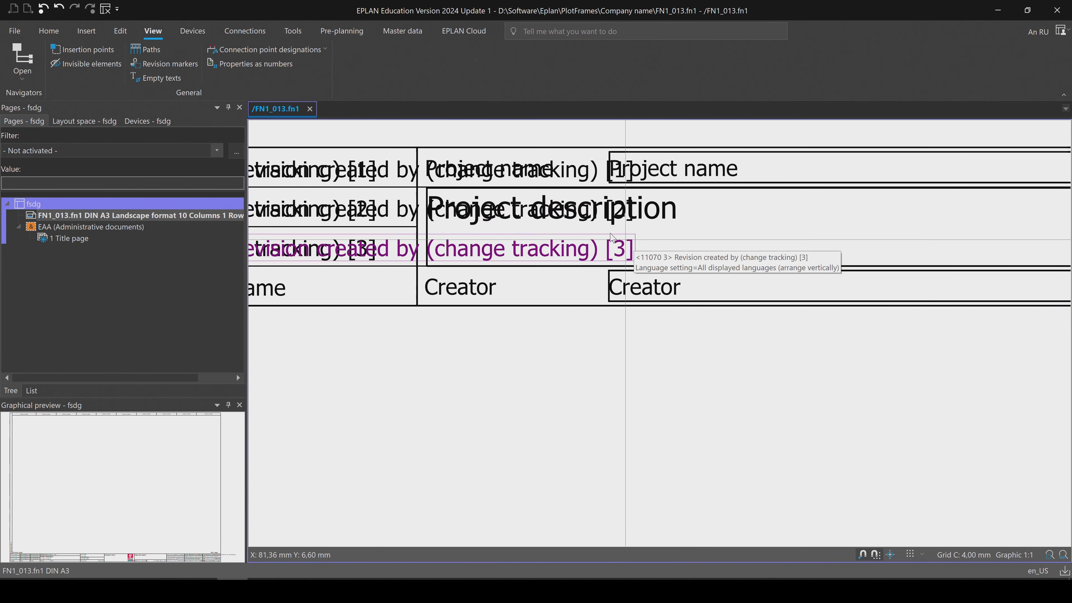
left_click(254, 65)
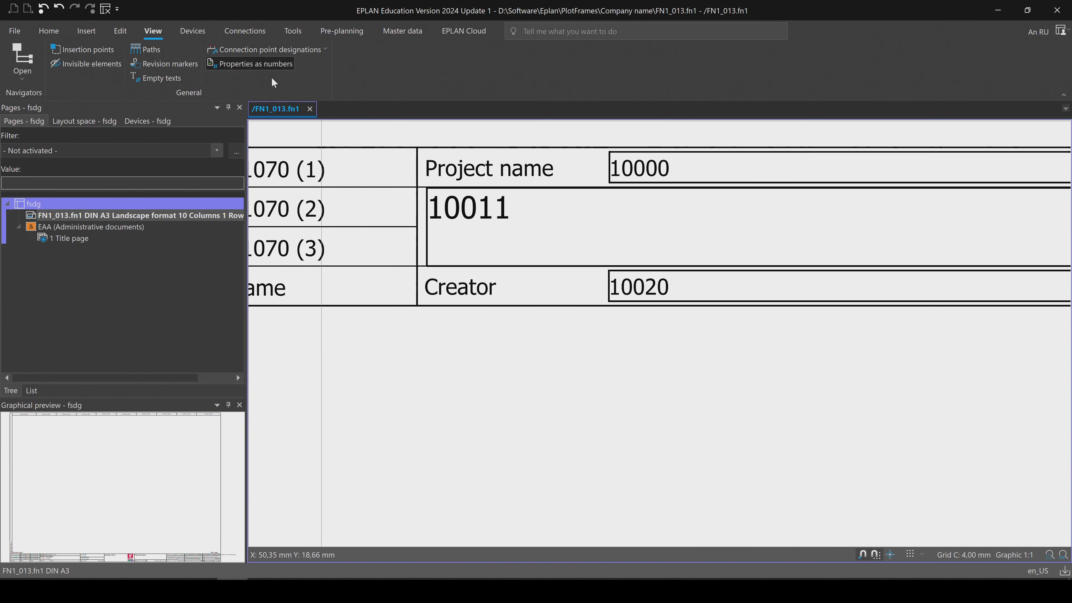
Delete the EPLAN logo image beside the page description field in the title block
mouse_move(671, 177)
middle_mouse_down()
mouse_move(614, 225)
mouse_move(227, 222)
middle_mouse_up()
middle_click_drag(639, 233, 256, 244)
middle_click_drag(550, 228, 213, 257)
middle_click_drag(651, 247, 385, 265)
scroll(471, 256, "down", 2)
scroll(481, 257, "up", 2)
scroll(488, 262, "up", 1)
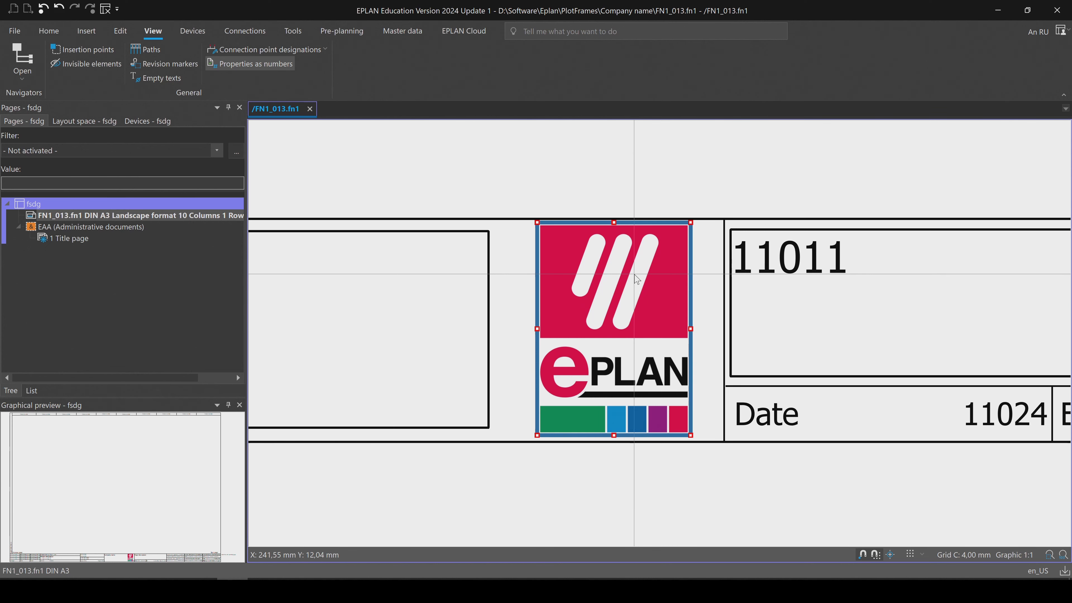
key("Delete")
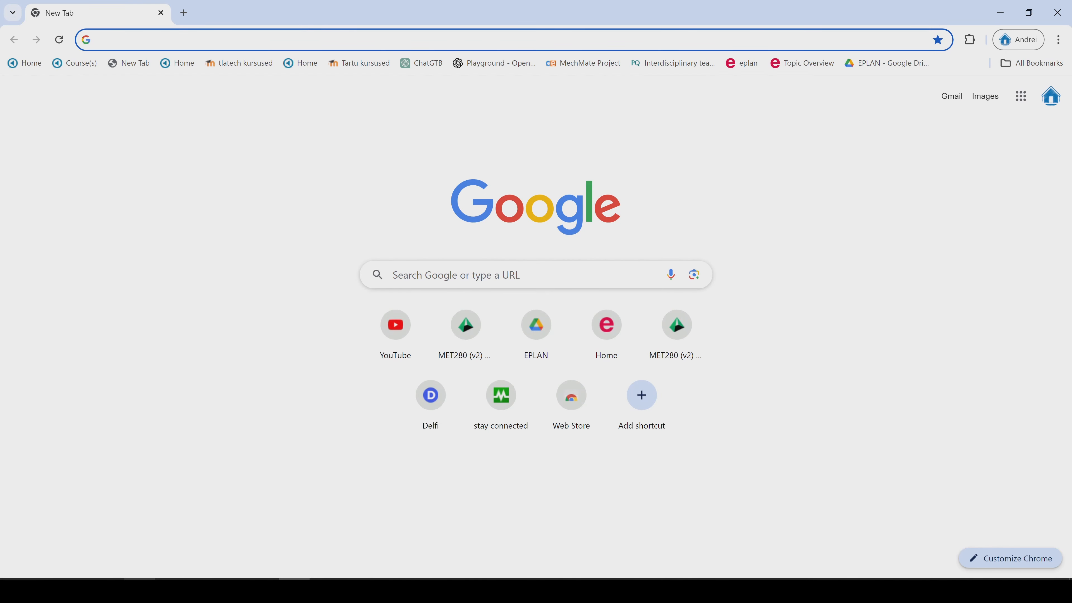
Switch to Chrome, search Google for tktk and open the Tallinna Tehnikakõrgkool home page
type("tktk")
key("Return")
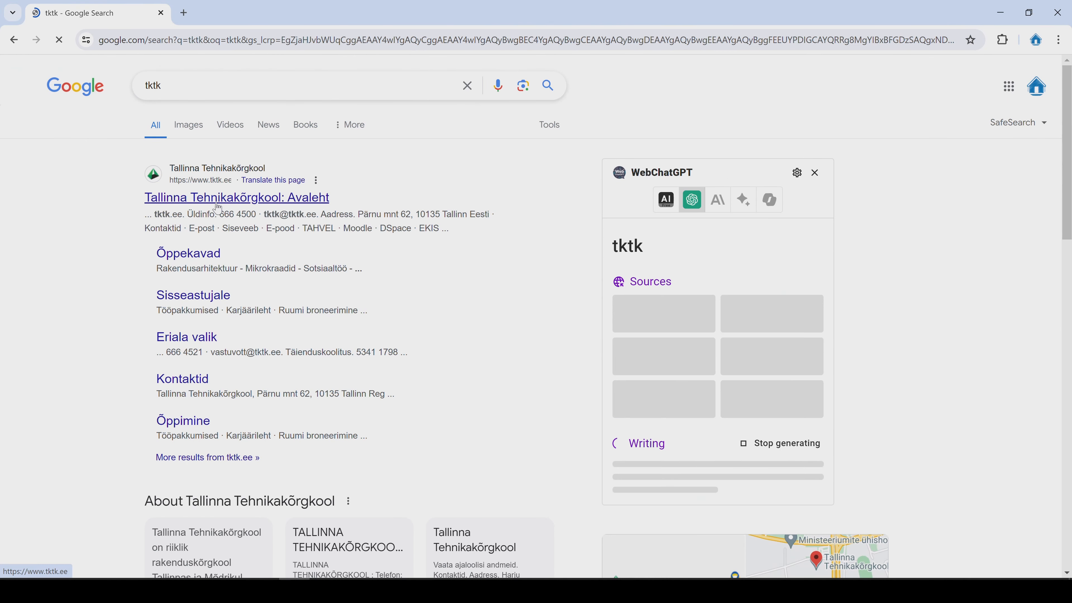
left_click(218, 206)
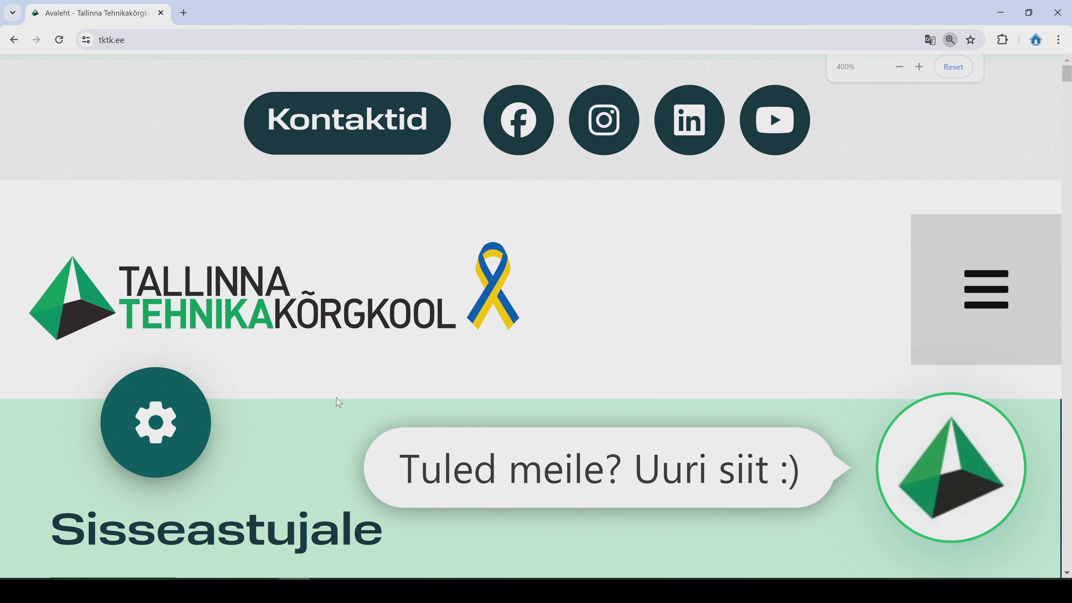
Capture the green pyramid symbol of the Tallinna Tehnikakõrgkool logo as a new snip with Snipping Tool
left_click_drag(206, 168, 204, 201)
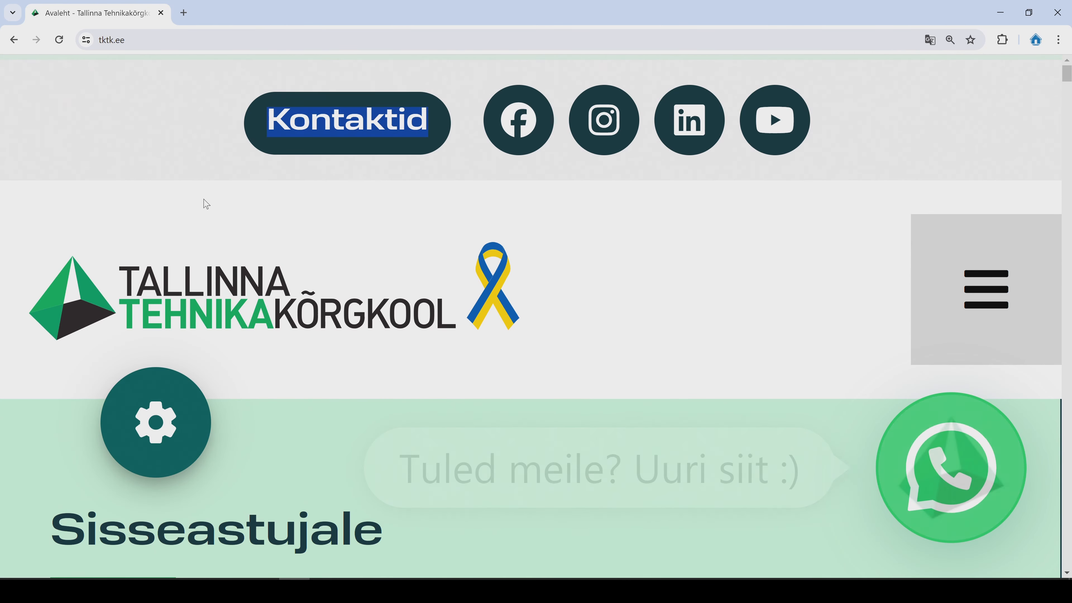
middle_click(317, 192)
middle_click(160, 337)
scroll(160, 337, "up", 1)
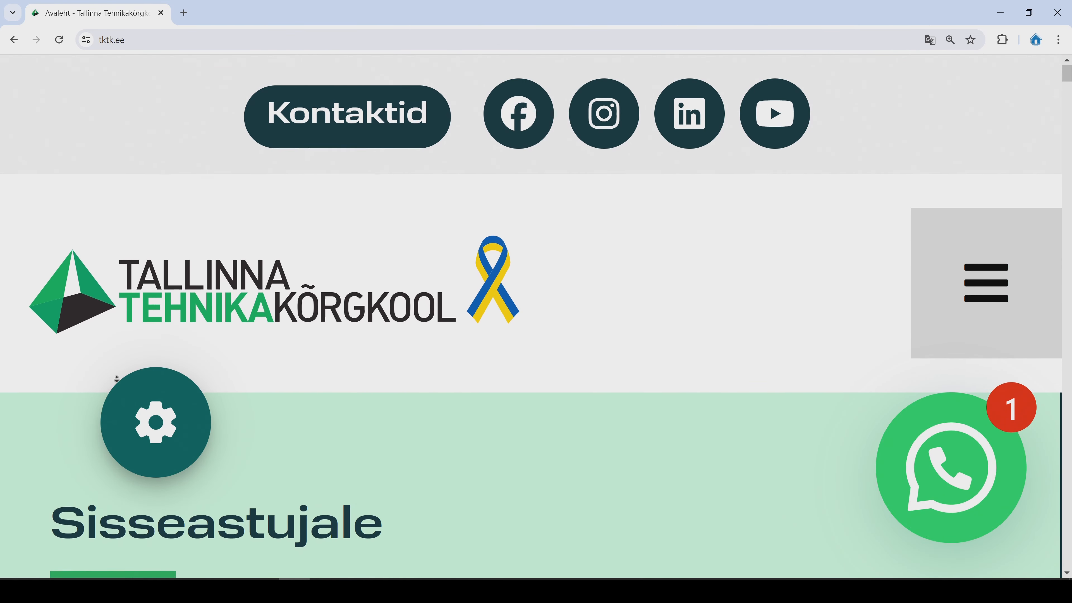
scroll(153, 287, "down", 3)
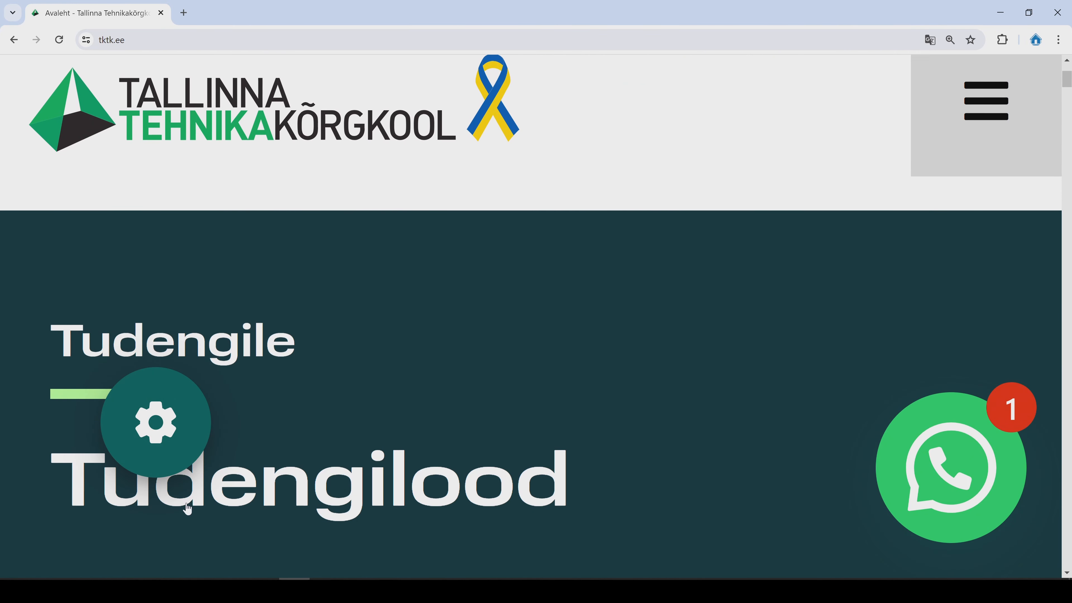
left_click(171, 579)
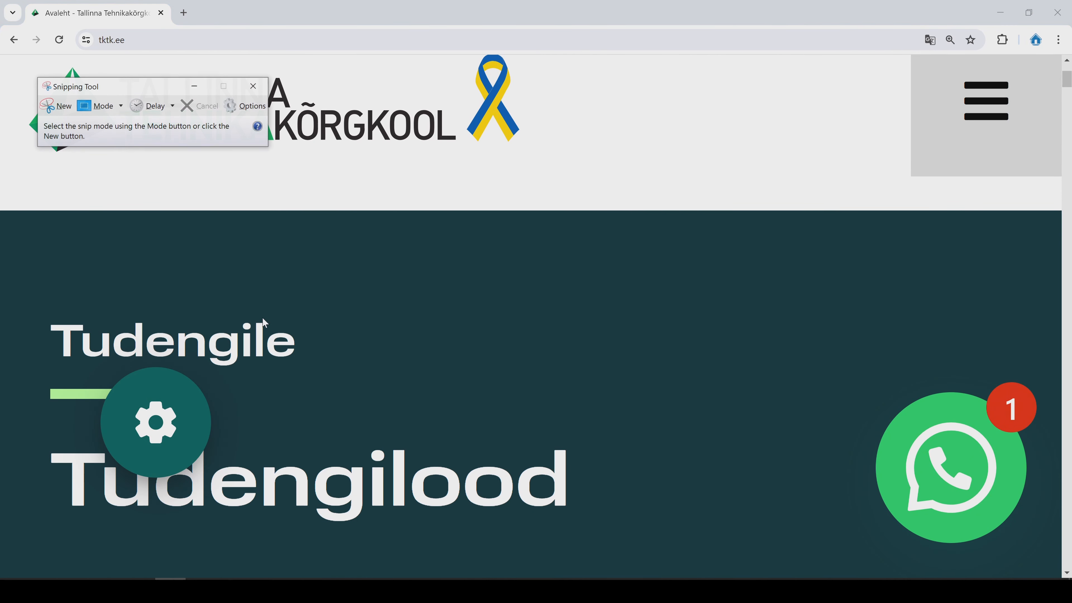
left_click(64, 109)
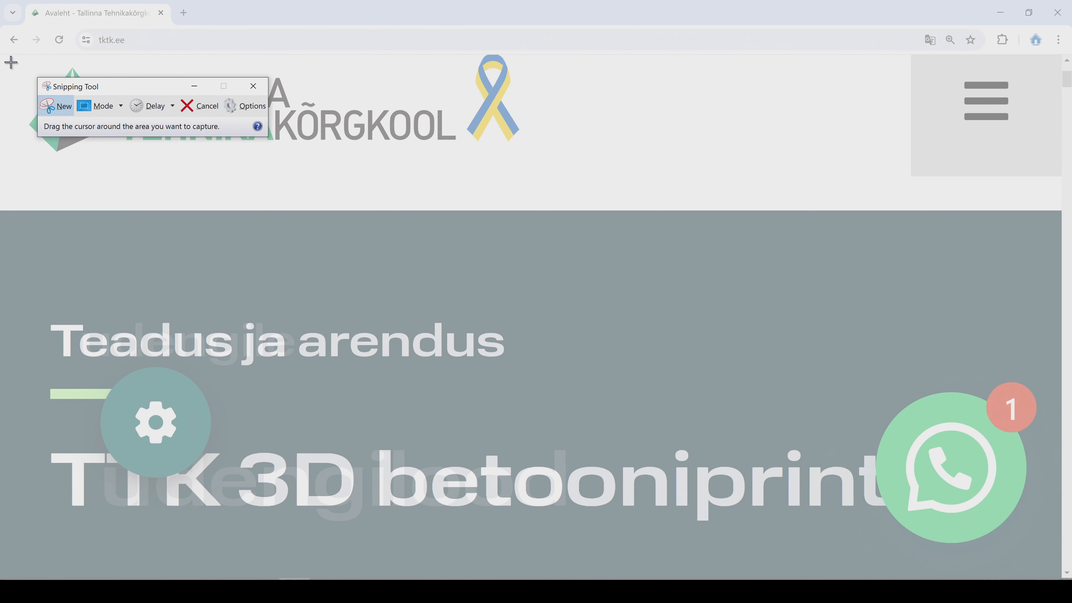
left_click_drag(10, 61, 85, 146)
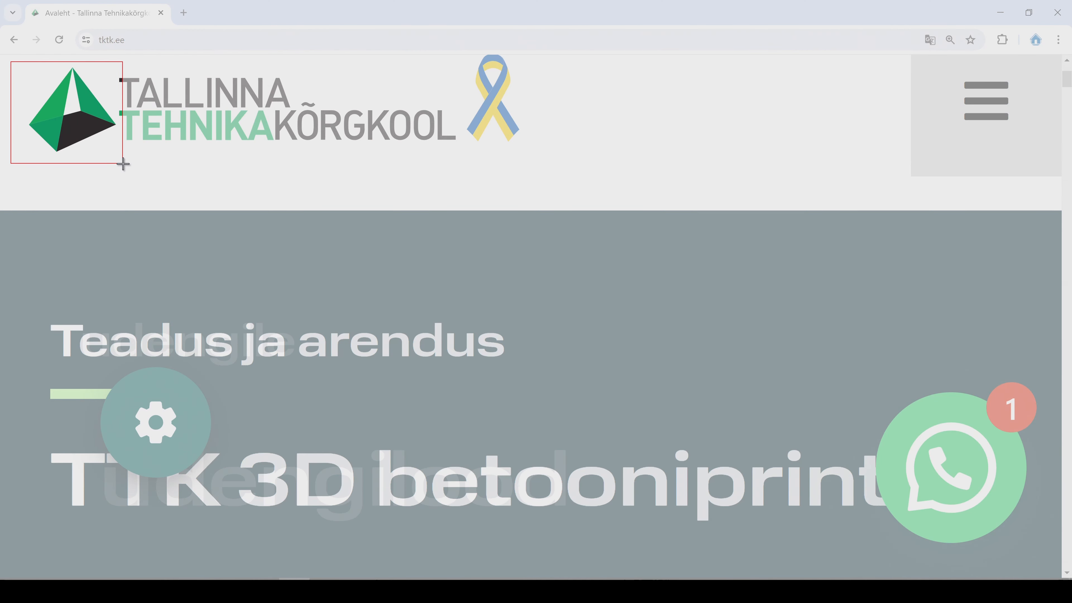
left_click_drag(119, 160, 119, 161)
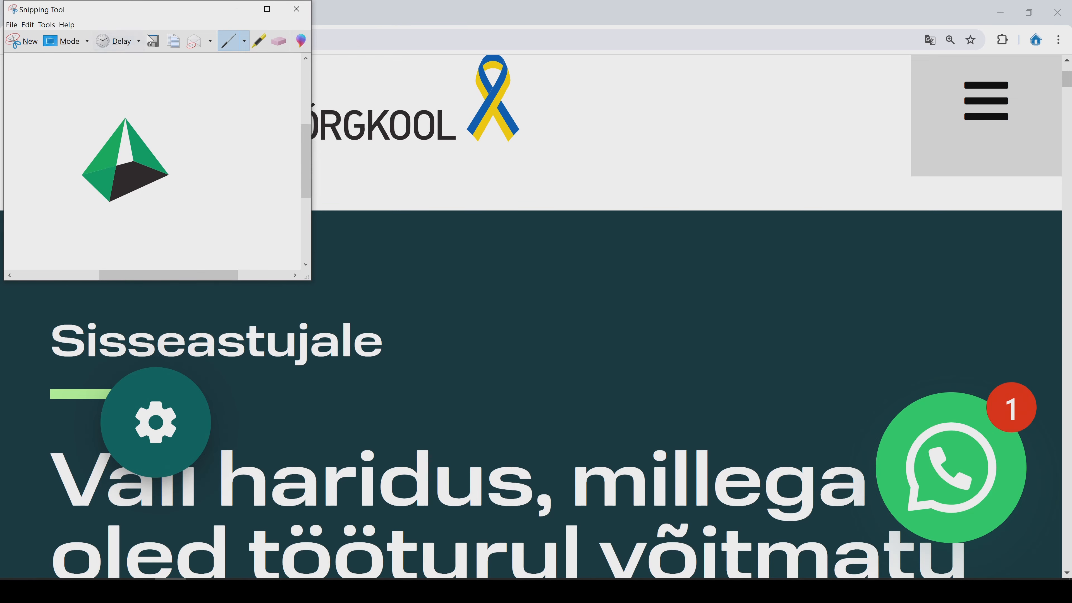
Save the captured pyramid snip to the Desktop as a PNG file named puramiid
left_click(153, 41)
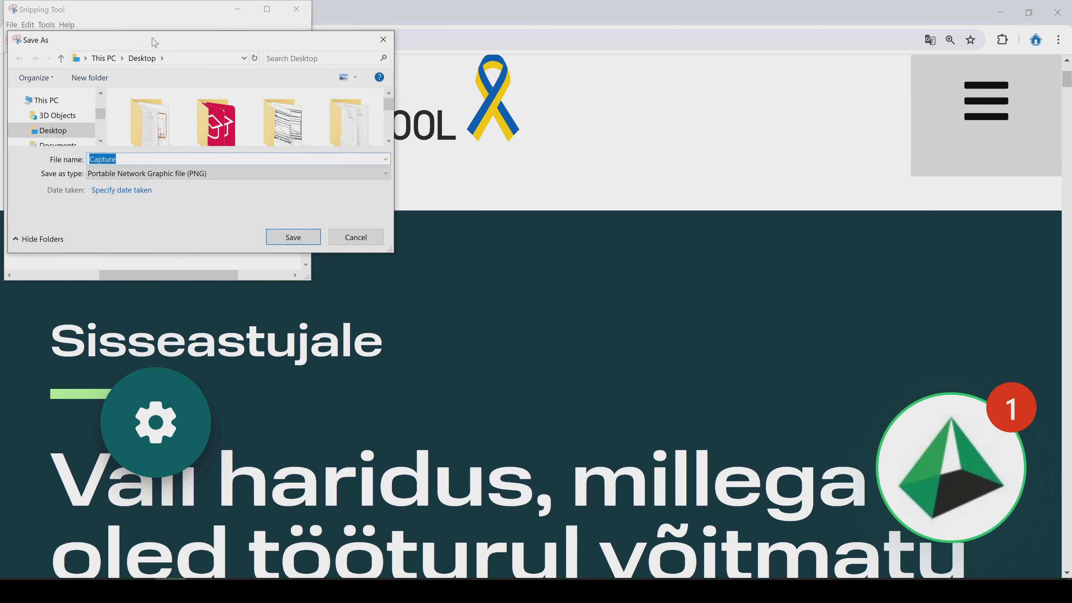
type("puramiid")
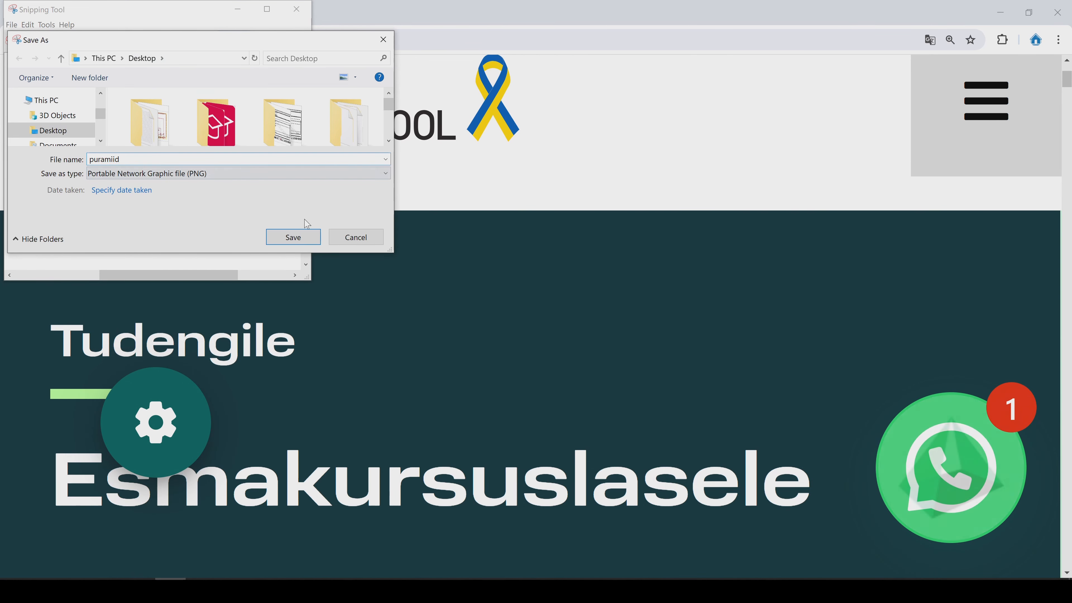
left_click(311, 243)
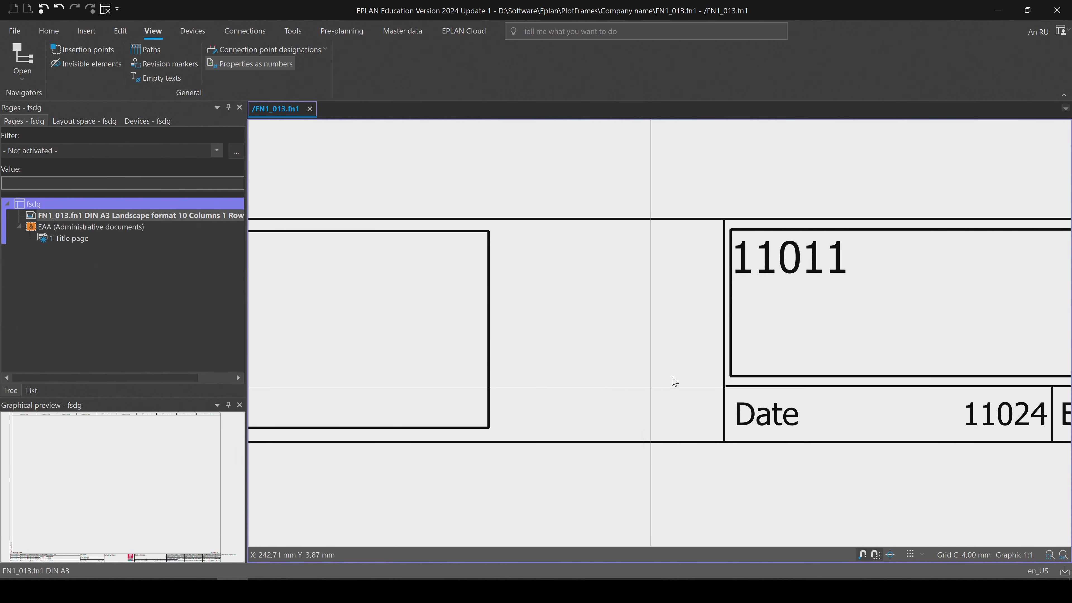
In EPLAN, insert the puramiid image from the Desktop, copying it with the overwrite prompt enabled, into the title block's empty logo cell
left_click(93, 32)
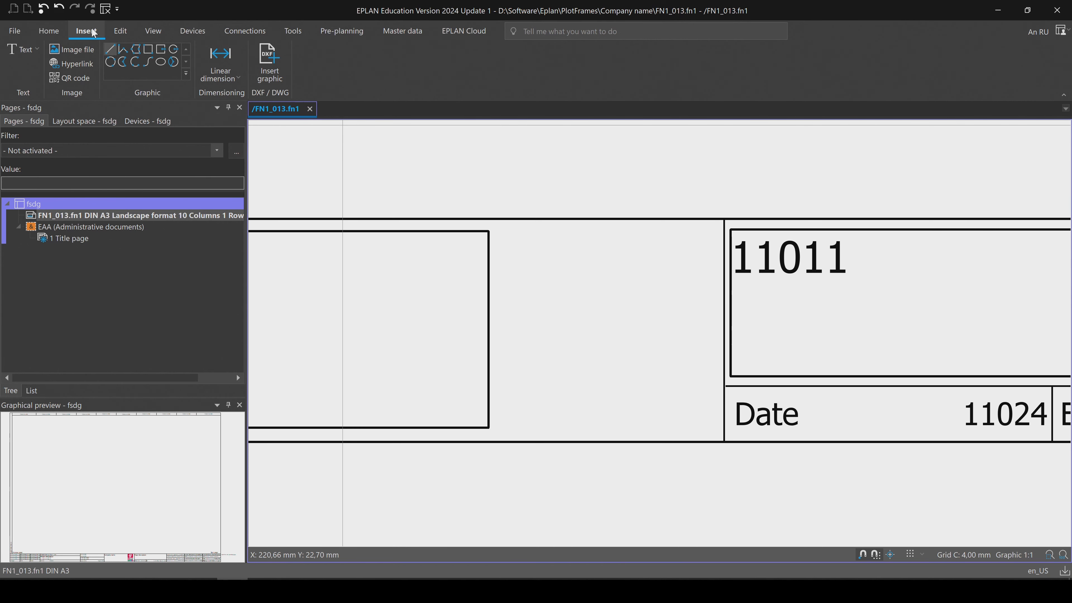
left_click(70, 49)
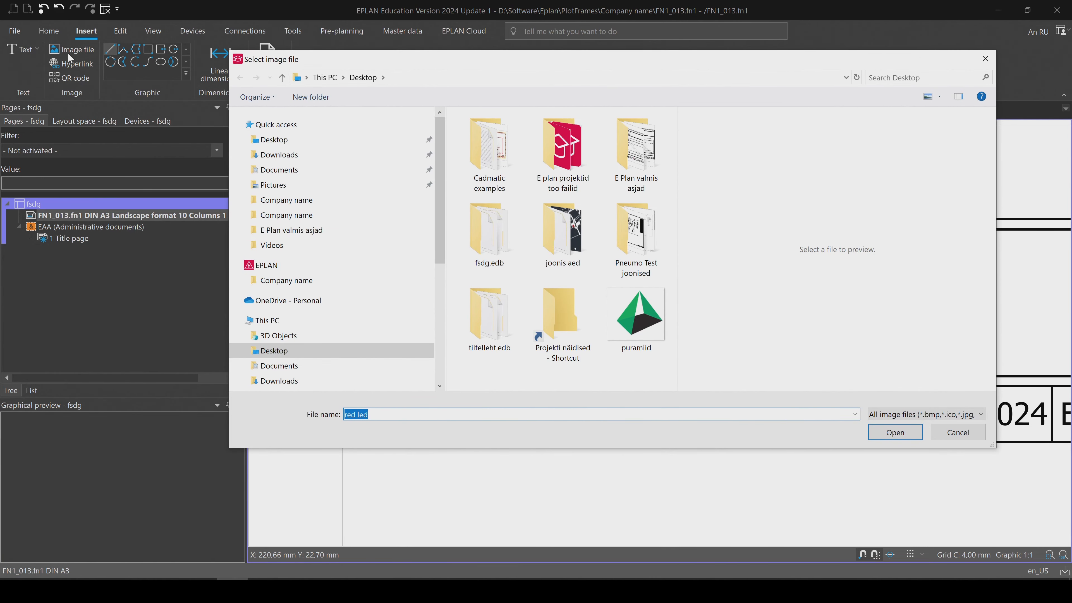
left_click(652, 322)
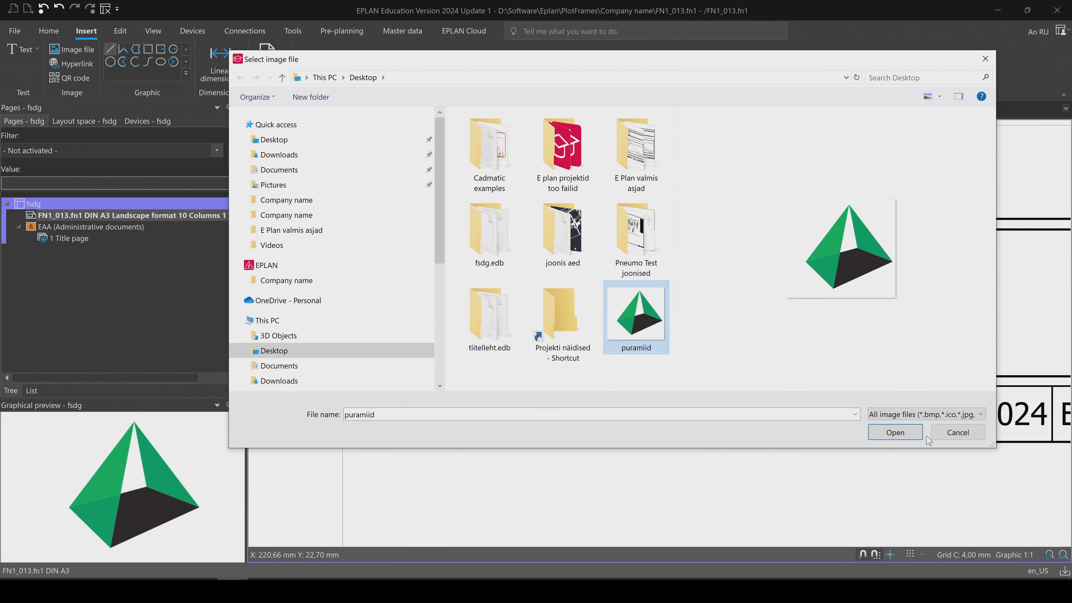
left_click(899, 435)
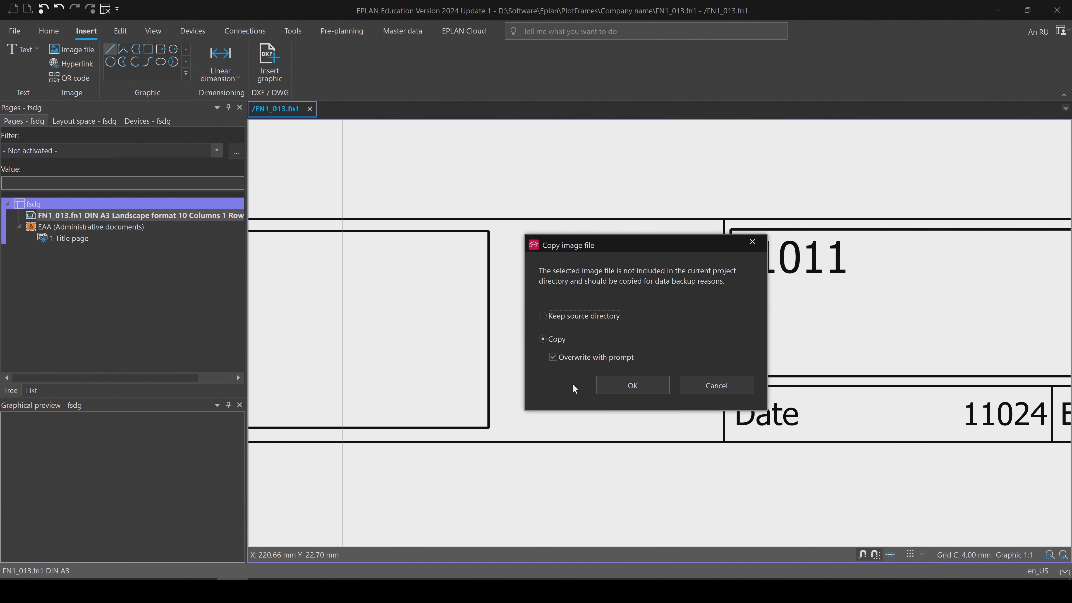
left_click(627, 383)
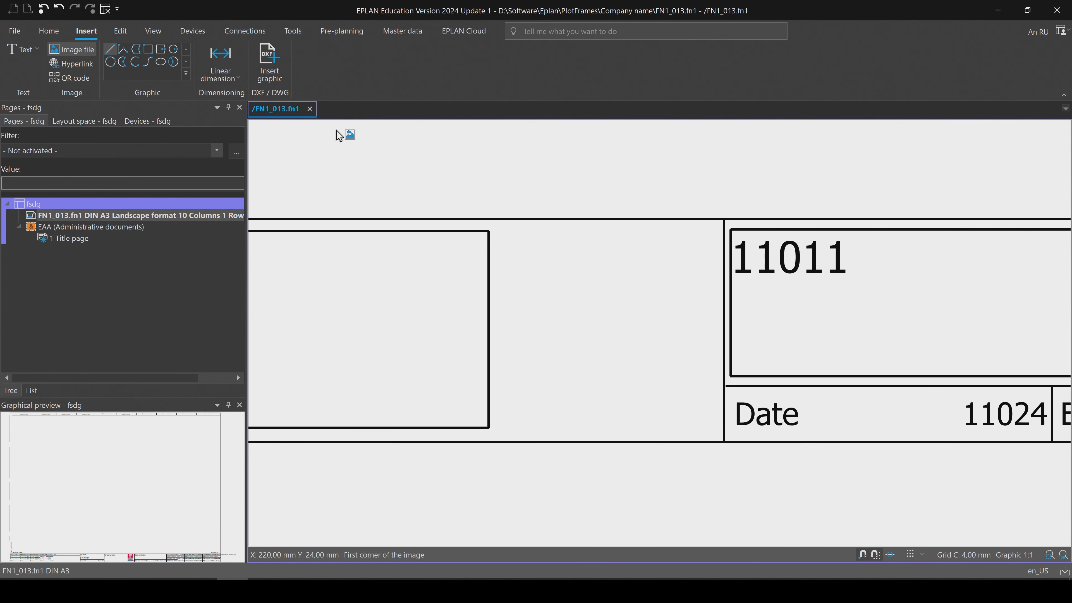
left_click(502, 220)
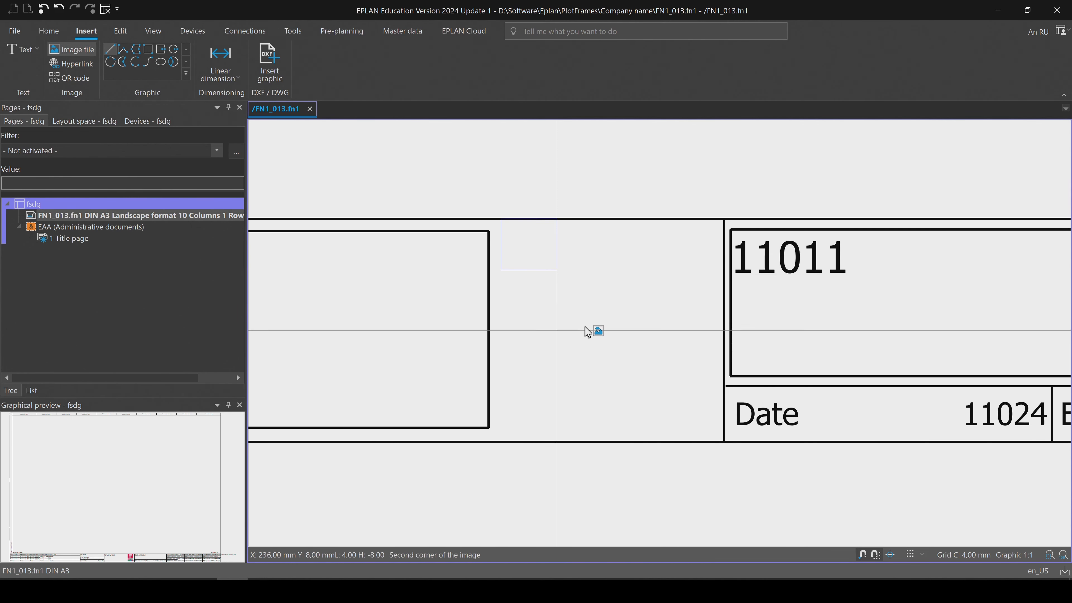
left_click(668, 383)
left_click(595, 460)
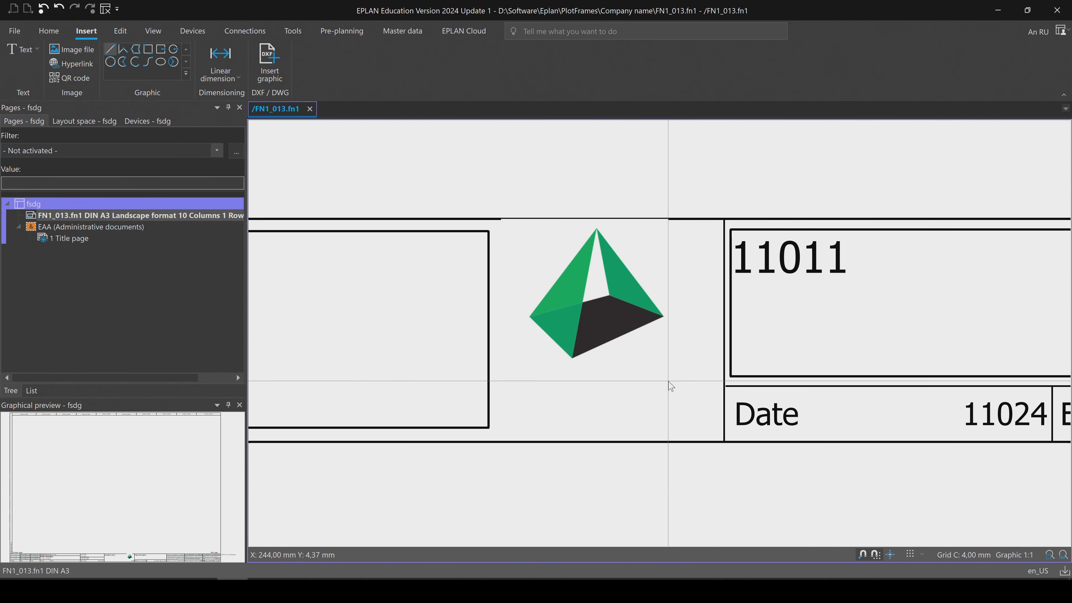
Centre the pyramid logo in its title block cell using the displayed grid A of 1,00 mm
left_click(594, 294)
mouse_move(595, 294)
left_mouse_down()
mouse_move(609, 331)
mouse_move(612, 299)
left_mouse_up()
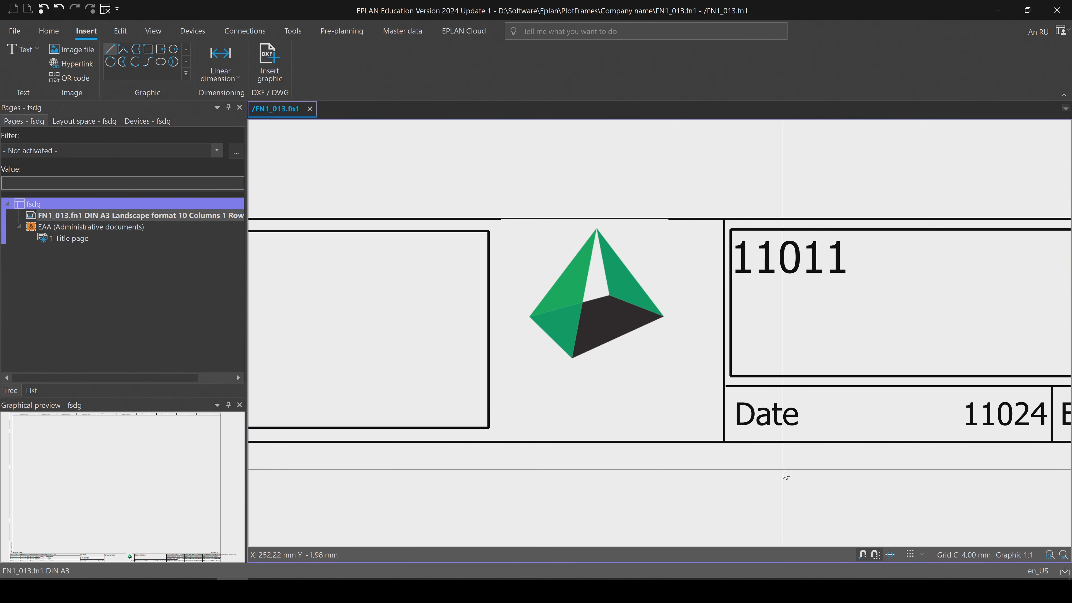
mouse_move(617, 335)
left_mouse_down()
mouse_move(621, 381)
mouse_move(617, 346)
left_mouse_up()
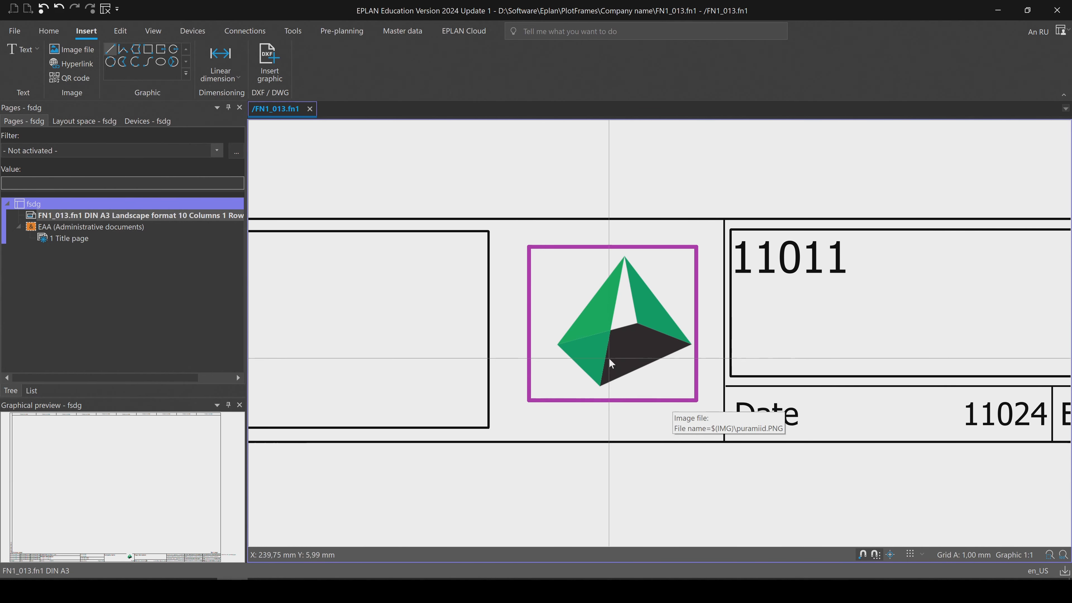
left_click(921, 554)
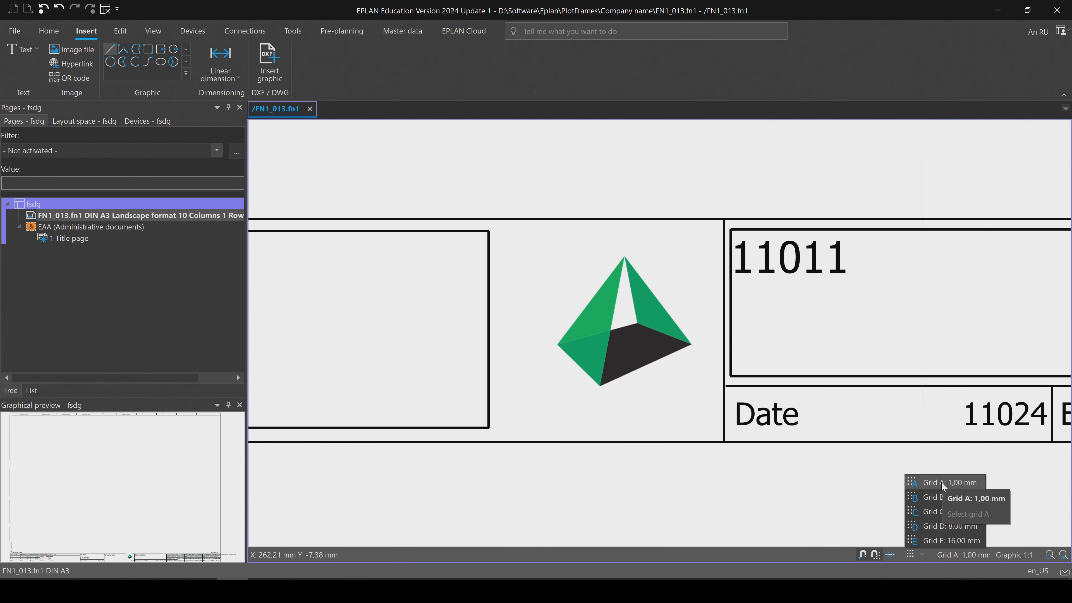
left_click(910, 554)
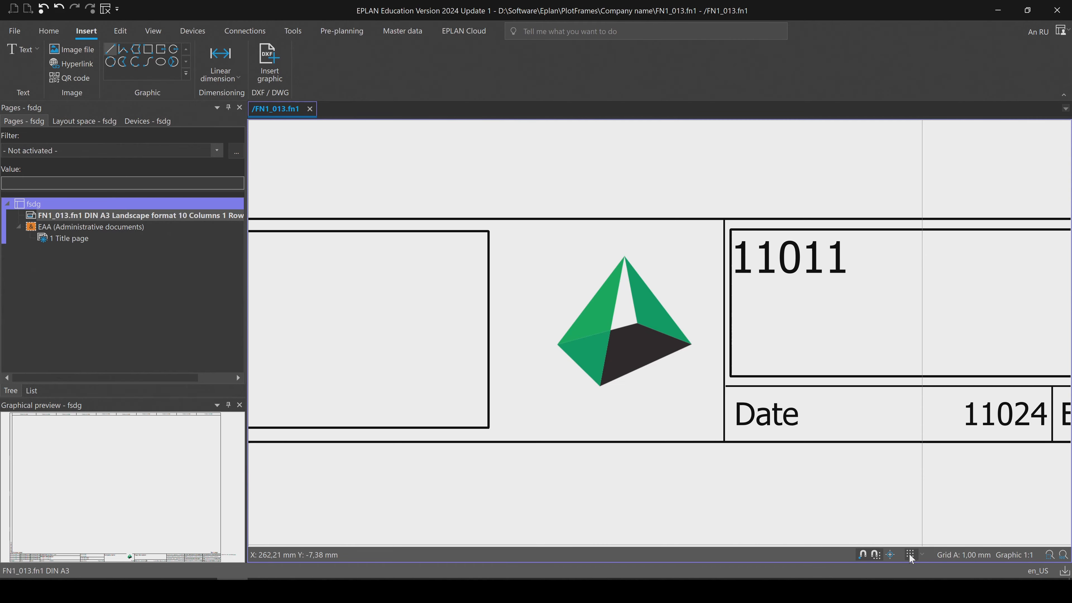
left_click_drag(598, 351, 593, 347)
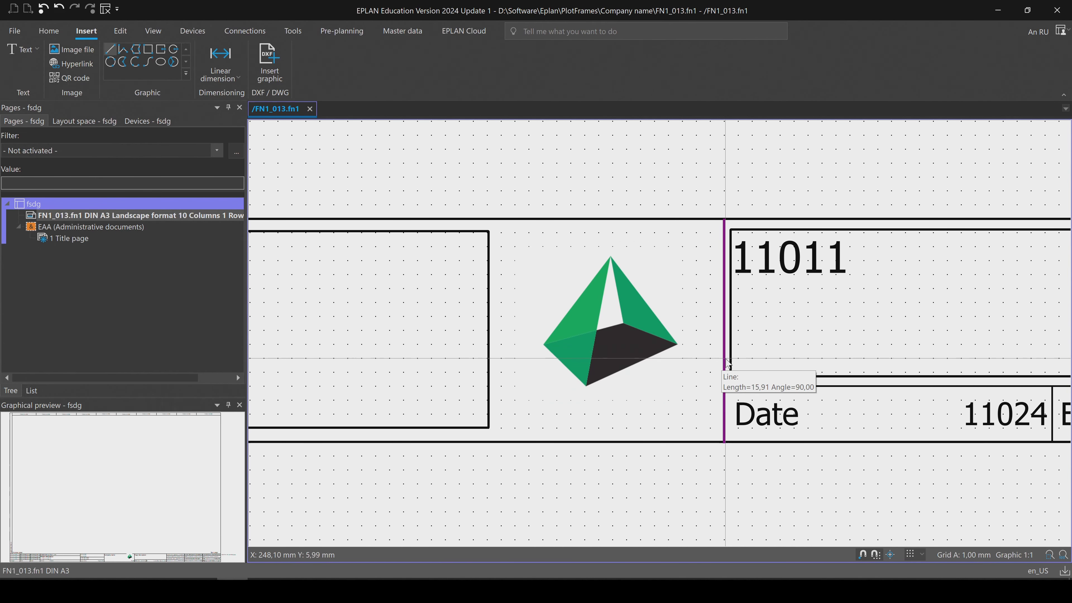
Examine the title block around the new logo with properties displayed as names, from the page description to the company name field
scroll(721, 346, "down", 5)
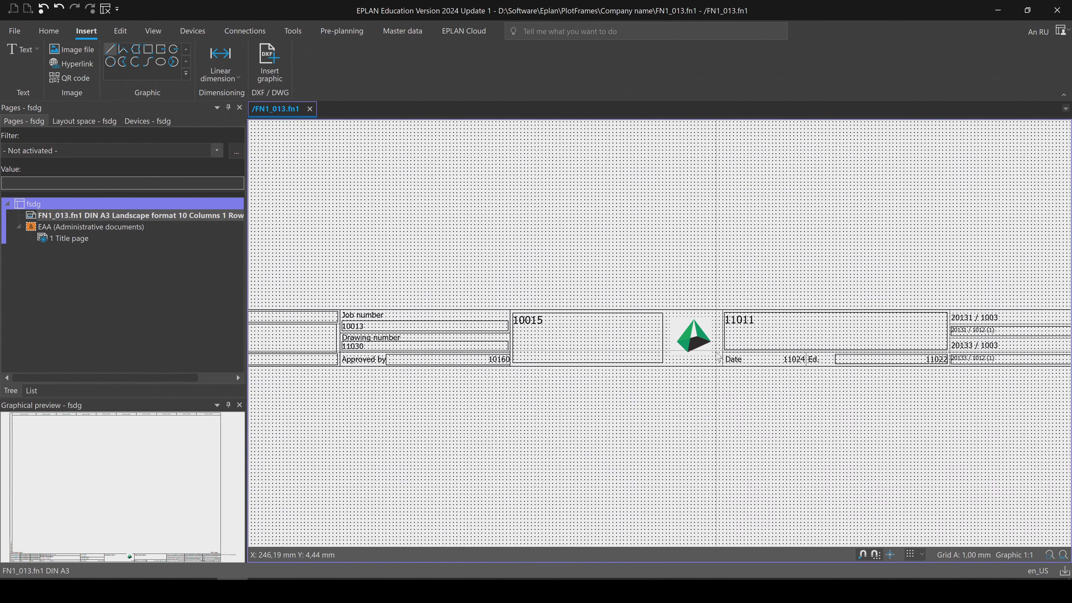
scroll(721, 350, "up", 3)
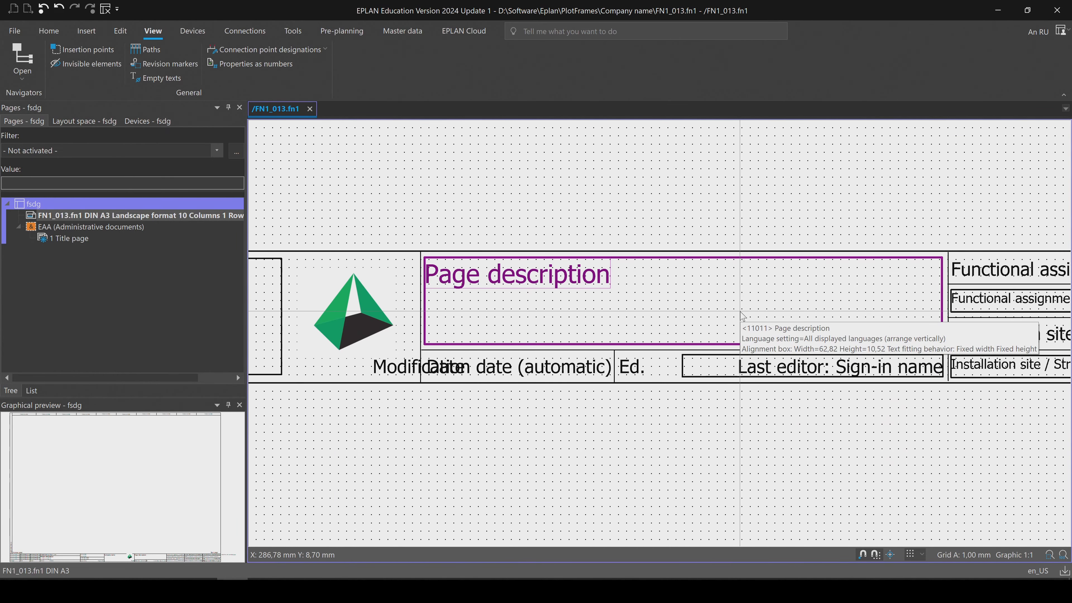
scroll(740, 312, "down", 2)
mouse_move(780, 353)
middle_mouse_down()
mouse_move(740, 372)
mouse_move(463, 414)
middle_mouse_up()
mouse_move(467, 358)
middle_mouse_down()
mouse_move(530, 343)
mouse_move(887, 350)
middle_mouse_up()
middle_click_drag(540, 357, 732, 319)
scroll(643, 293, "up", 1)
scroll(643, 295, "up", 3)
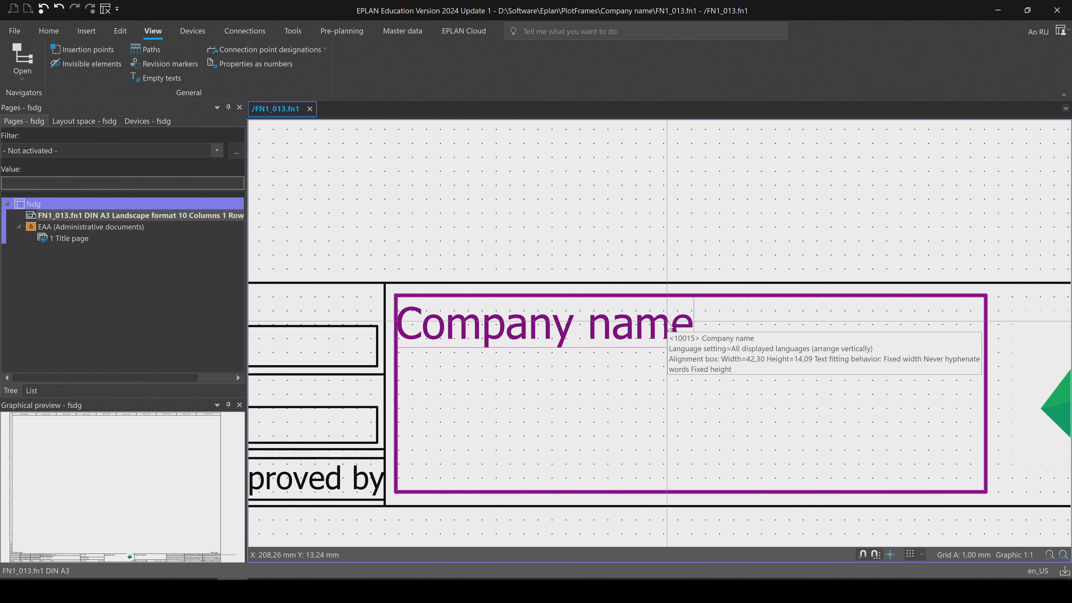
scroll(623, 317, "down", 2)
left_click(633, 341)
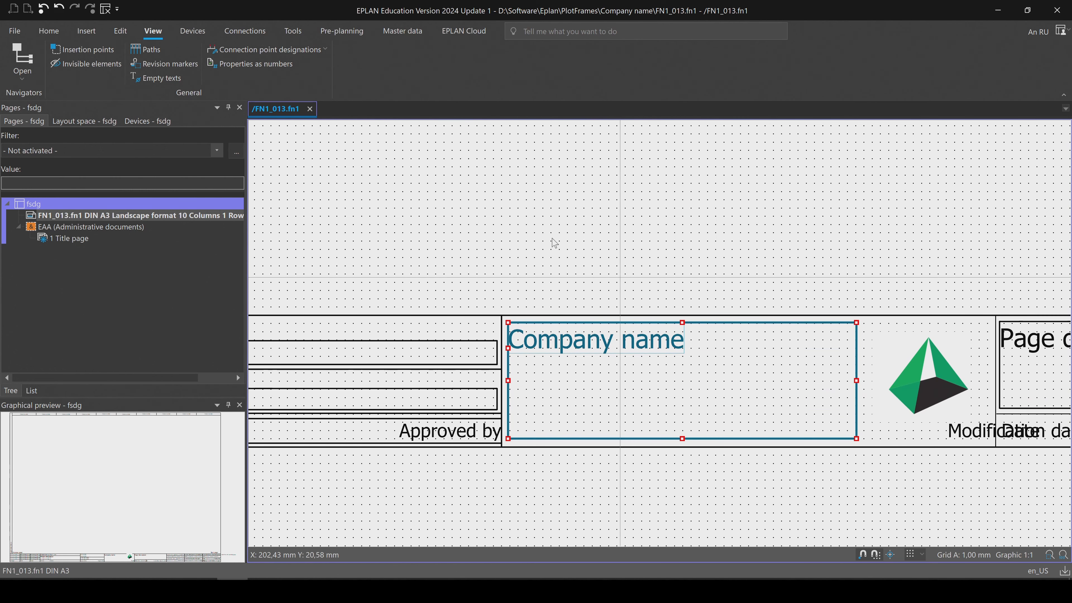
left_click(414, 189)
left_click(86, 35)
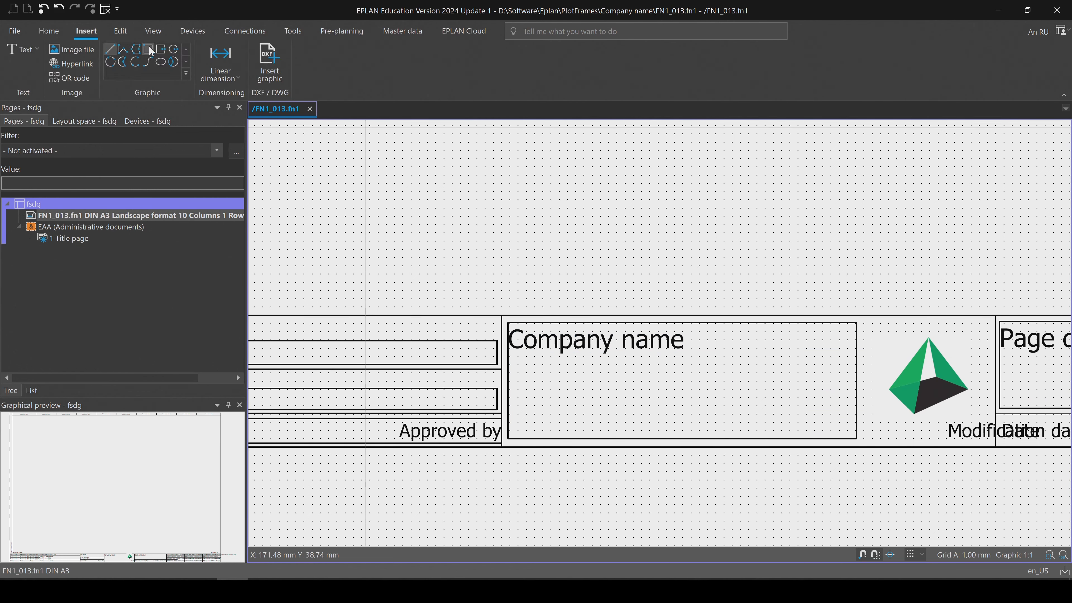
left_click(26, 52)
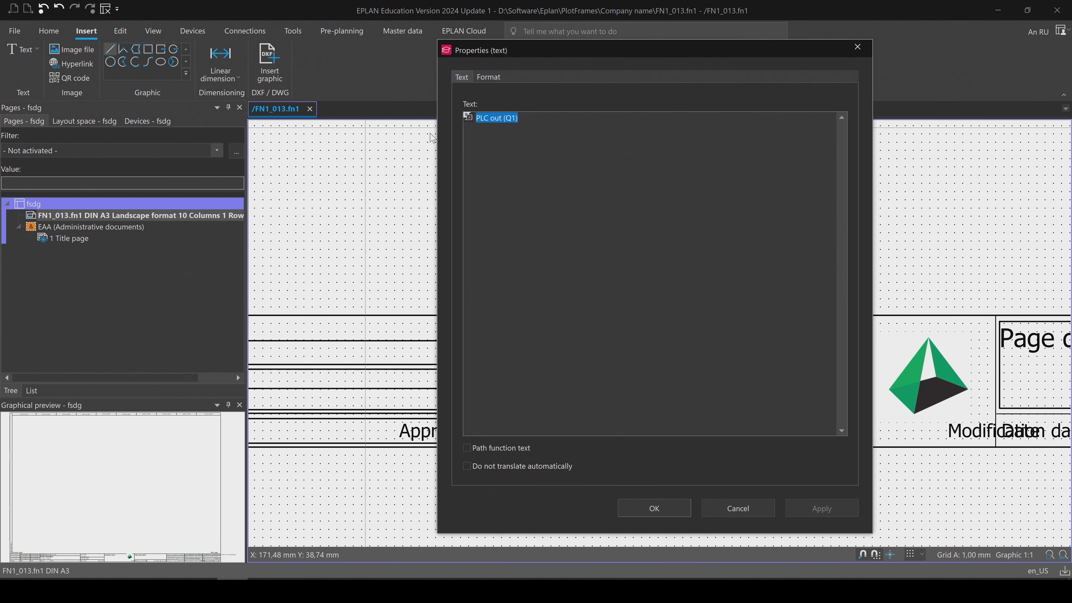
type("TTK UAS")
key("Return")
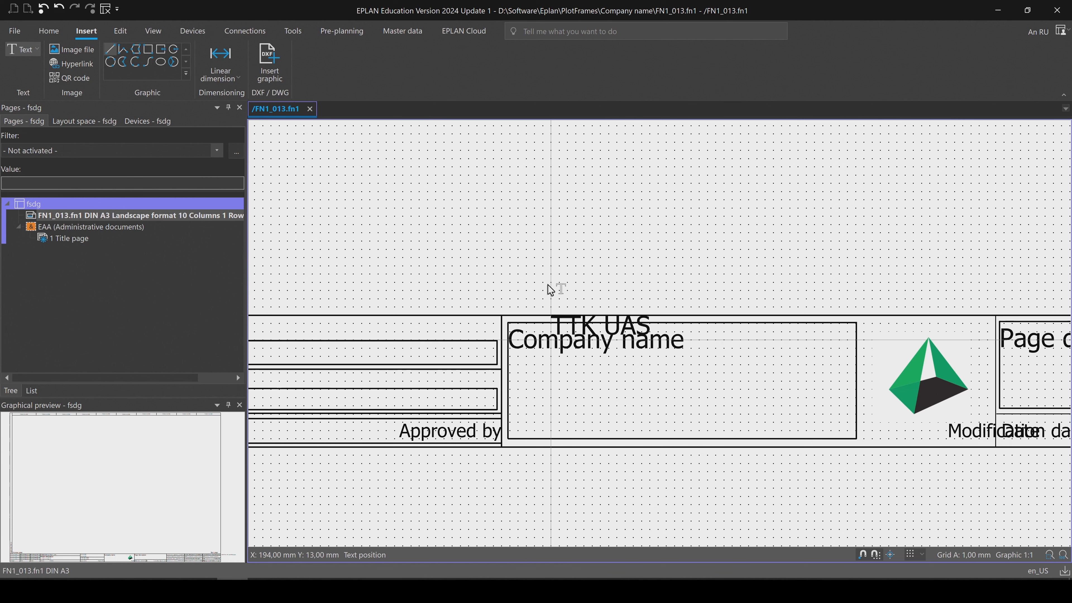
key("Escape")
scroll(549, 250, "down", 1)
scroll(548, 248, "down", 1)
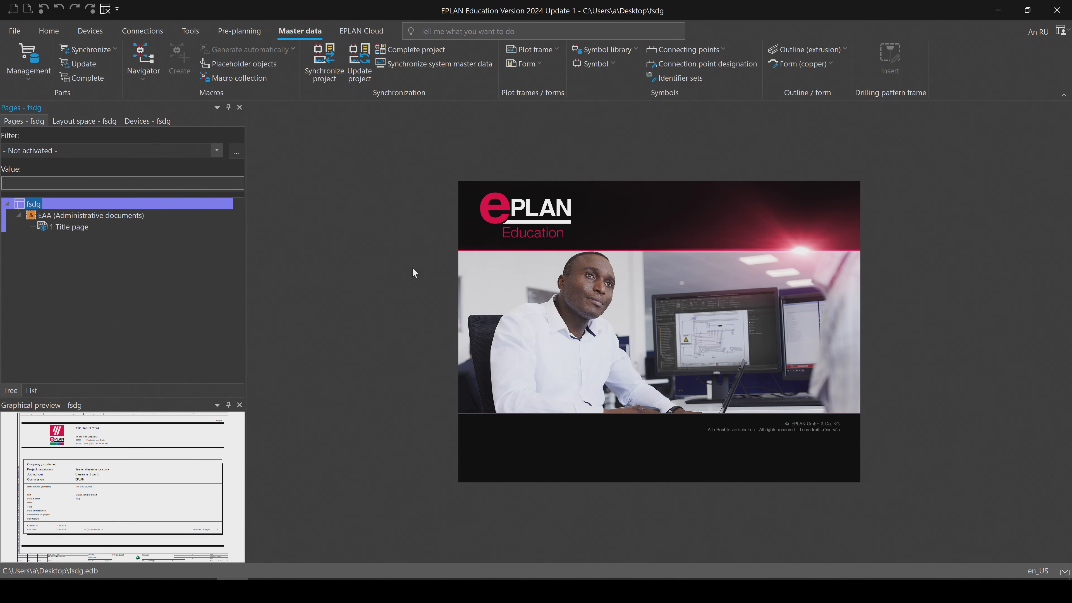
Start a new page in the fsdg project as Schematic multi-line (I) with the page description test
right_click(56, 206)
left_click(71, 211)
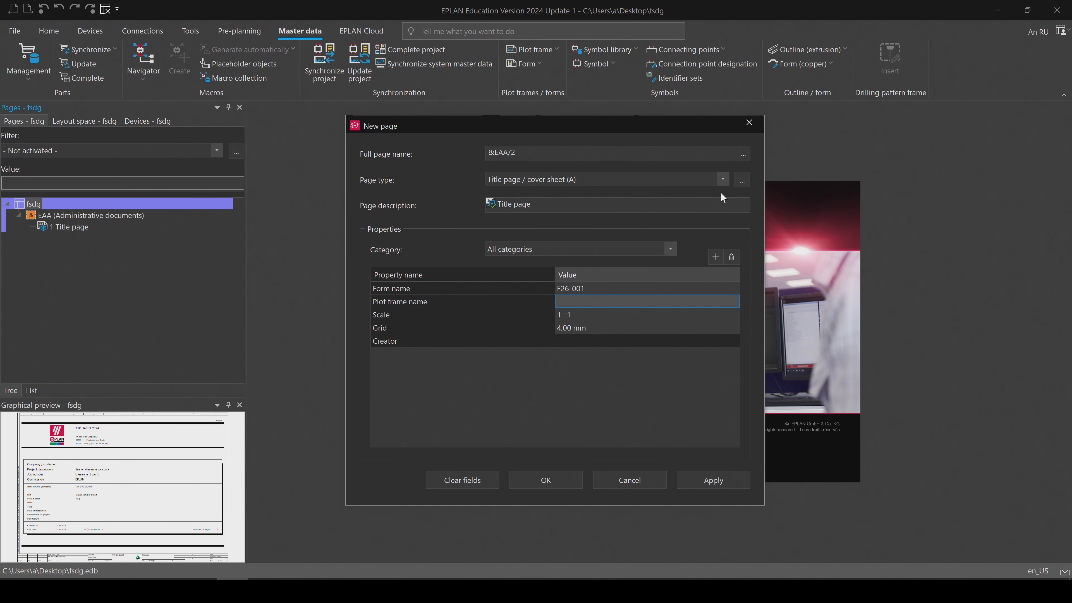
left_click(722, 178)
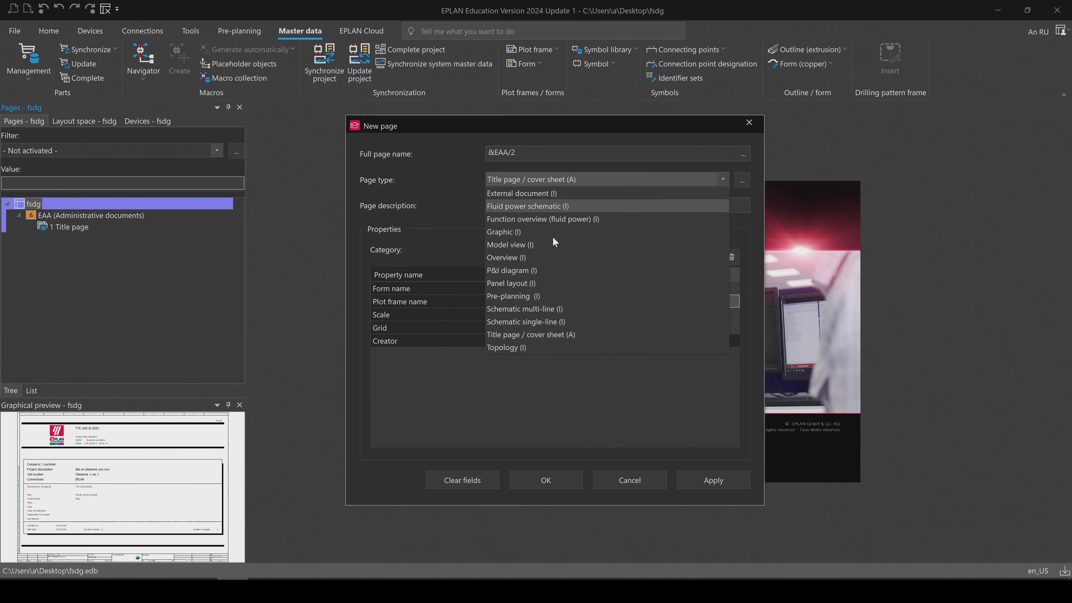
left_click(577, 309)
left_click(548, 209)
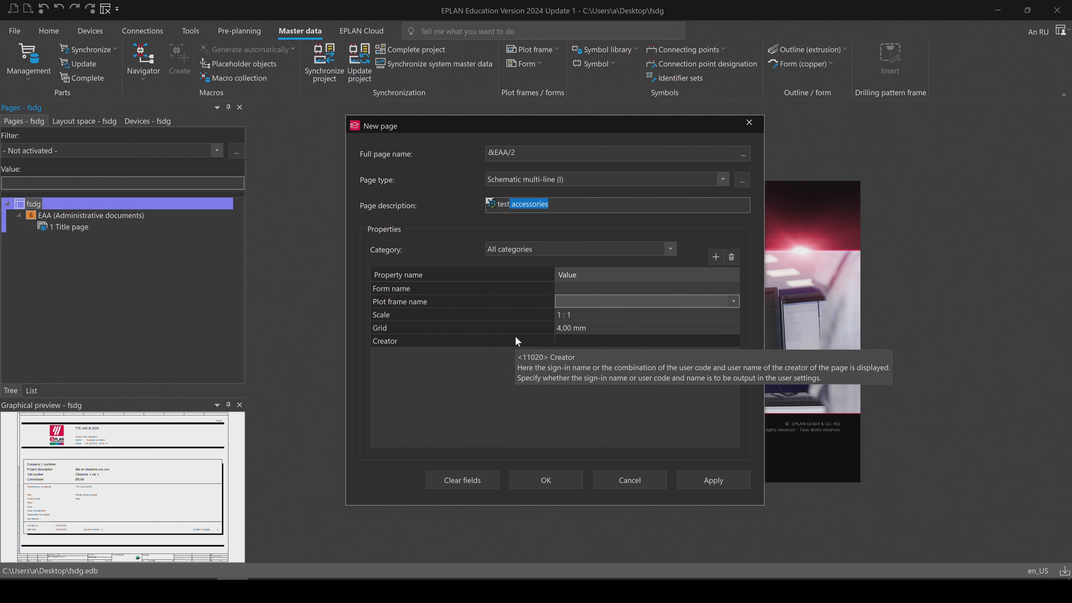
key("BackSpace")
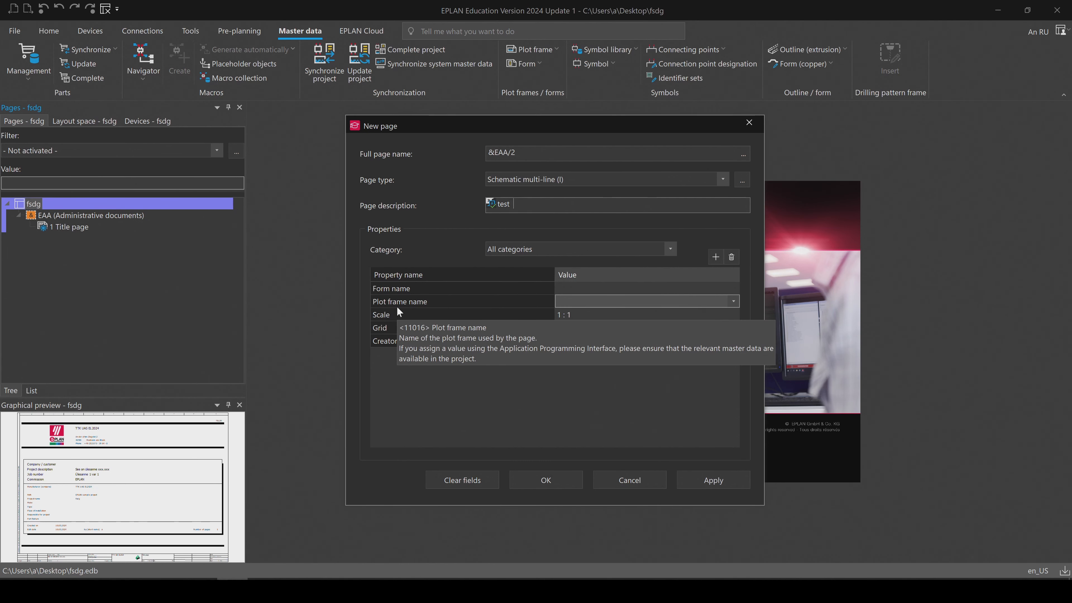
Assign the FN1_013.fn1 plot frame from the Company name folder to the new page and create the page
left_click(733, 301)
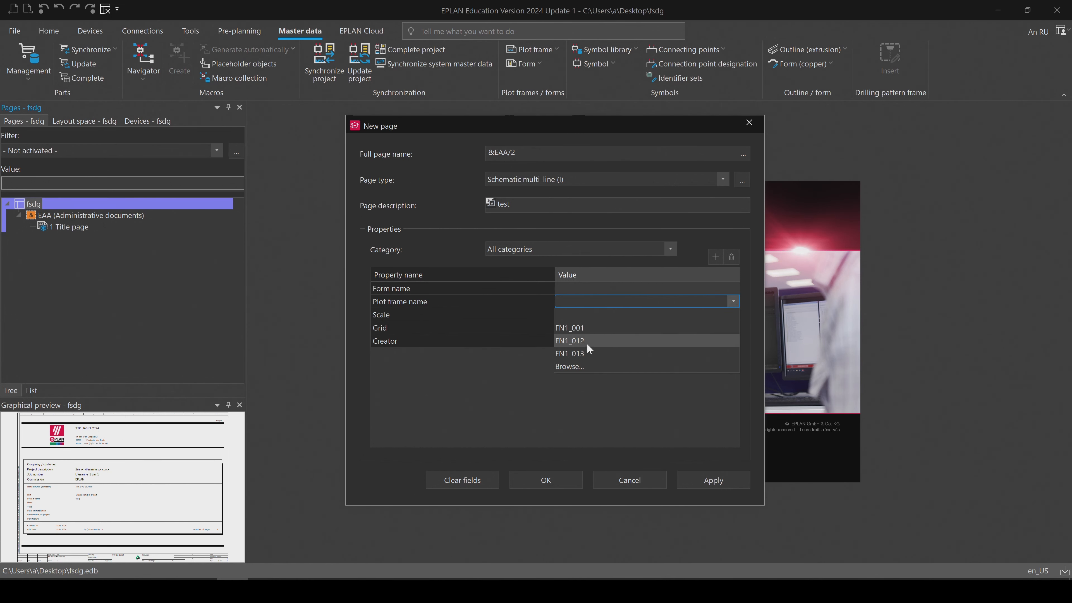
left_click(588, 365)
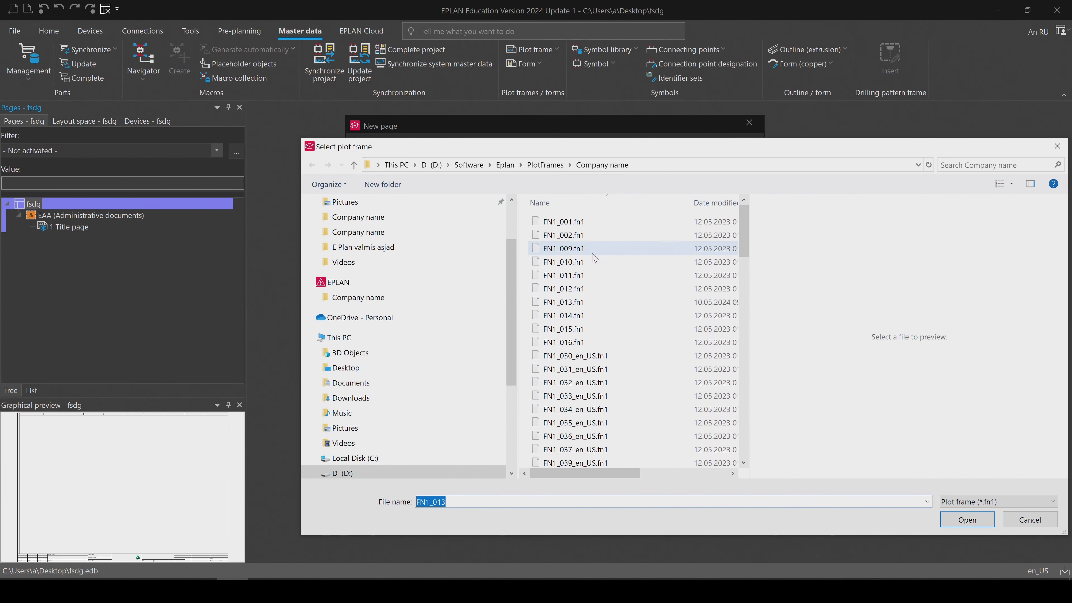
left_click(565, 221)
left_click(578, 302)
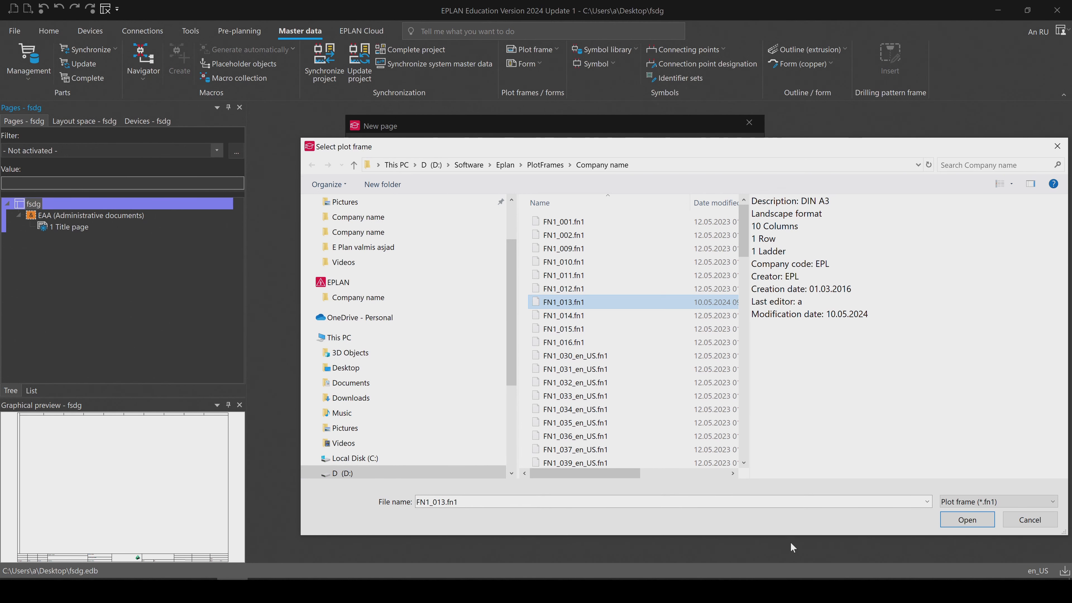
left_click(967, 520)
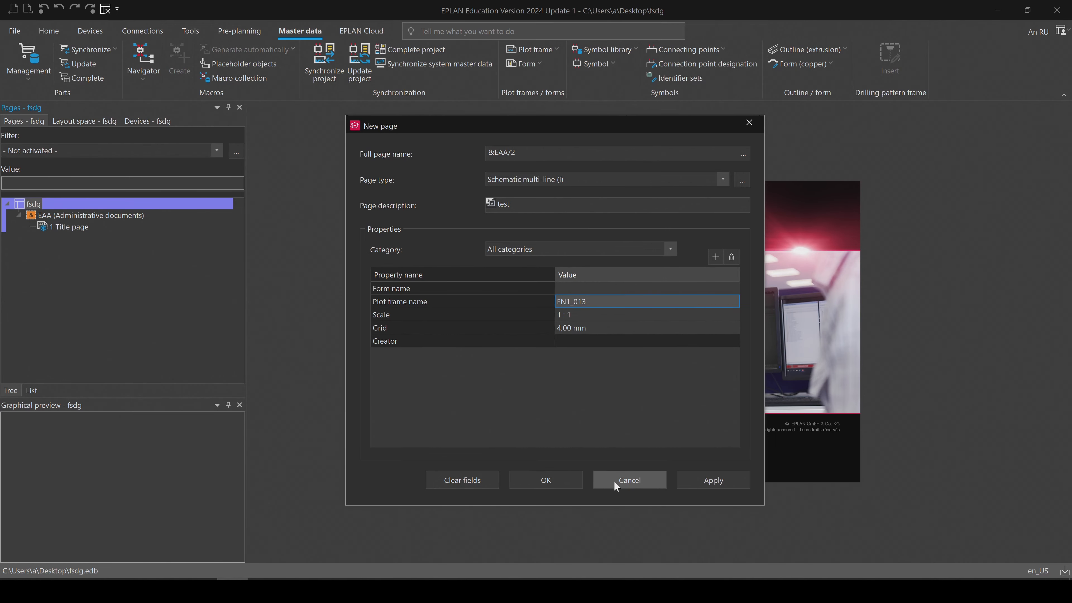
left_click(547, 480)
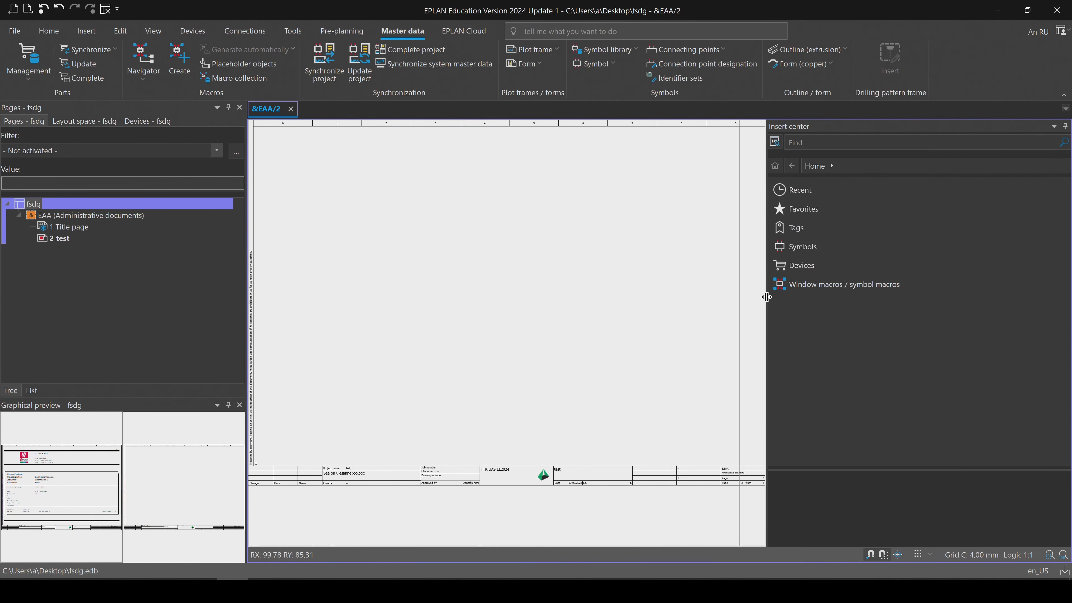
Enlarge the drawing area by narrowing the Insert center and examine the project name, description and creator fields of the title block
left_click_drag(766, 297, 952, 316)
middle_click_drag(545, 492, 666, 317)
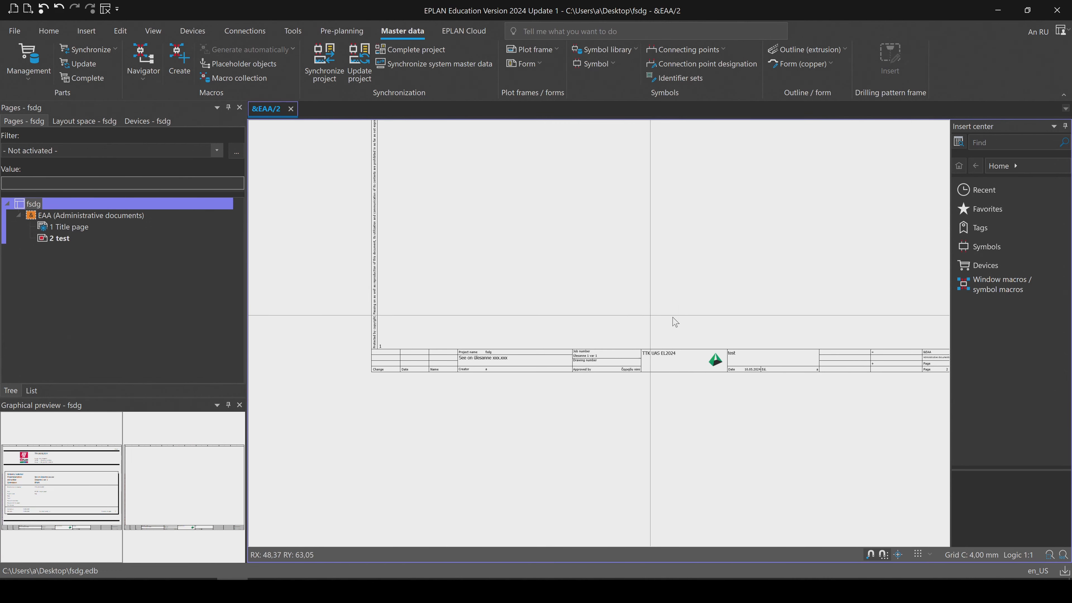
scroll(667, 322, "up", 2)
middle_click_drag(419, 333, 635, 302)
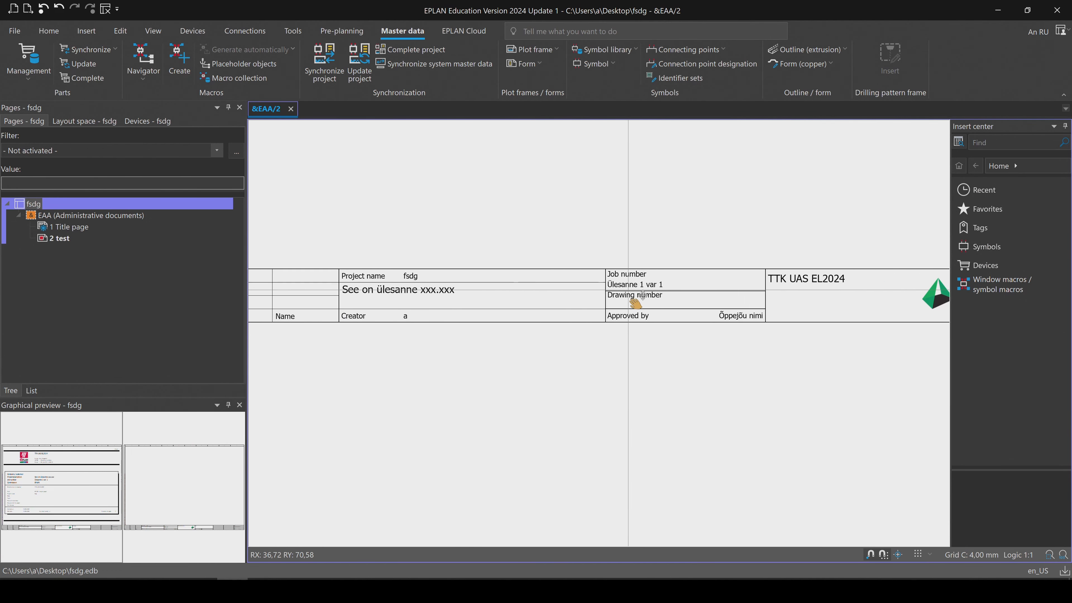
middle_click_drag(403, 331, 596, 328)
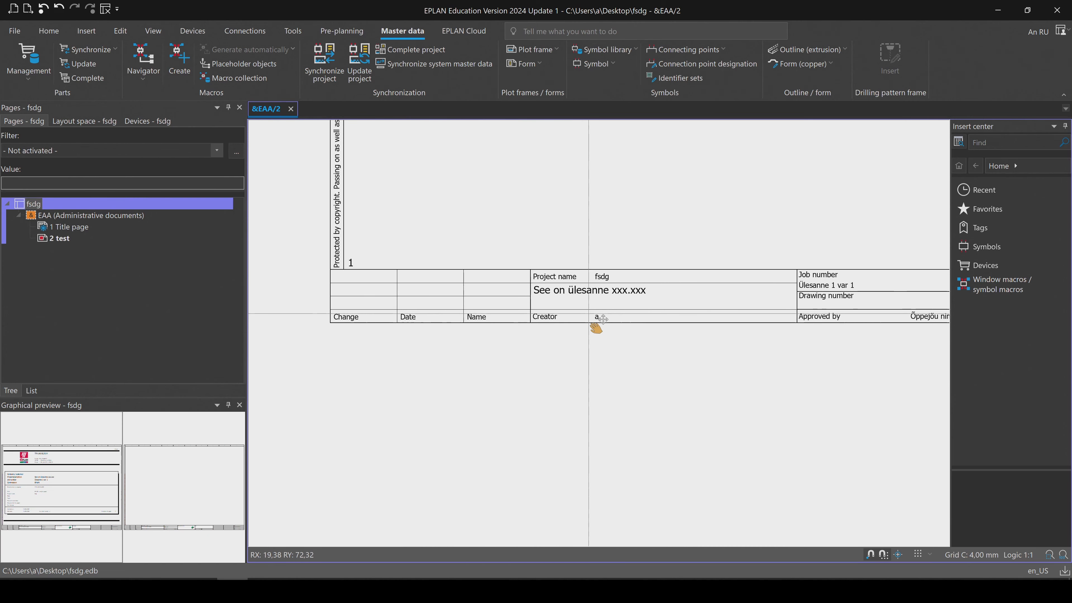
scroll(574, 272, "up", 2)
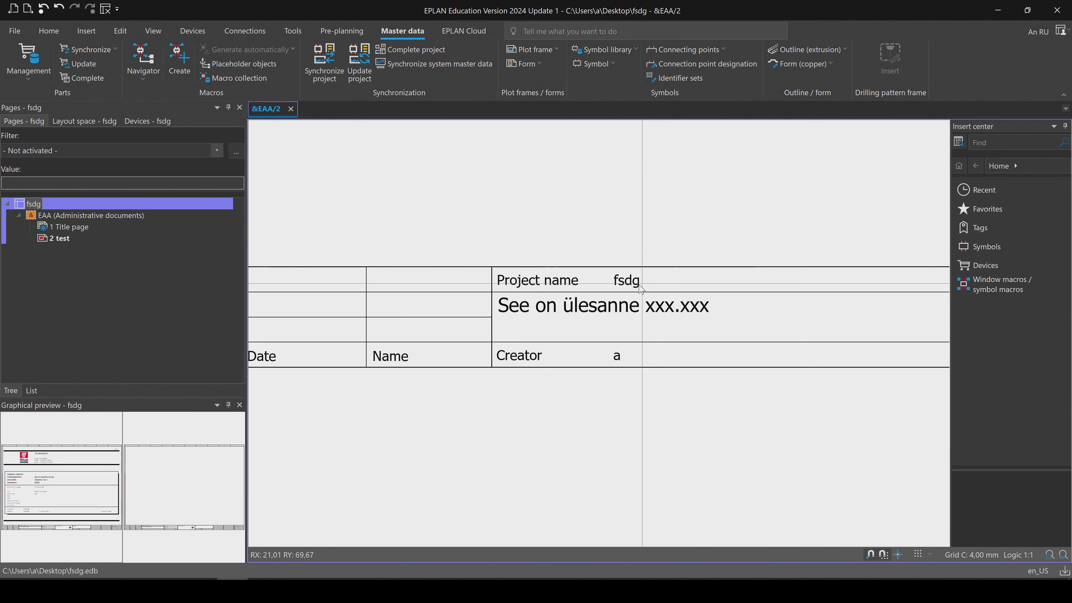
scroll(641, 288, "down", 2)
mouse_move(627, 283)
middle_mouse_down()
mouse_move(629, 295)
mouse_move(488, 297)
middle_mouse_up()
middle_click_drag(431, 333, 541, 330)
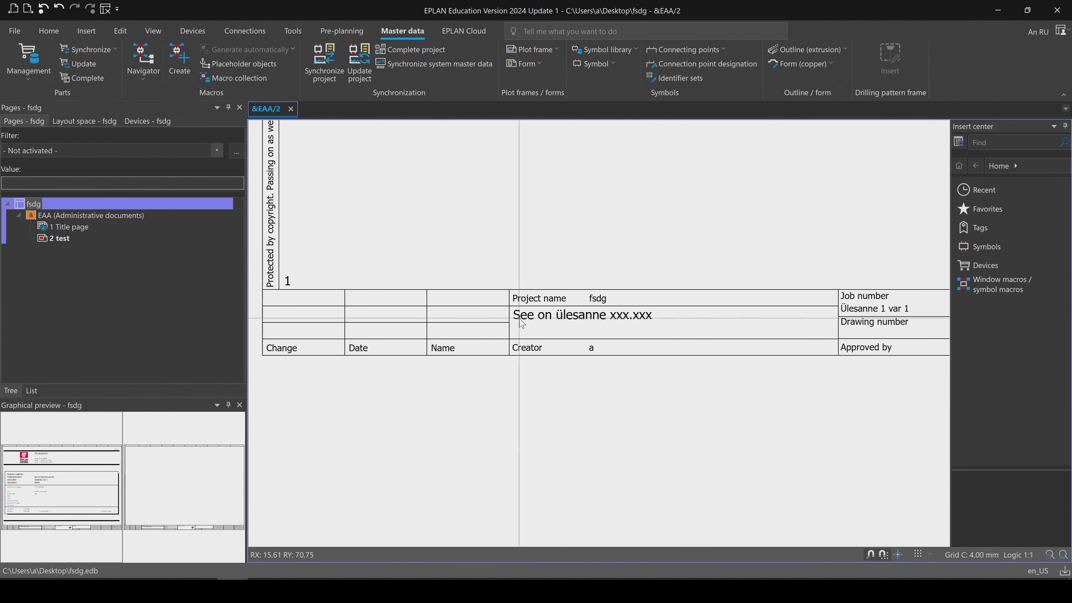
Examine the title block from the job number and company logo to the page fields, and check the page properties
mouse_move(710, 324)
middle_mouse_down()
mouse_move(576, 355)
mouse_move(430, 348)
middle_mouse_up()
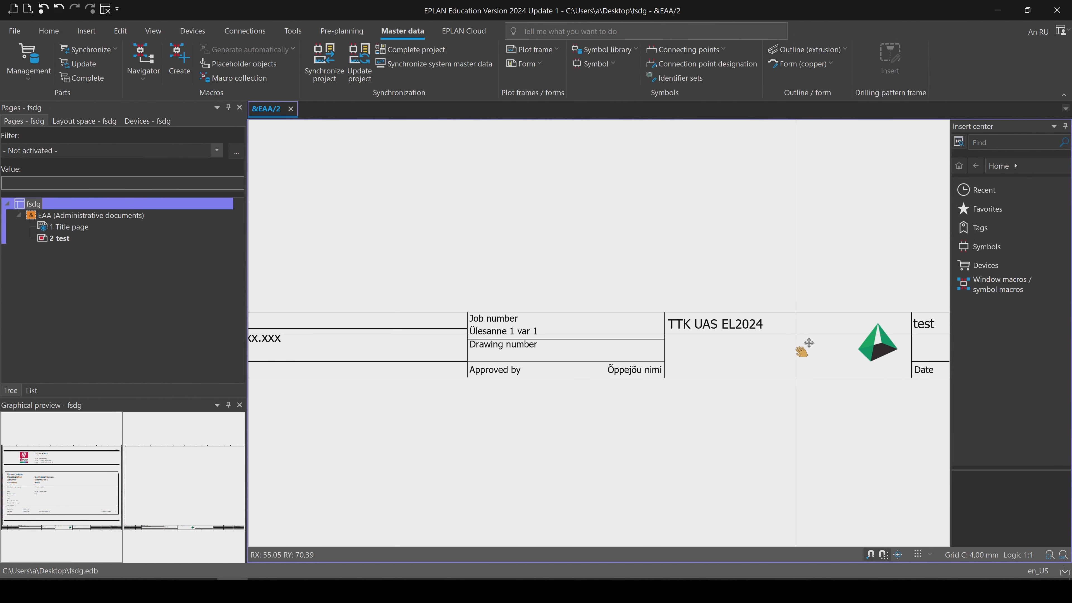
middle_click_drag(801, 350, 563, 367)
middle_click_drag(754, 383, 527, 351)
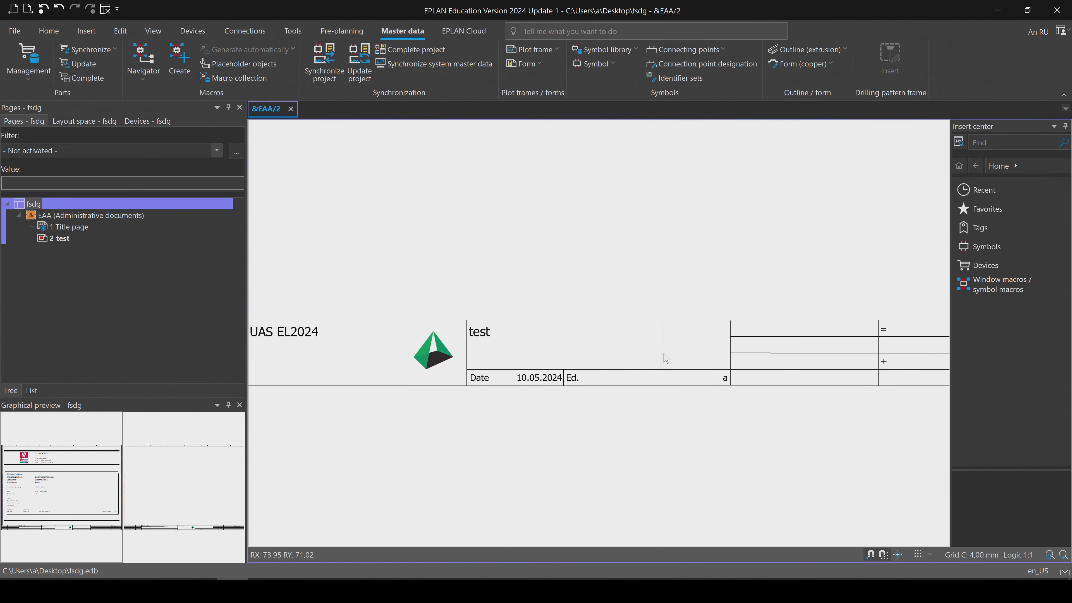
middle_click_drag(662, 356, 440, 350)
middle_click_drag(658, 364, 606, 366)
middle_click_drag(483, 367, 788, 366)
middle_click_drag(578, 355, 775, 346)
mouse_move(528, 332)
middle_mouse_down()
mouse_move(640, 324)
mouse_move(480, 336)
middle_mouse_up()
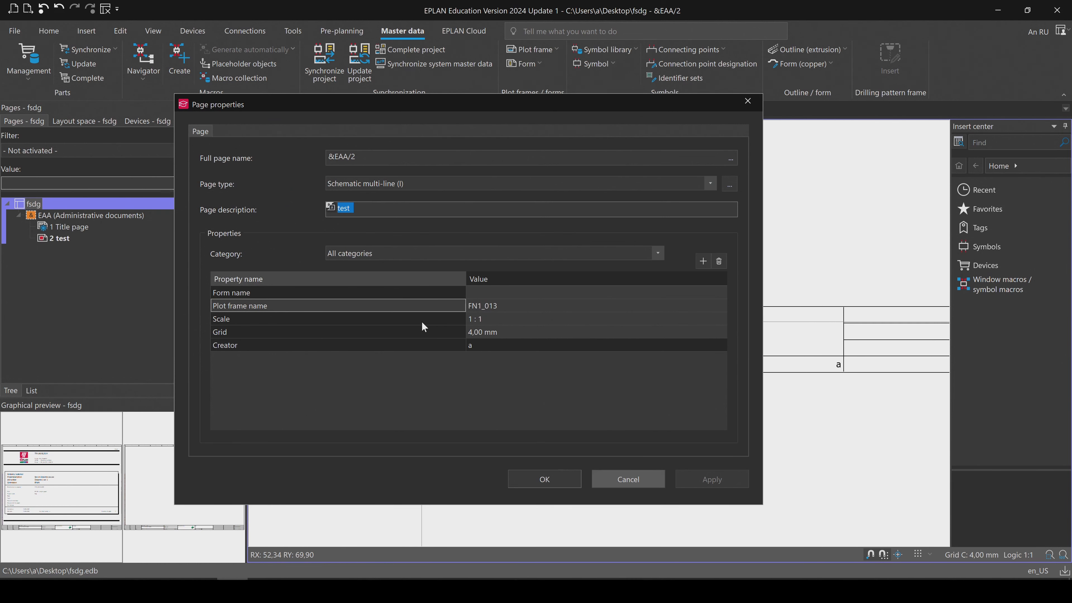
key("Escape")
Set the Company name in the project properties to Tallinna Tehnikakõrgkool
left_click(14, 31)
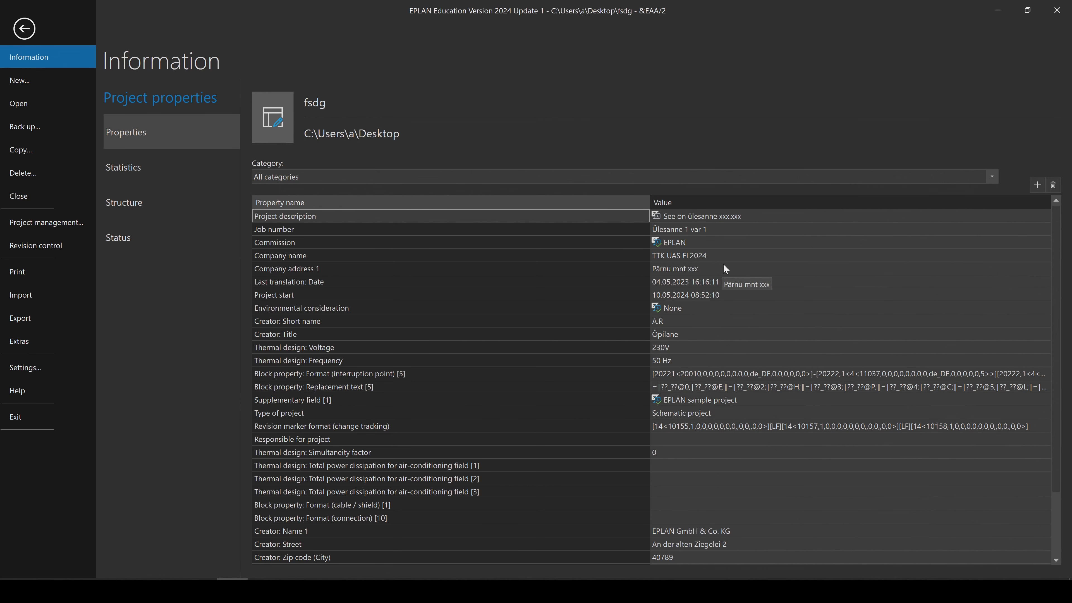
left_click(713, 254)
left_click(713, 255)
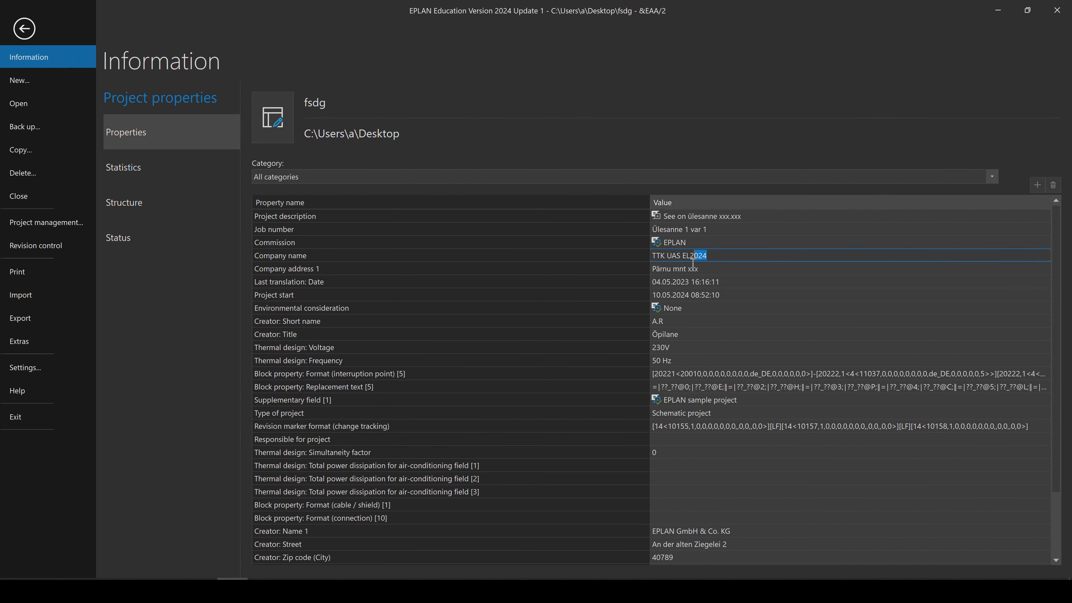
type("Tallinna Tehnikakõrgkool")
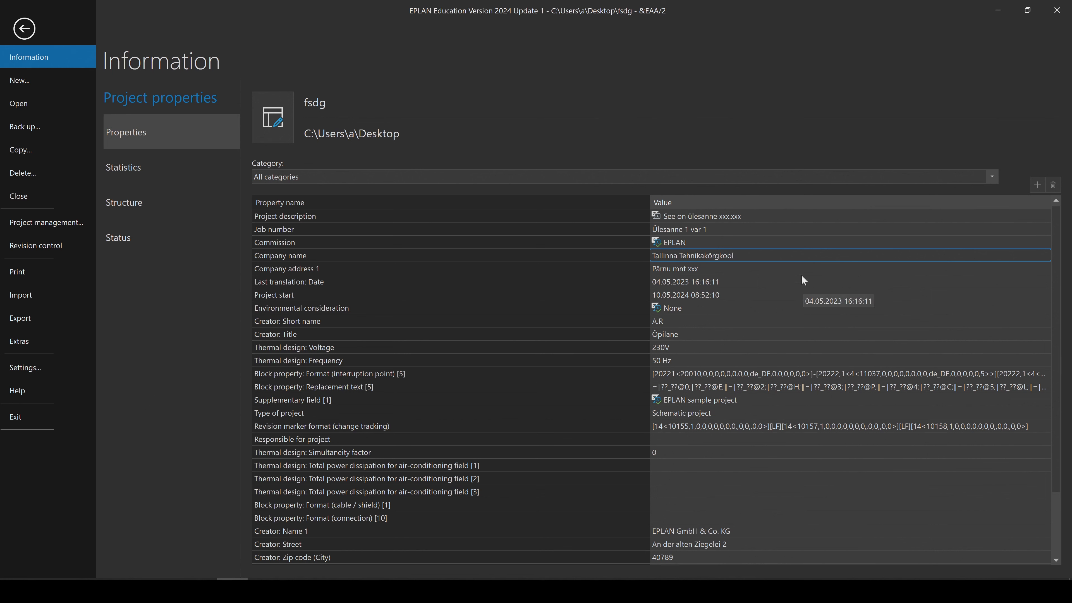
left_click(25, 29)
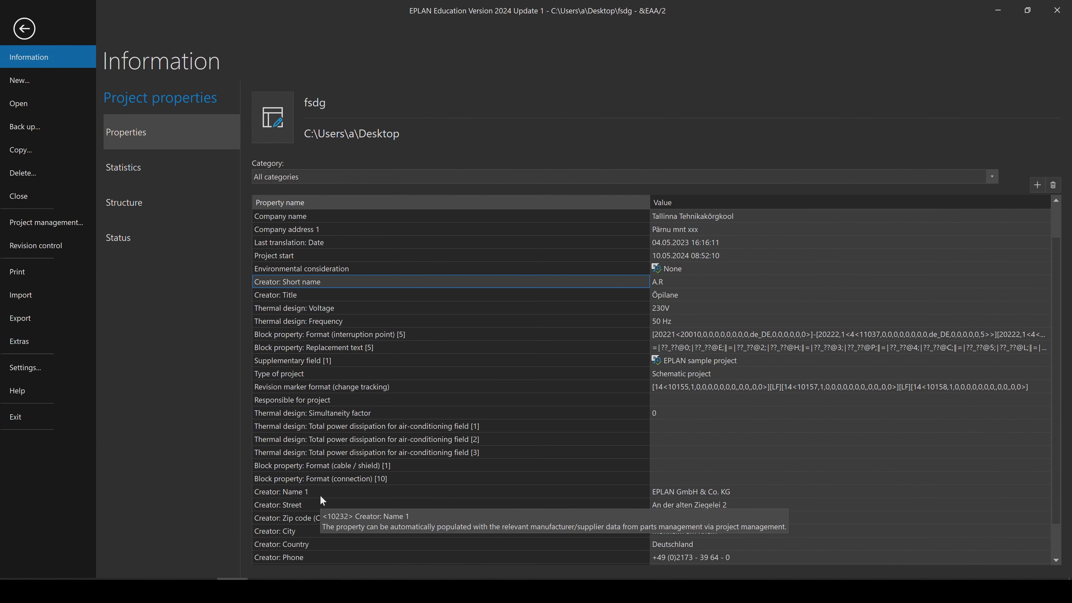
Set the Creator: Name 1 project property to the placeholder Eesnimi ja perekonnanimi
double_click(682, 491)
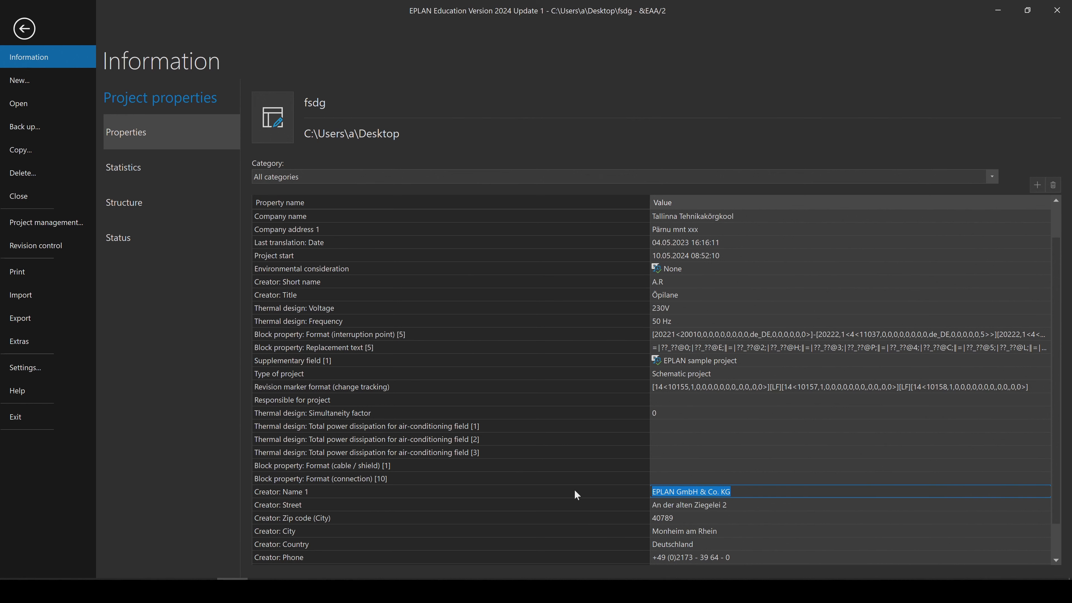
type("Eesnimi ja perekonnanimi")
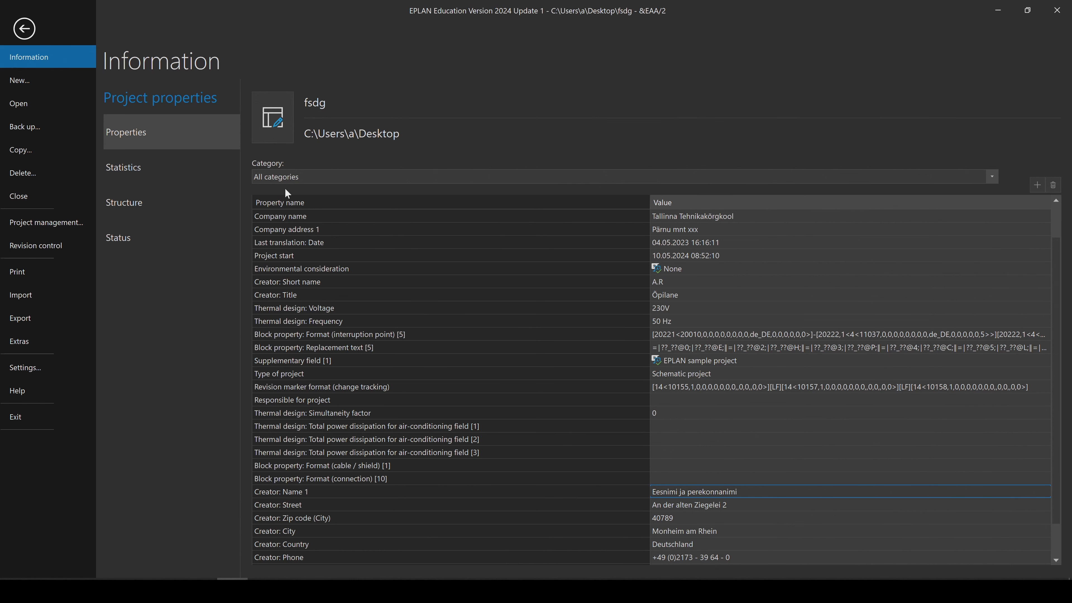
left_click(24, 28)
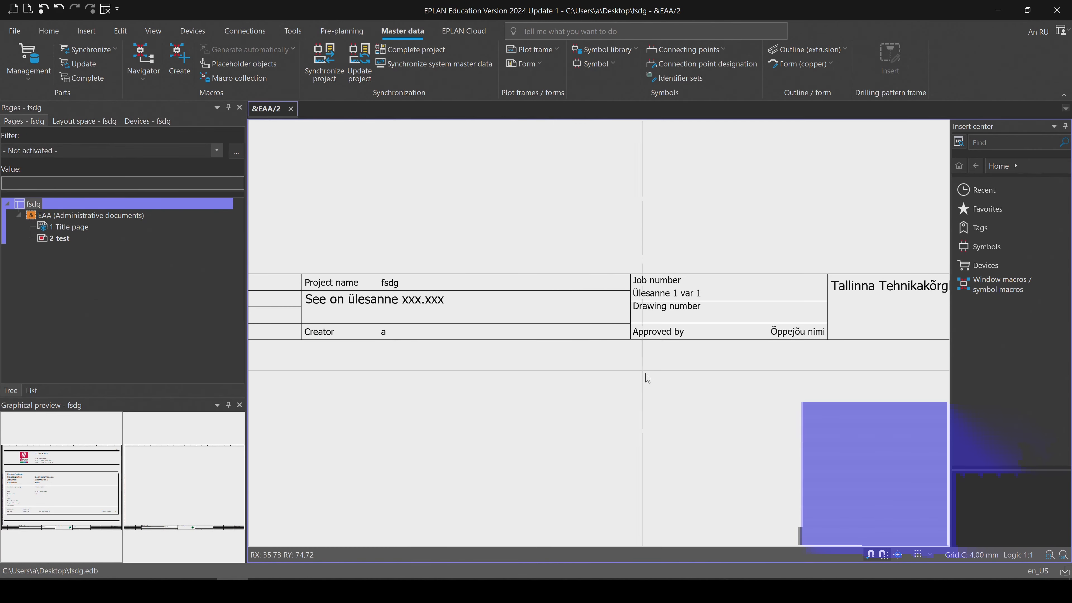
Check the whole title block of the test page after the project property changes, from the page numbers back to the creator field
scroll(649, 373, "down", 1)
mouse_move(422, 374)
middle_mouse_down()
mouse_move(660, 370)
mouse_move(303, 365)
middle_mouse_up()
middle_click_drag(687, 373, 333, 376)
middle_click_drag(734, 387, 456, 389)
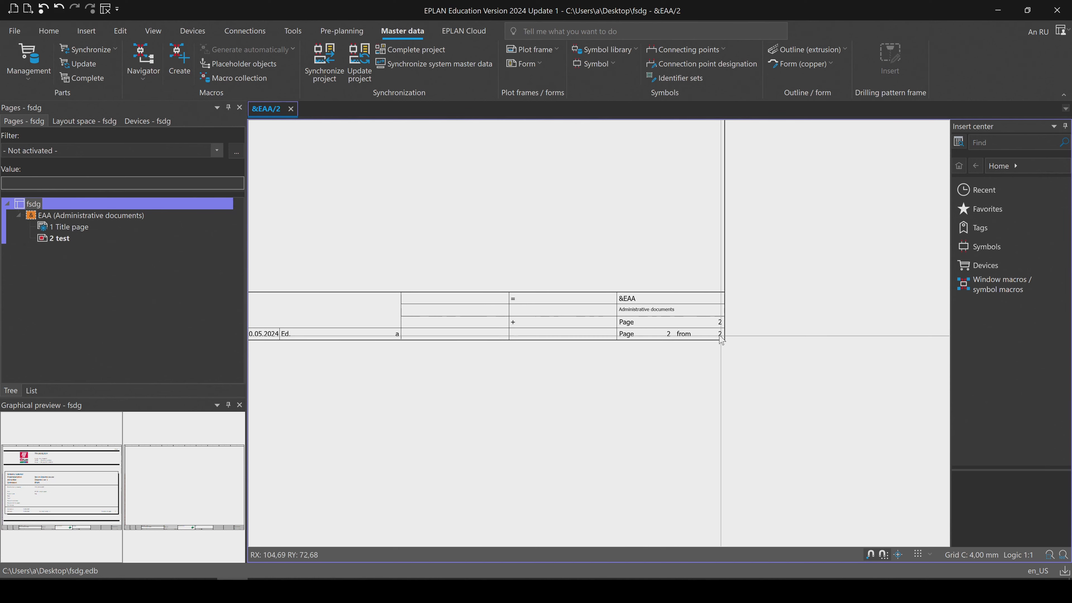
middle_click_drag(501, 327, 798, 342)
middle_click_drag(490, 366, 740, 340)
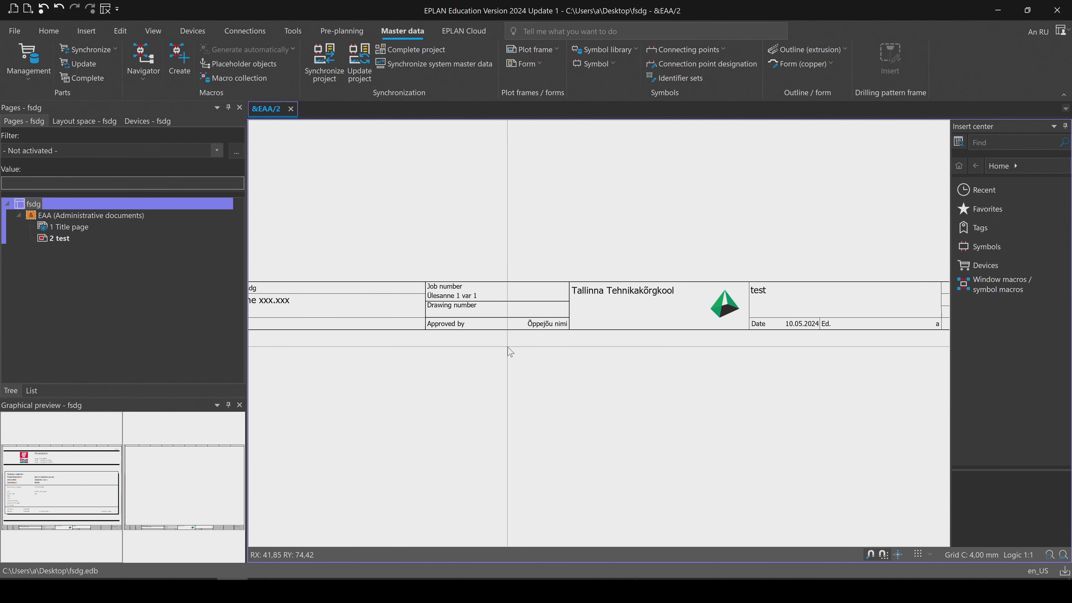
middle_click_drag(508, 345, 590, 340)
mouse_move(422, 340)
middle_mouse_down()
mouse_move(657, 340)
mouse_move(710, 328)
mouse_move(541, 314)
mouse_move(634, 311)
middle_mouse_up()
scroll(675, 313, "up", 3)
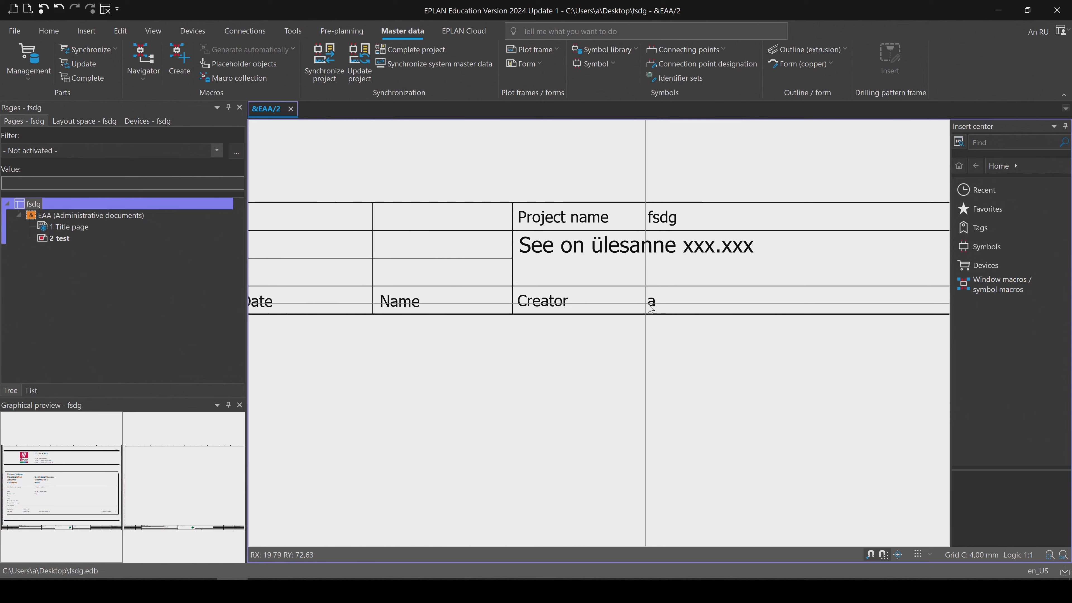
Add the Creator property to the project properties of fsdg and return to the test page
left_click(15, 30)
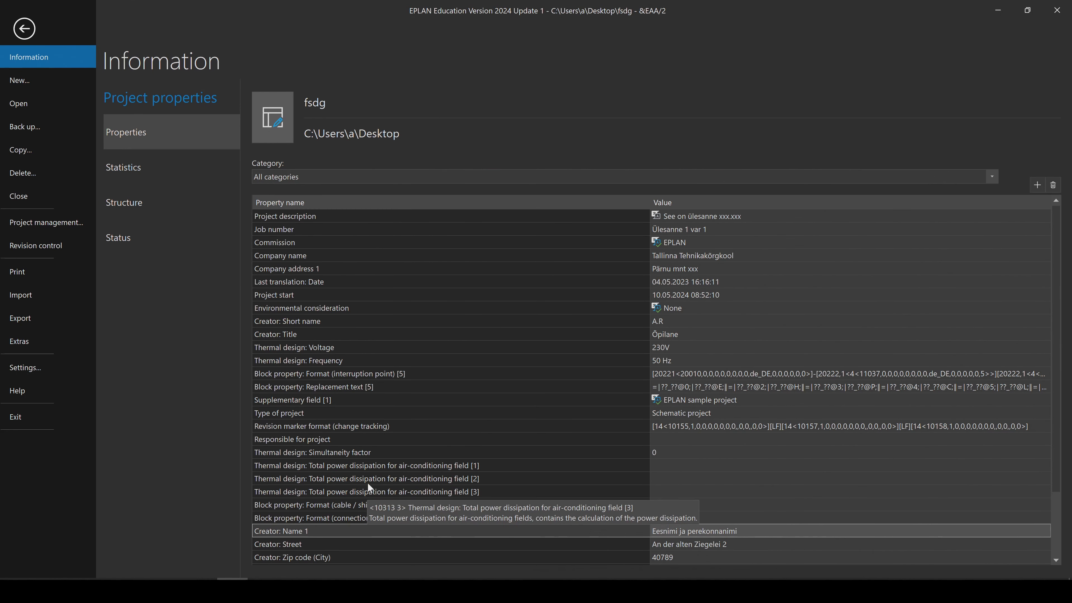
left_click(312, 332)
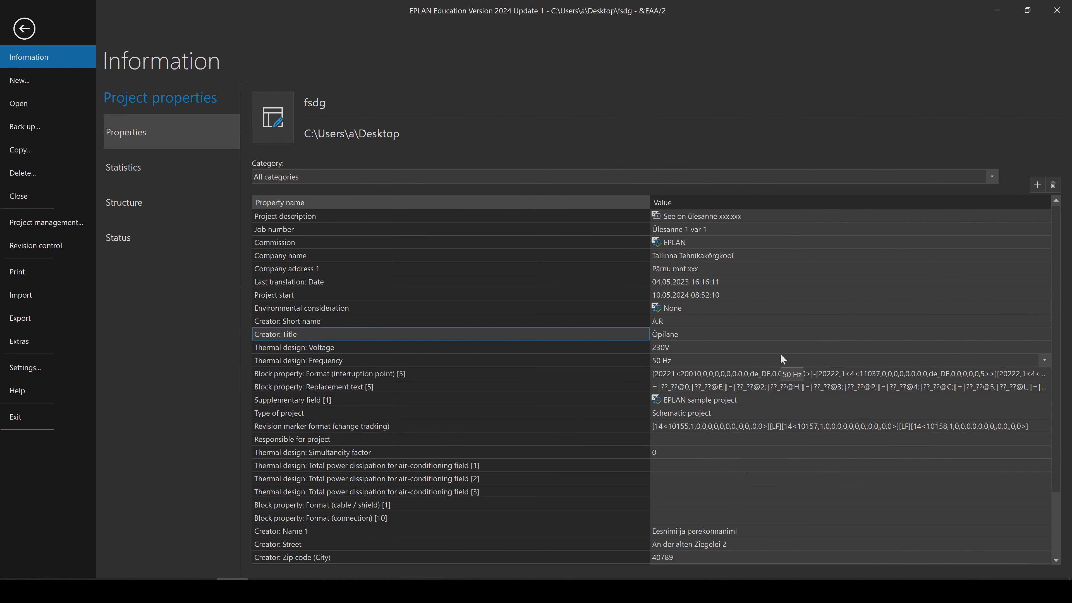
scroll(779, 356, "down", 2)
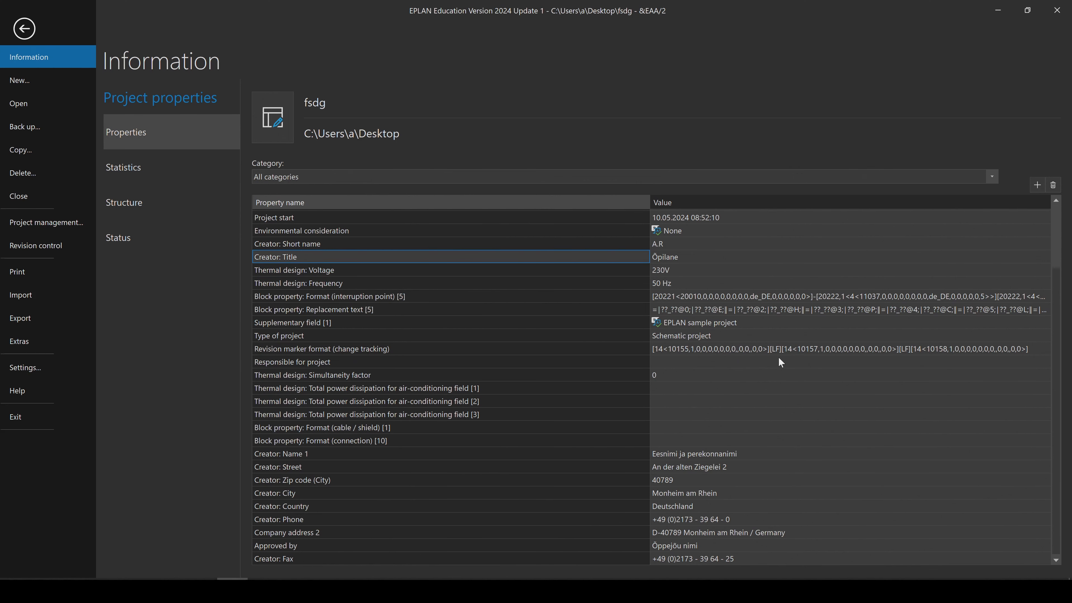
scroll(779, 358, "up", 2)
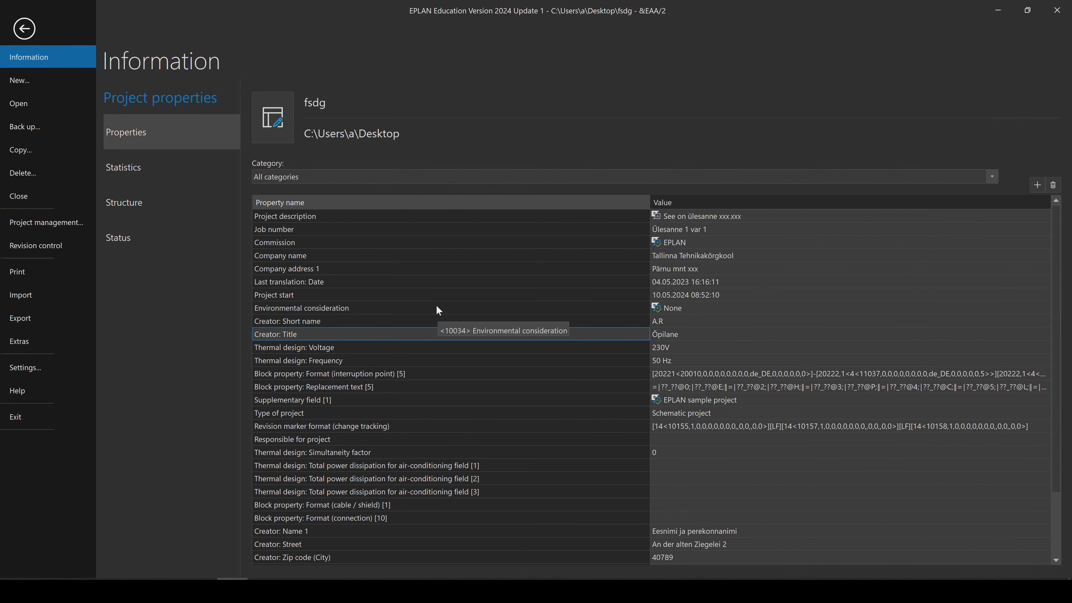
left_click(1035, 186)
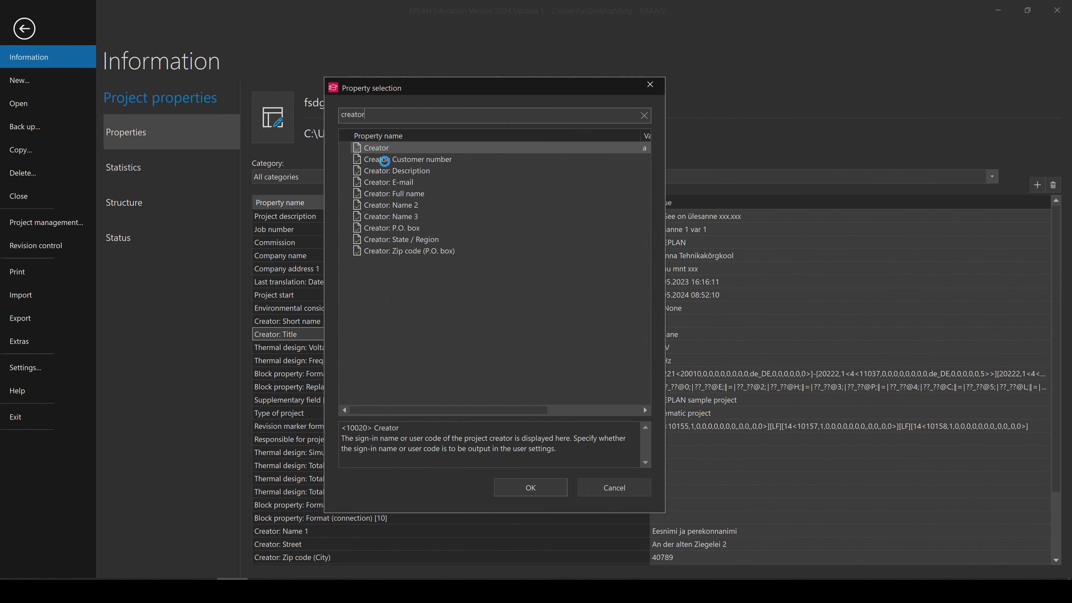
left_click(379, 148)
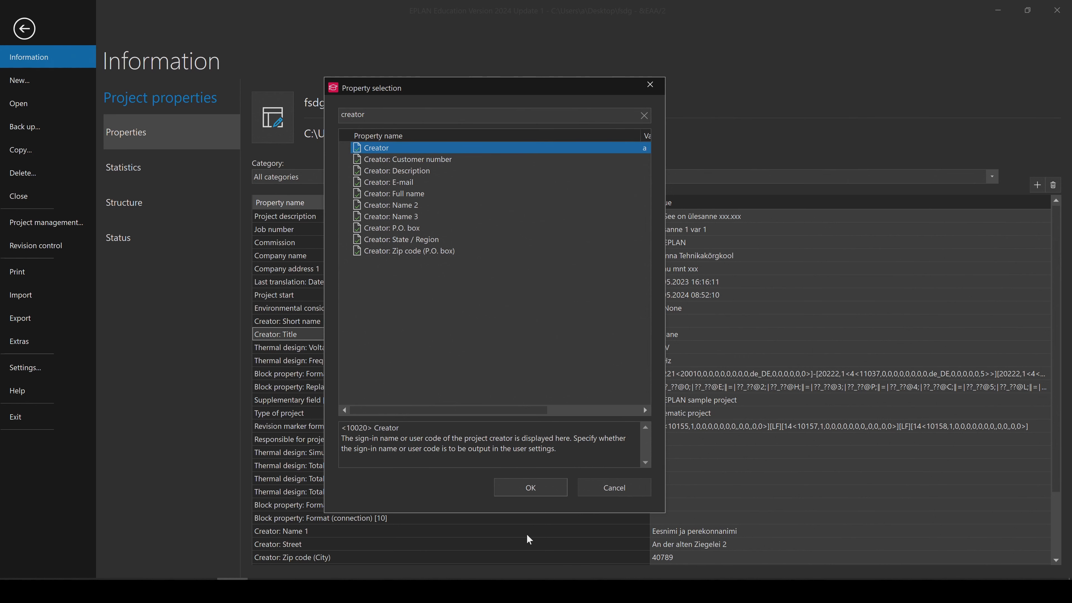
left_click(542, 489)
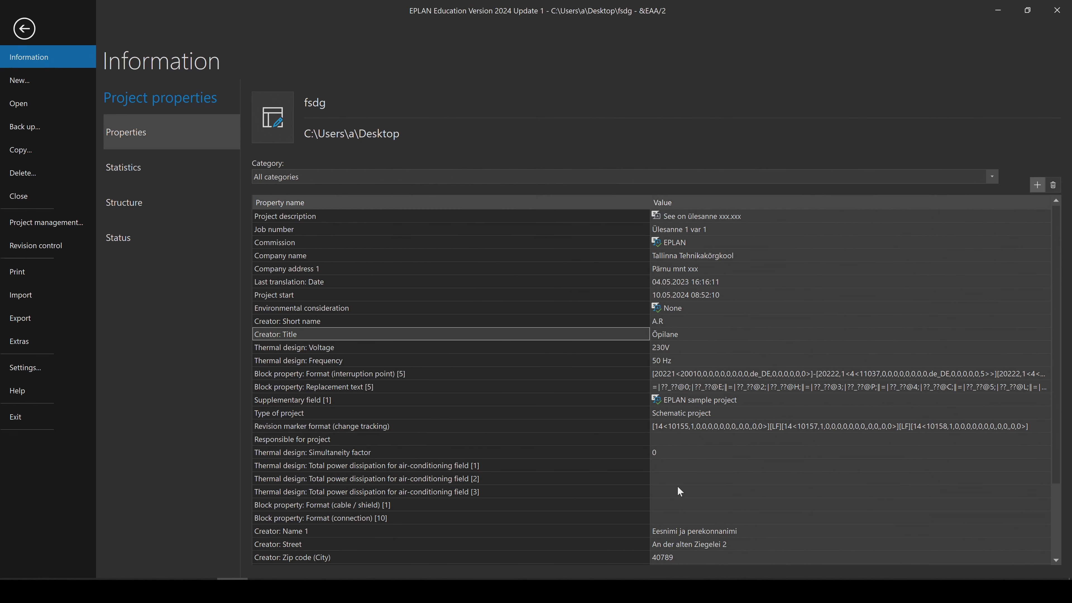
key("Escape")
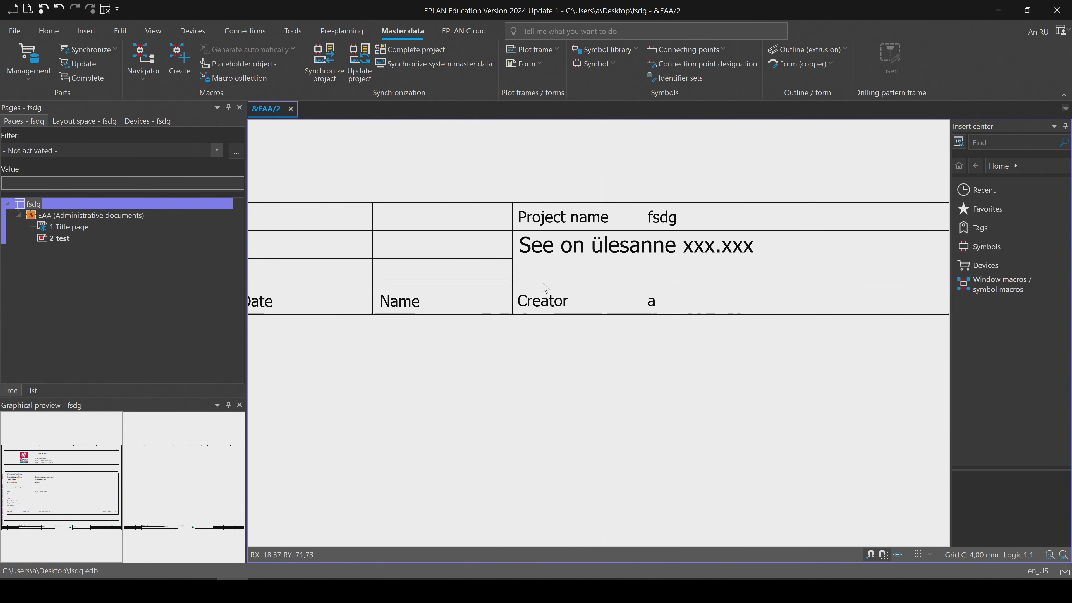
Add the Creator: Full name property to the project properties and set it to the placeholder Õpilase eesnimi ja prerkonna nimi
left_click(18, 33)
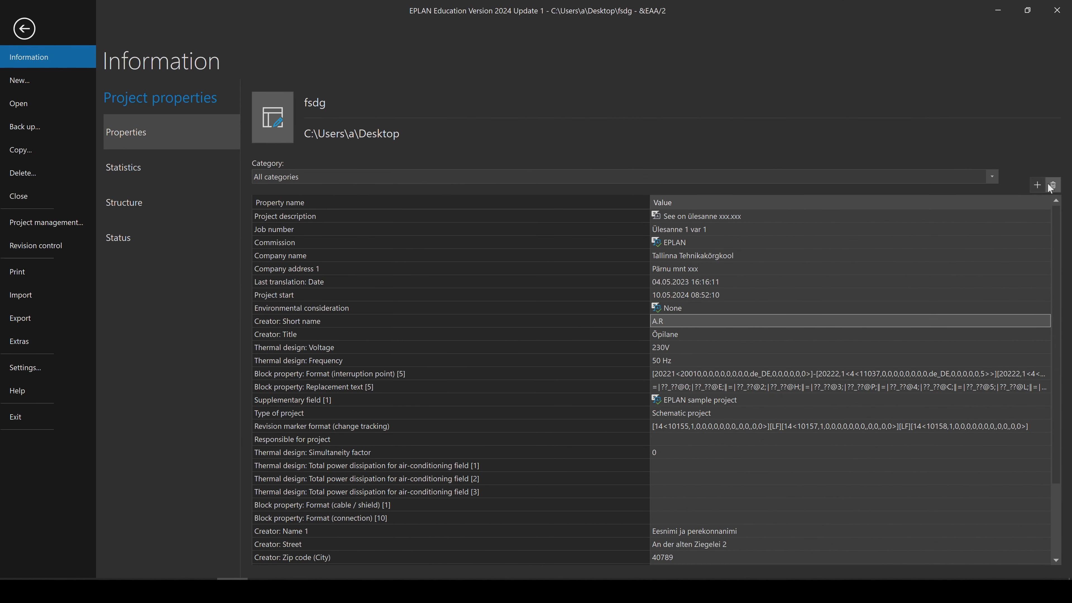
left_click(1037, 185)
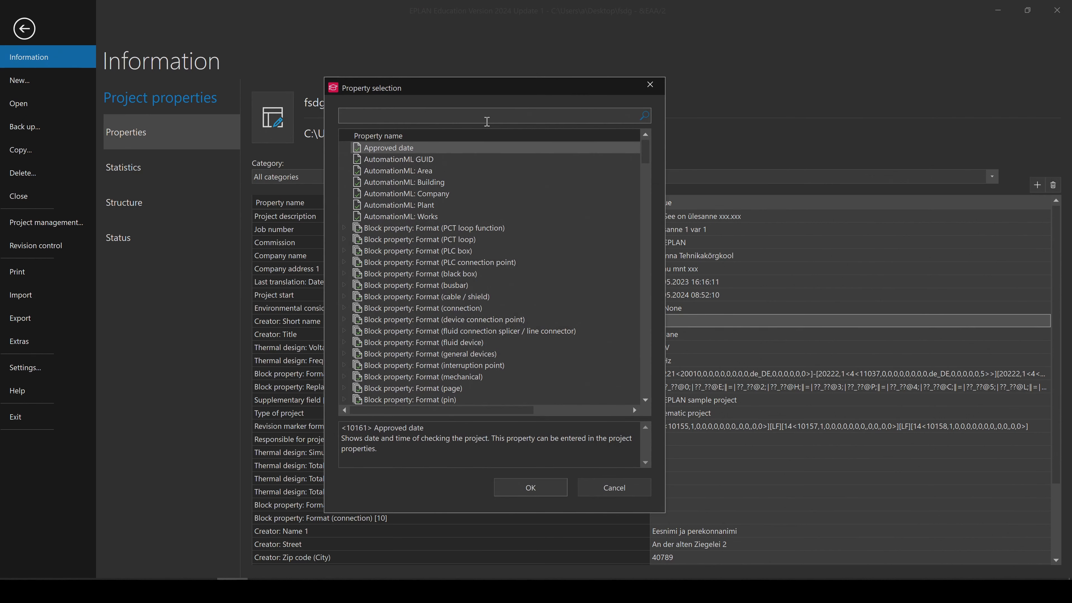
type("cratore")
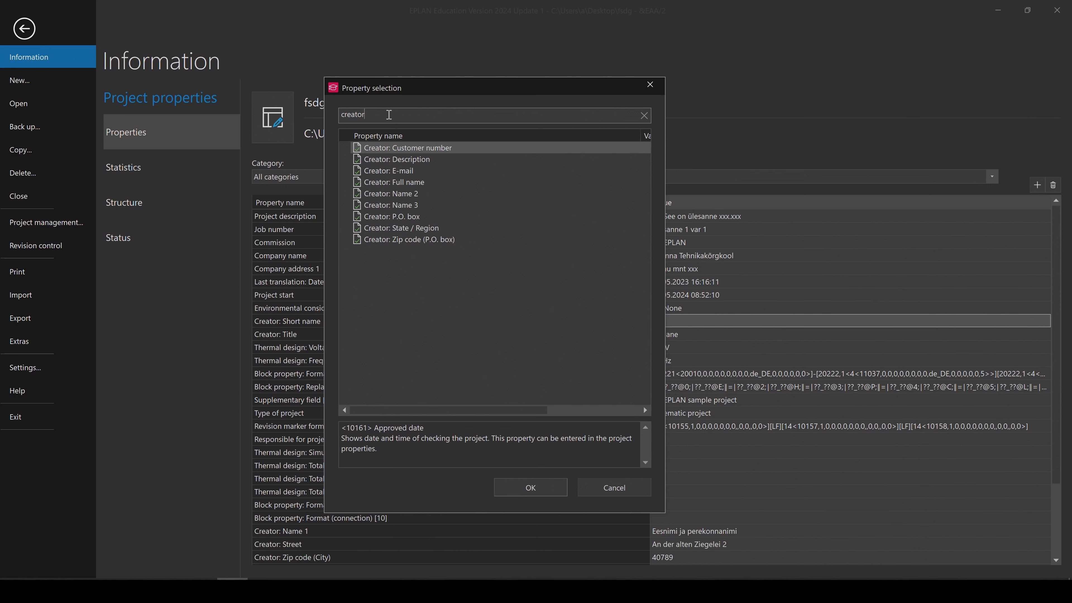
left_click(391, 180)
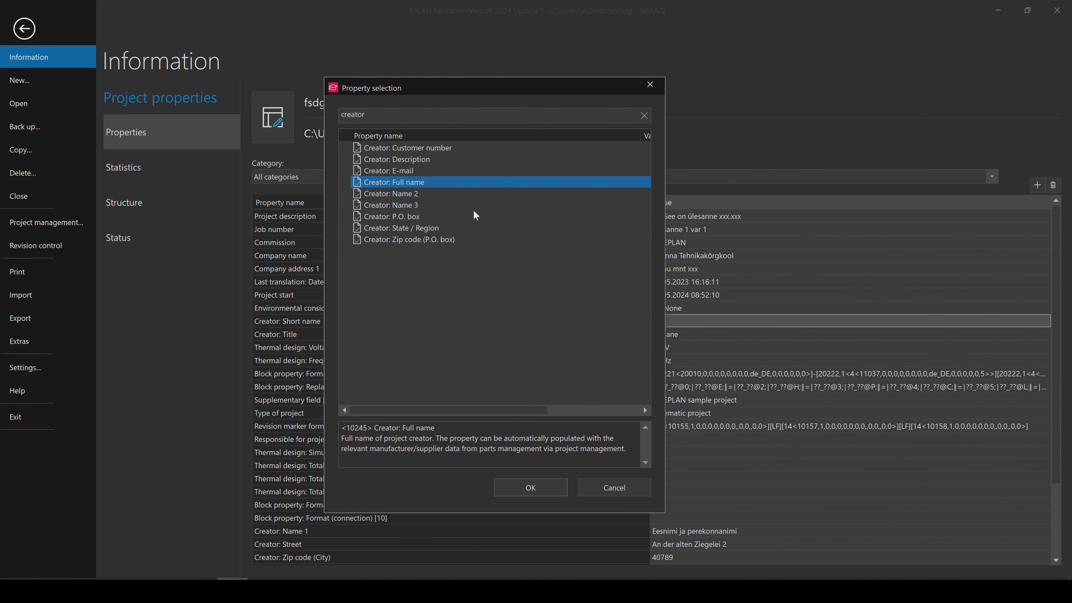
left_click(549, 488)
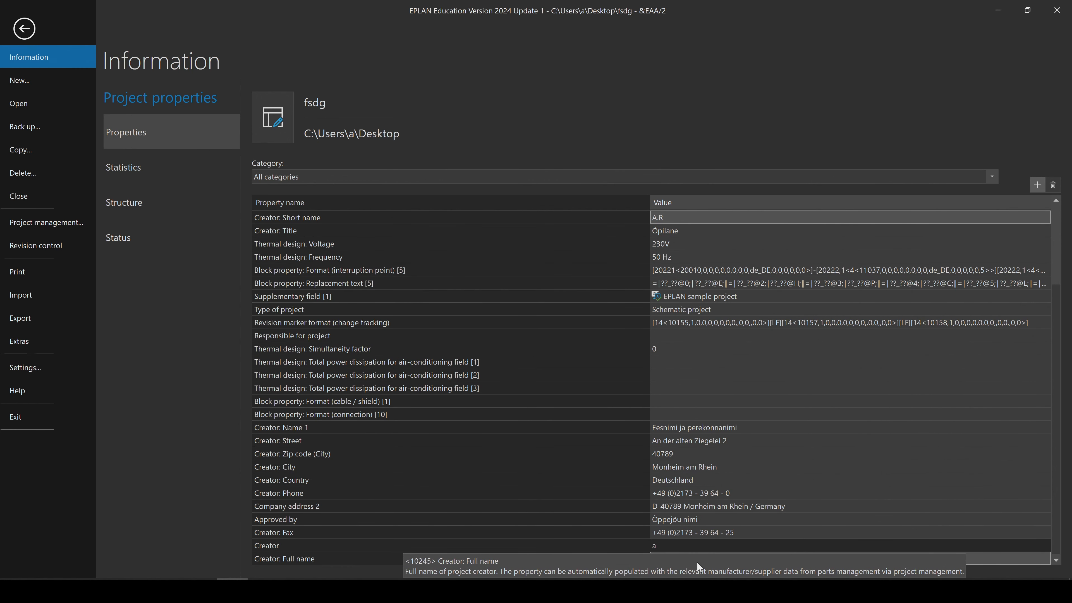
left_click(687, 557)
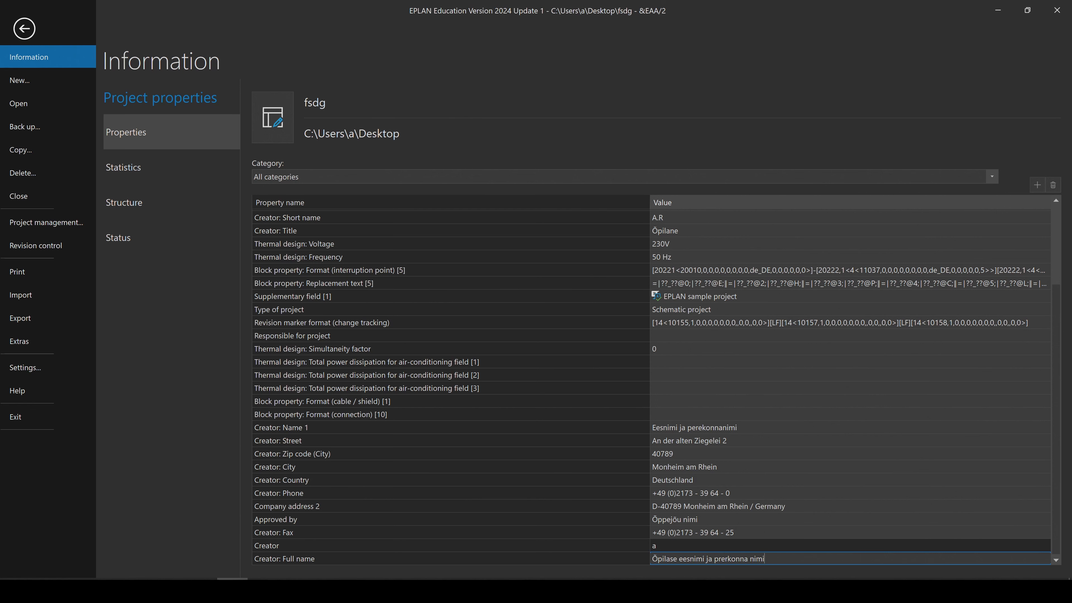
left_click(840, 506)
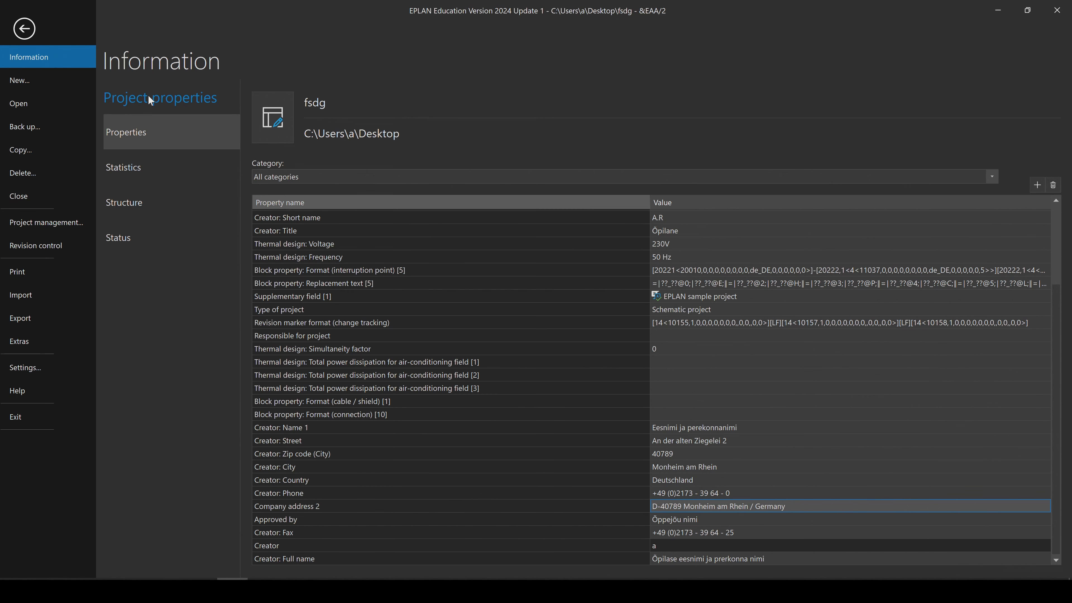
left_click(24, 29)
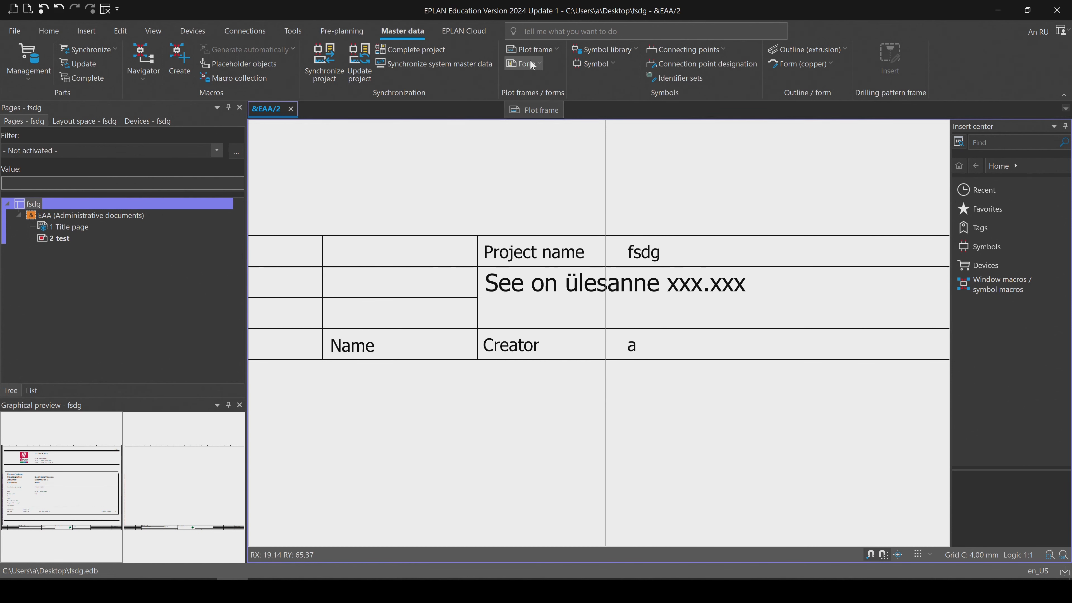
Open the plot frame FN1_013.fn1 from the Company name folder for editing
left_click(537, 54)
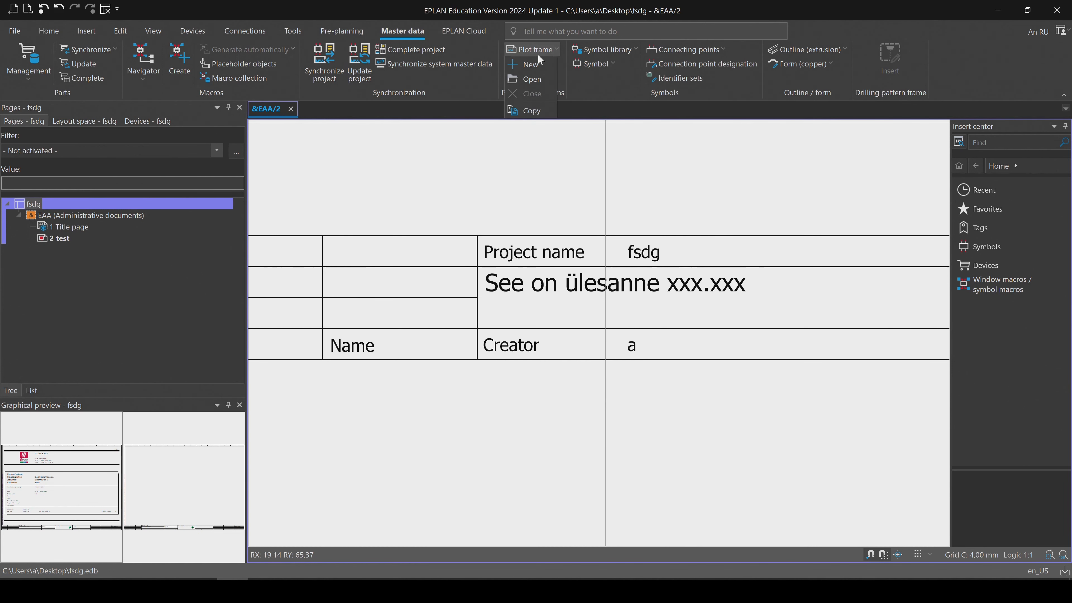
left_click(534, 77)
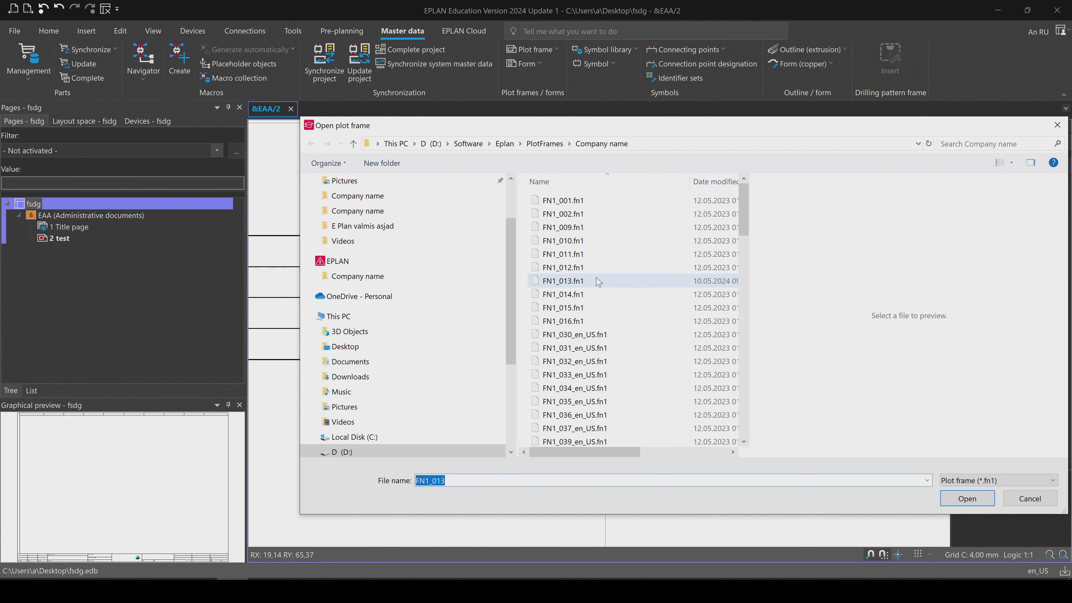
left_click(541, 281)
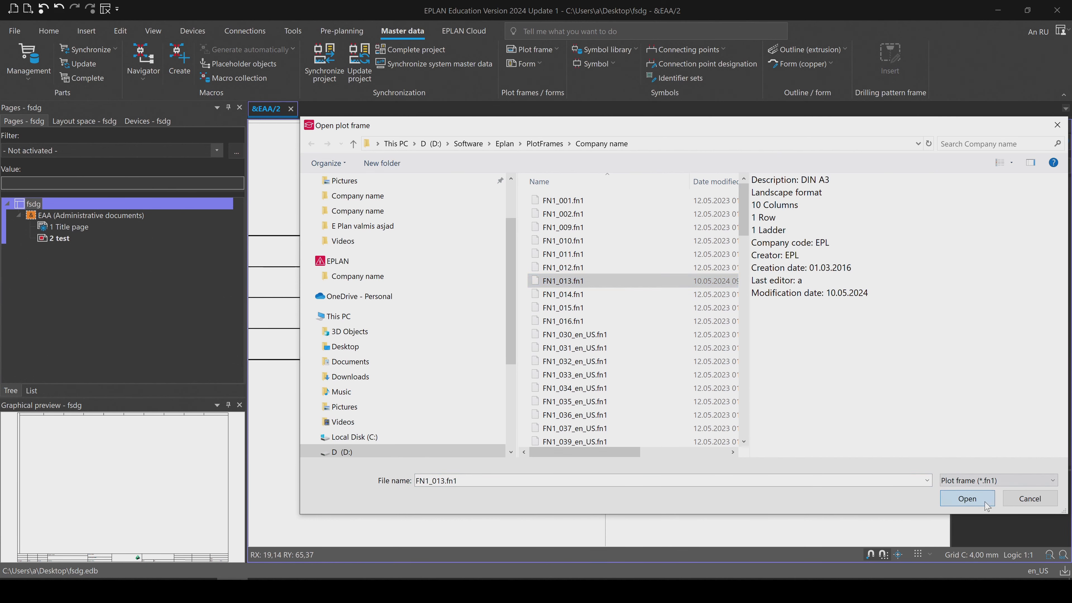
left_click(966, 498)
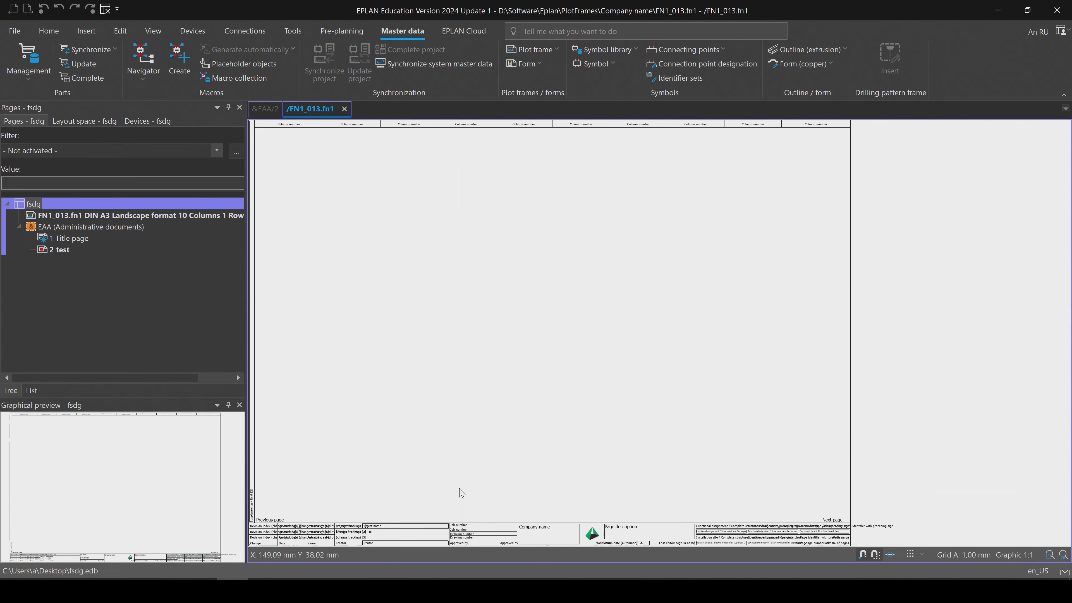
Change the property shown in the title block's Creator value field from Creator to the project property Creator: Full name
scroll(502, 313, "up", 5)
scroll(485, 371, "up", 4)
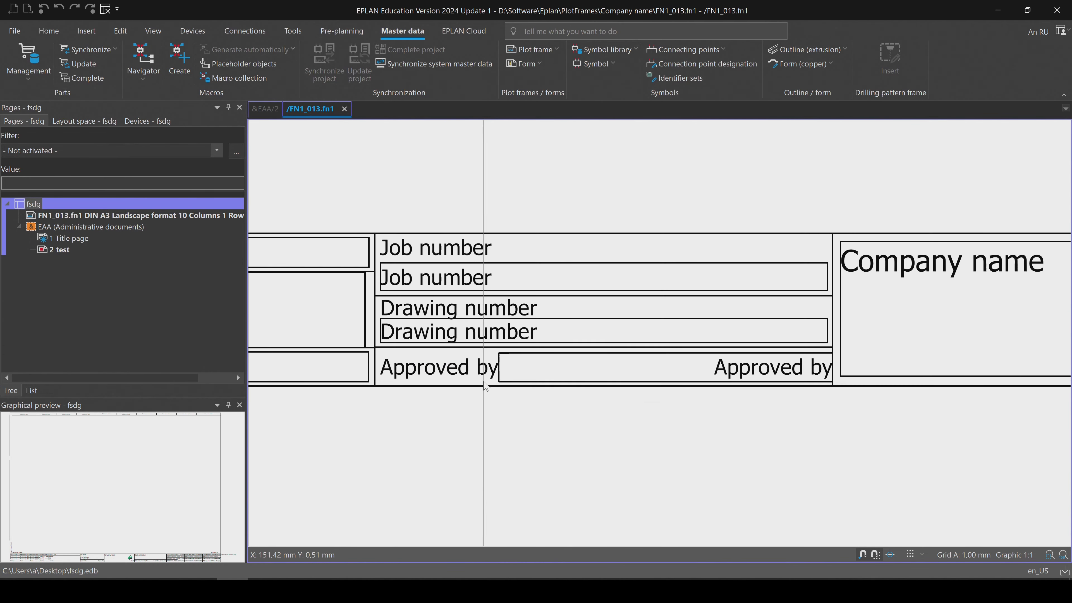
scroll(478, 389, "down", 3)
middle_click_drag(478, 389, 778, 368)
scroll(438, 382, "up", 3)
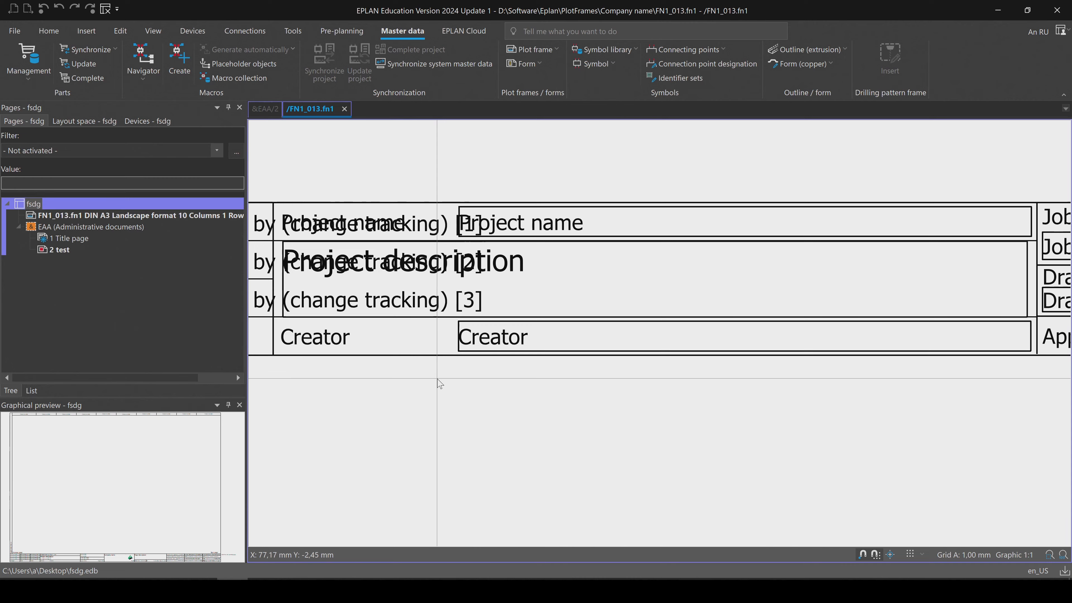
middle_click_drag(439, 381, 639, 372)
left_click(676, 336)
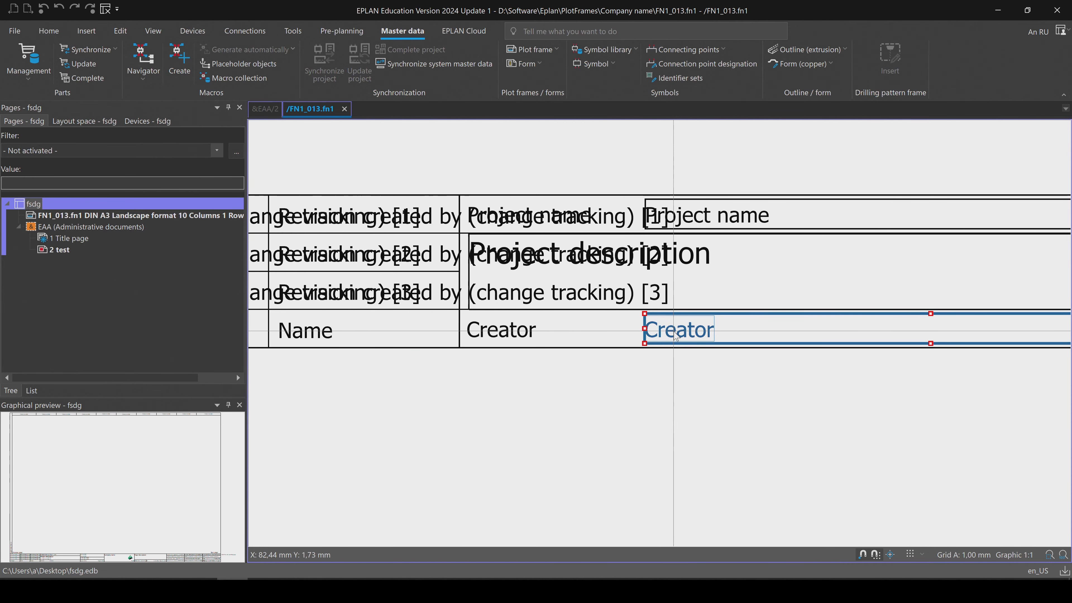
double_click(676, 335)
key("Escape")
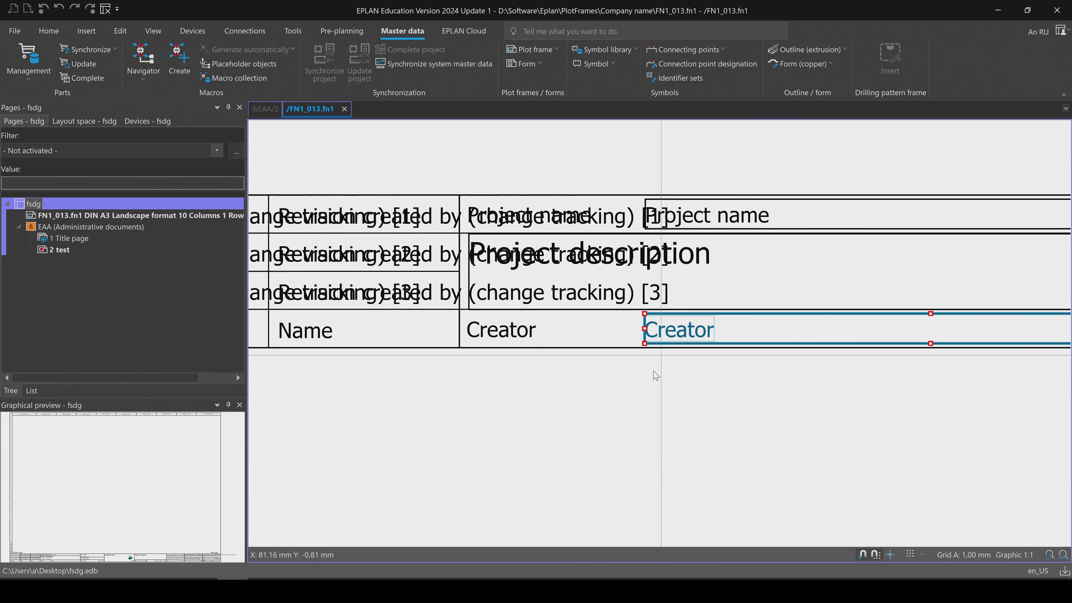
middle_click_drag(657, 362, 554, 387)
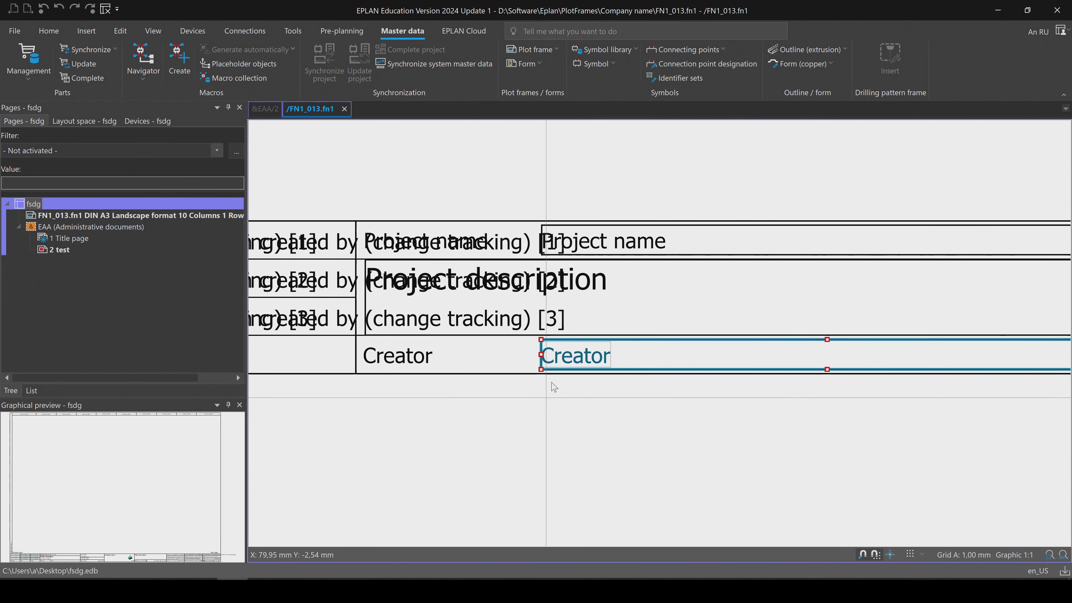
double_click(587, 357)
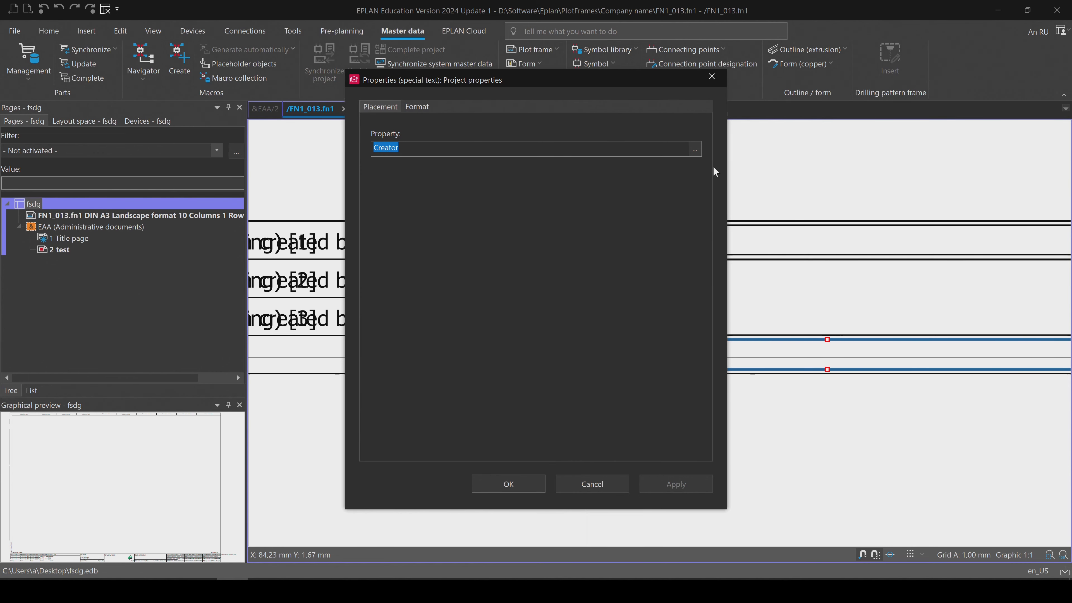
left_click(694, 149)
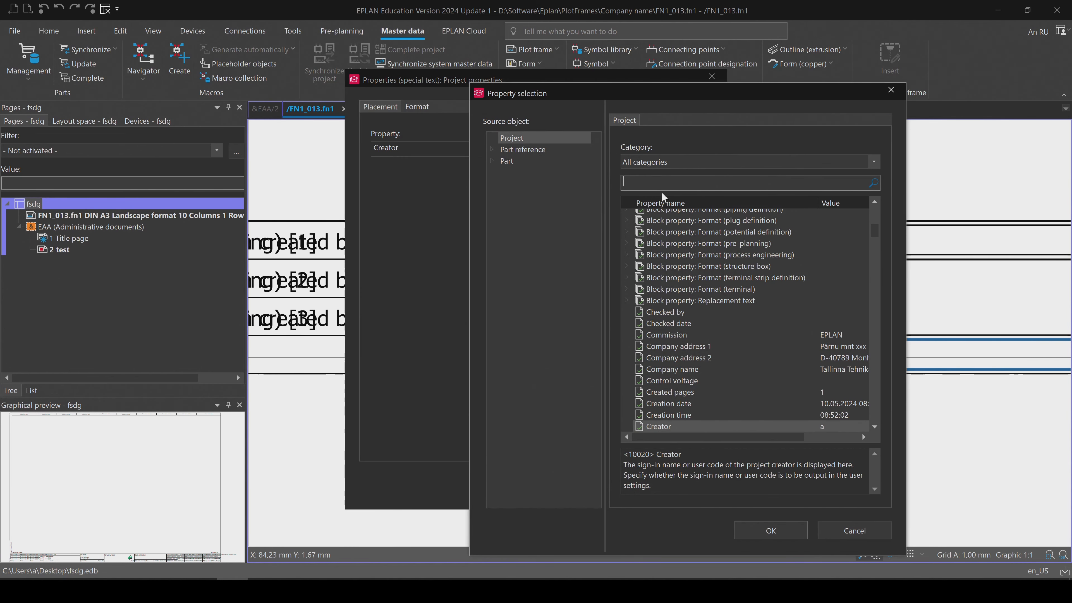
type("cra")
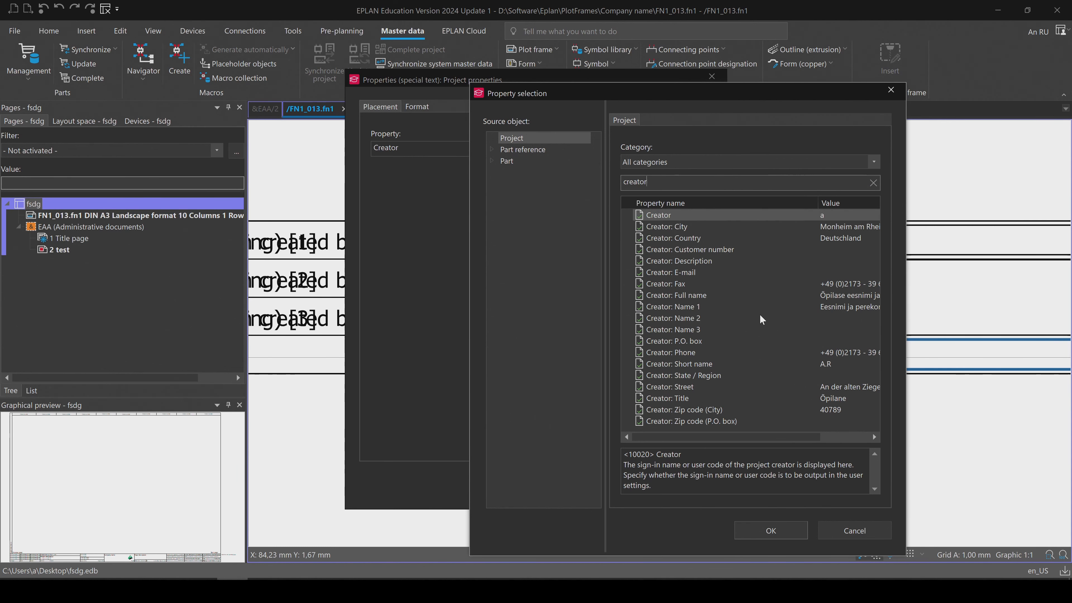
left_click(692, 294)
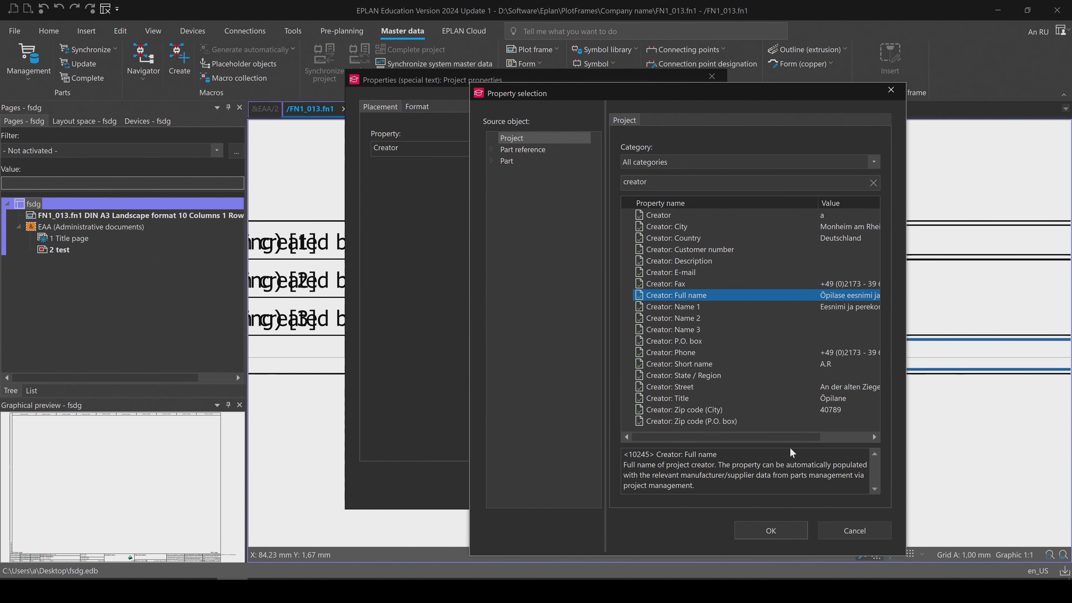
left_click_drag(780, 439, 841, 441)
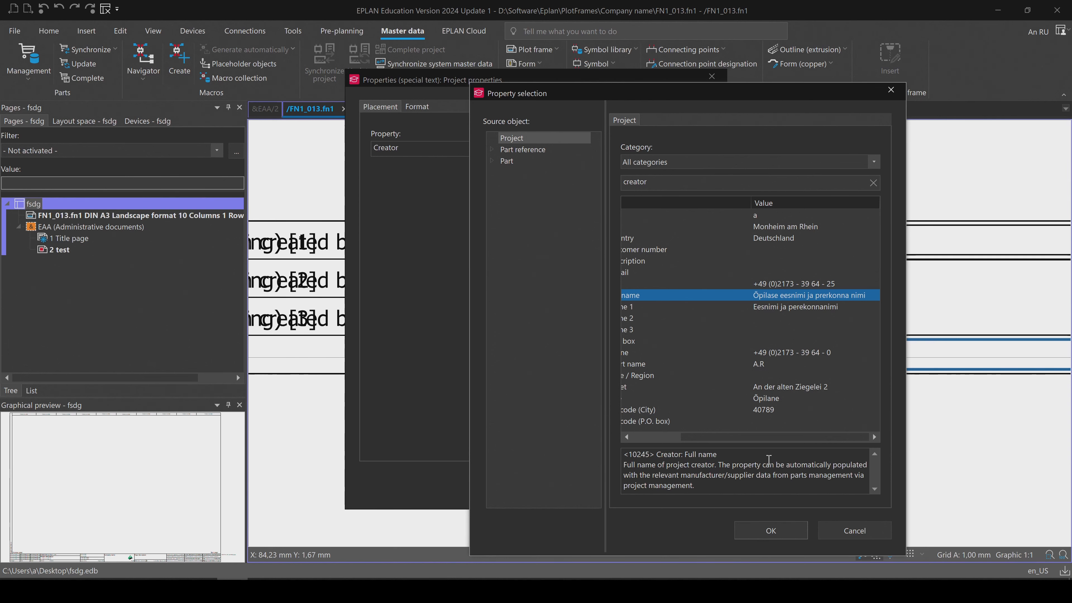
left_click(773, 528)
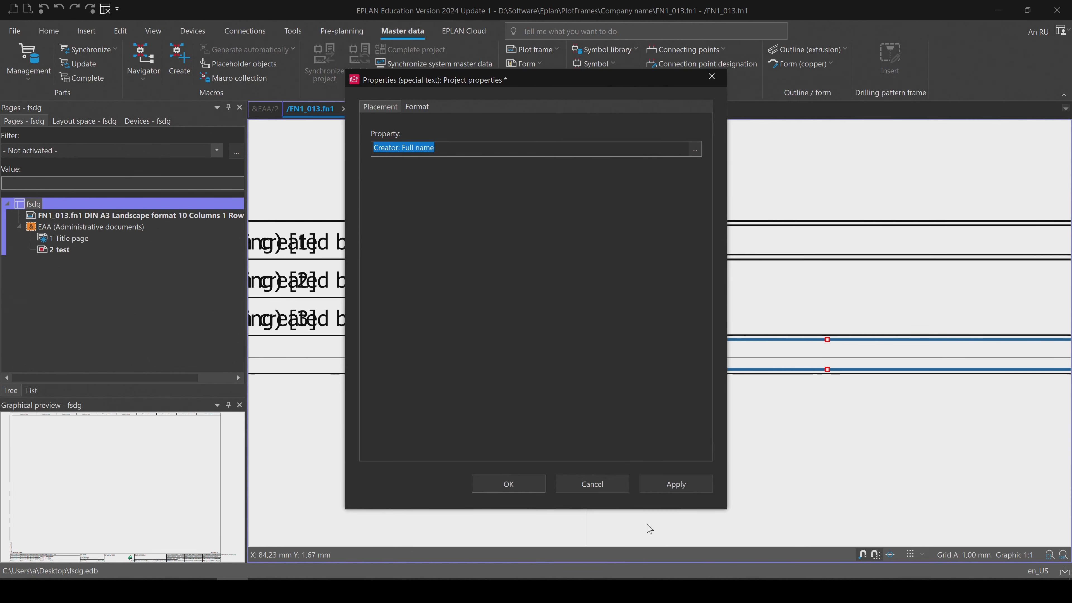
left_click(508, 484)
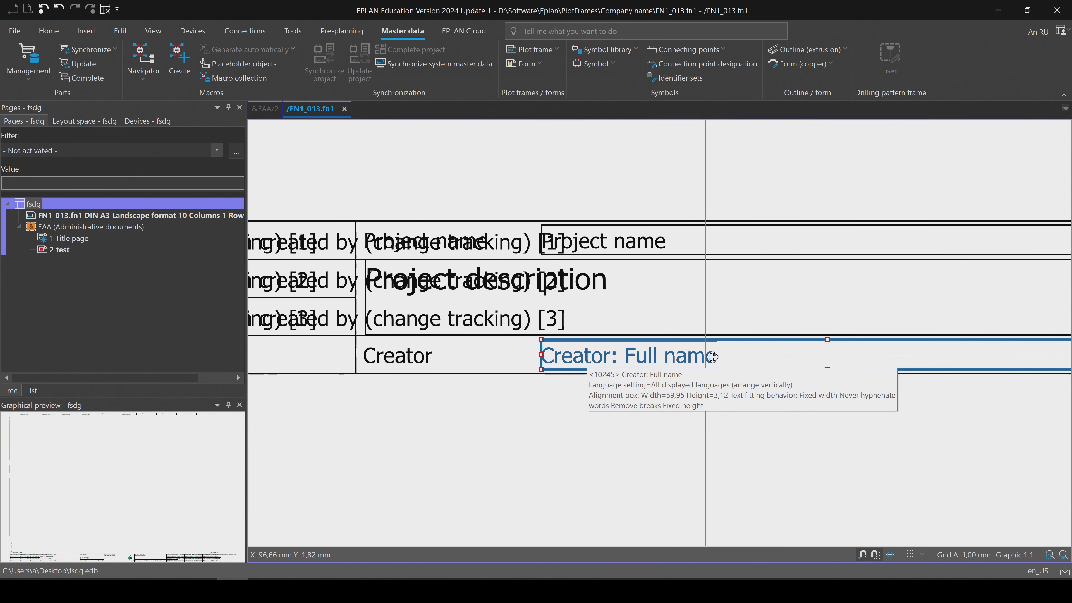
Close the edited plot frame FN1_013 and return to the title block of the test page
scroll(694, 377, "down", 1)
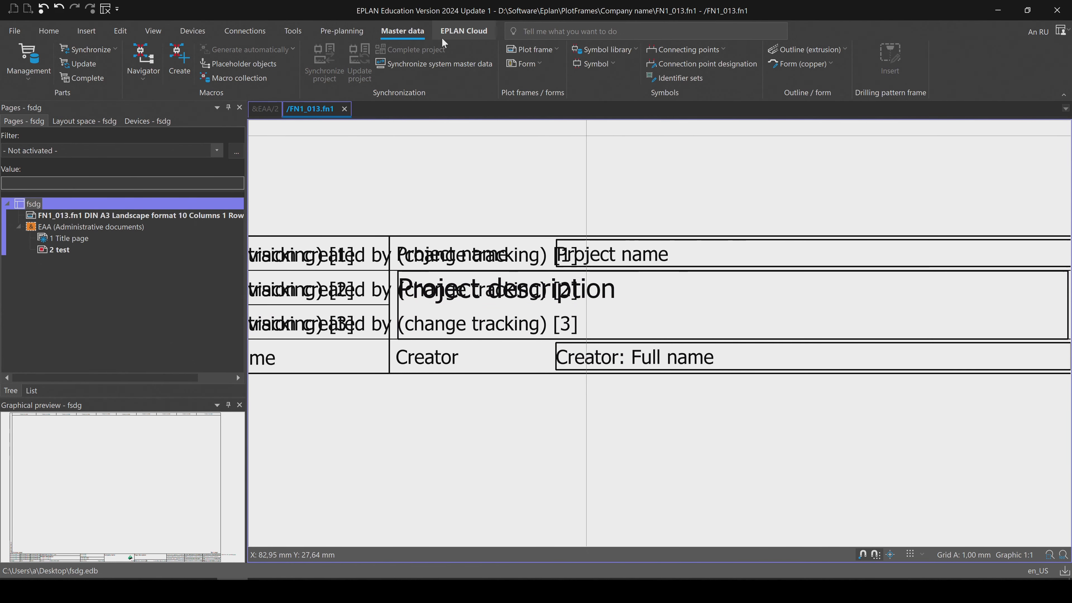
left_click(557, 50)
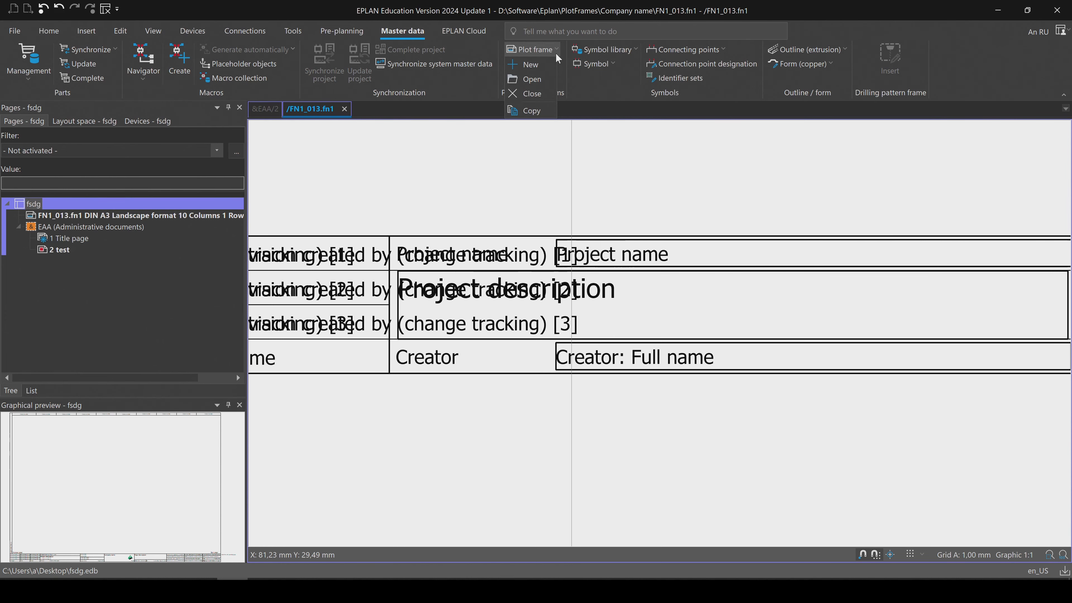
left_click(538, 89)
left_click(603, 310)
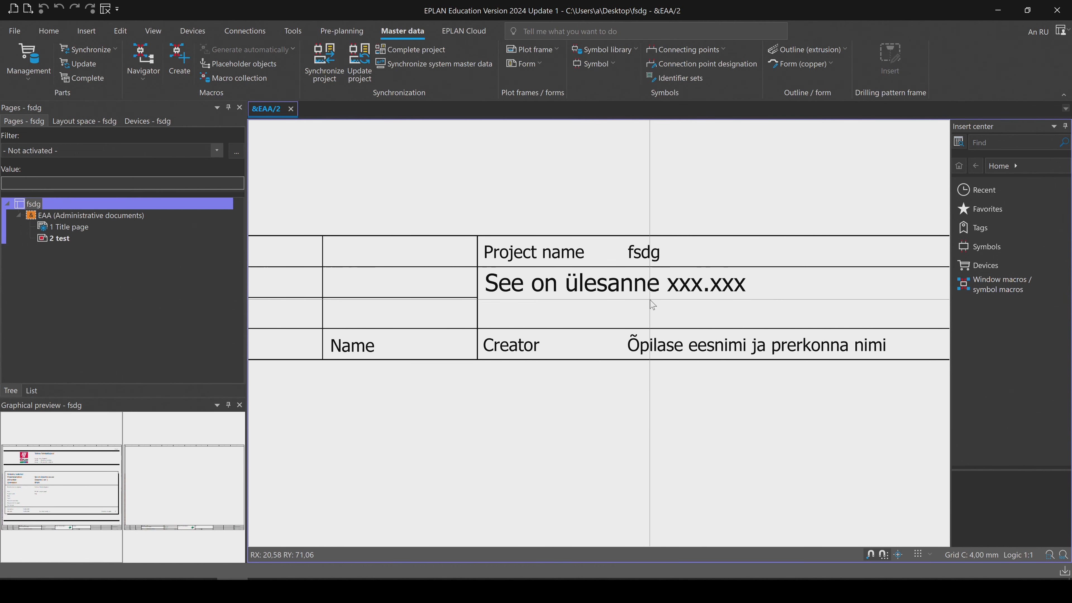
Examine the test page's title block from the project name and creator fields across to the company logo and date
middle_click_drag(747, 345, 602, 319)
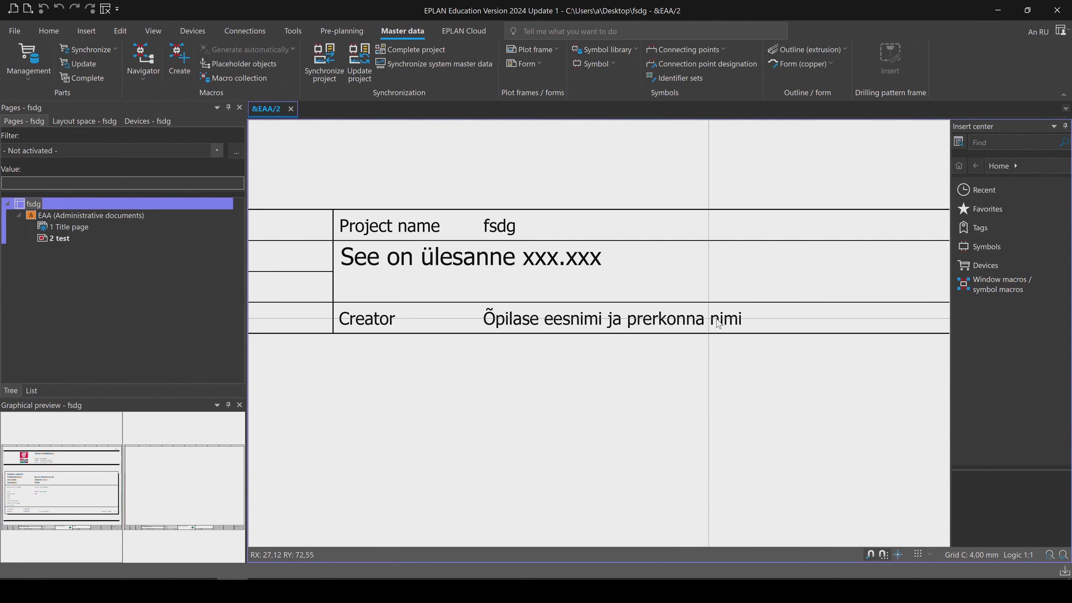
scroll(771, 317, "down", 2)
middle_click_drag(773, 316, 505, 312)
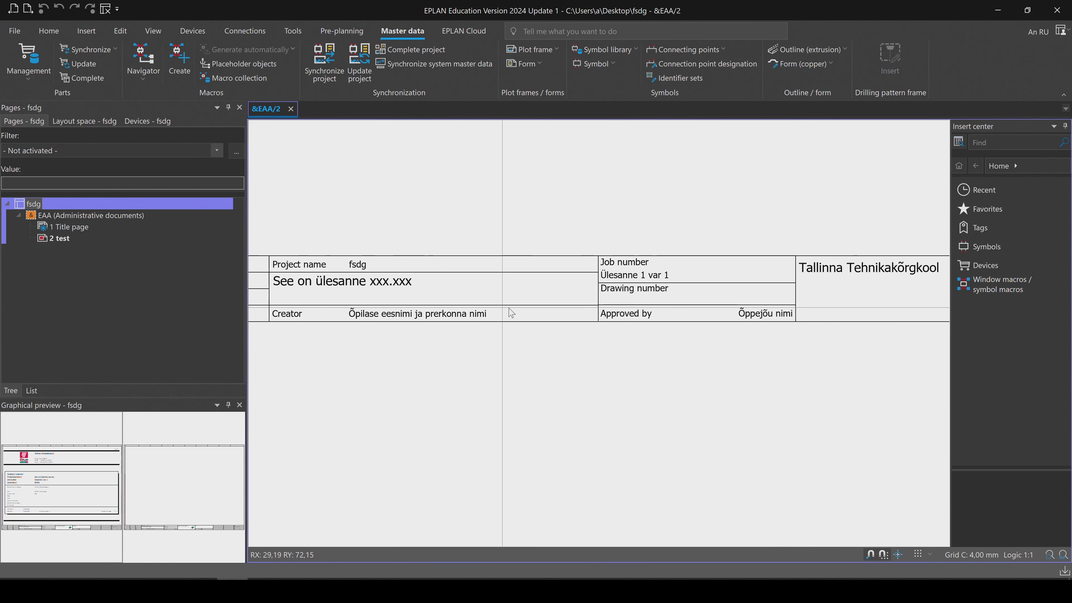
scroll(679, 312, "up", 3)
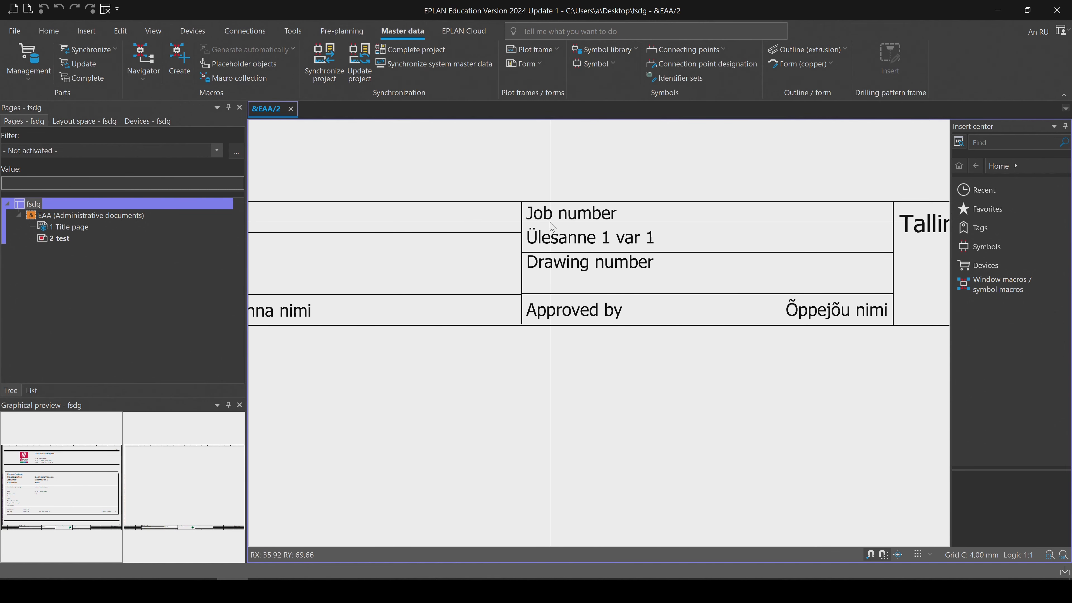
scroll(744, 266, "down", 2)
middle_click_drag(772, 310, 448, 339)
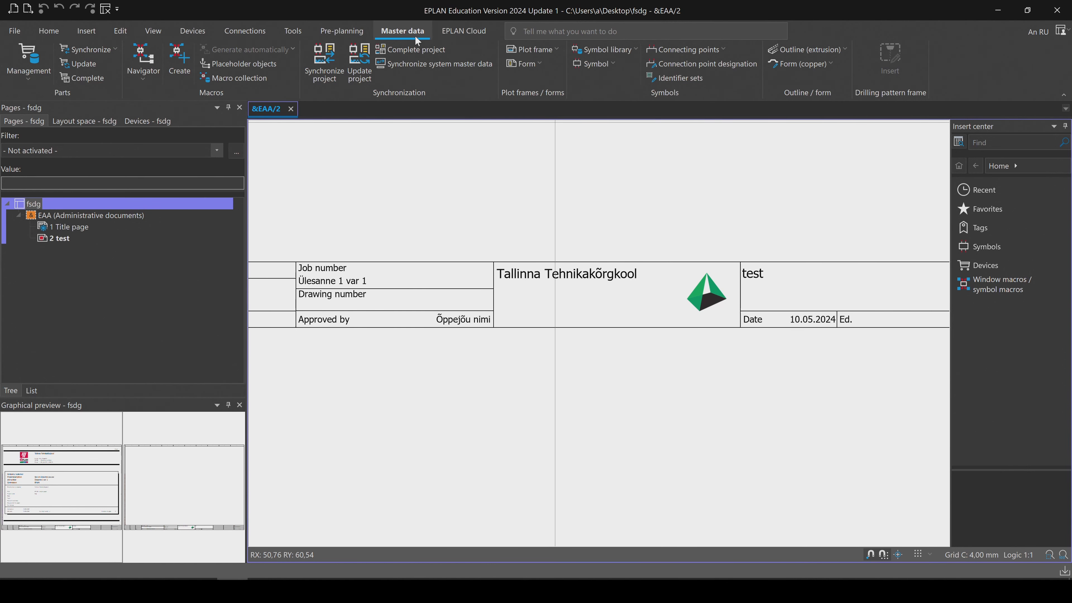
Open the plot frame FN1_013.fn1 from the Company name folder for editing
left_click(558, 48)
left_click(529, 79)
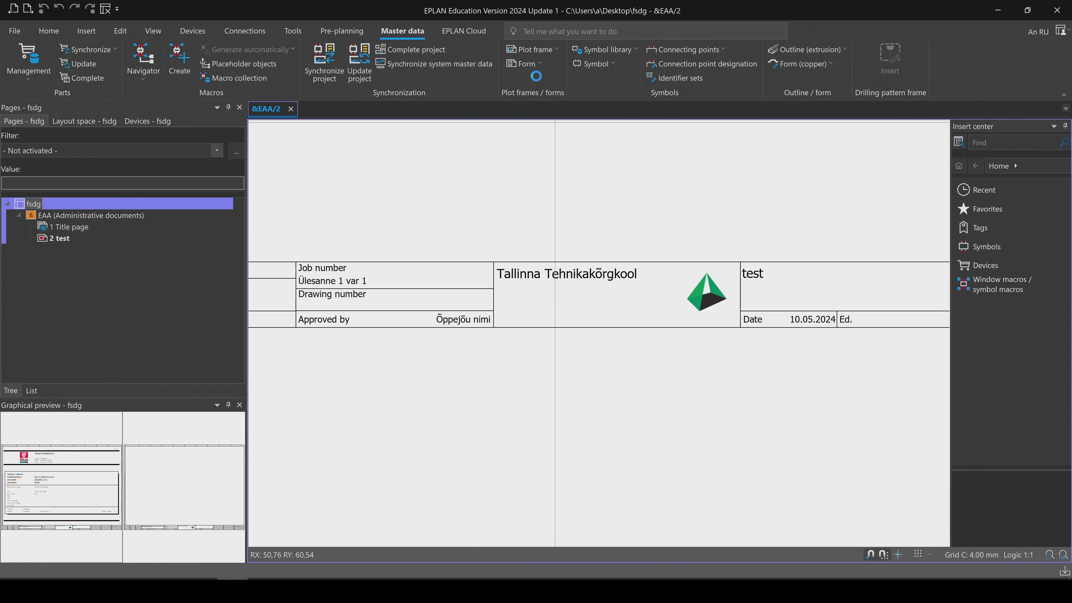
left_click(591, 282)
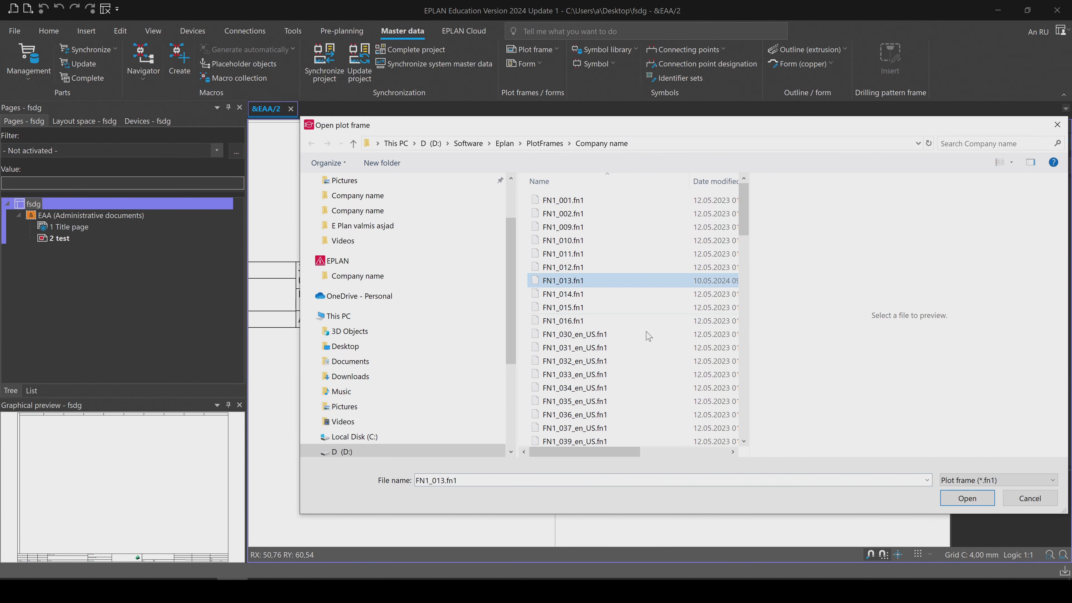
left_click(968, 499)
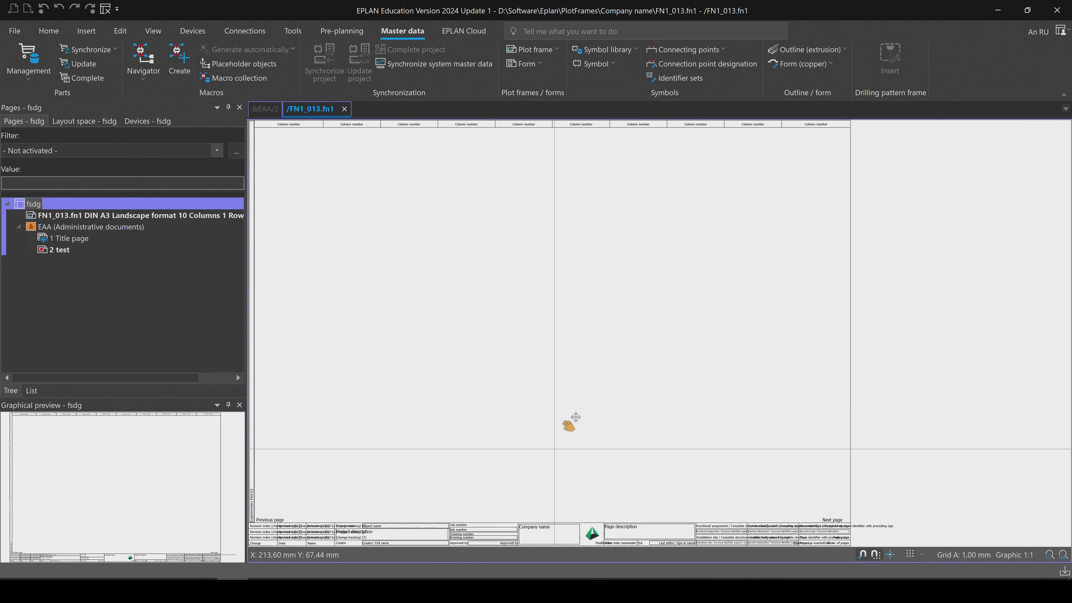
Set the Company name text's alignment to Middle center and move its box back into the title block cell beside the logo
scroll(586, 323, "up", 6)
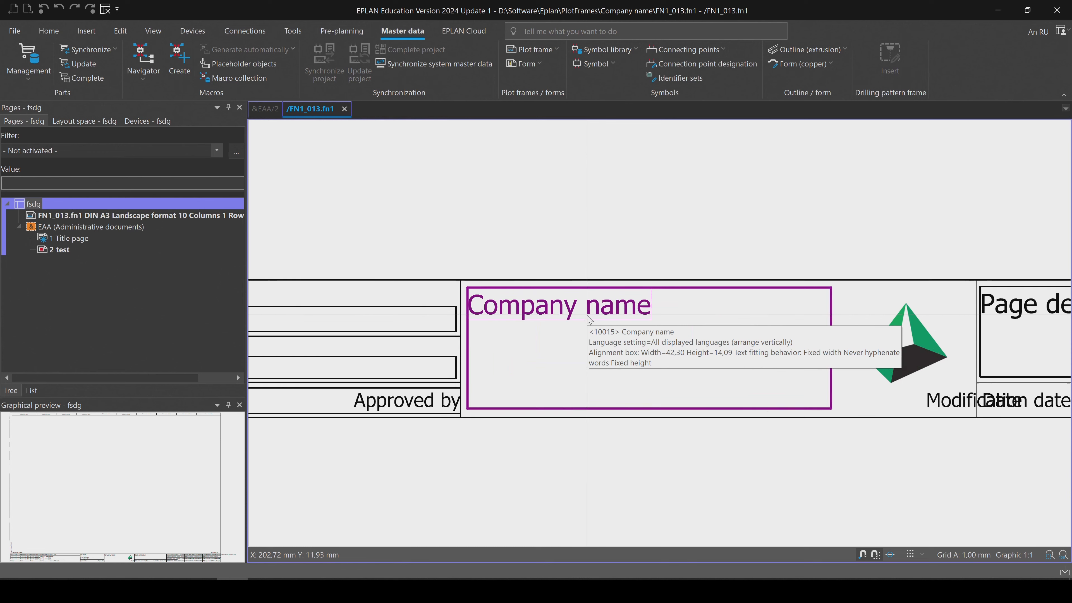
left_click(584, 315)
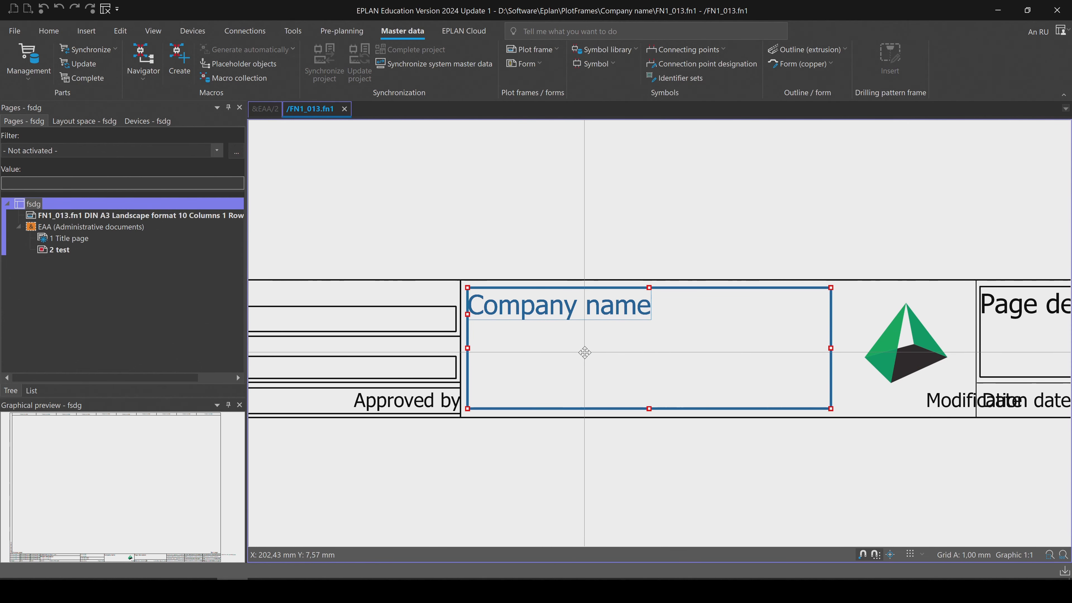
double_click(583, 346)
left_click(418, 106)
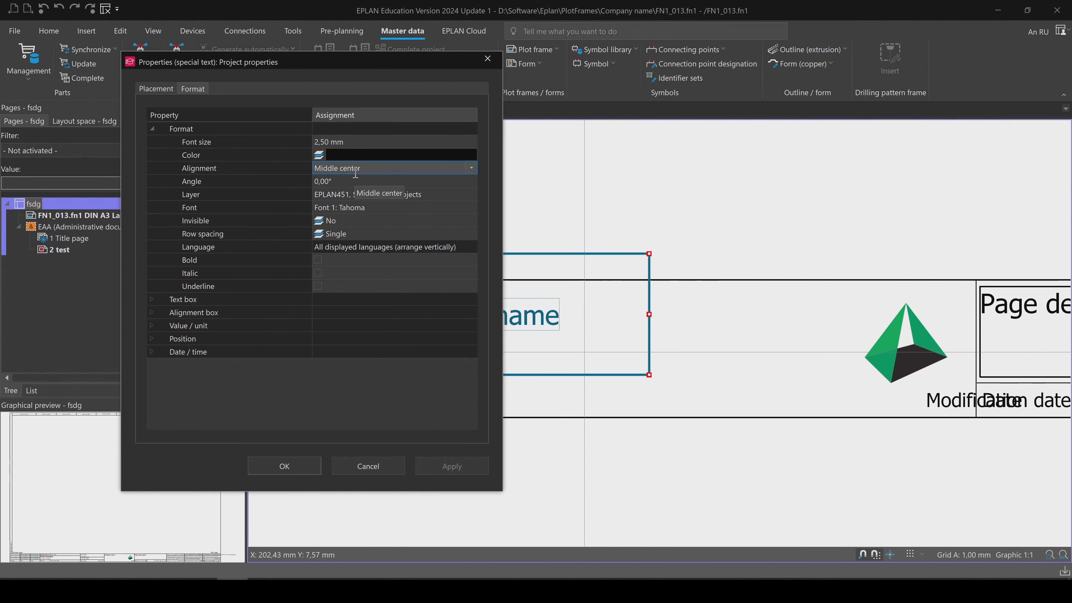
left_click(312, 461)
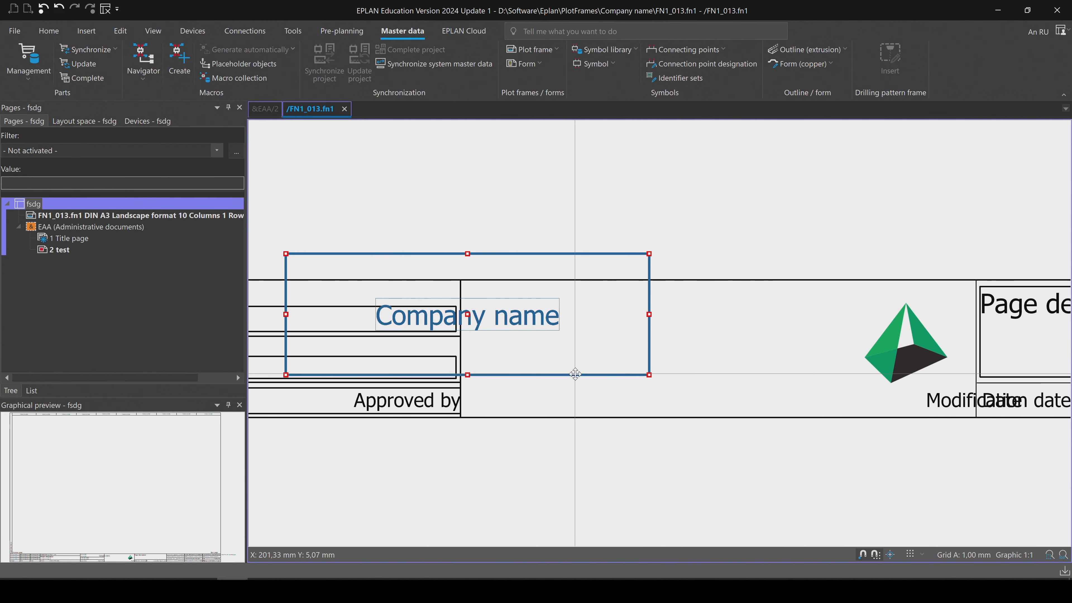
left_click_drag(576, 383, 756, 412)
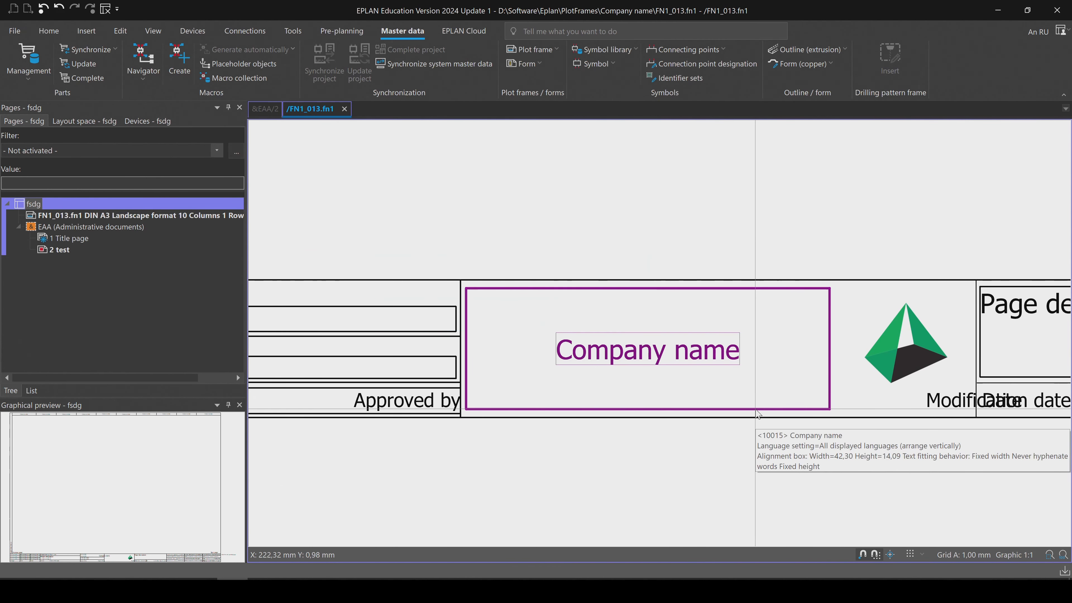
Close the edited plot frame FN1_013 and update the open project with the changed master data
scroll(599, 434, "down", 5)
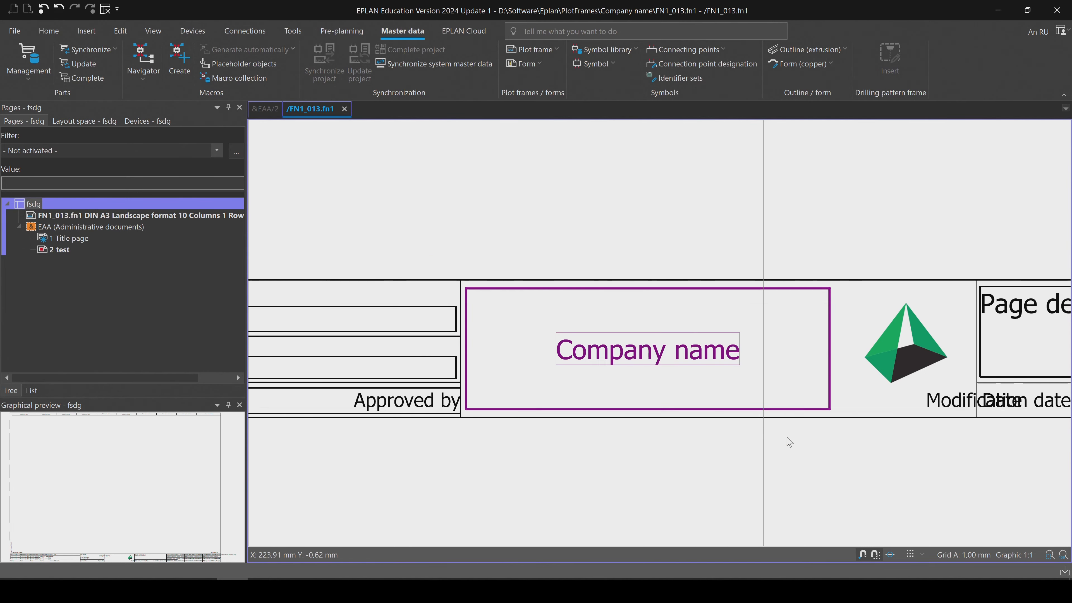
middle_click_drag(778, 313, 416, 344)
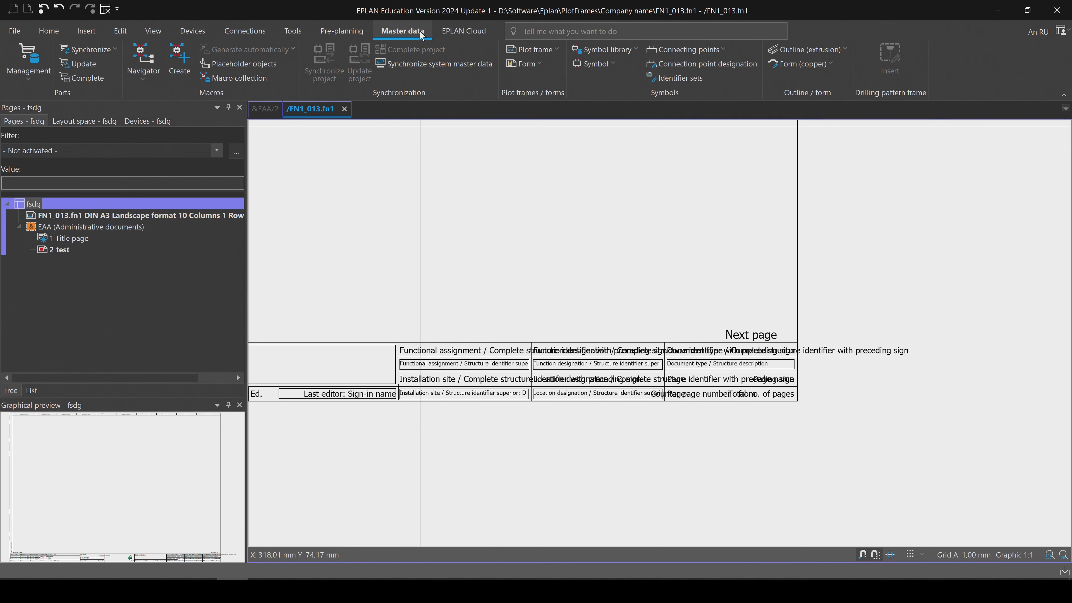
left_click(560, 48)
left_click(546, 96)
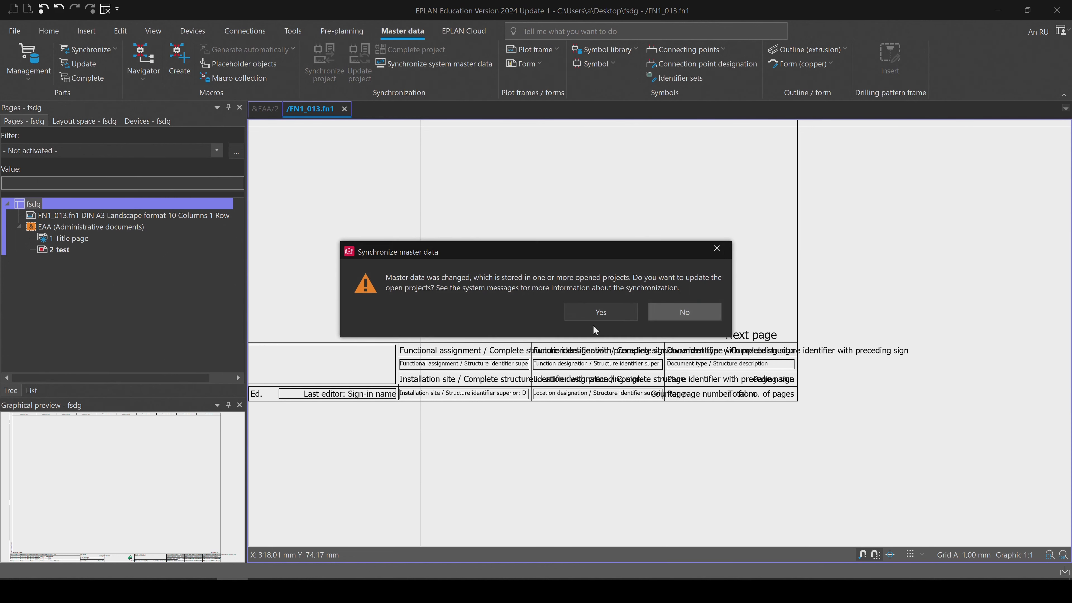
left_click(602, 311)
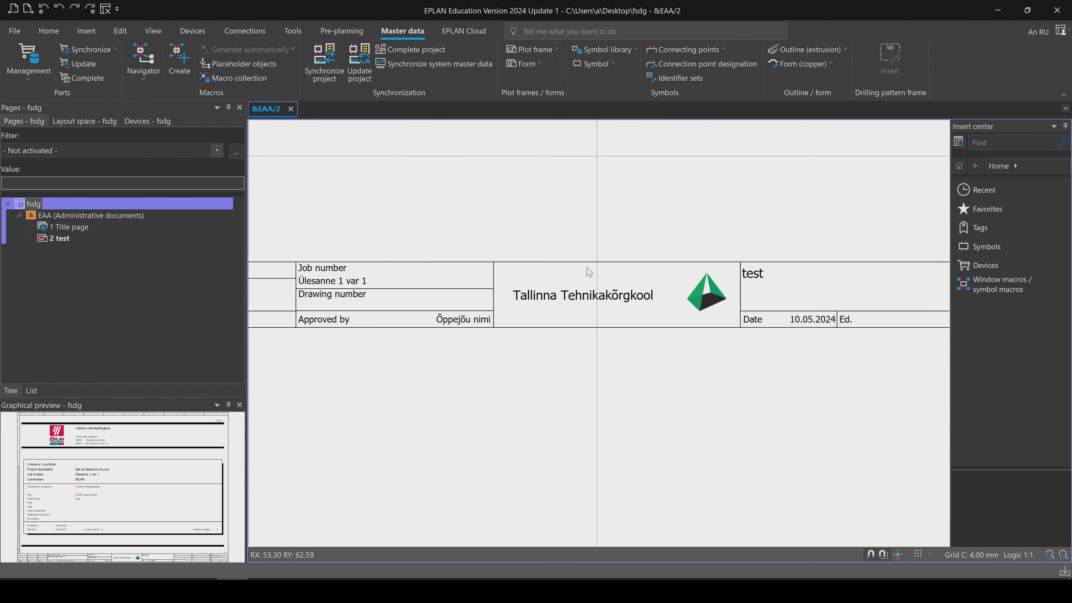
Examine the whole title block and plot frame on the test page, including the company name, date, editor and page number fields
middle_click_drag(692, 340, 418, 361)
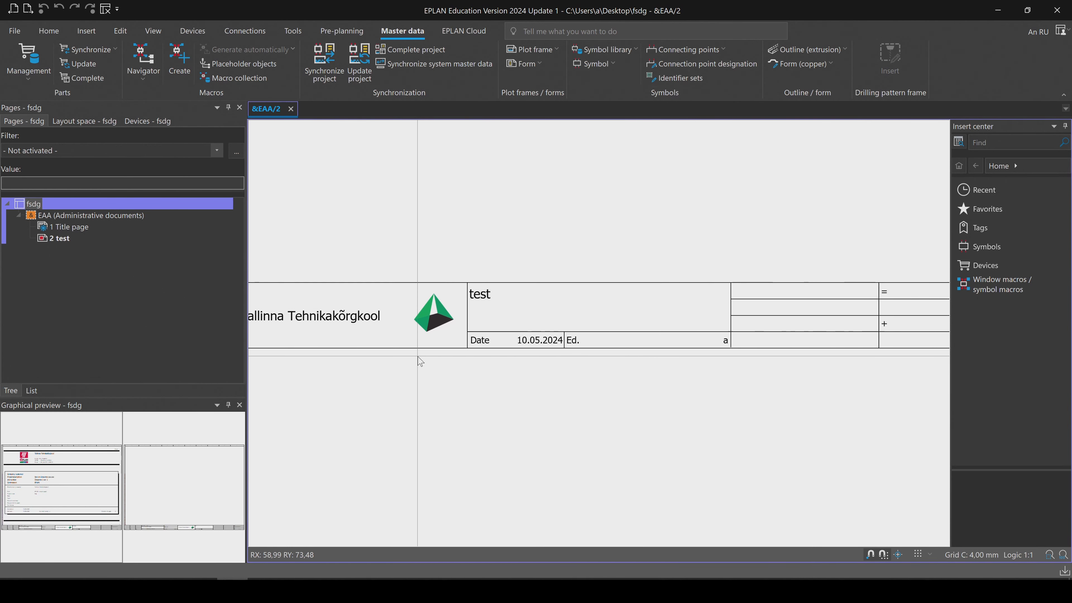
mouse_move(733, 374)
middle_mouse_down()
mouse_move(454, 366)
mouse_move(505, 354)
middle_mouse_up()
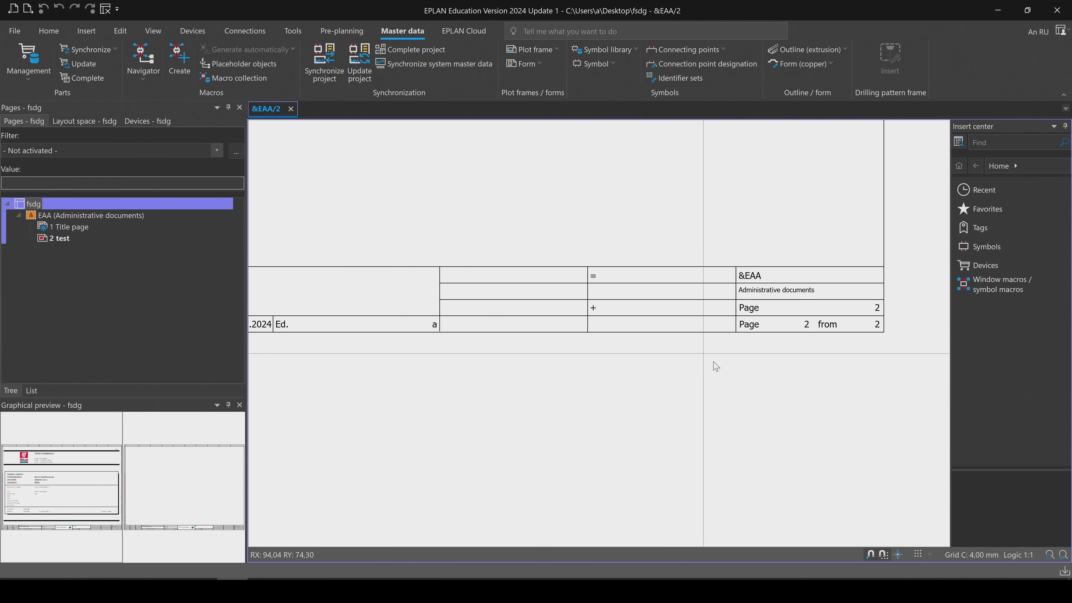
scroll(471, 340, "down", 1)
middle_click_drag(516, 341, 713, 340)
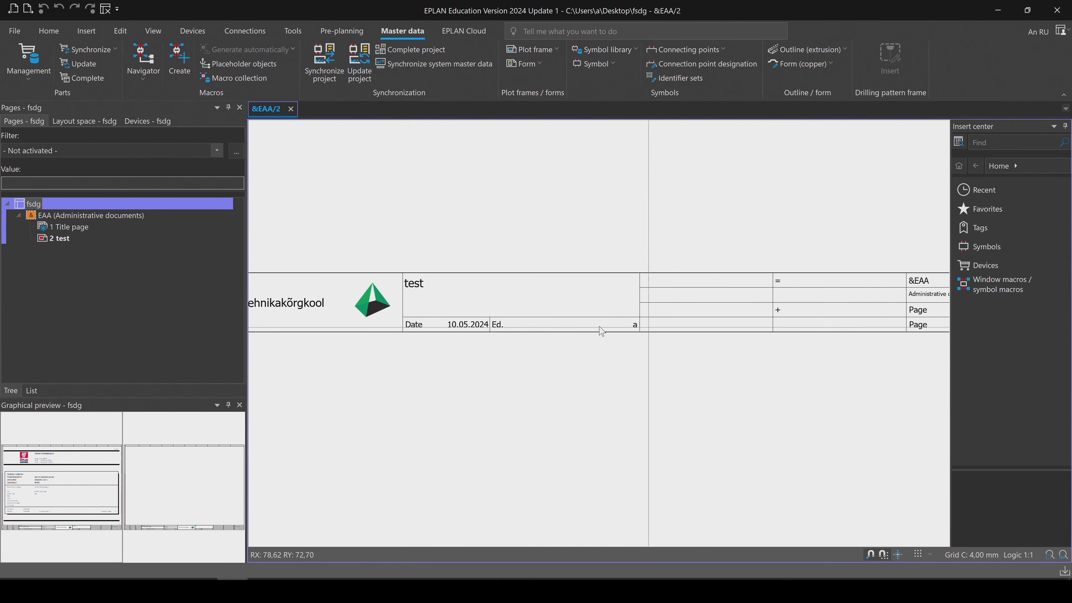
scroll(496, 327, "up", 4)
scroll(487, 331, "up", 1)
middle_click_drag(487, 331, 649, 334)
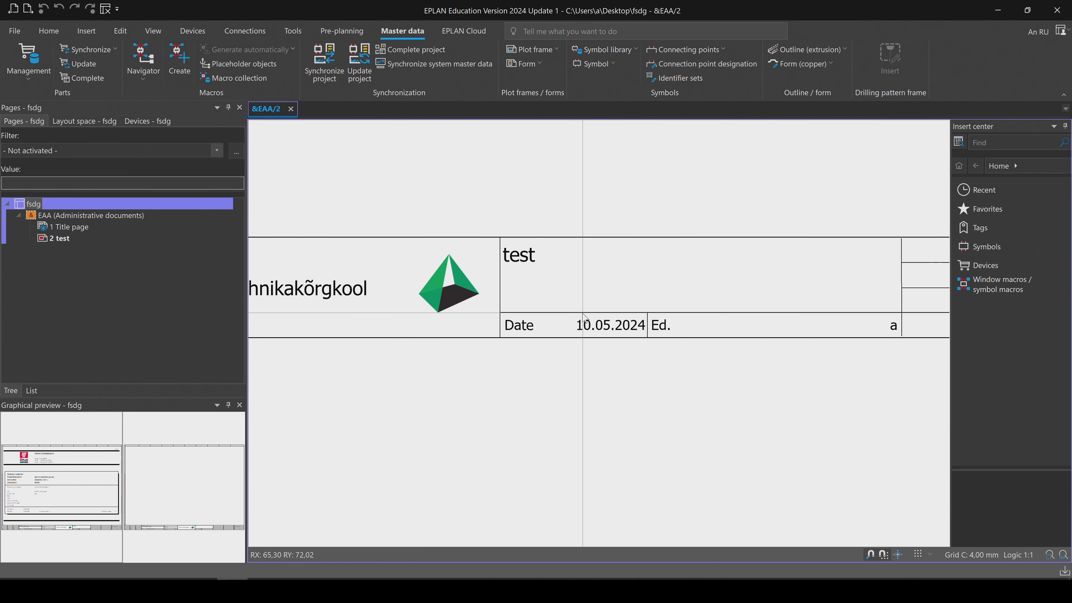
scroll(591, 318, "down", 4)
middle_click_drag(497, 331, 850, 339)
middle_click_drag(509, 332, 770, 335)
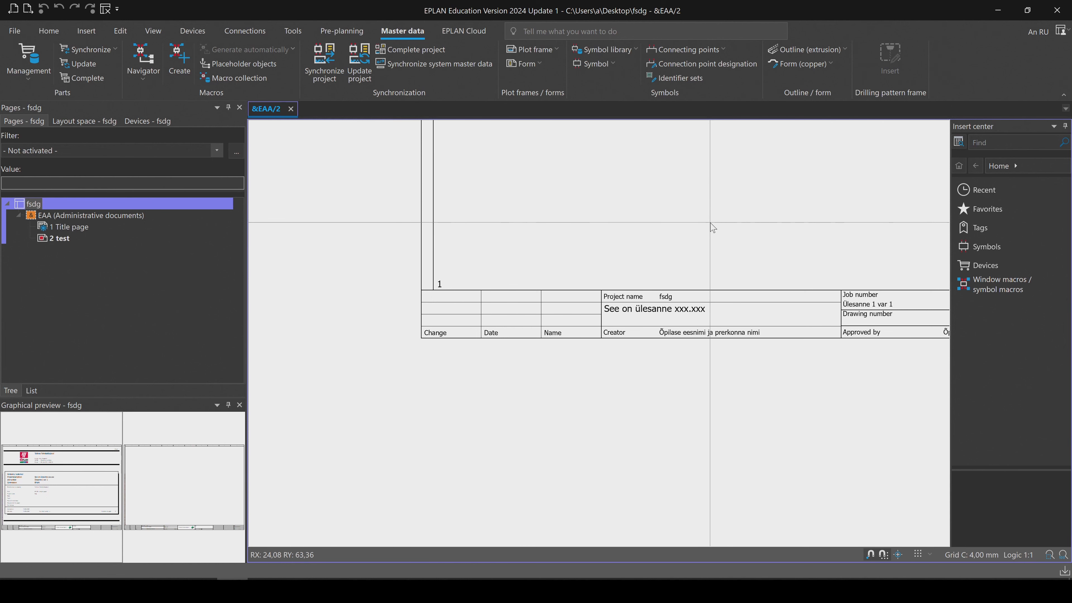
scroll(745, 215, "down", 4)
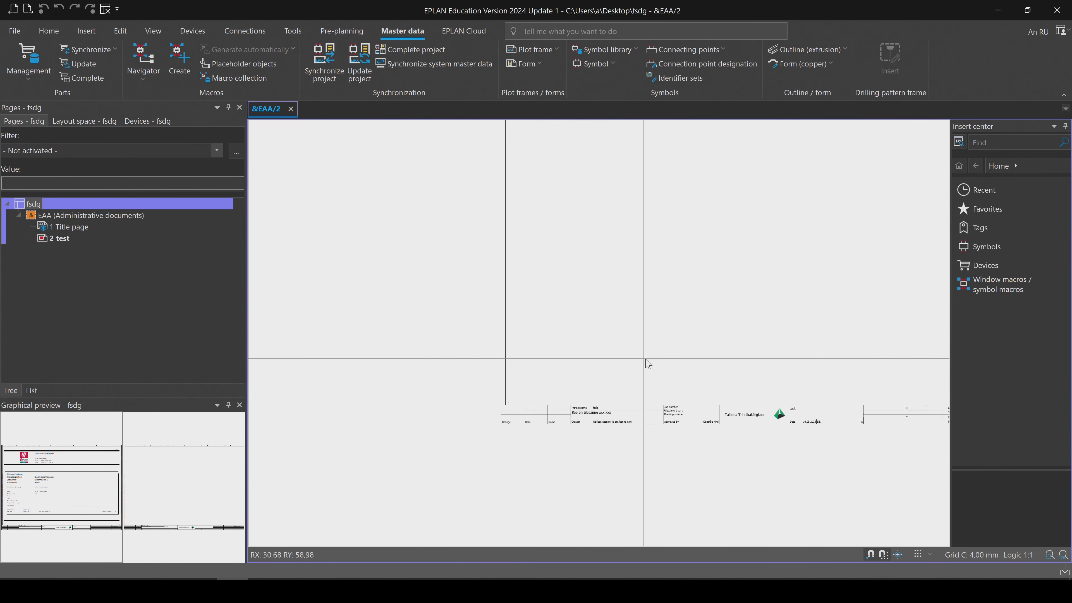
middle_click_drag(738, 318, 646, 299)
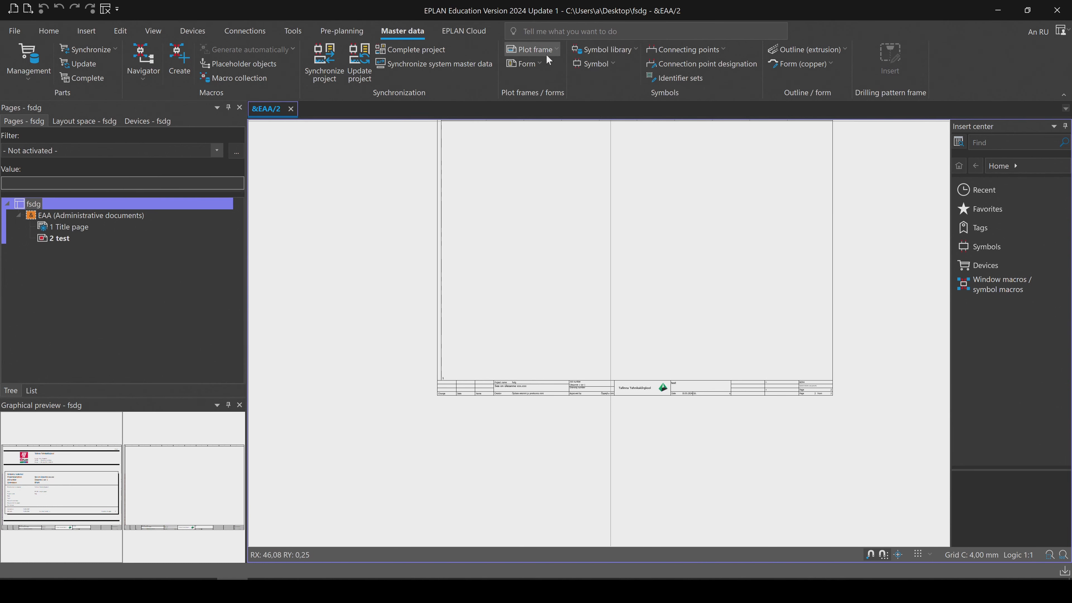
middle_click_drag(630, 283, 552, 335)
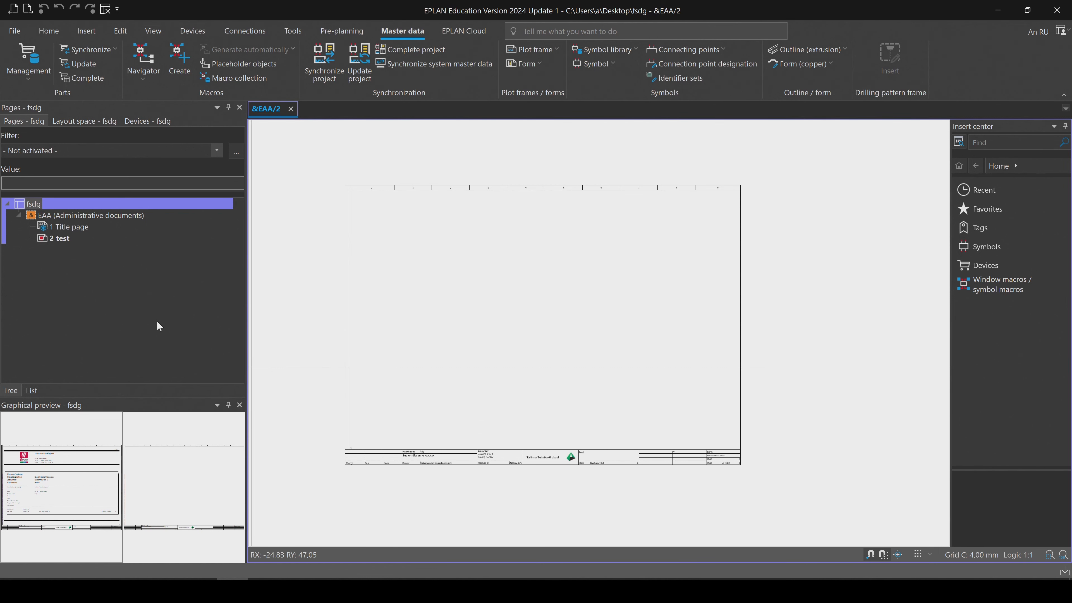
Open the project's Title page and examine its project details and the title block along its lower edge
left_click(71, 228)
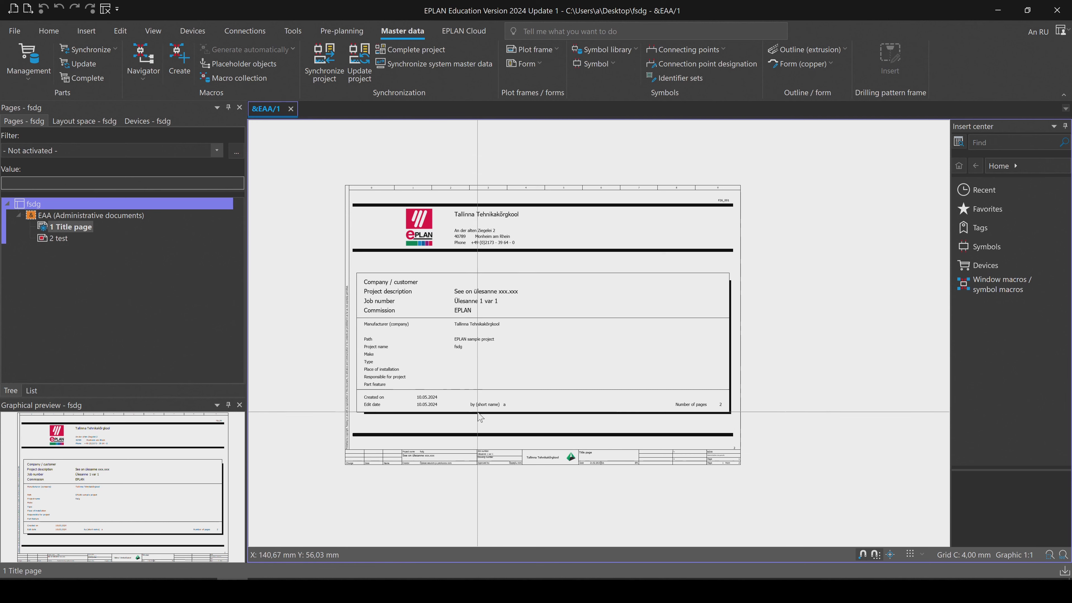
scroll(478, 413, "up", 2)
mouse_move(586, 321)
middle_mouse_down()
mouse_move(621, 370)
mouse_move(640, 368)
middle_mouse_up()
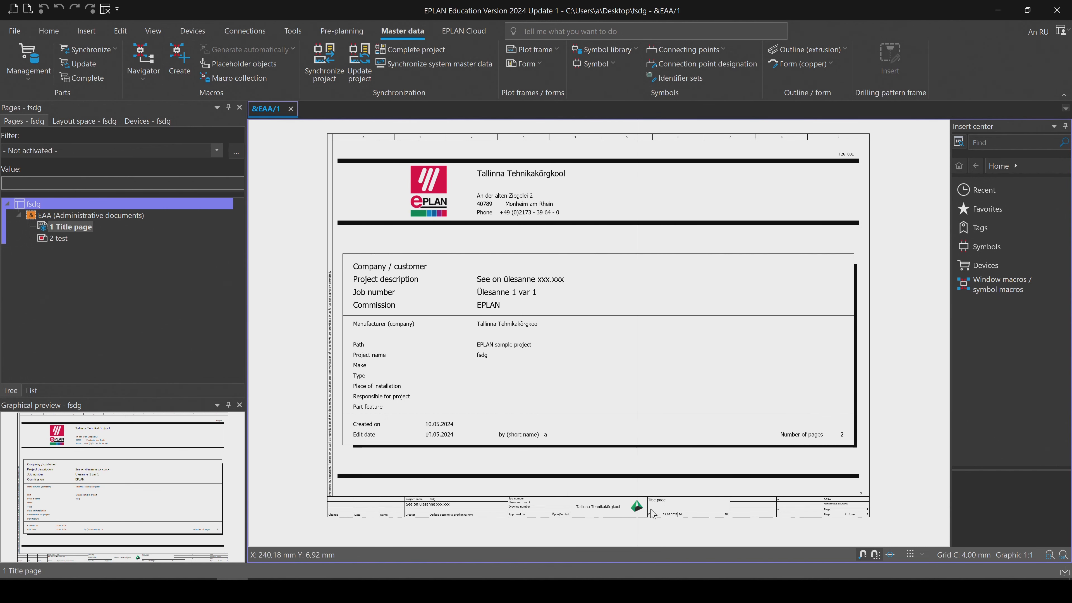
scroll(633, 511, "up", 2)
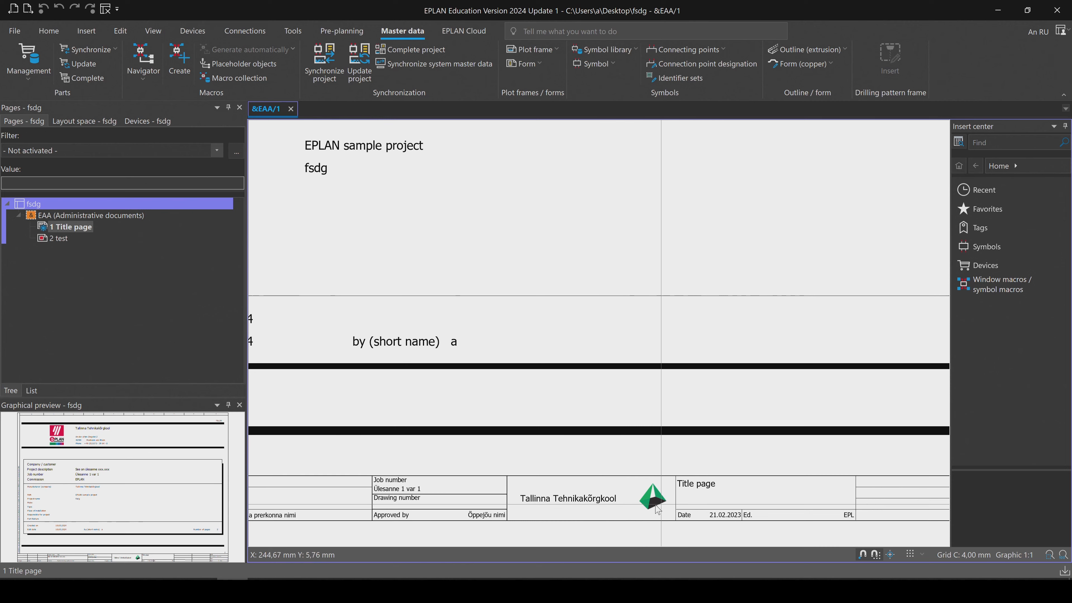
scroll(584, 356, "down", 4)
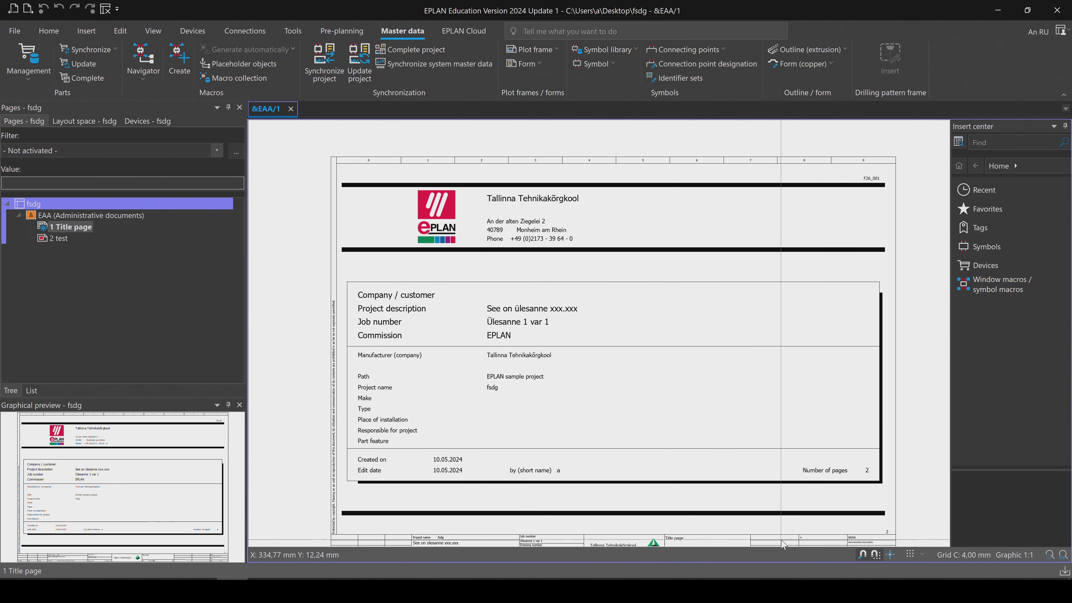
scroll(701, 333, "down", 1)
middle_click_drag(702, 334, 652, 321)
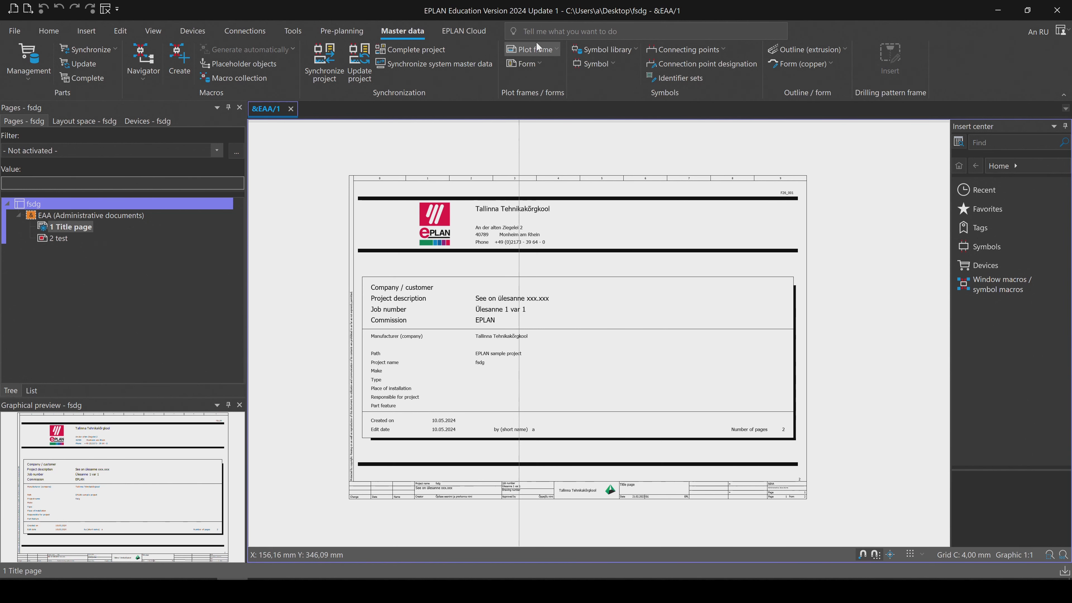
Start copying a form and examine the previews and descriptions of the available Summarized parts list (*.f02) forms
left_click(533, 60)
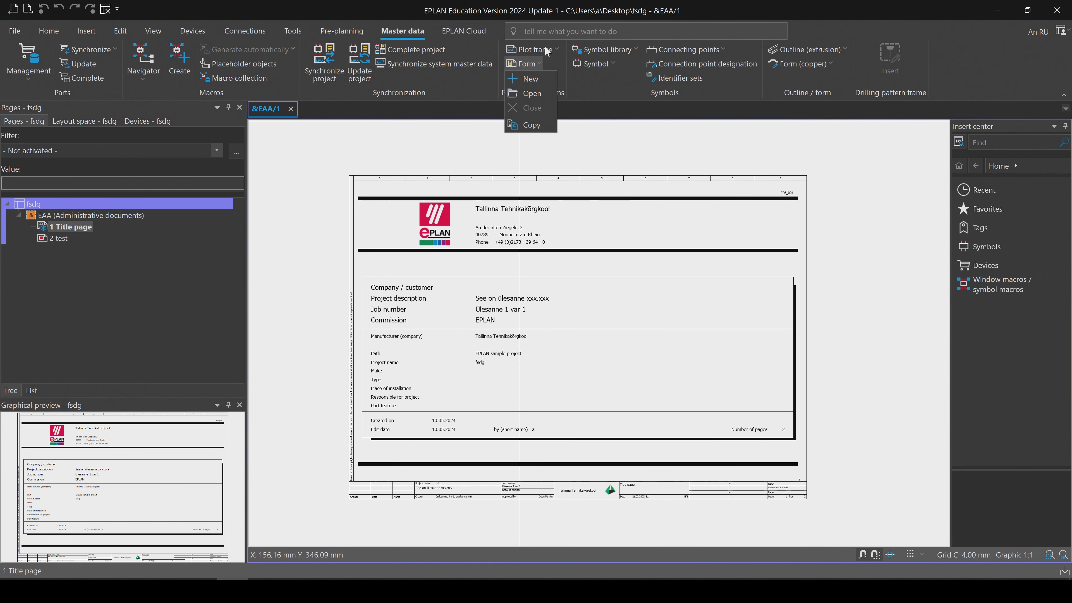
mouse_move(533, 96)
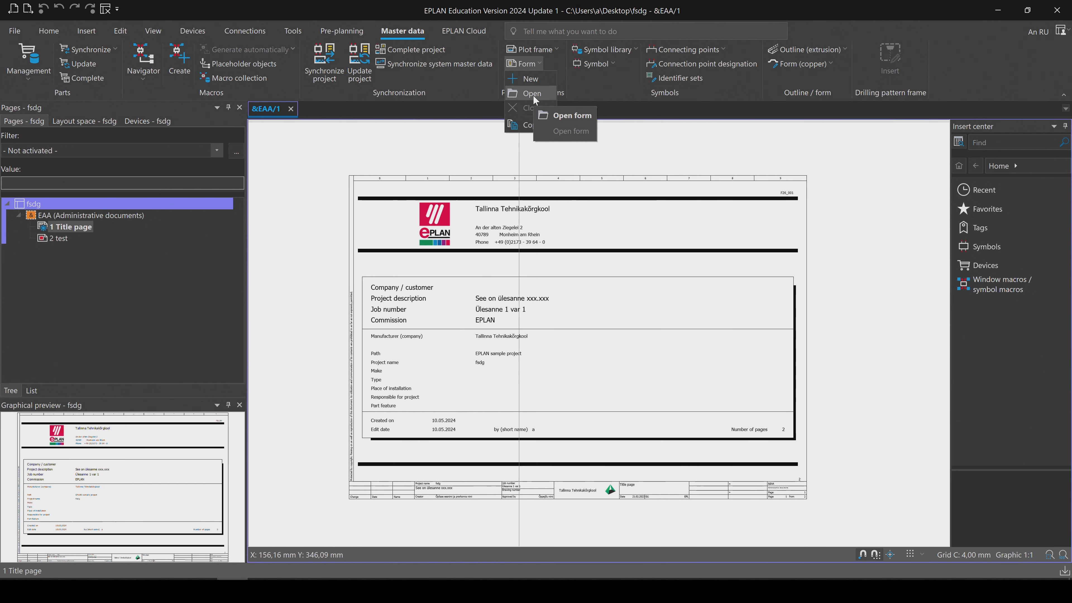
left_click(532, 126)
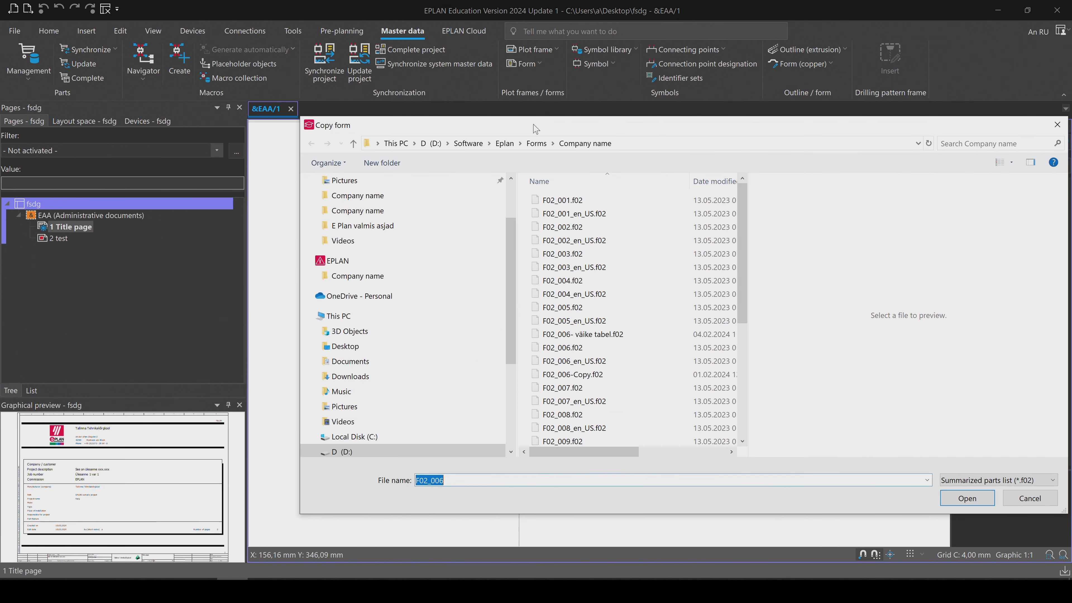
left_click(632, 308)
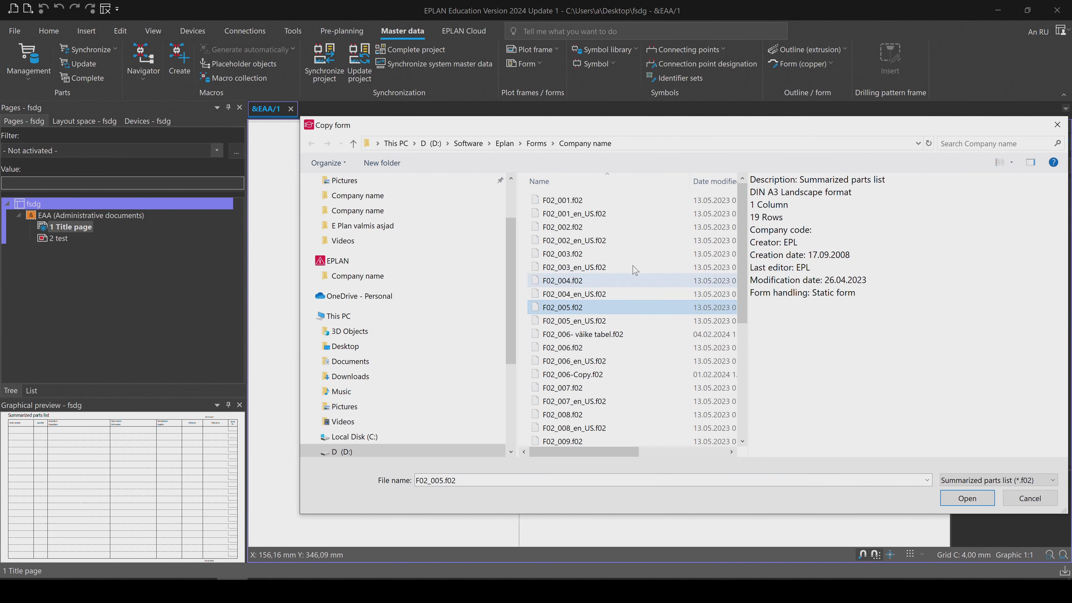
left_click(577, 201)
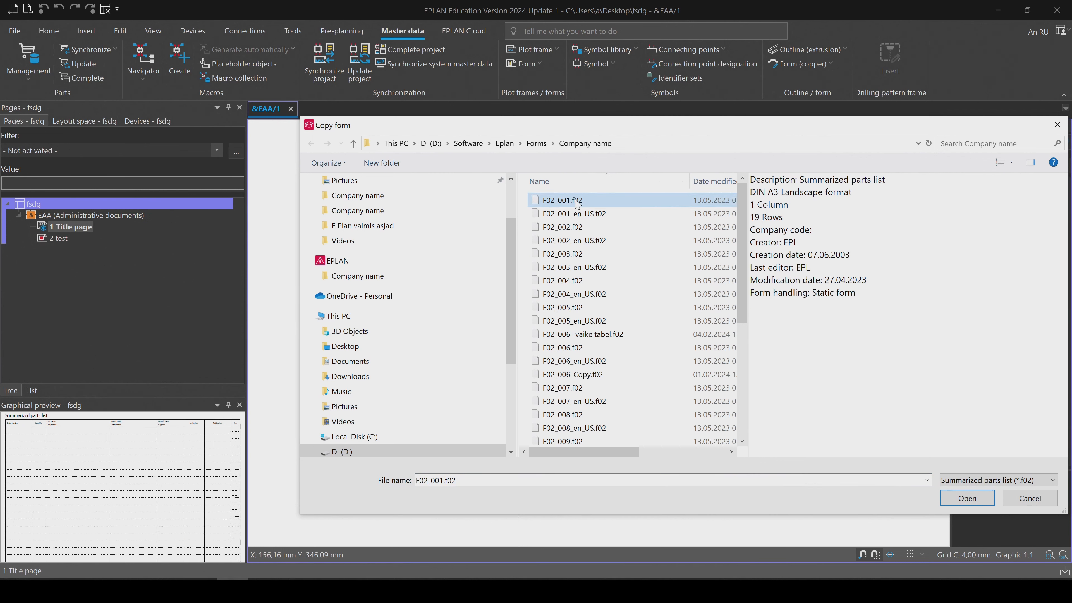
key("Down")
key("Down")
key("Down")
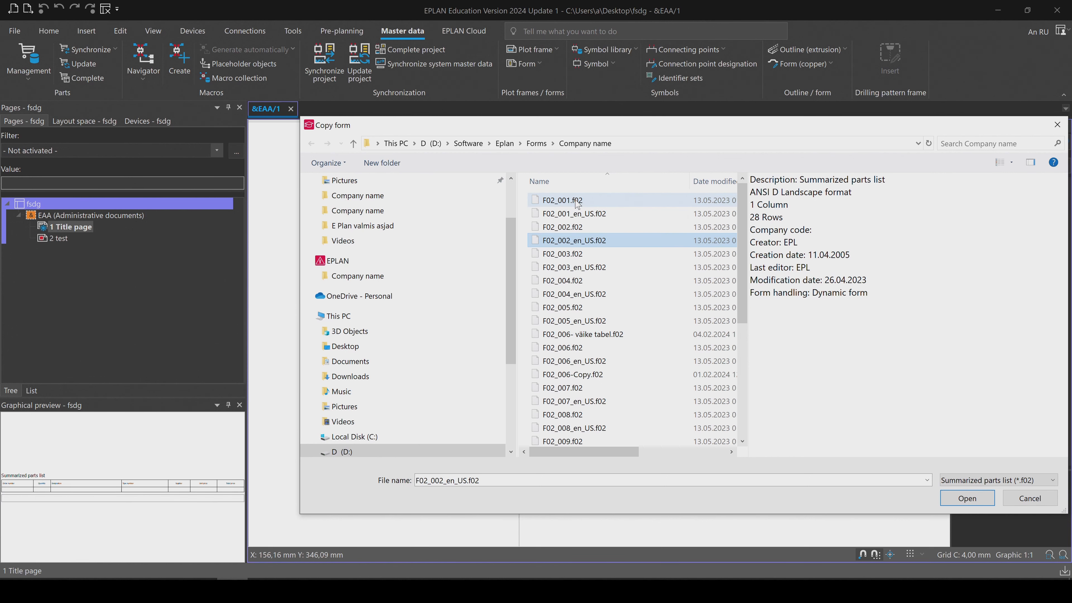
key("Down")
key("Down")
key("Down")
key("Down")
key("Down")
key("Down")
key("Down")
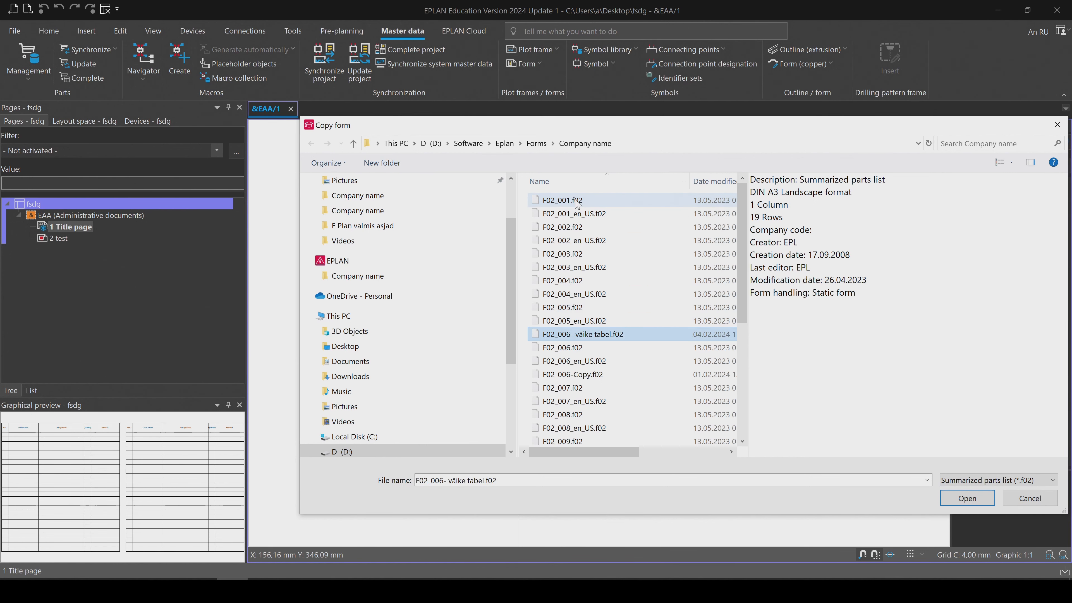
key("End")
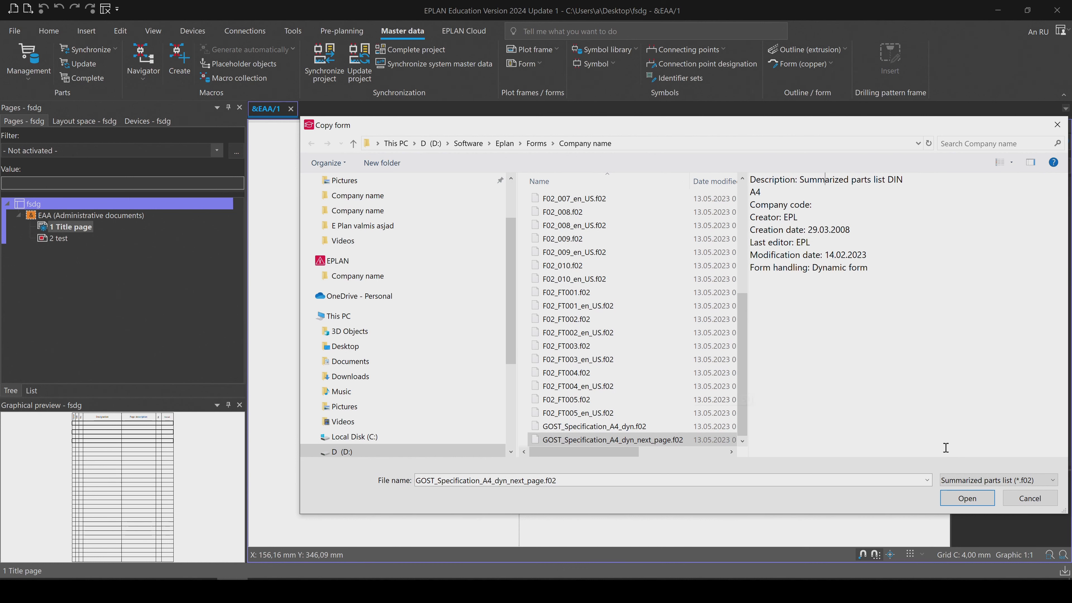
Show the Title page / cover sheet (*.f26) forms and select F26_001.f26 as the form to copy
left_click(998, 481)
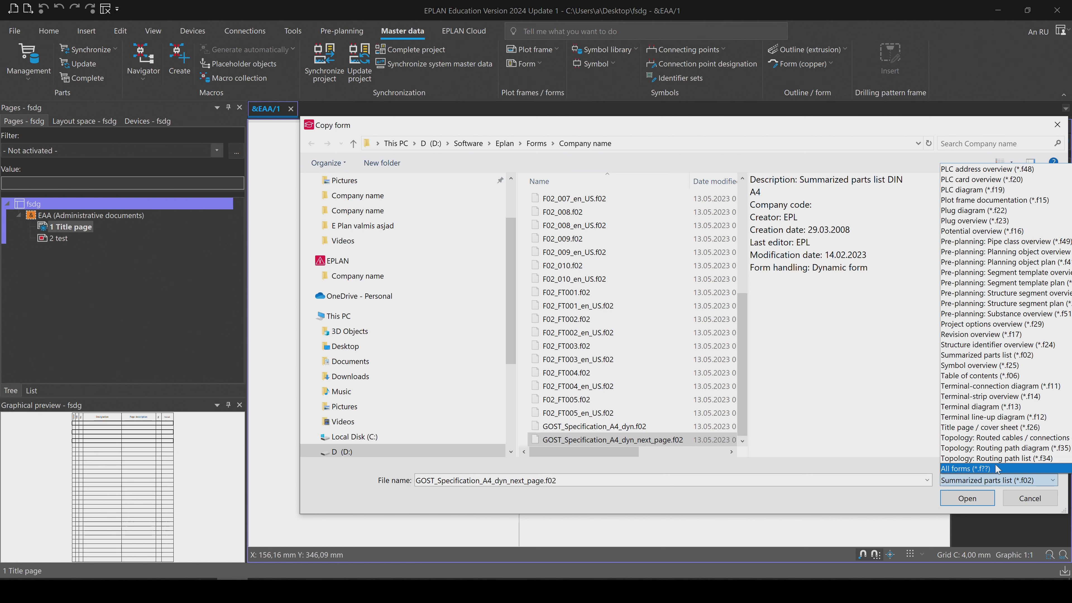
left_click(998, 428)
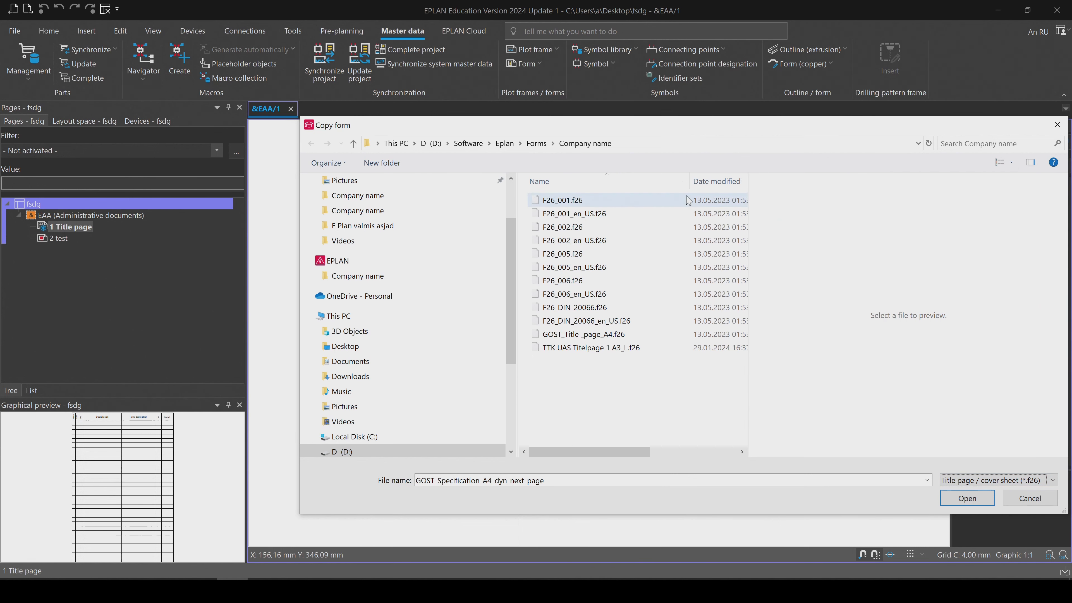
left_click(594, 201)
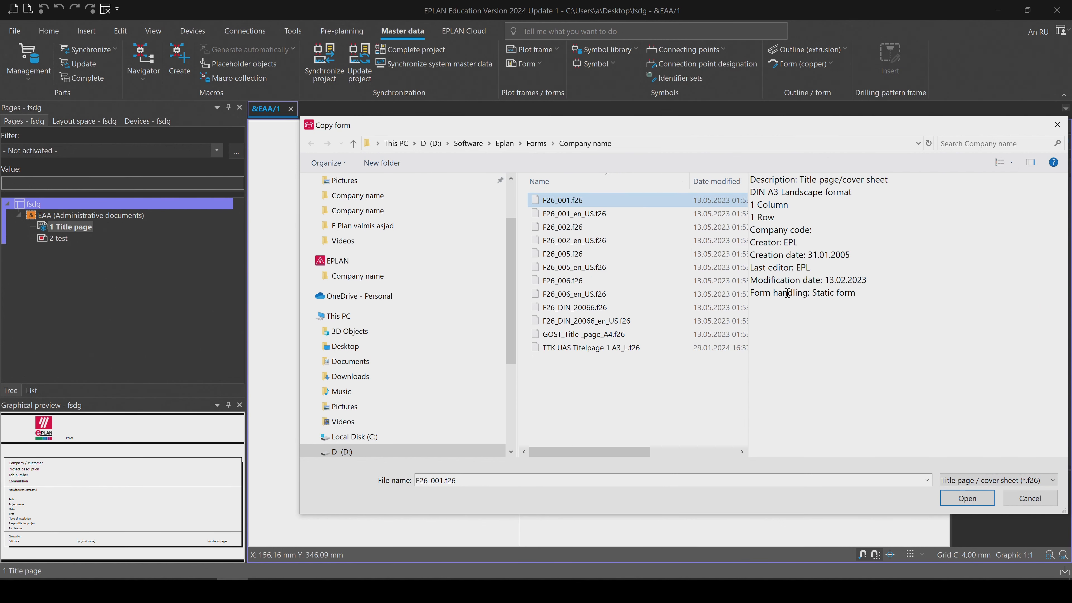
key("Down")
key("Down")
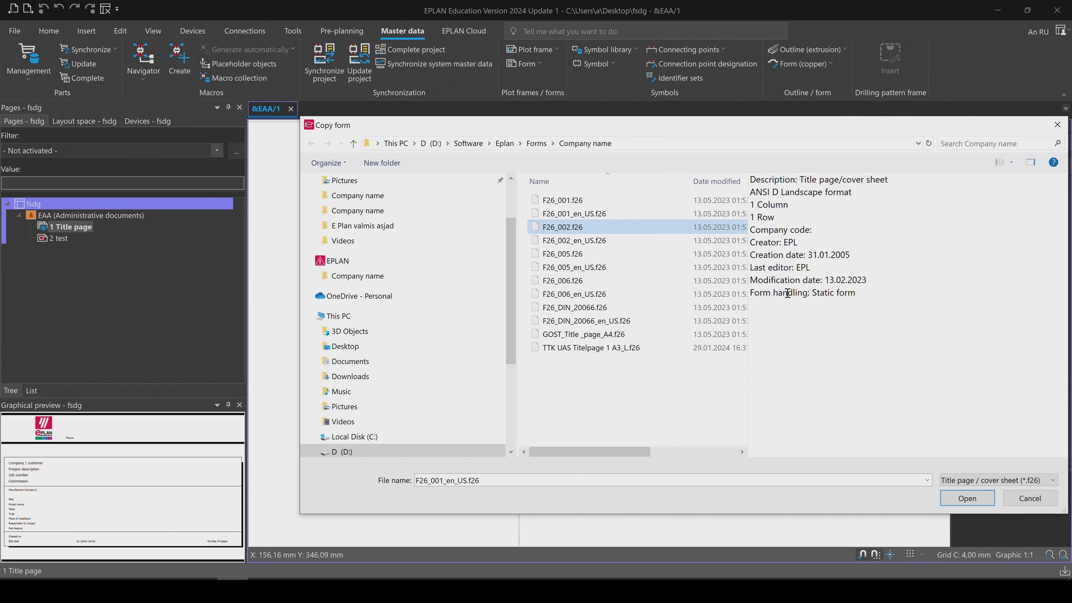
key("Up")
key("Up")
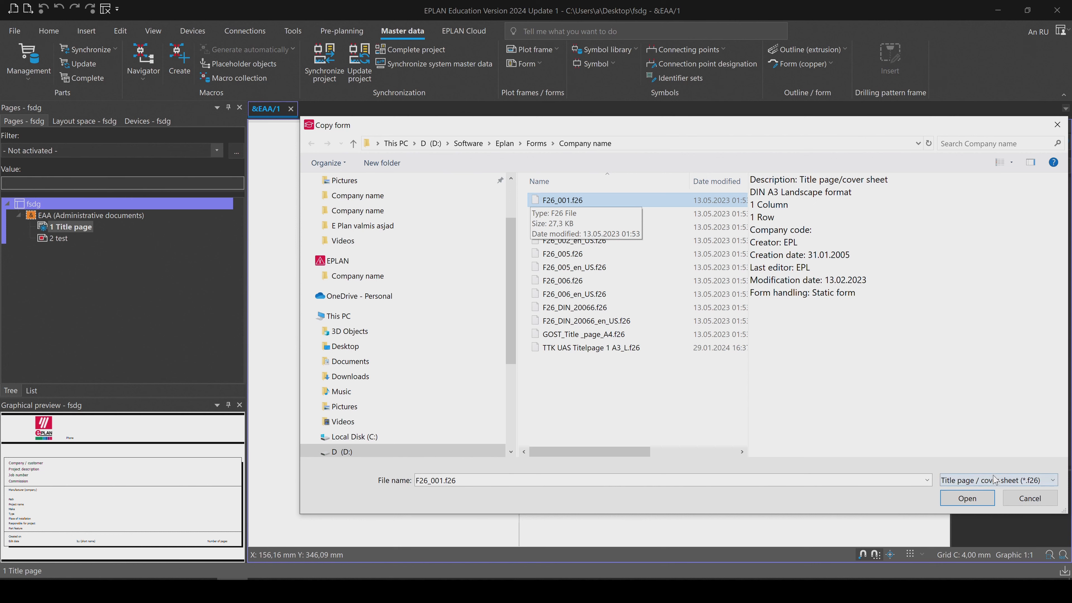
Create the copy of the selected title page form under the name "TKK UAS titelpage var2 A3"
left_click(971, 499)
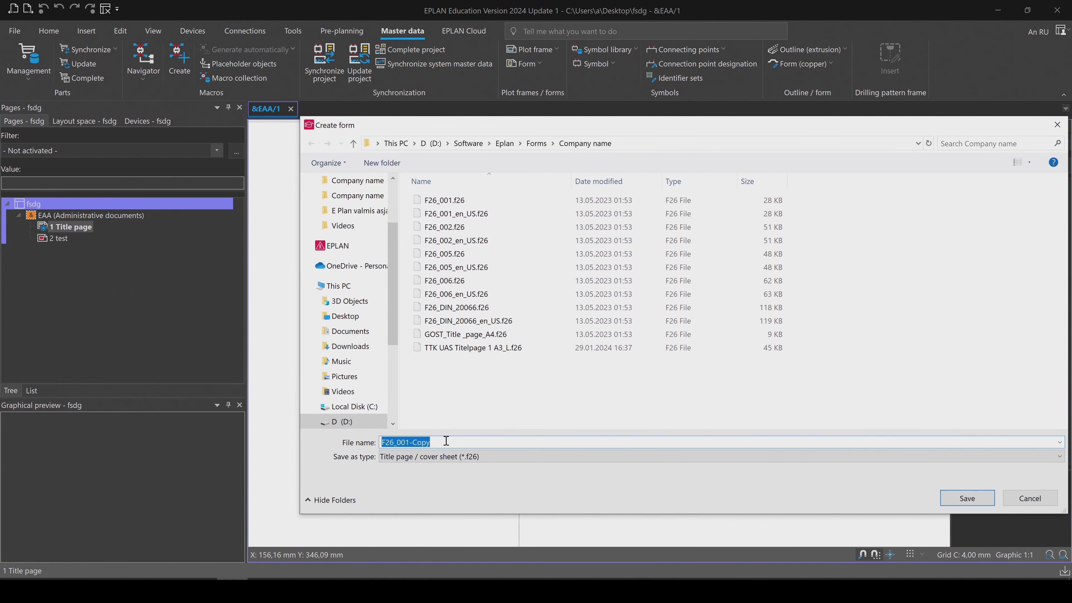
type("TKK UAS titelpage var2 A3")
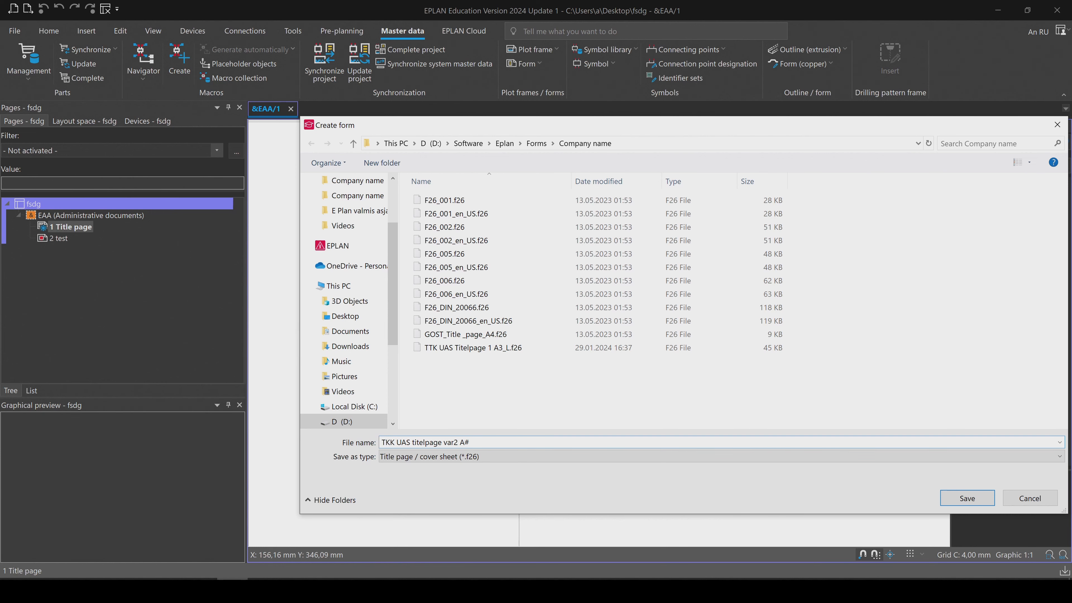
left_click(963, 500)
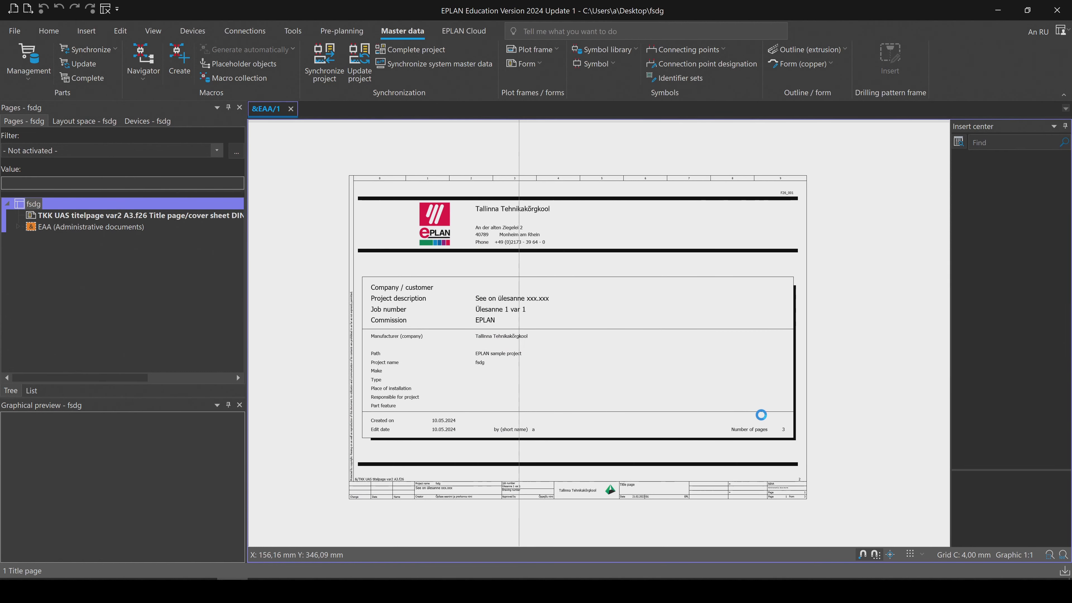
Delete the EPLAN logo from the header of the new title page form
middle_click_drag(581, 358, 619, 343)
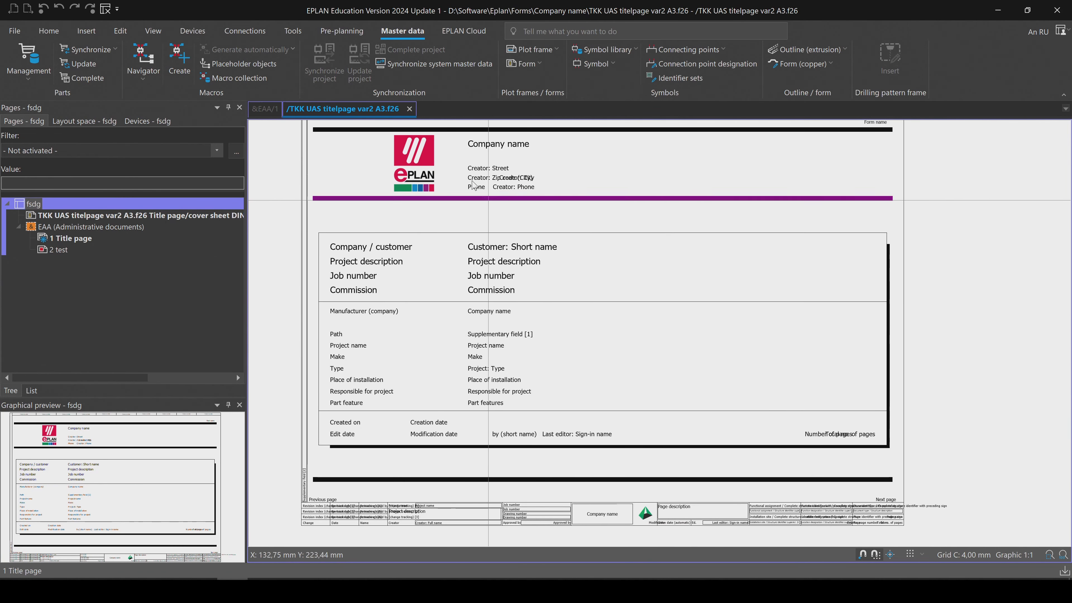
scroll(478, 192, "up", 3)
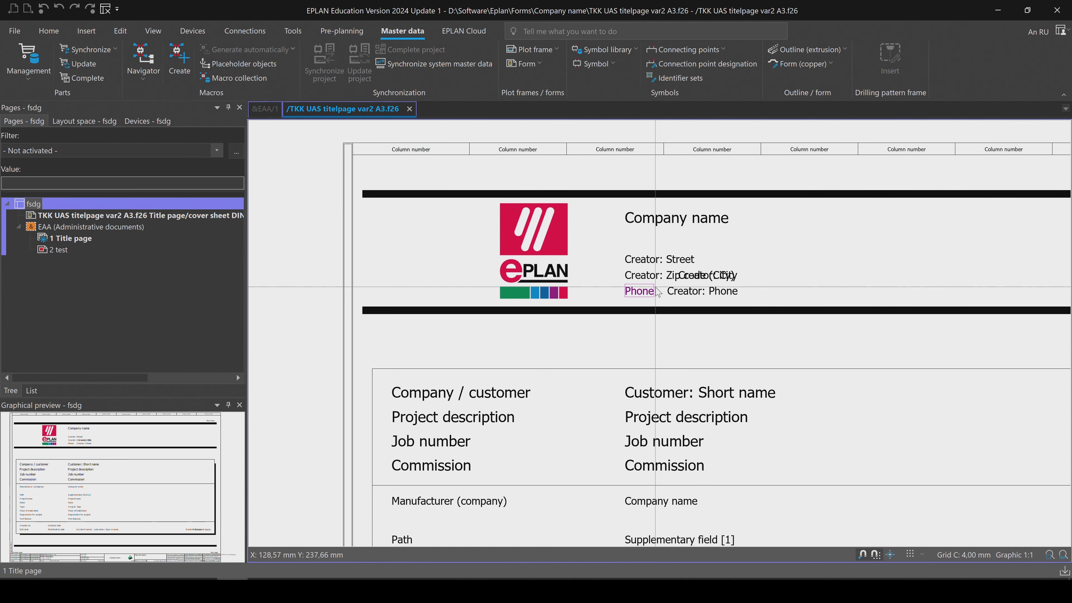
scroll(657, 291, "up", 3)
middle_click_drag(616, 253, 694, 304)
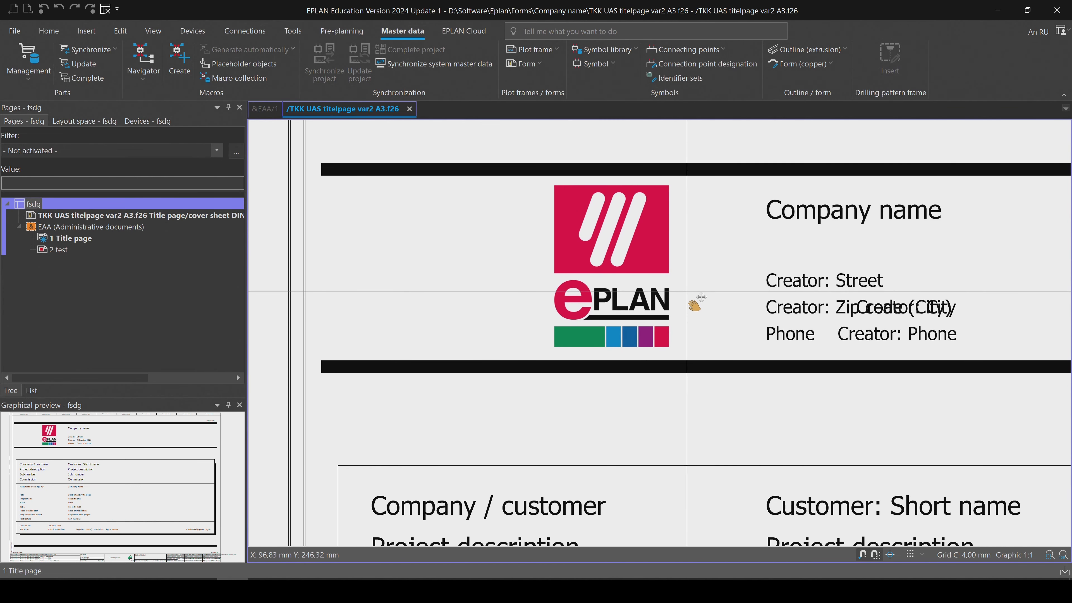
left_click(631, 251)
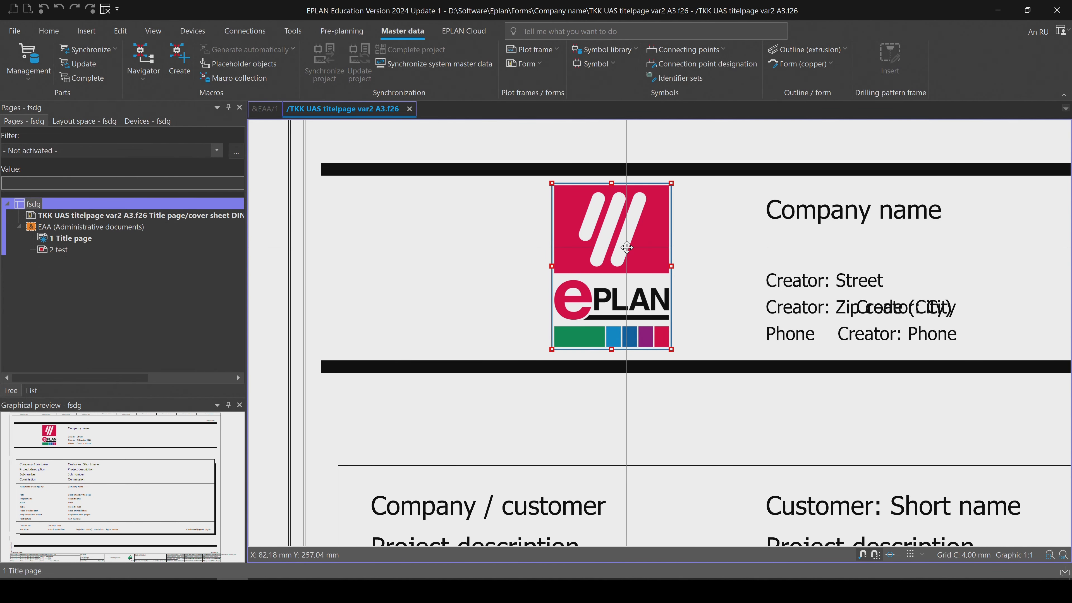
left_click(628, 253)
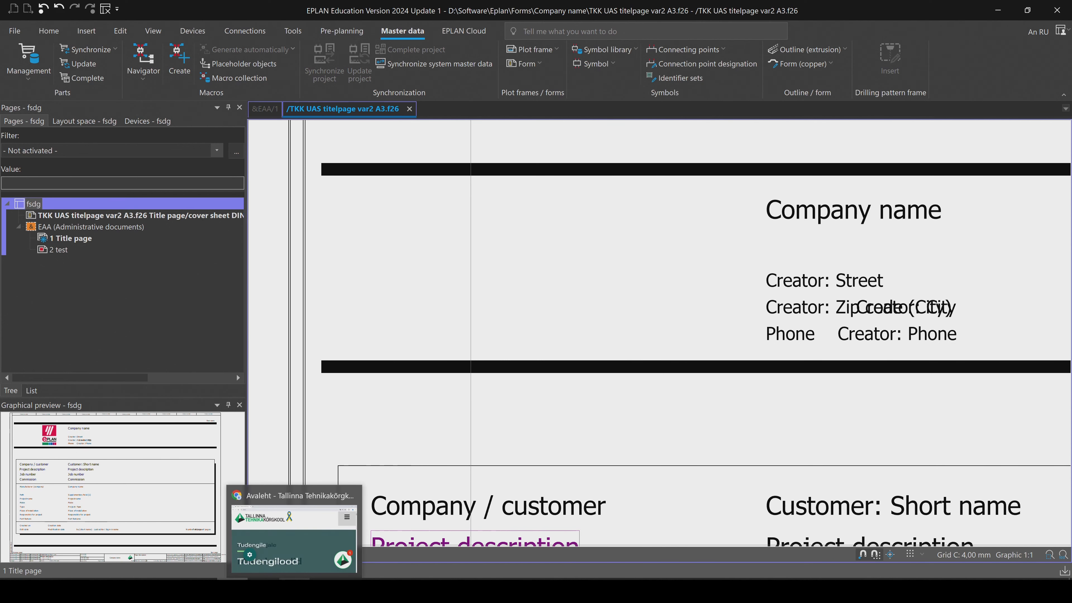
Switch to the school website in the browser and capture its full Tallinna Tehnikakõrgkool logo with the Snipping Tool
left_click(317, 546)
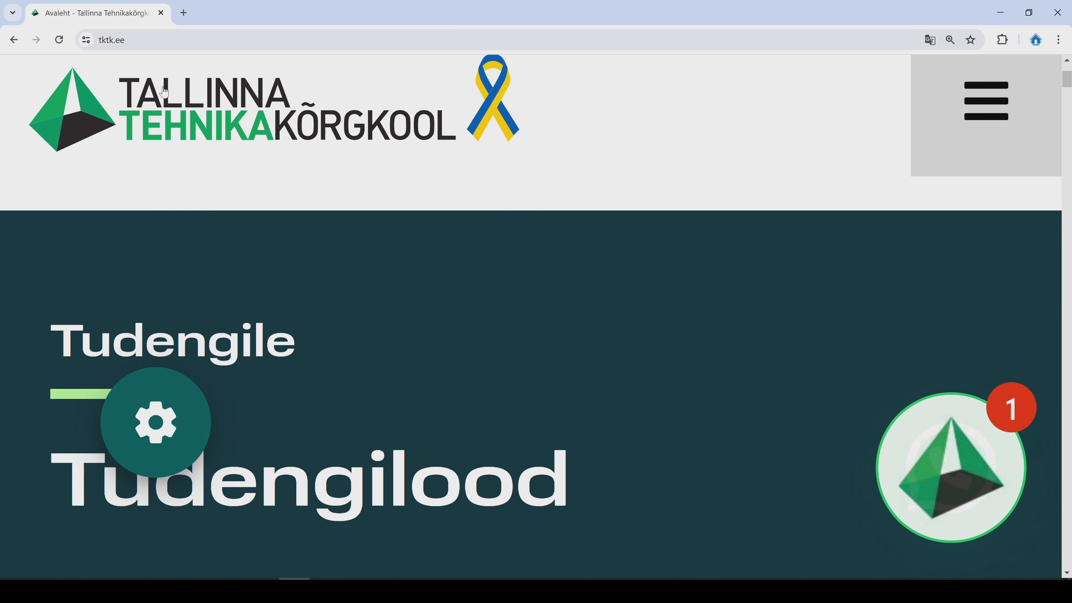
left_click(170, 587)
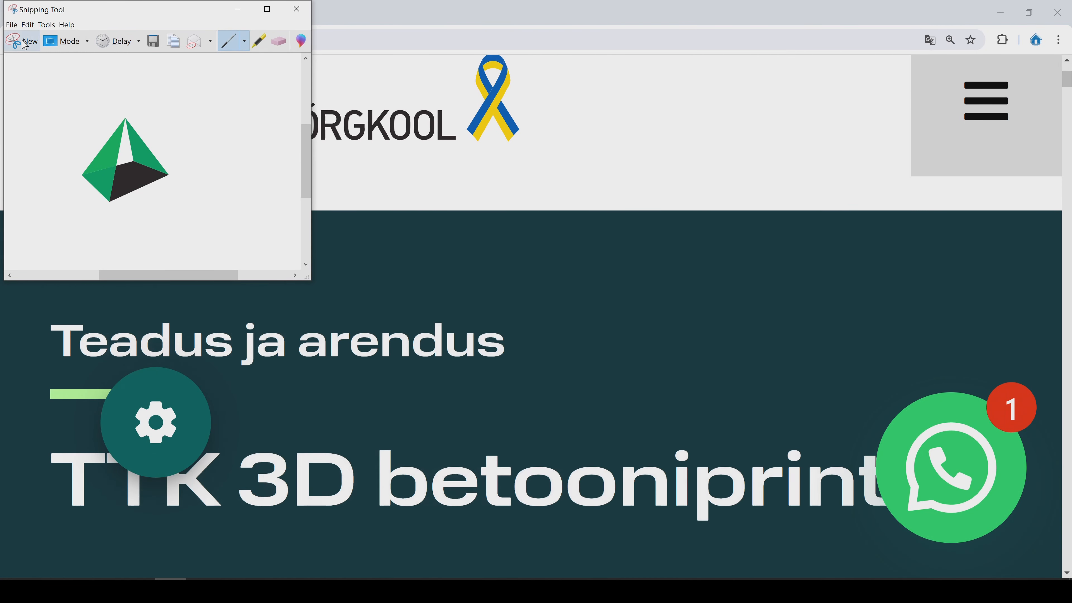
left_click(23, 42)
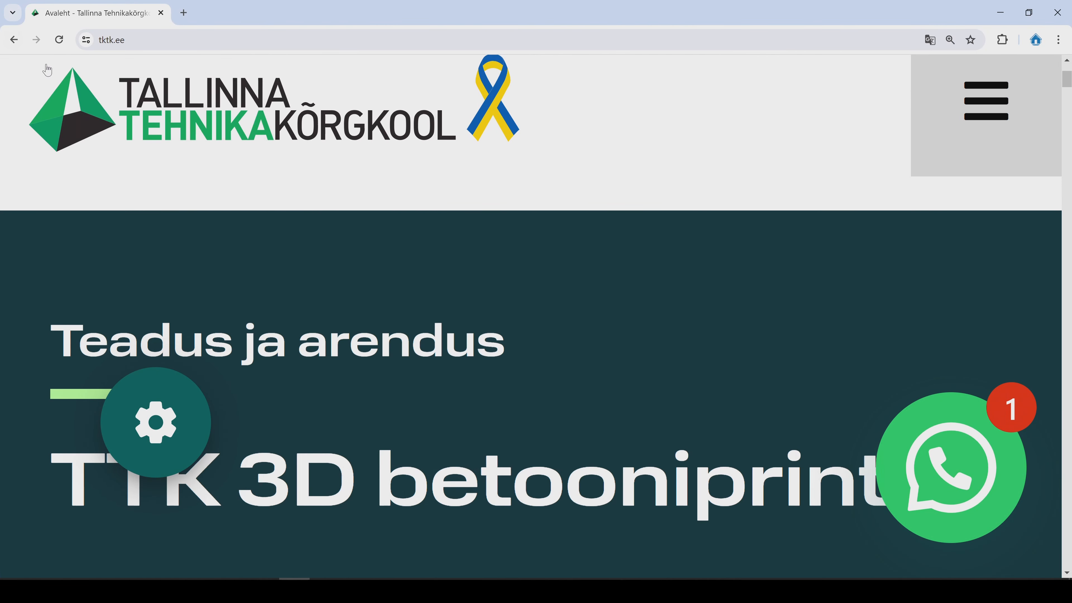
left_click_drag(16, 56, 460, 175)
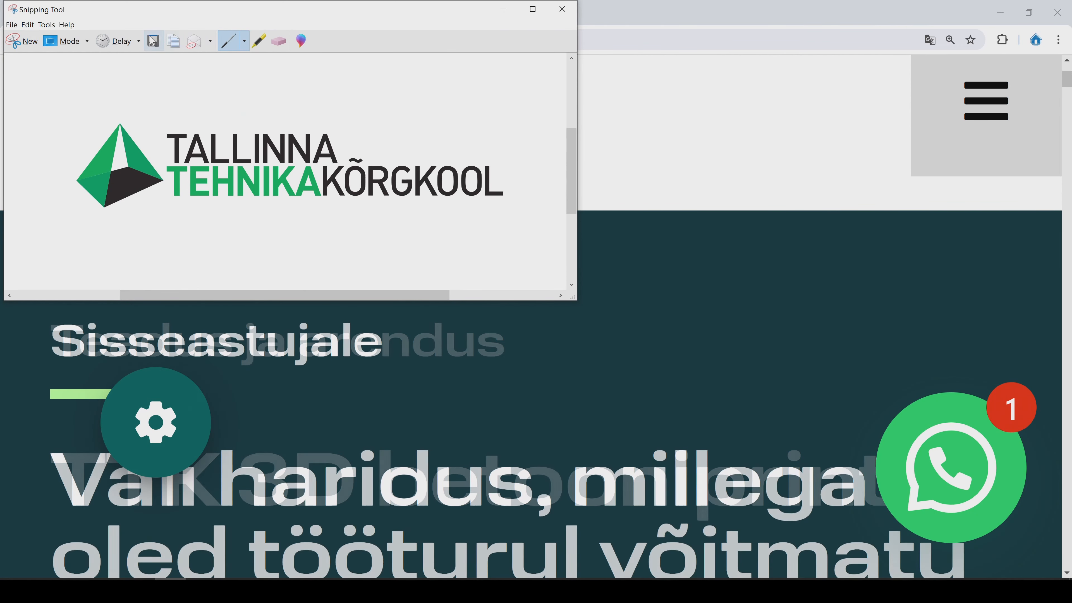
Save the captured snip to the Desktop as the PNG file "logo", close the Snipping Tool and return to EPLAN
key("ctrl+s")
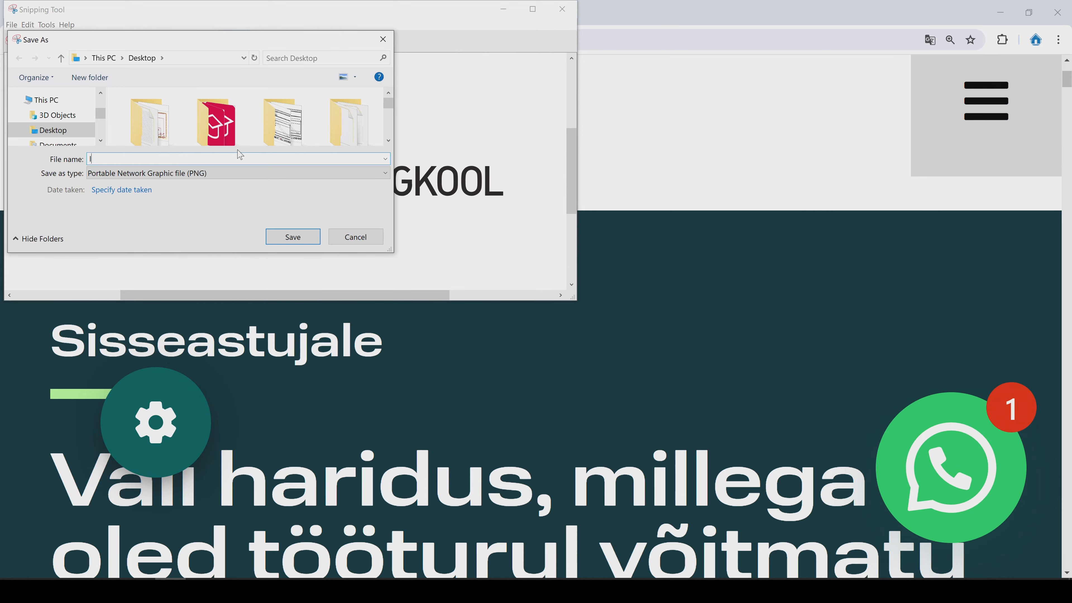
left_click(292, 237)
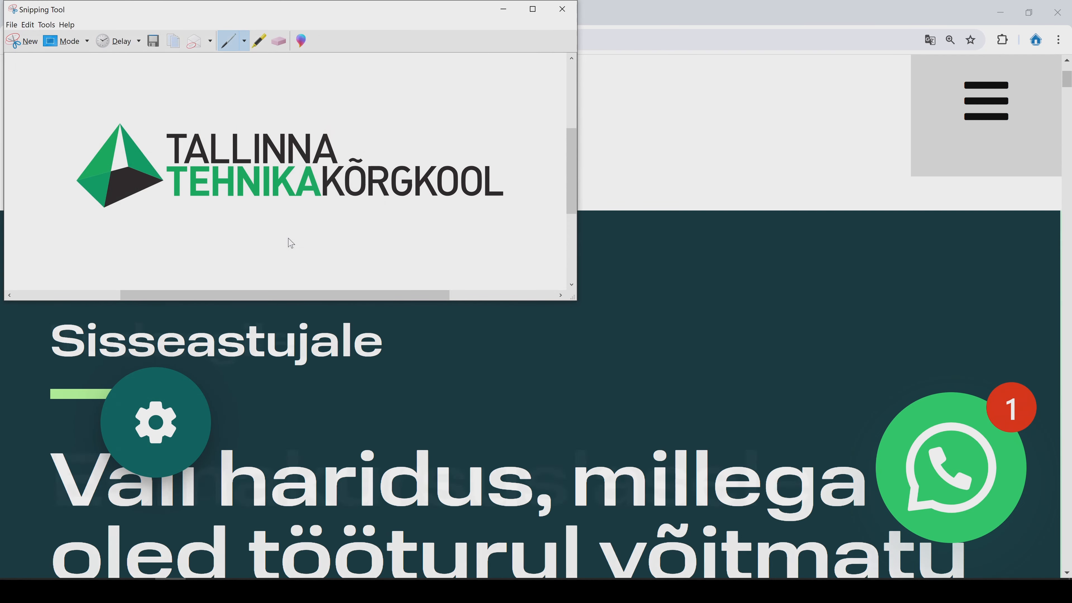
left_click(561, 9)
left_click(232, 591)
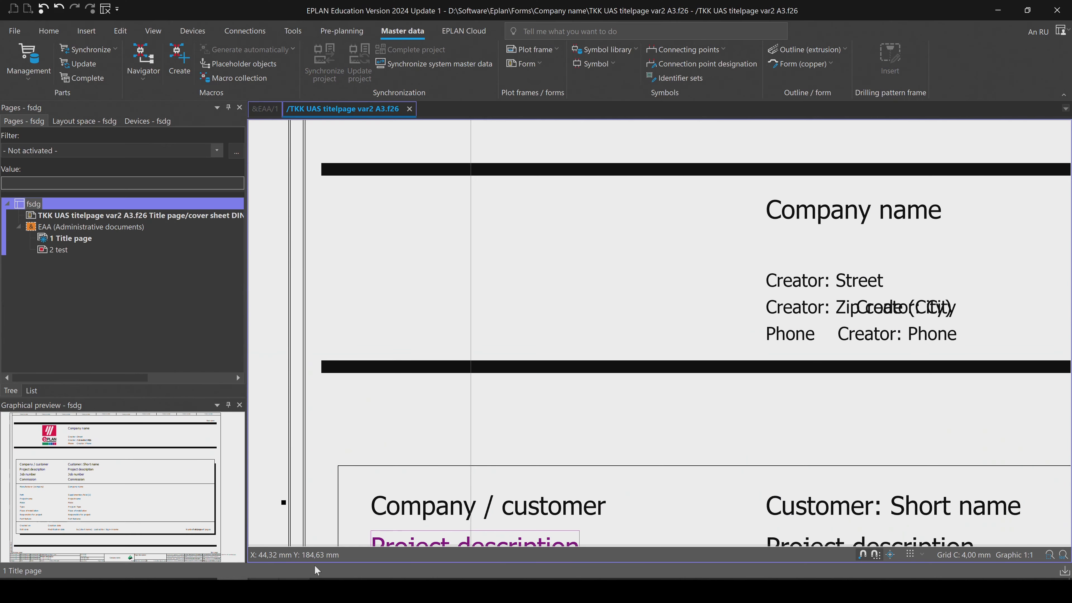
Insert the image file "logo" from the Desktop, copying it into the project directory with the overwrite prompt enabled
left_click(86, 33)
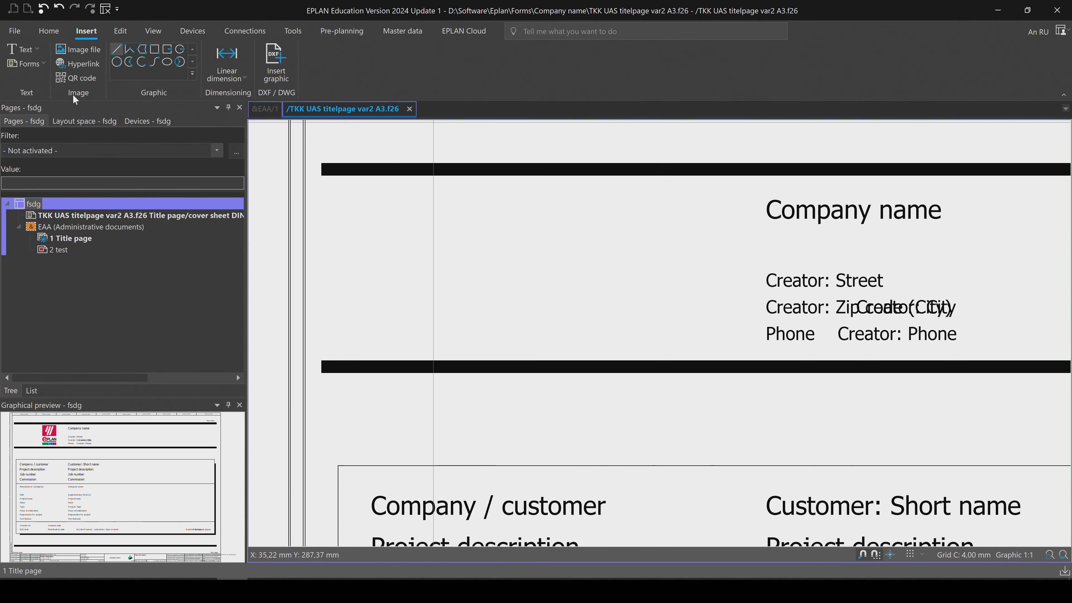
left_click(84, 53)
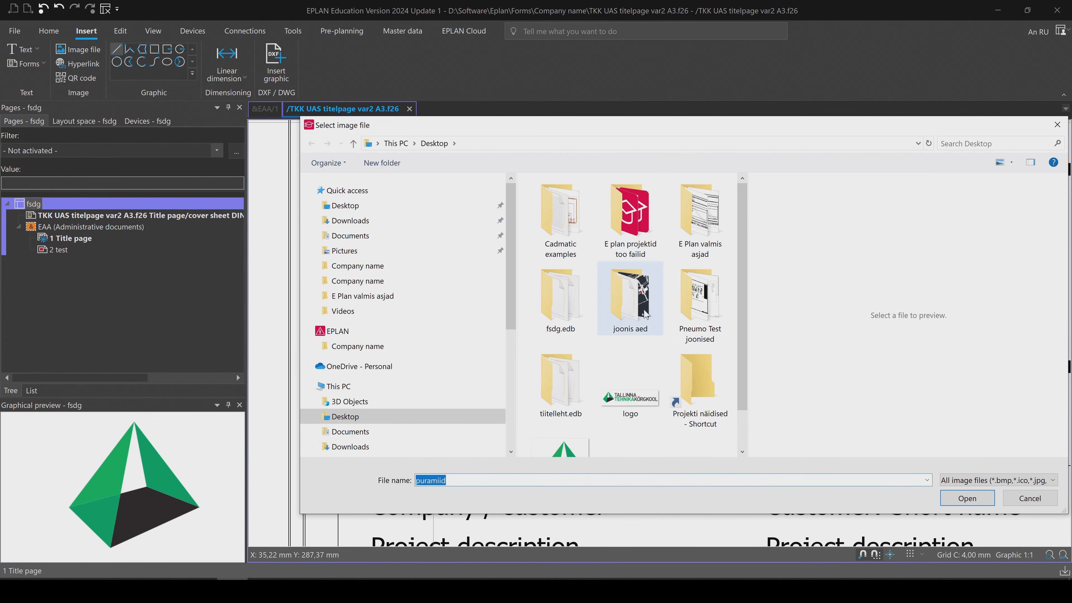
left_click(655, 415)
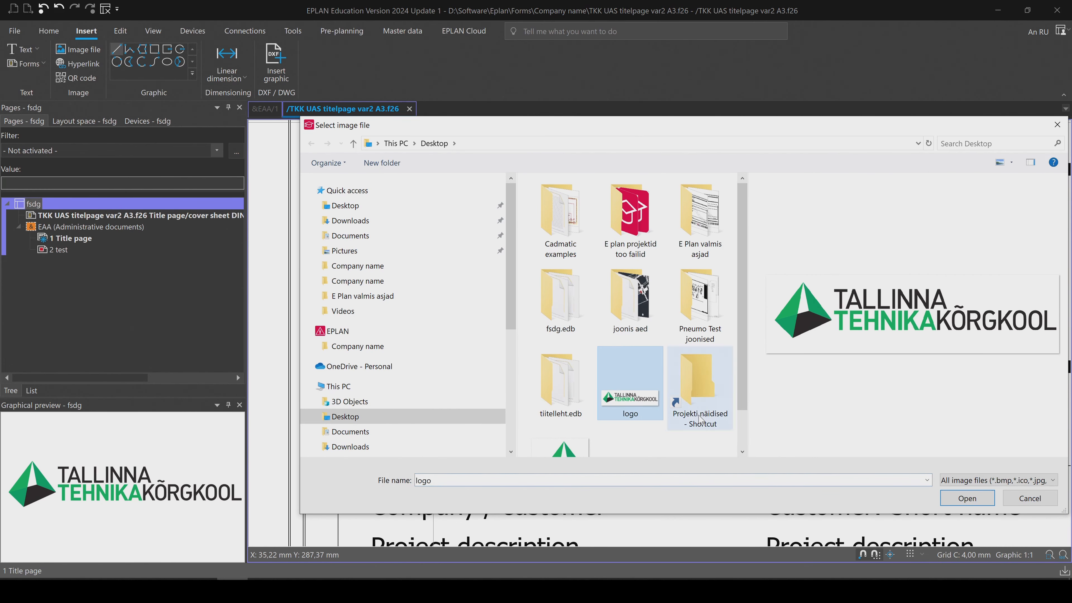
left_click(967, 498)
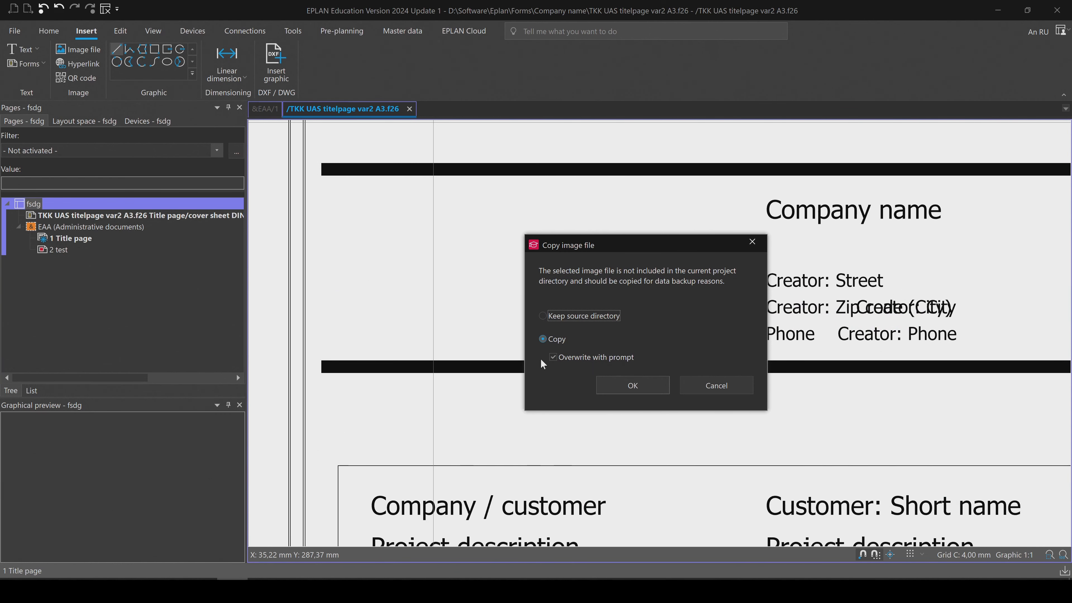
left_click(606, 392)
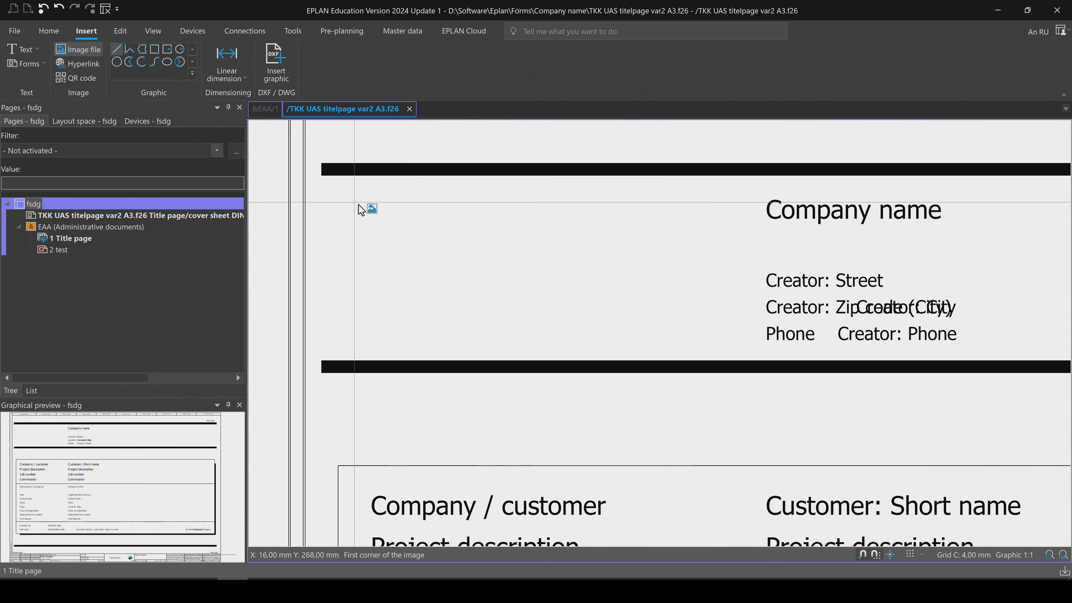
Place the logo image in the empty header area beside the company details, 96 wide by 26 high with the aspect ratio kept
left_click(354, 203)
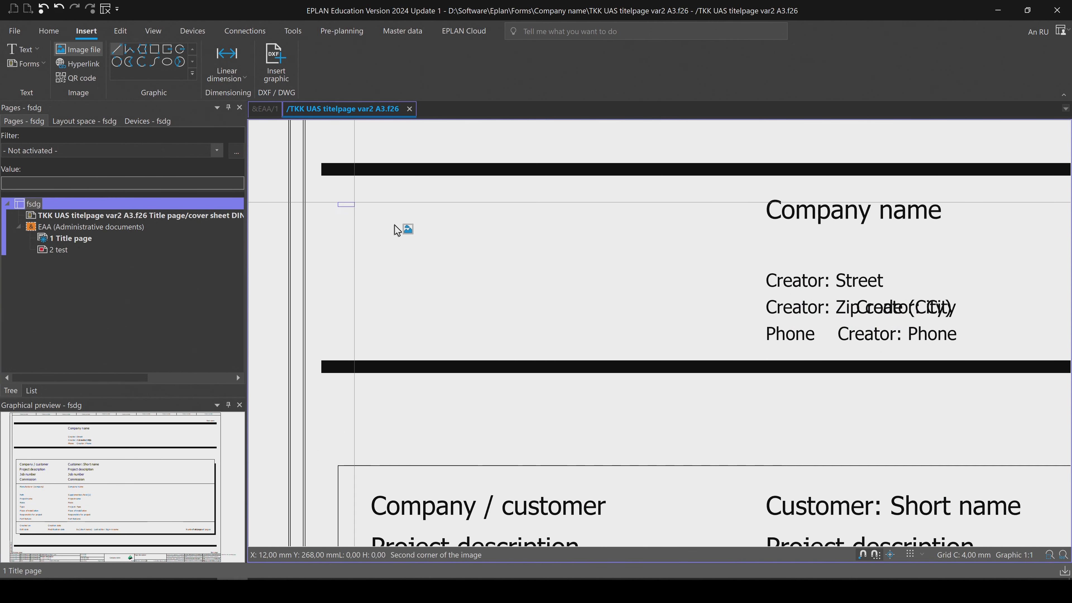
left_click(732, 345)
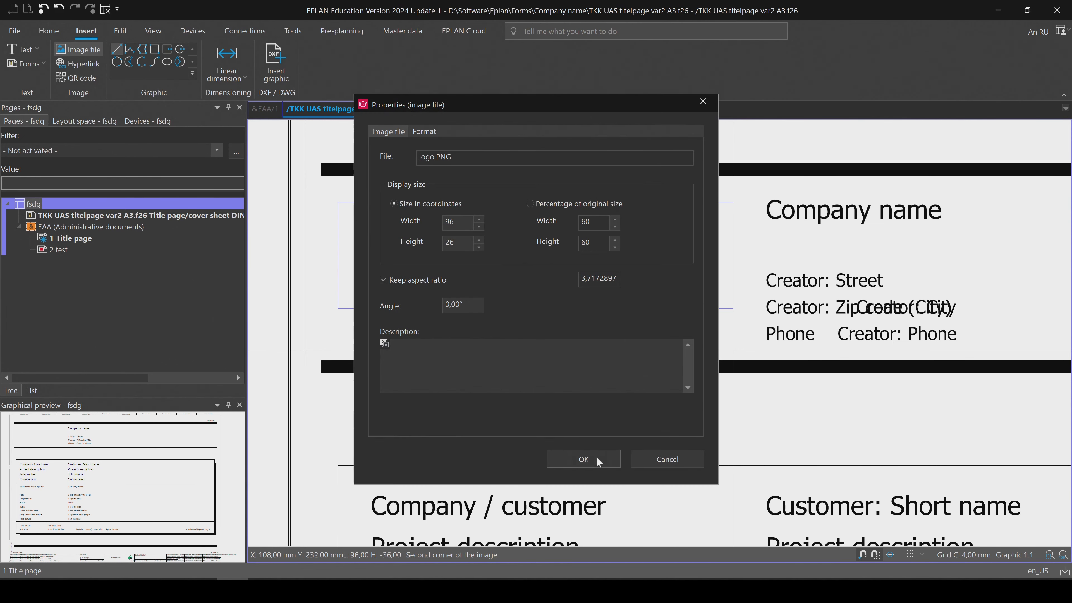
left_click(596, 459)
left_click_drag(613, 292, 638, 304)
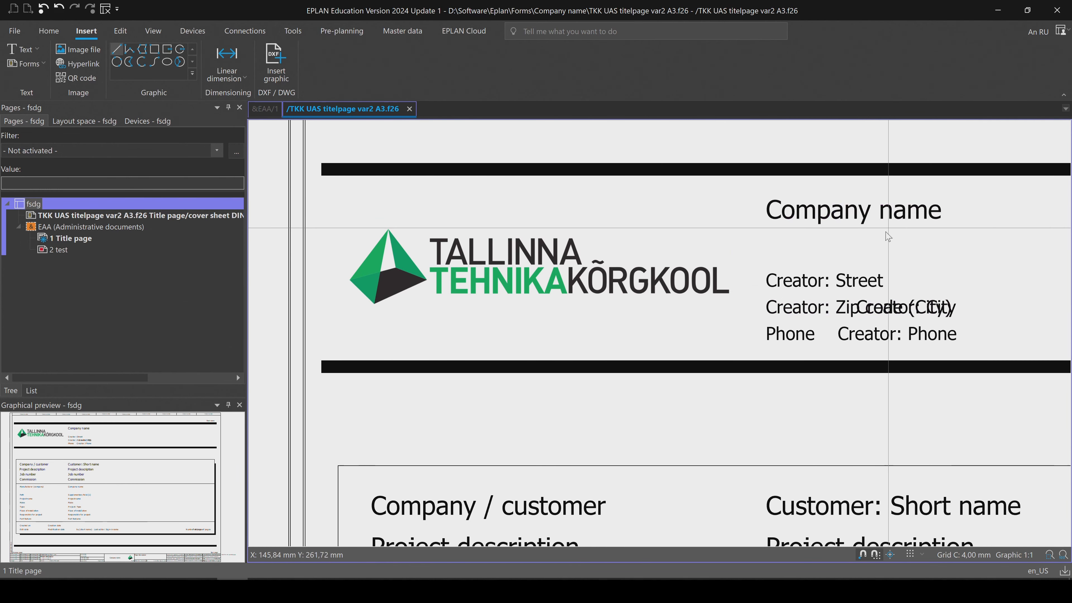
Display the title page form's property placeholders as property numbers
middle_click_drag(887, 229, 648, 260)
scroll(646, 259, "down", 1)
scroll(648, 261, "up", 1)
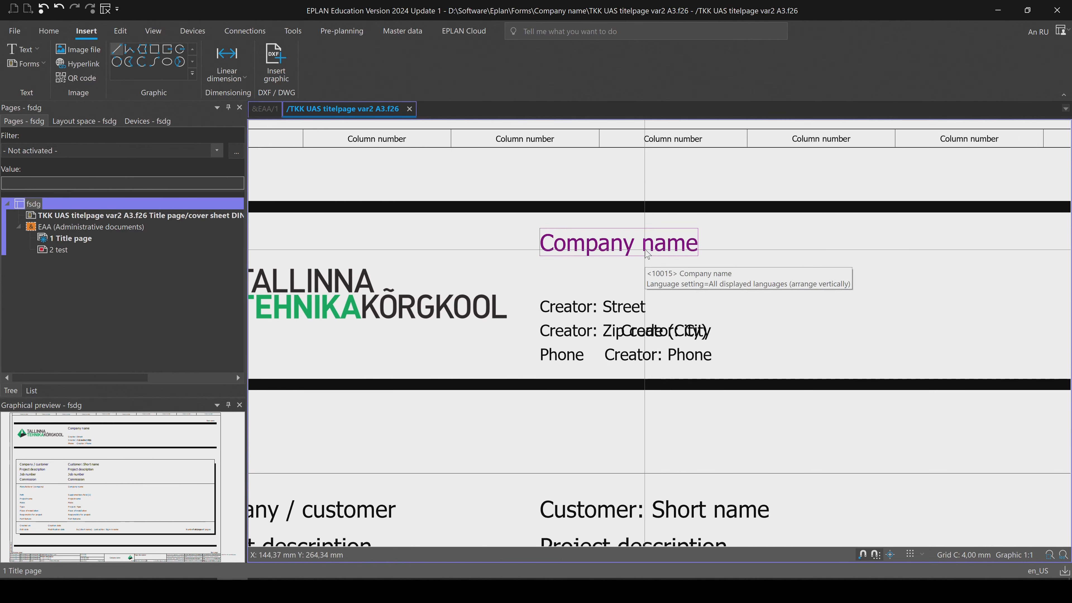
left_click(154, 33)
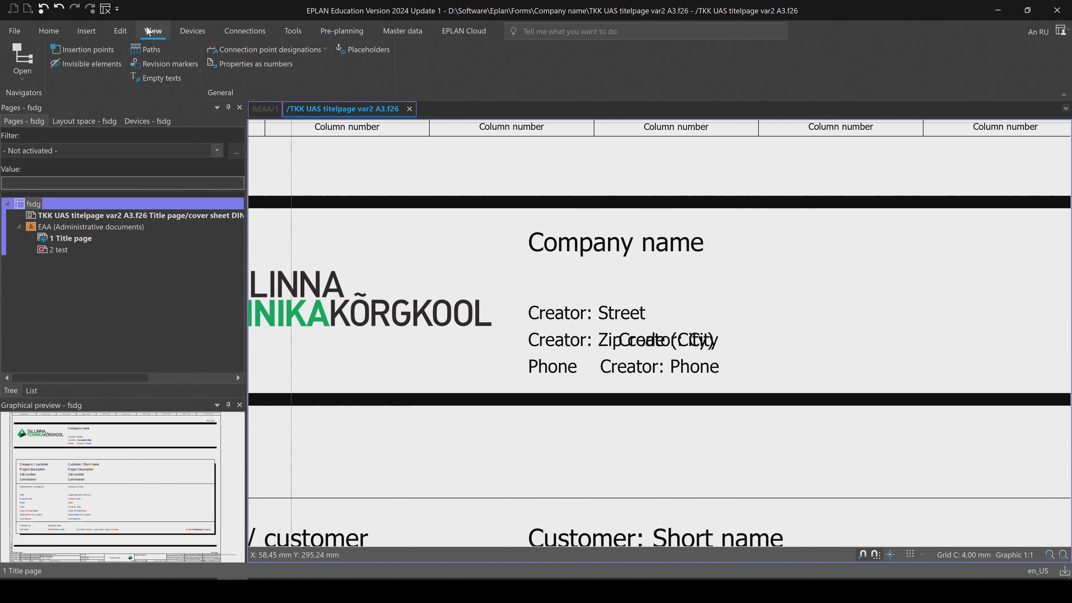
left_click(237, 65)
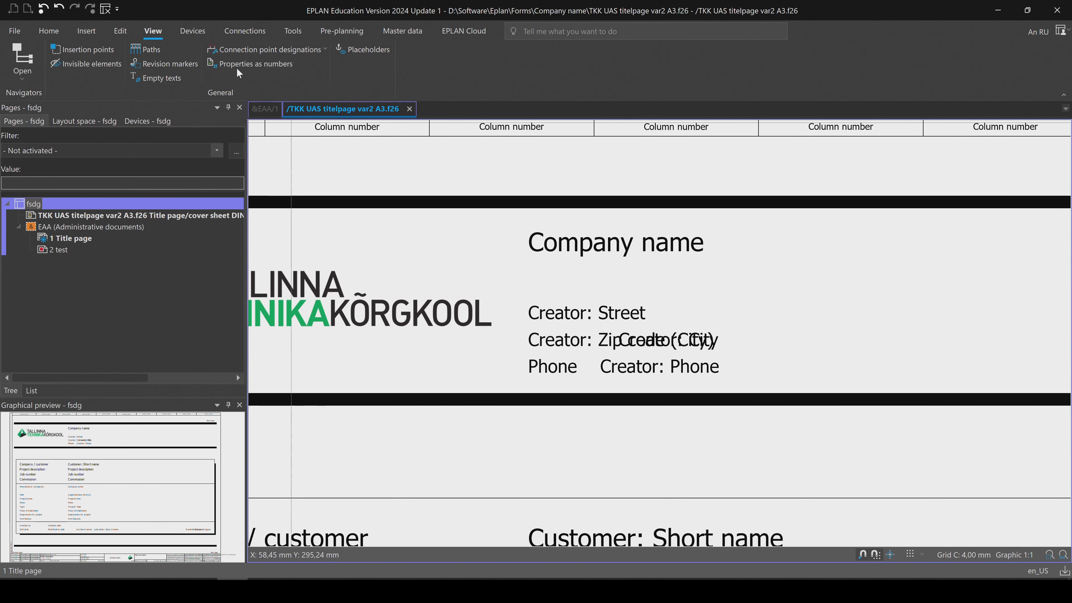
left_click(237, 66)
left_click(238, 65)
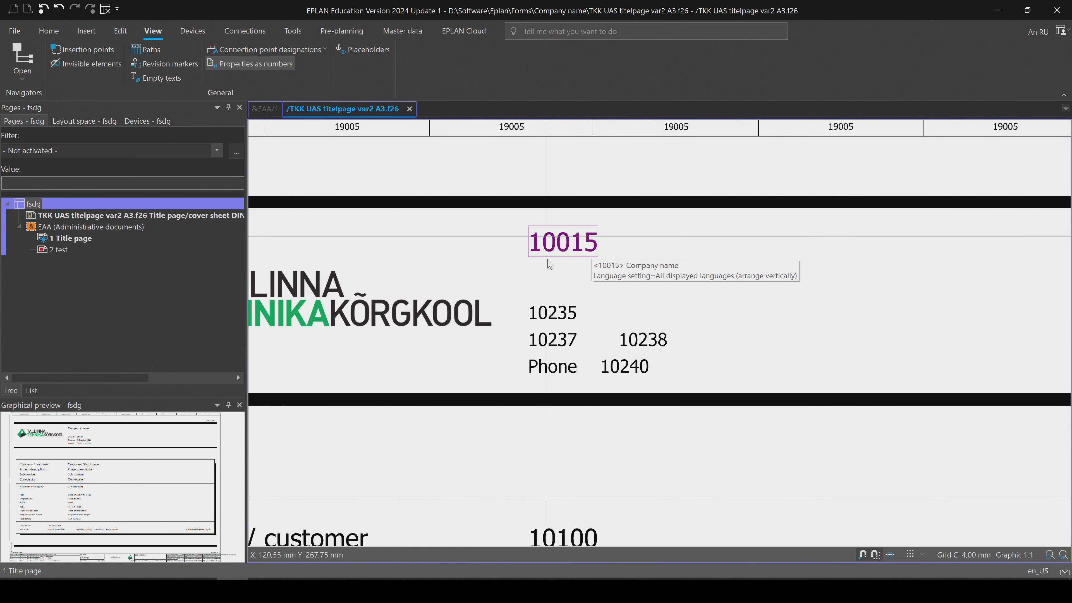
left_click(264, 66)
left_click(265, 61)
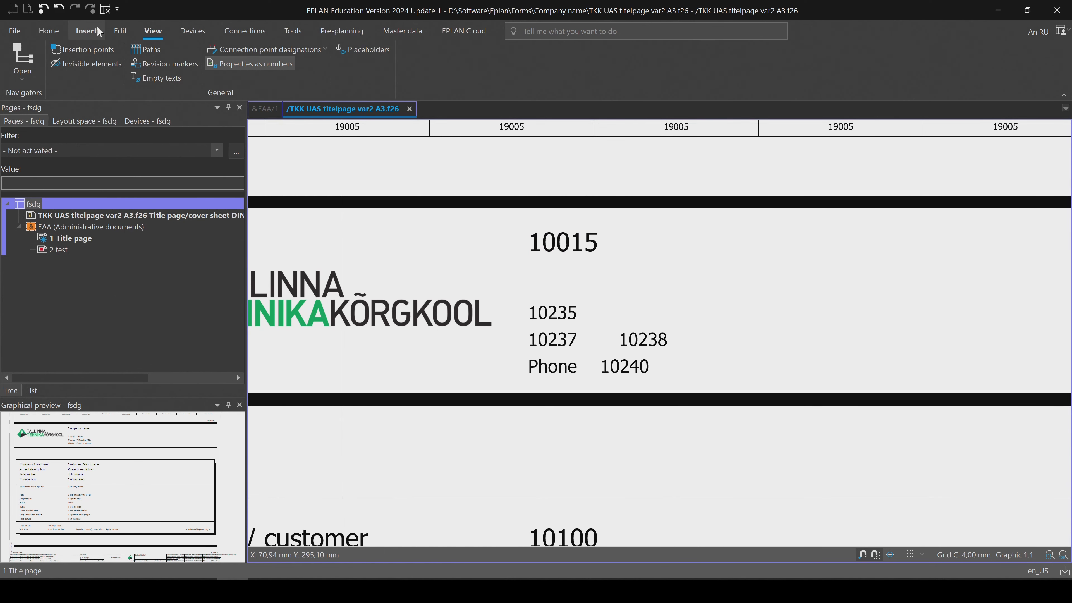
Add the text "Tallinna Tehnikakõrgkool" to the header beside the company name placeholder 10015
left_click(85, 30)
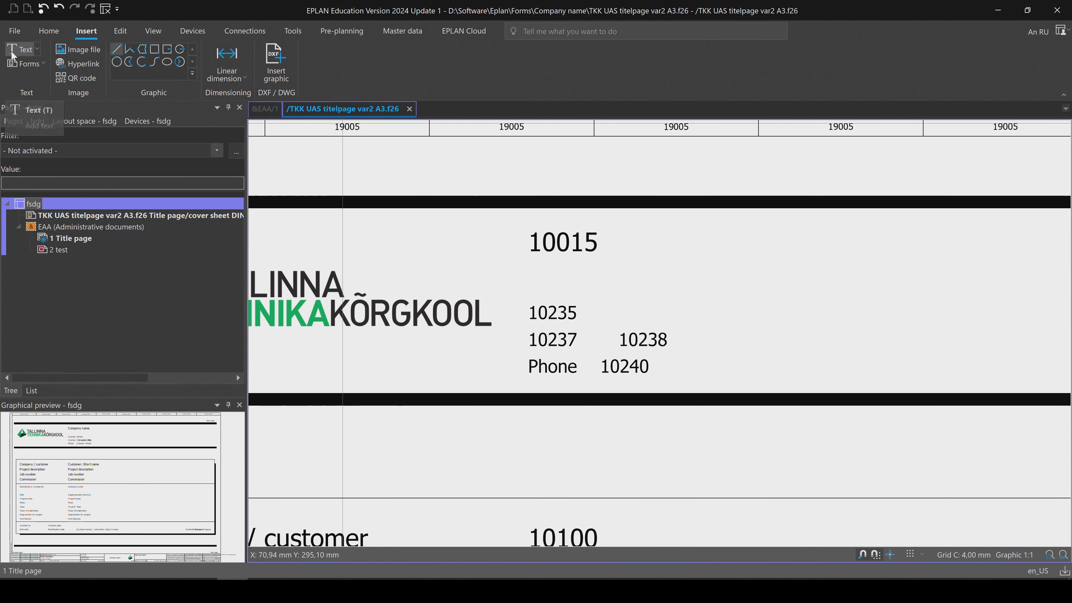
left_click(21, 49)
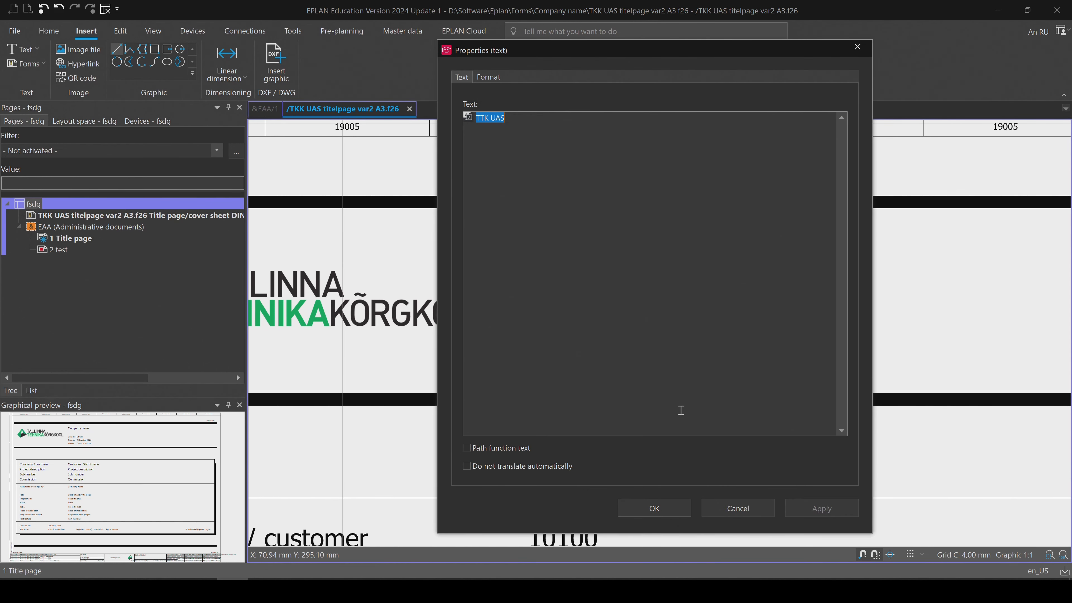
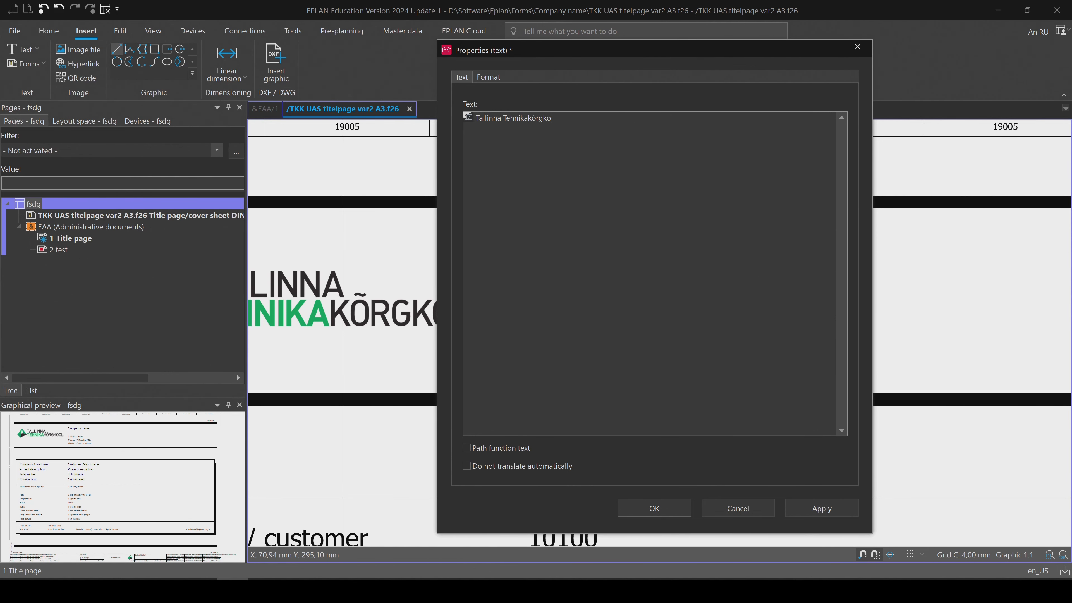
left_click(662, 507)
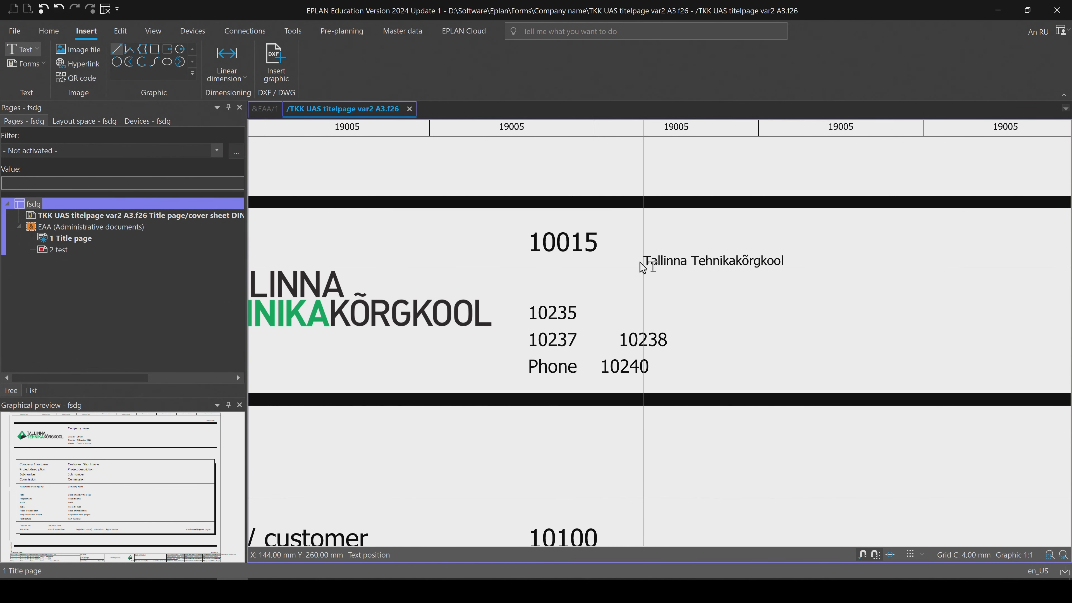
left_click(647, 255)
key("Escape")
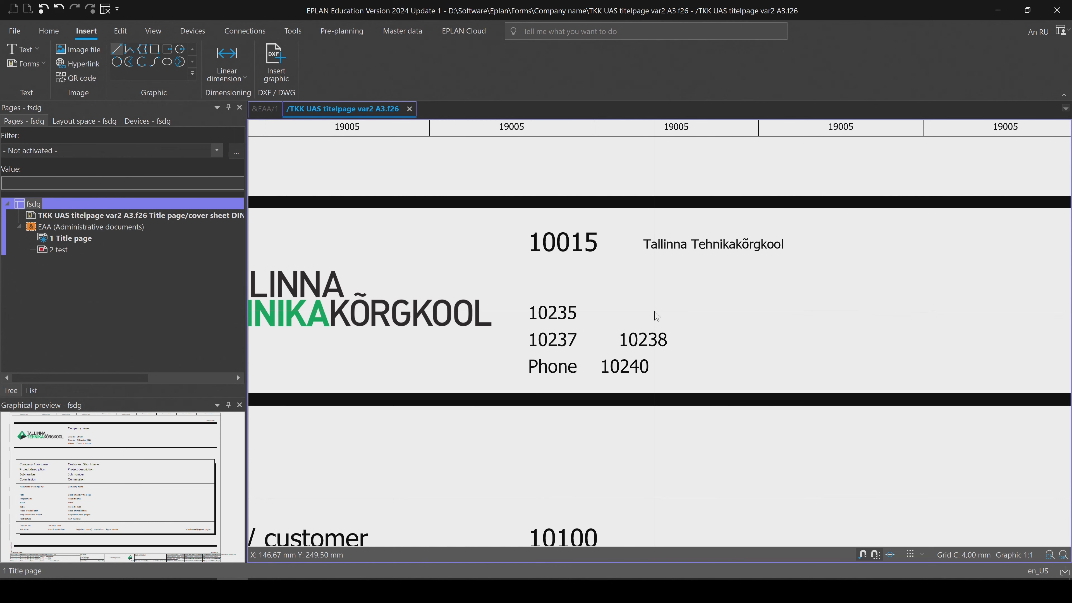
Set the "Tallinna Tehnikakõrgkool" text to font size 5,00 mm and put it in place of the company name placeholder 10015
double_click(666, 245)
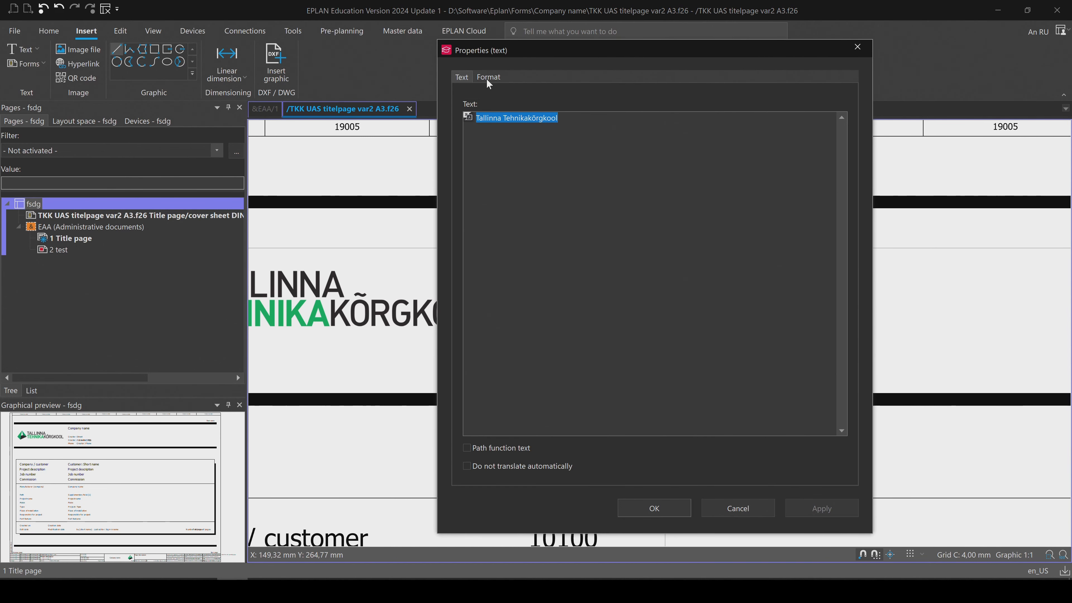
left_click(485, 78)
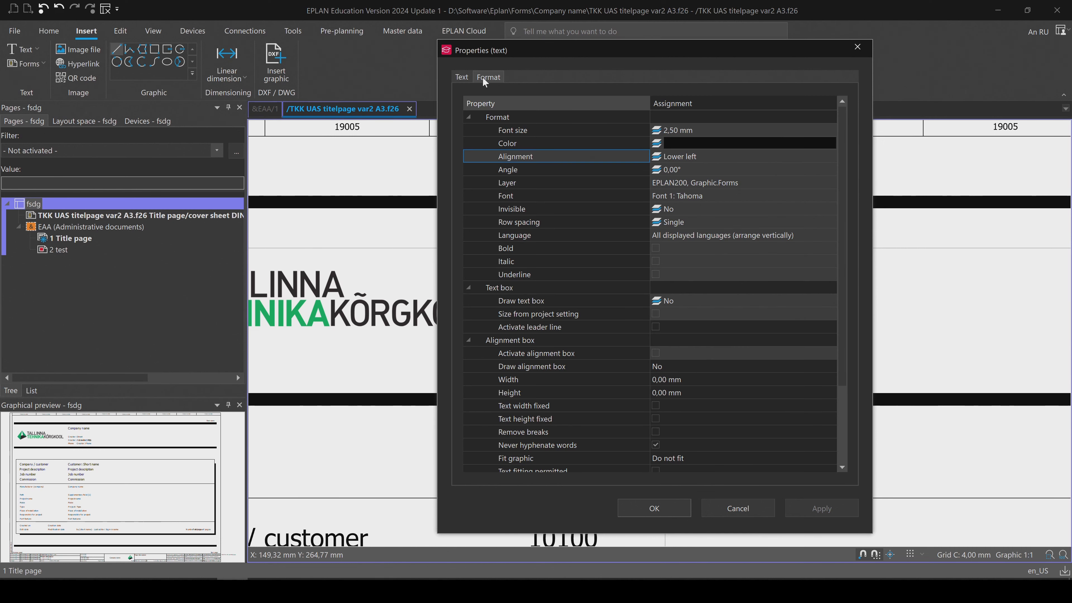
left_click(698, 130)
left_click(830, 131)
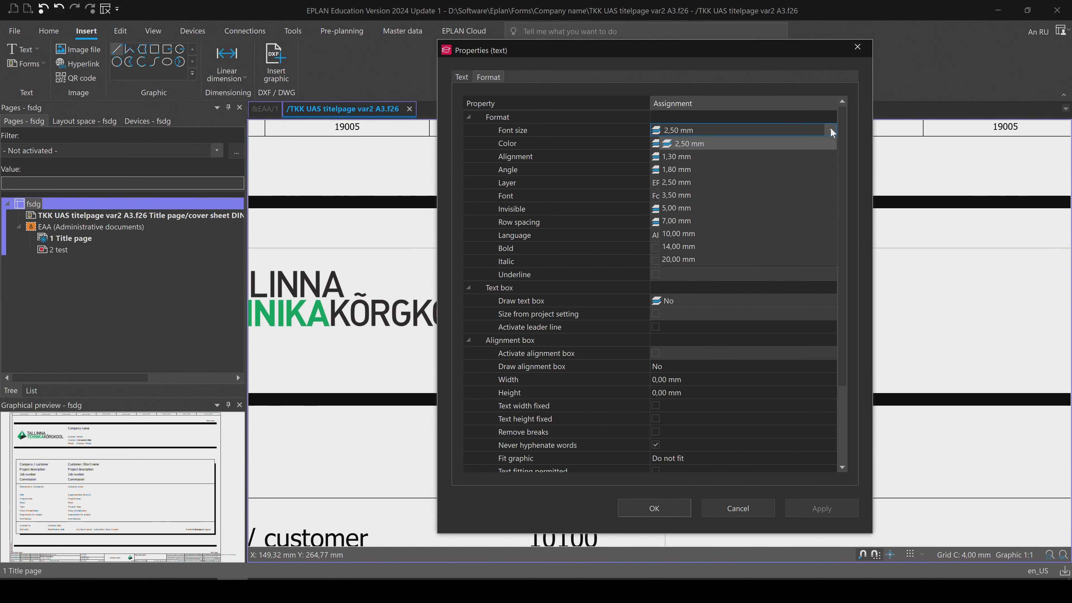
left_click(751, 209)
left_click(821, 508)
left_click(674, 509)
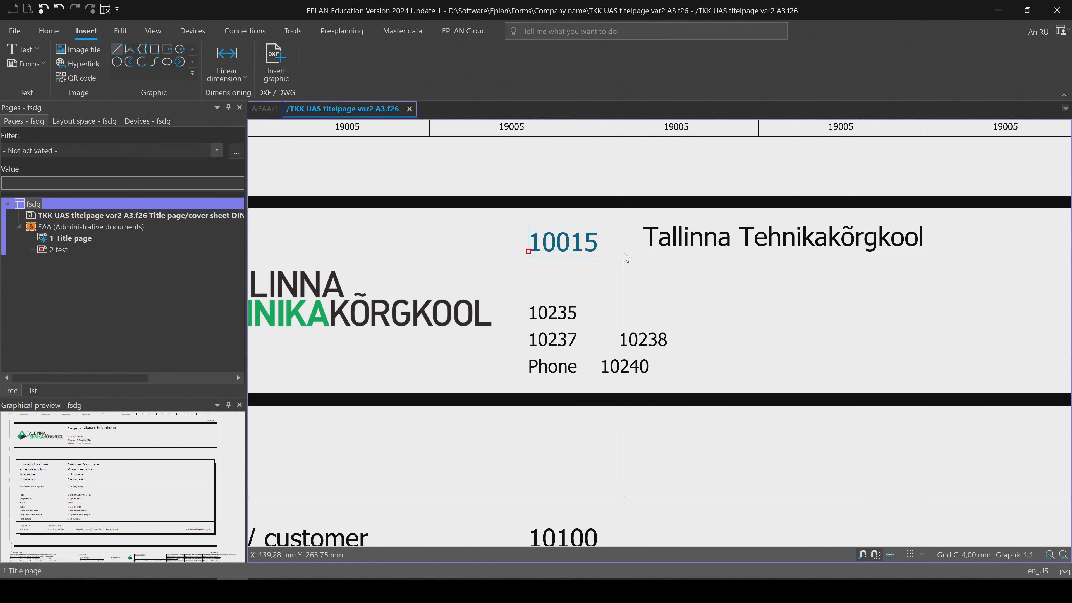
left_click_drag(695, 252, 581, 259)
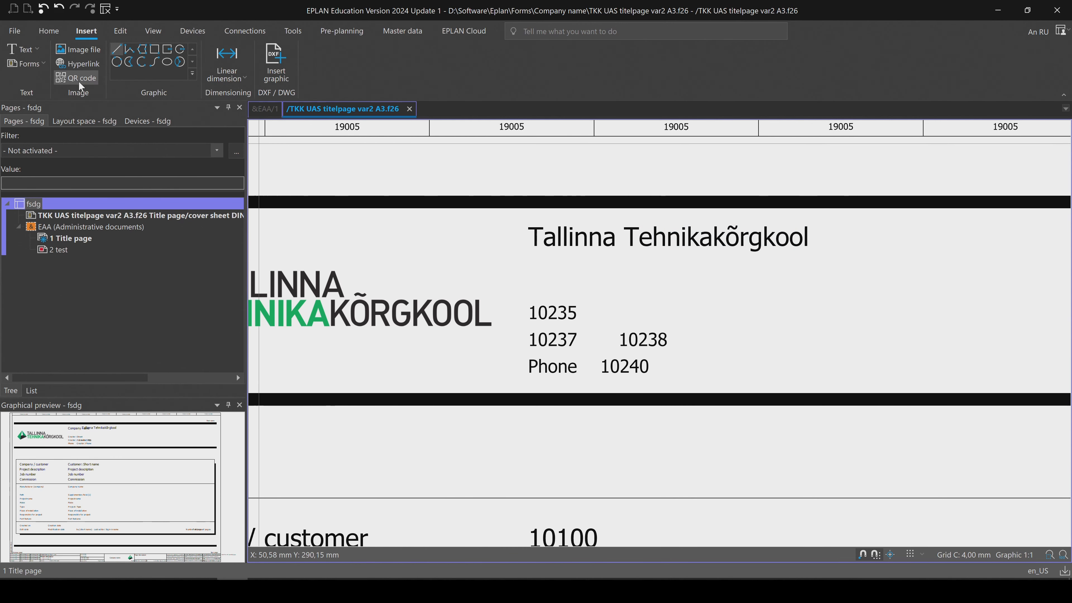
Add a multi-line text with the school's address, registration and VAT numbers, e-mail and phone beside the school name in the header
middle_click_drag(740, 313, 521, 312)
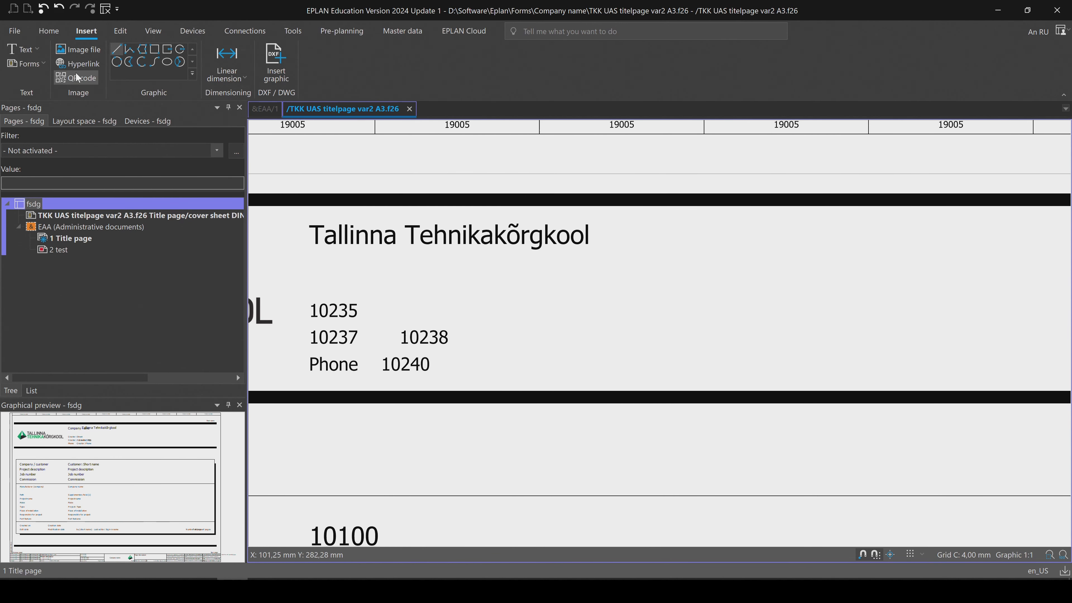
double_click(491, 234)
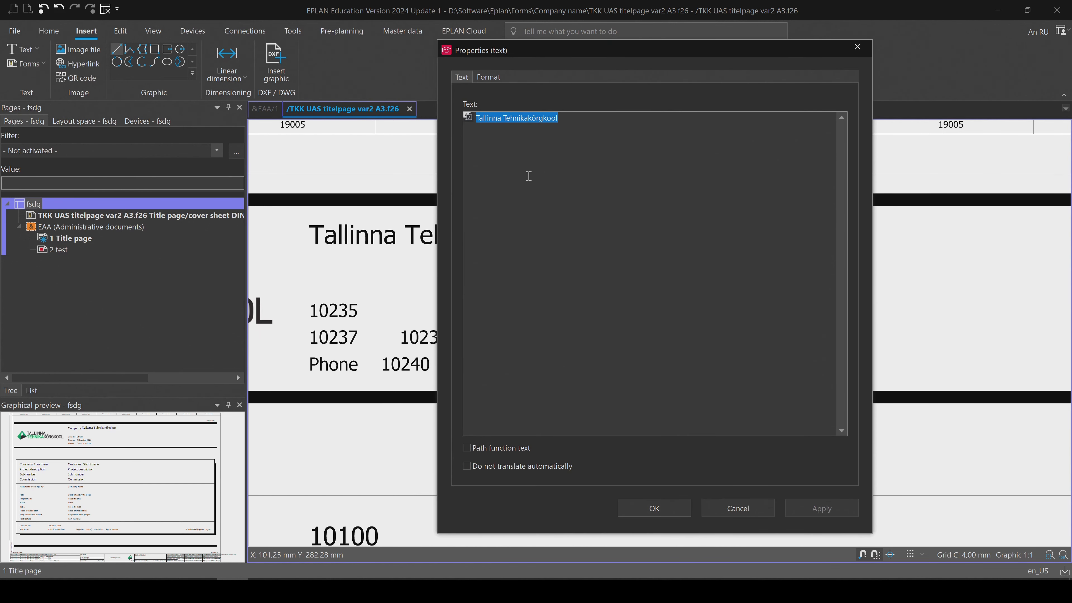
key("ctrl+v")
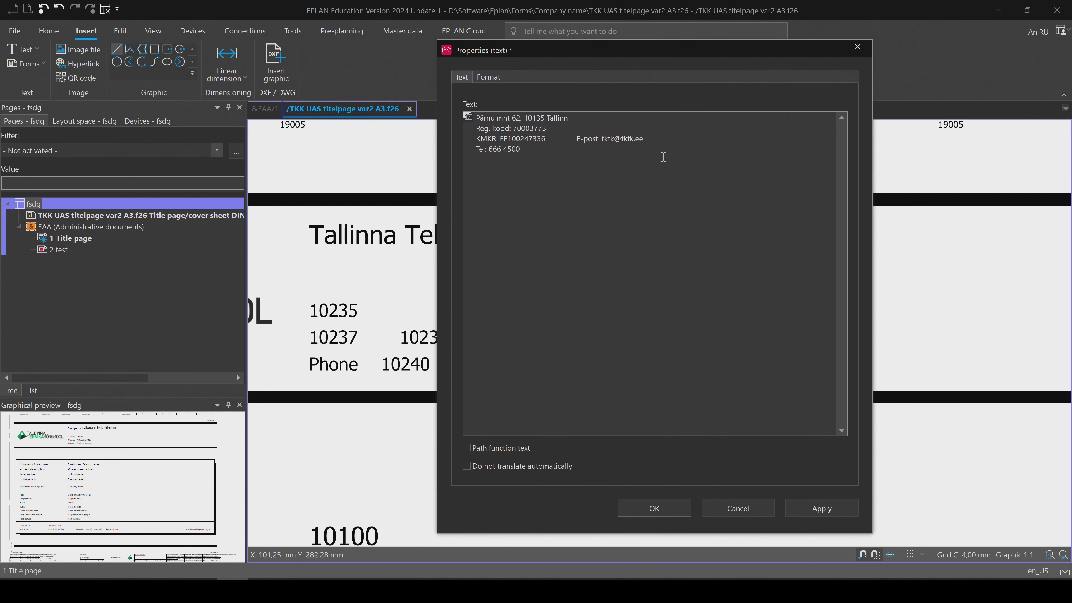
key("Return")
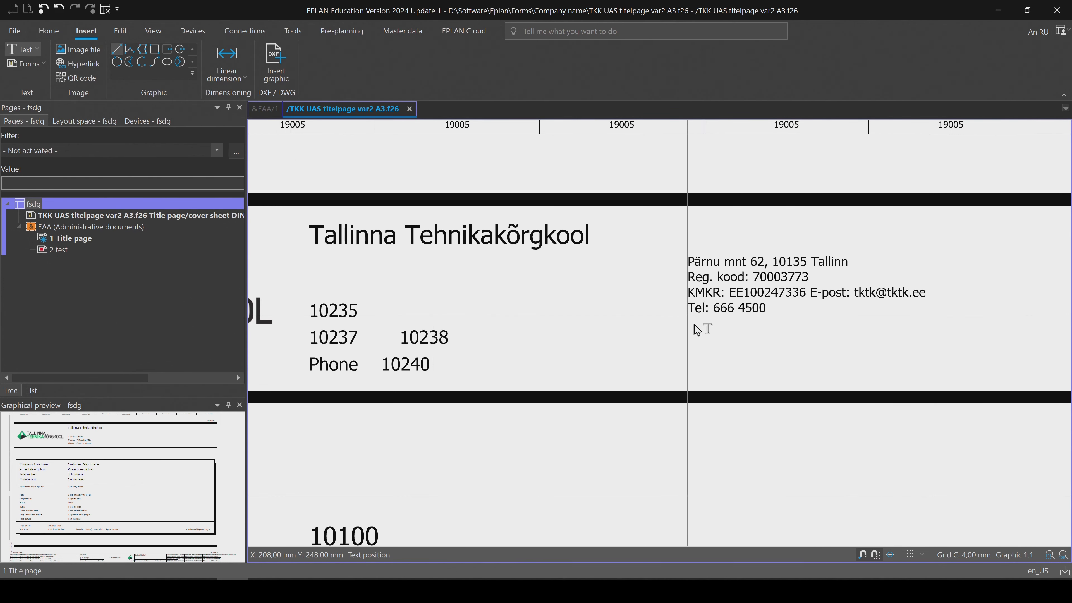
left_click(688, 316)
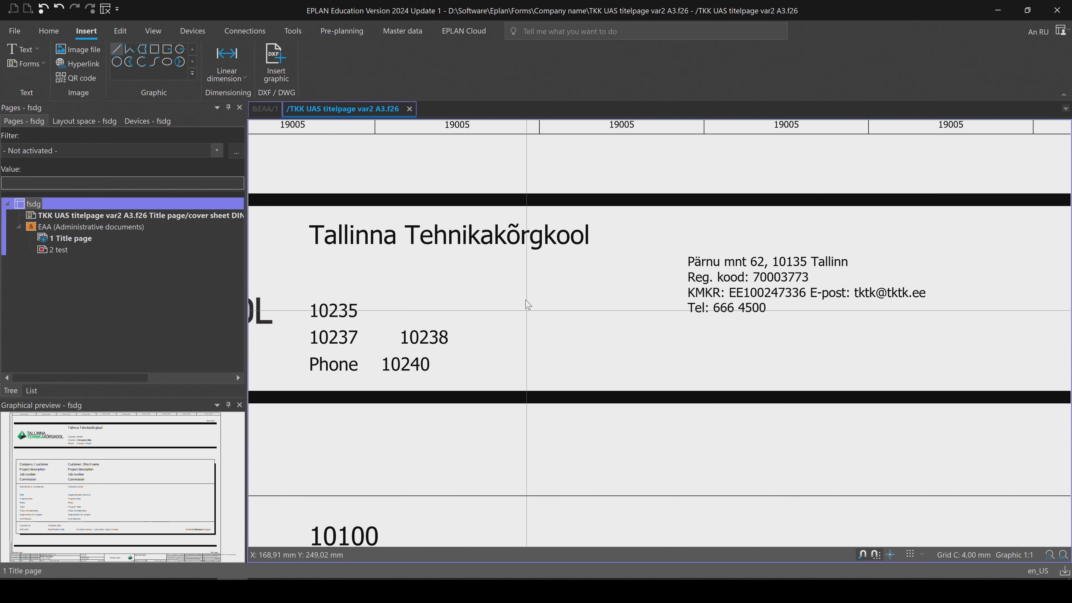
Delete the creator placeholders 10235, 10237, 10238 and 10240 and the "Phone" label from the header
middle_click_drag(561, 299, 674, 274)
left_click_drag(604, 365, 427, 255)
key("Delete")
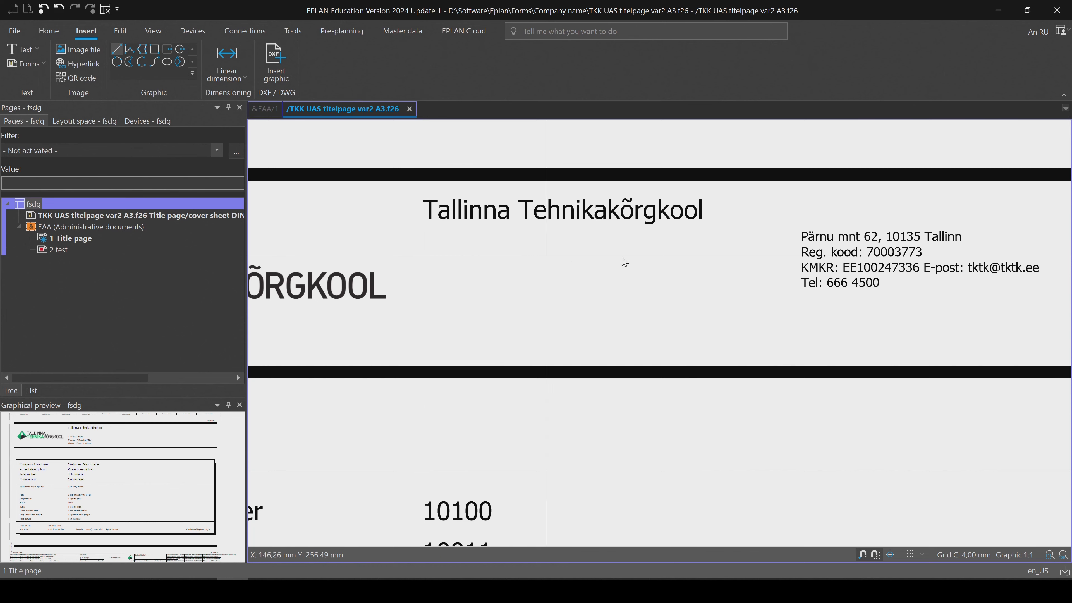
Move the contact details directly under the school name, aligned at its start, and shift both texts up to sit beside the logo
left_click_drag(759, 264, 435, 314)
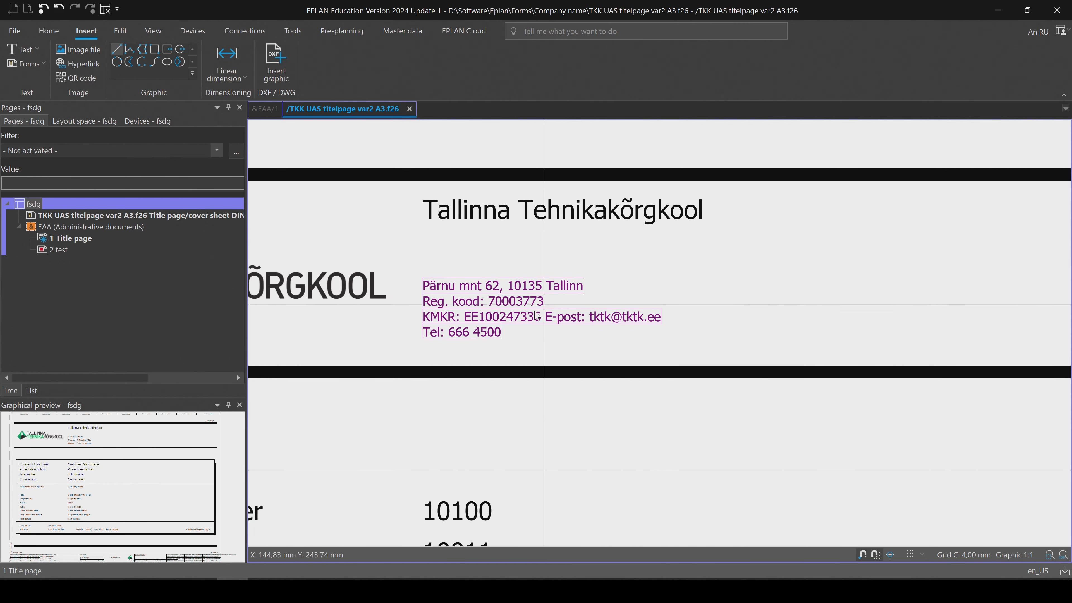
left_click_drag(502, 218, 502, 257)
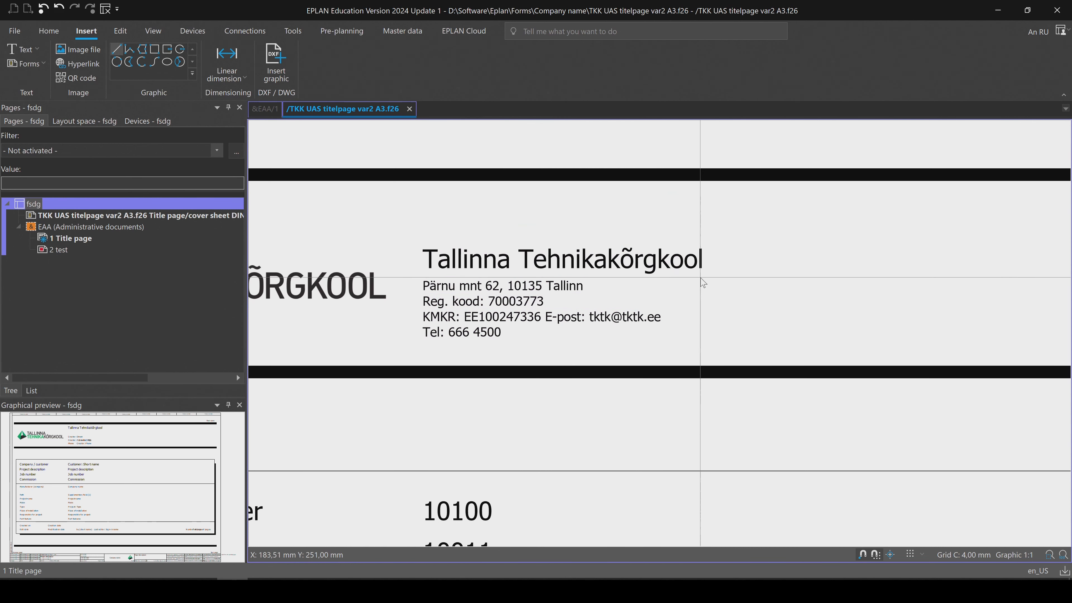
left_click_drag(724, 344, 450, 226)
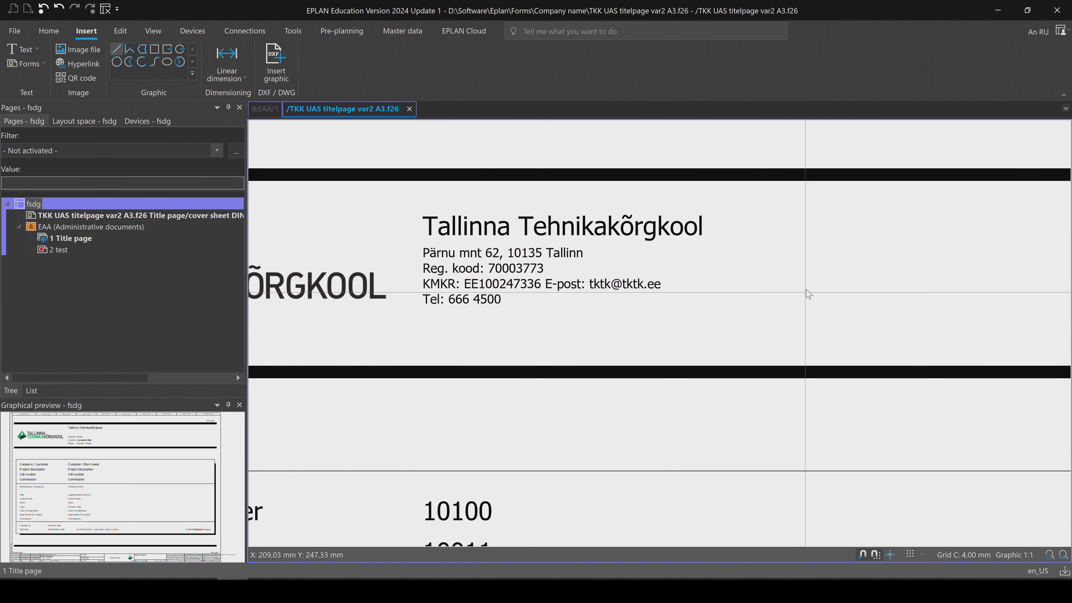
Change the placeholder 10100 beside the "Company / customer" label to the project property Creator: Full name
scroll(798, 302, "down", 2)
scroll(759, 308, "down", 3, "ctrl")
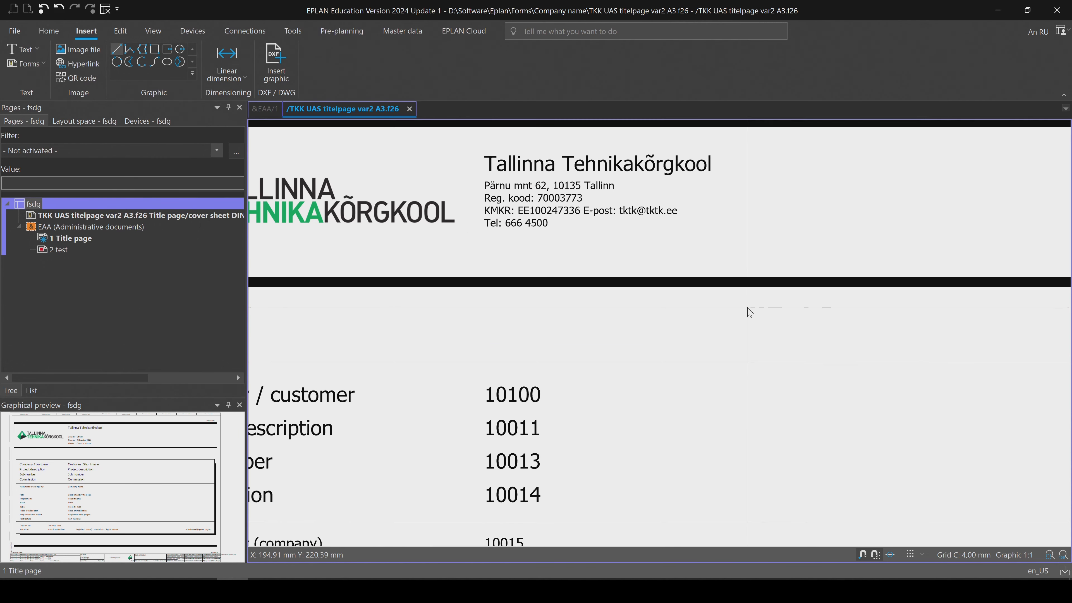
middle_click_drag(673, 418, 698, 235)
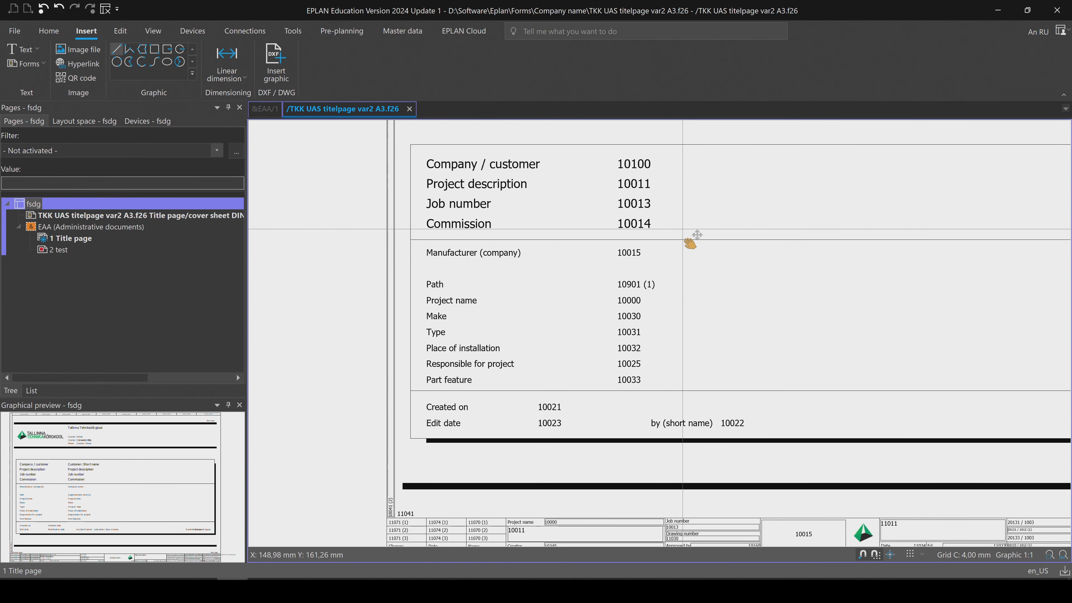
scroll(496, 160, "up", 2, "ctrl")
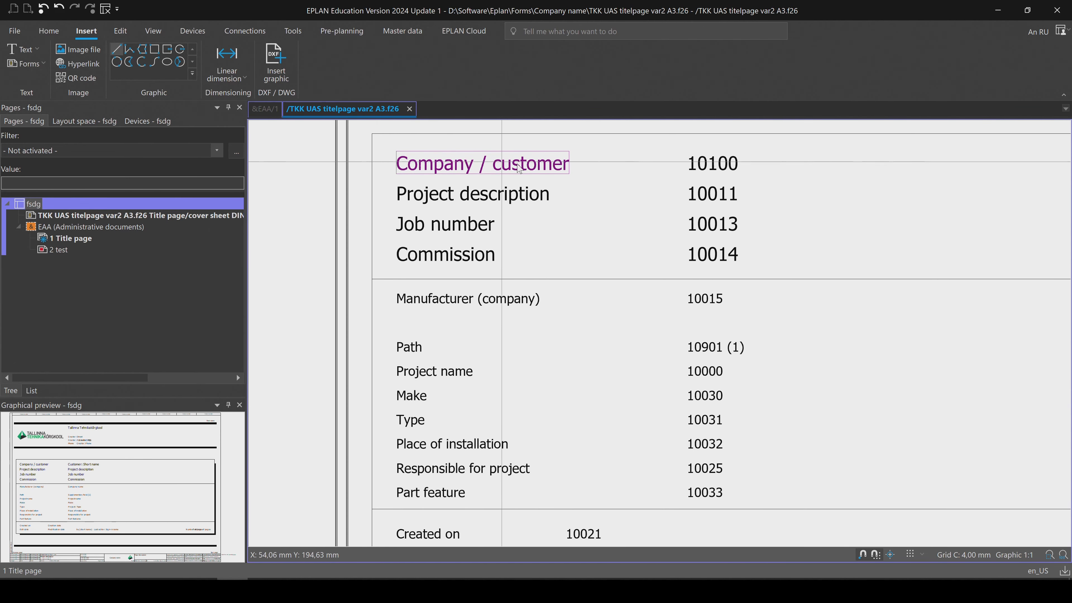
scroll(629, 295, "down", 2)
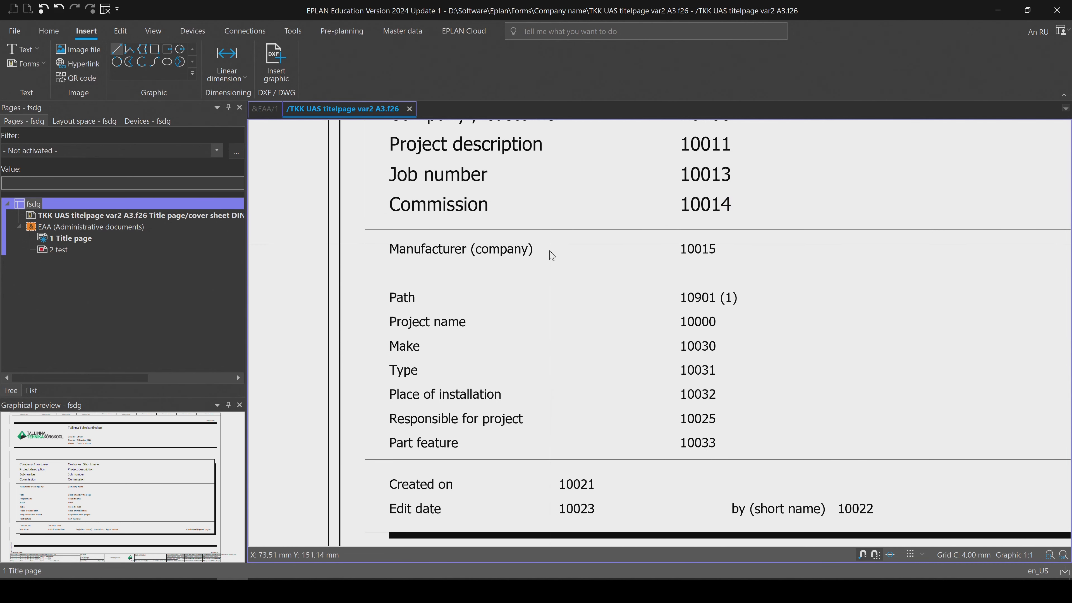
middle_click_drag(550, 253, 540, 392)
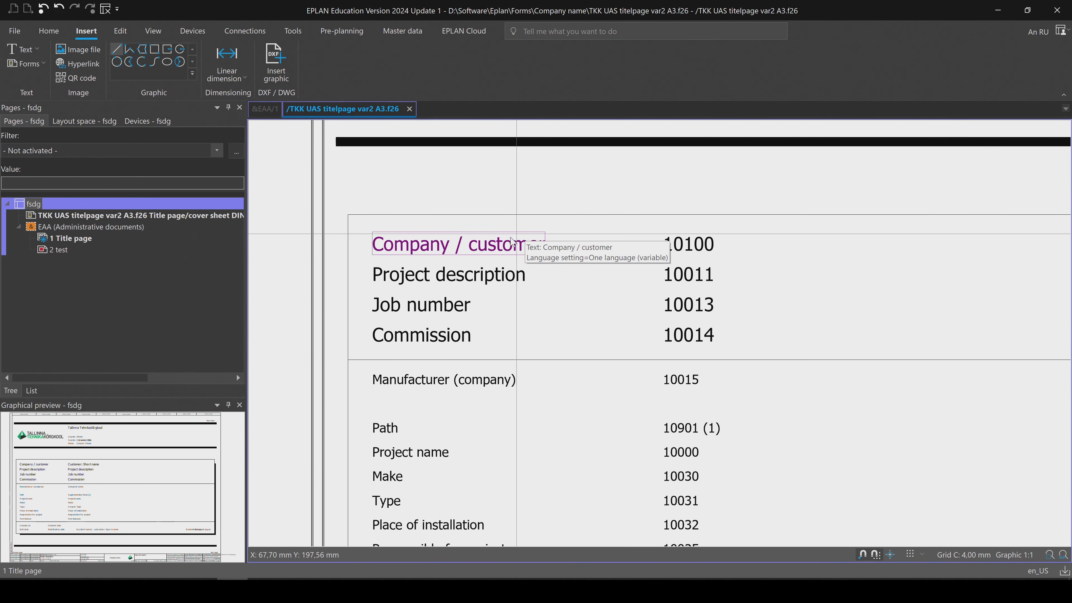
mouse_move(584, 246)
middle_mouse_down()
mouse_move(576, 350)
mouse_move(502, 309)
mouse_move(622, 308)
middle_mouse_up()
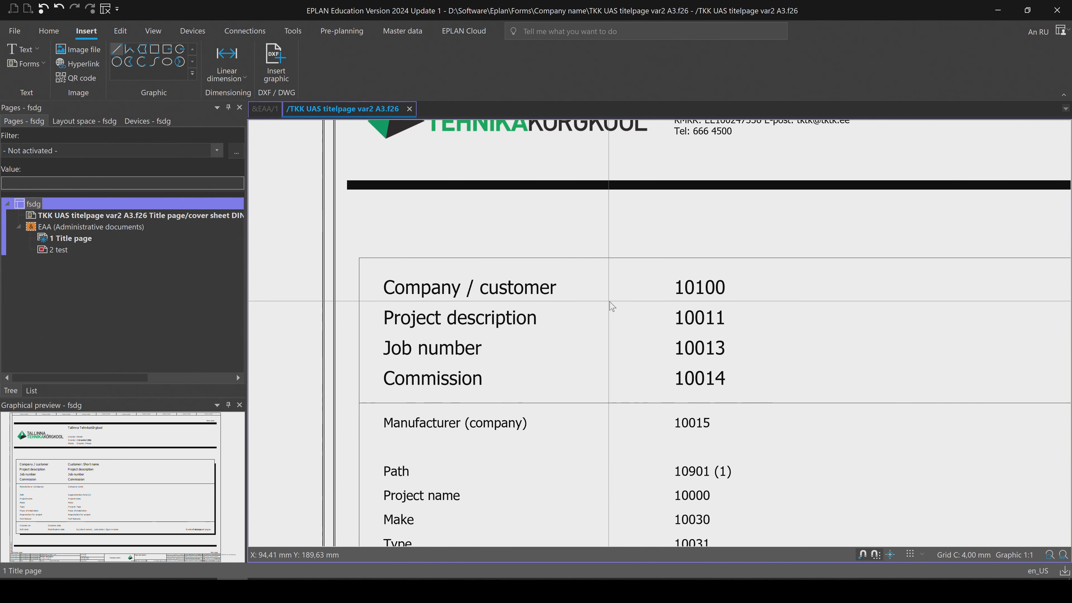
double_click(709, 292)
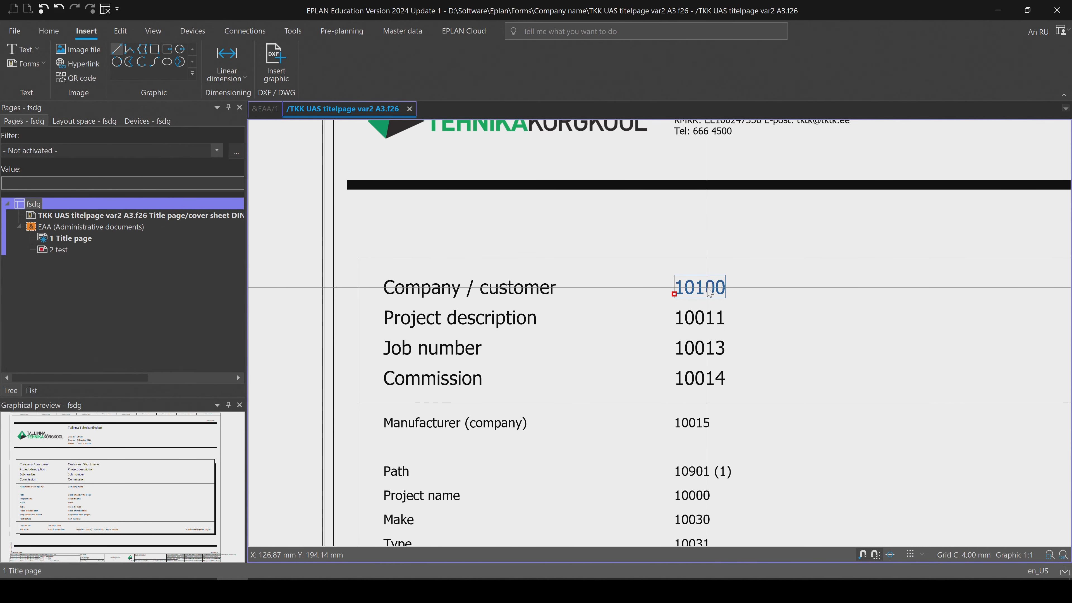
left_click(166, 87)
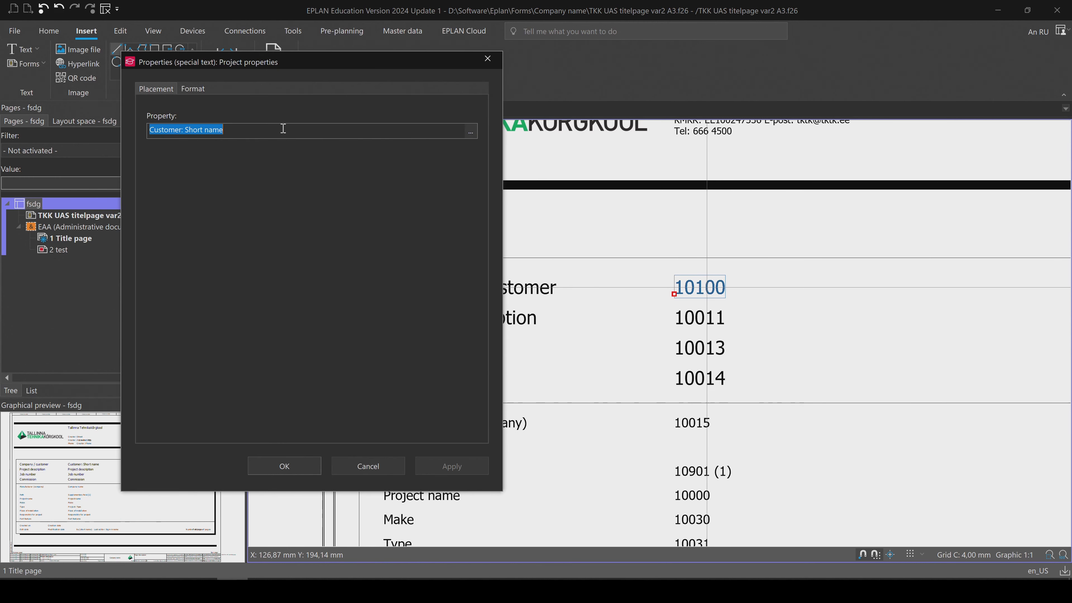
left_click(458, 129)
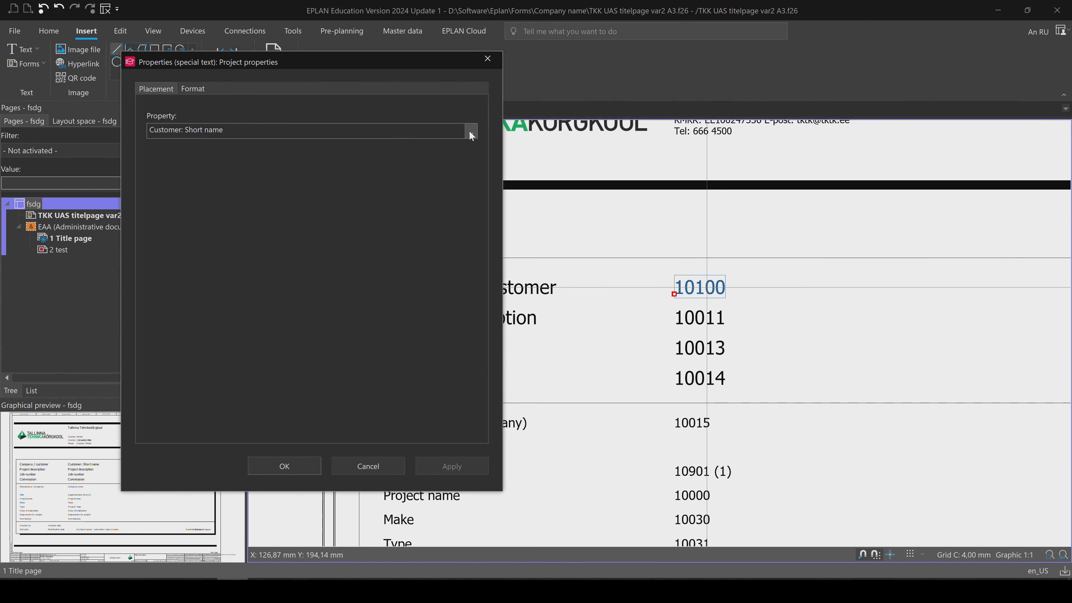
left_click(471, 131)
type("cra")
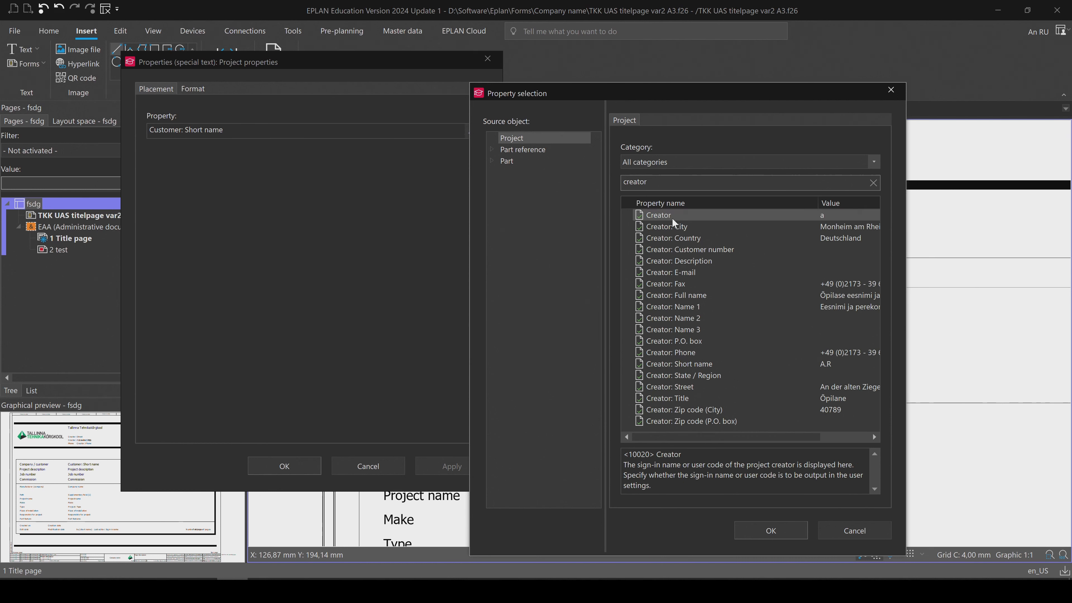
left_click(695, 296)
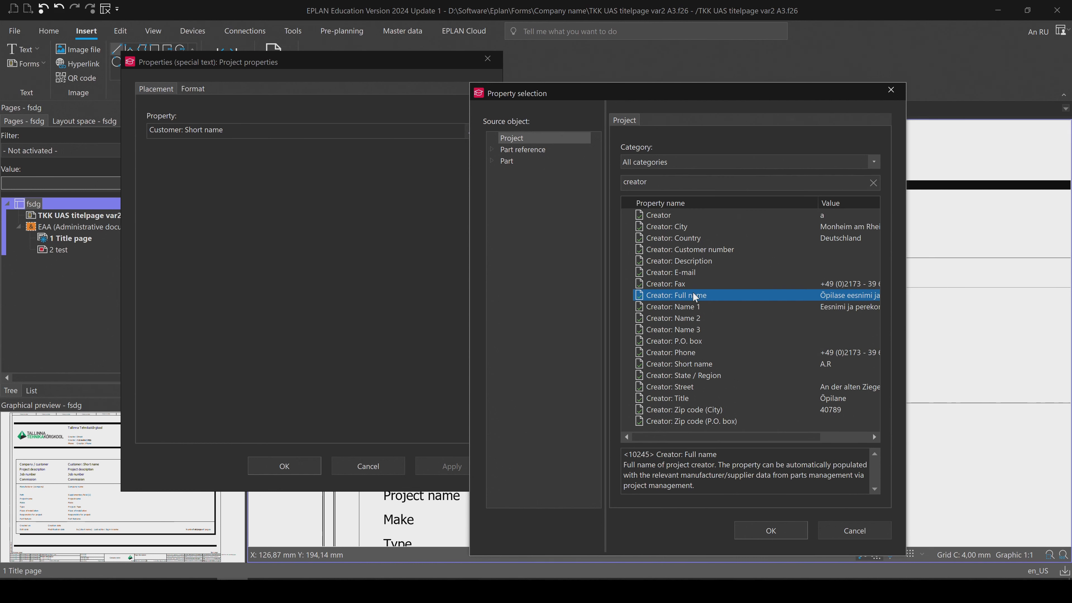
left_click(781, 531)
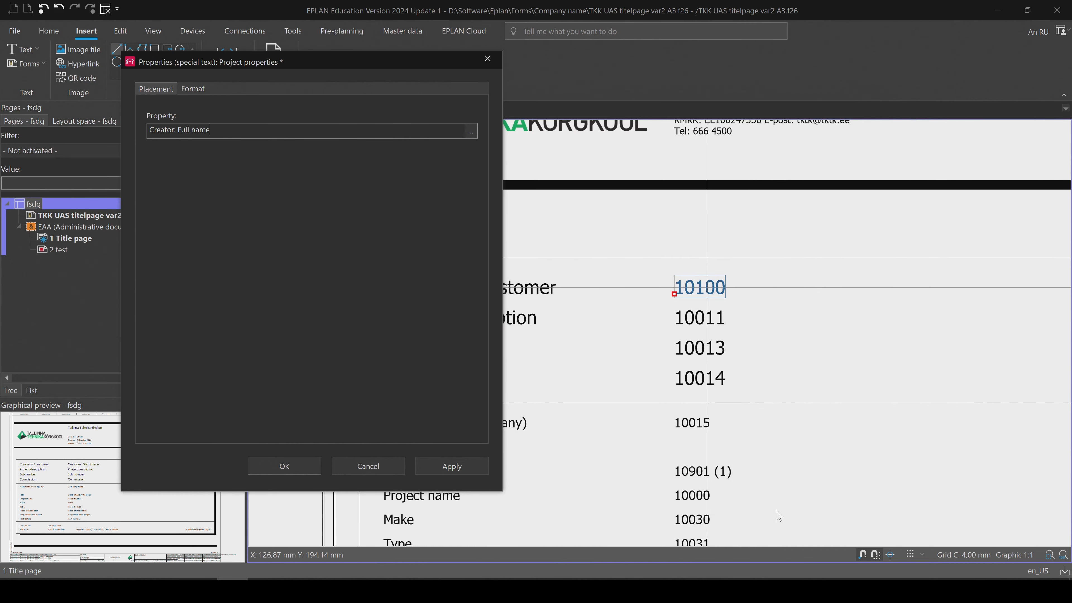
left_click(284, 466)
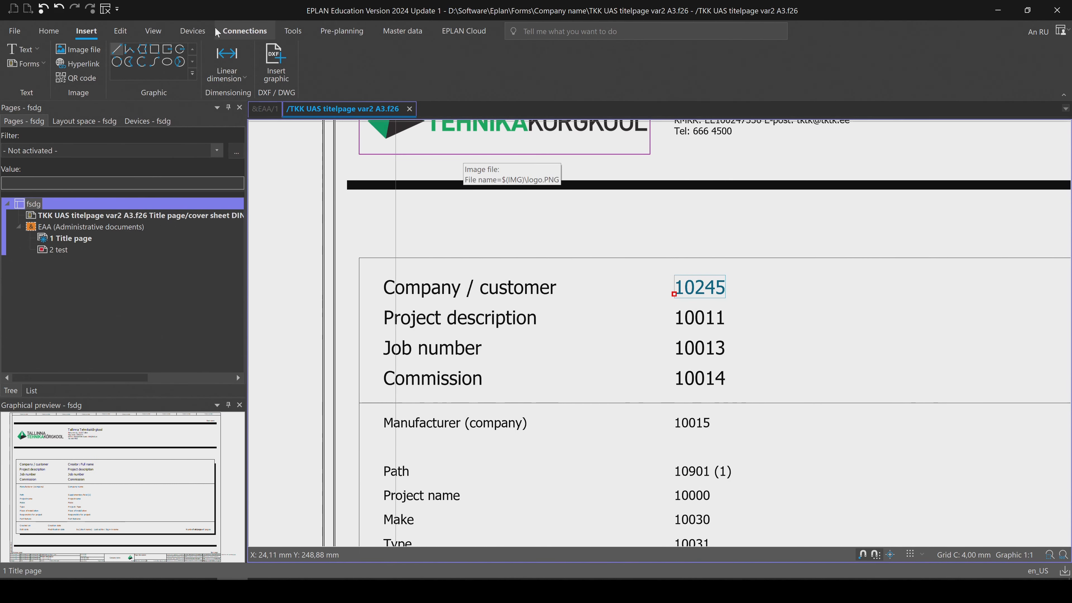
Display the form's placeholders as property names to check the new assignment, and return them to numbers
left_click(153, 31)
left_click(246, 64)
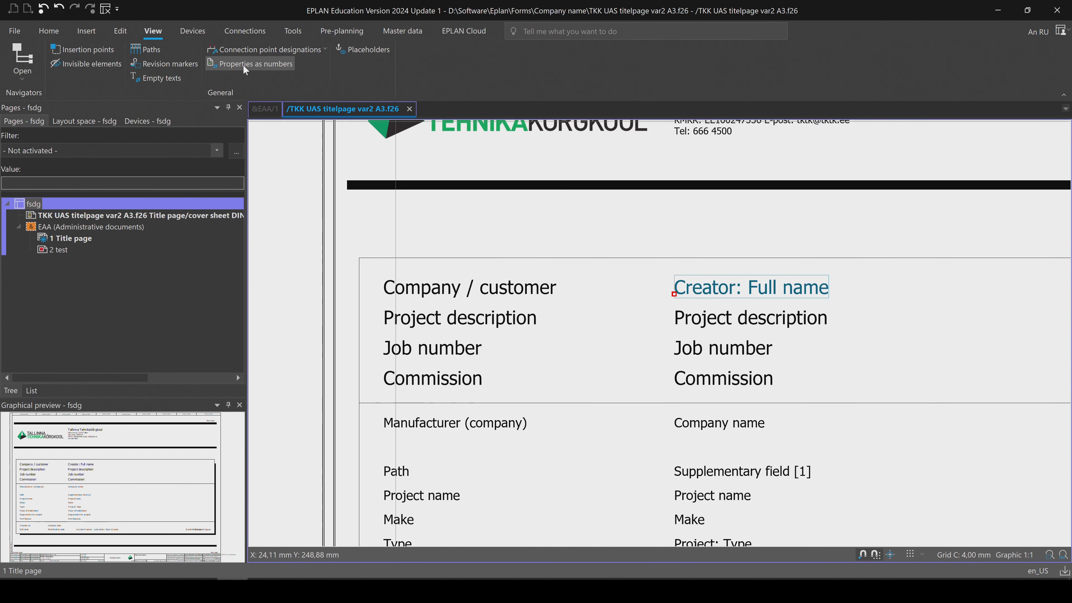
left_click(242, 64)
Replace the "Company / customer" label with "Stundent name:" and check its placeholder by property name
double_click(471, 285)
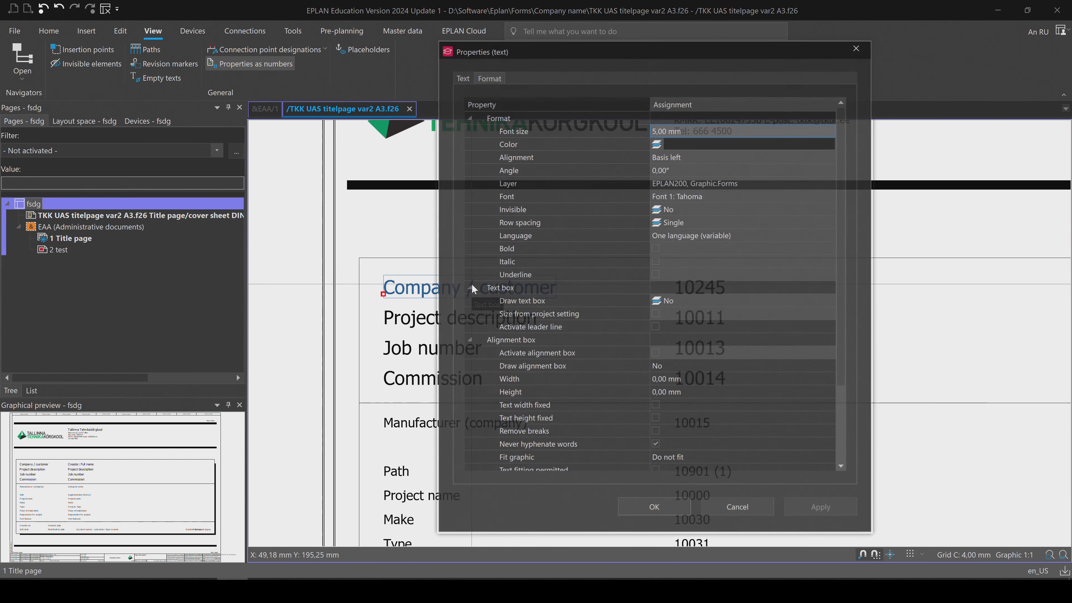
left_click(463, 75)
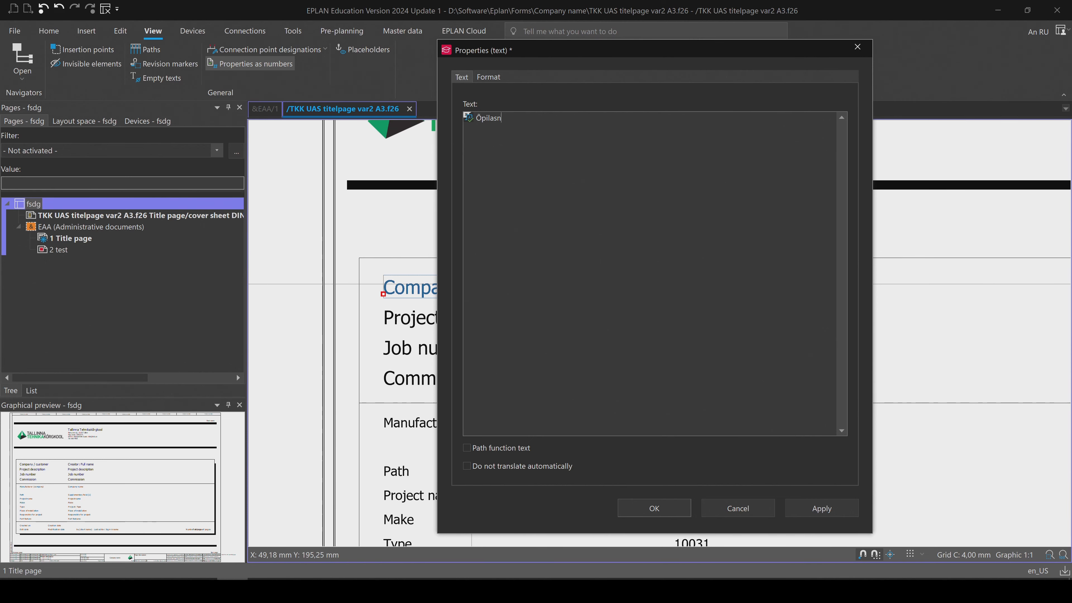
left_click(660, 503)
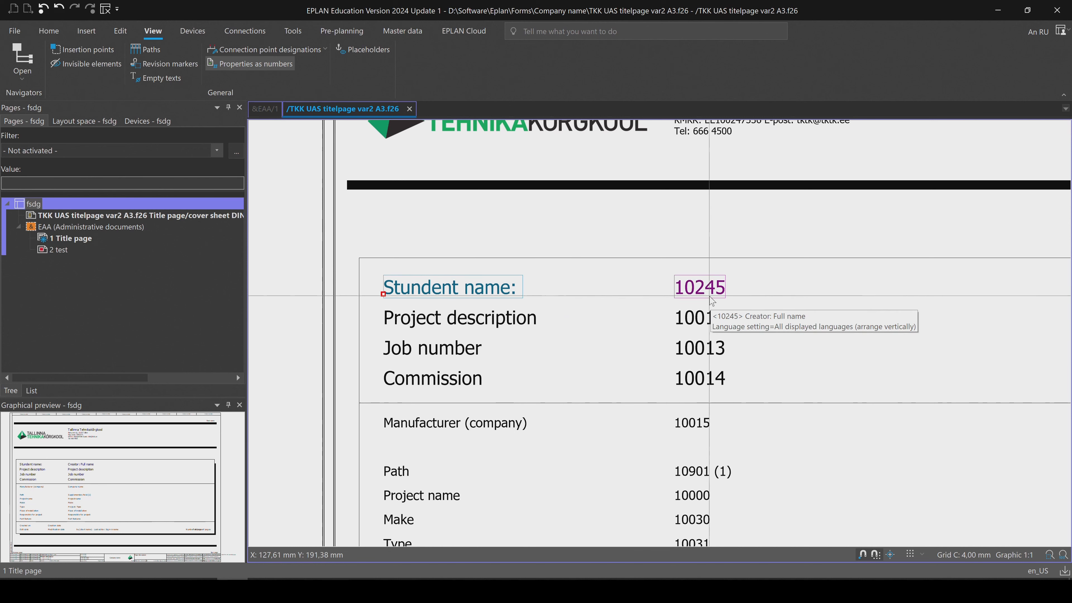
left_click(277, 63)
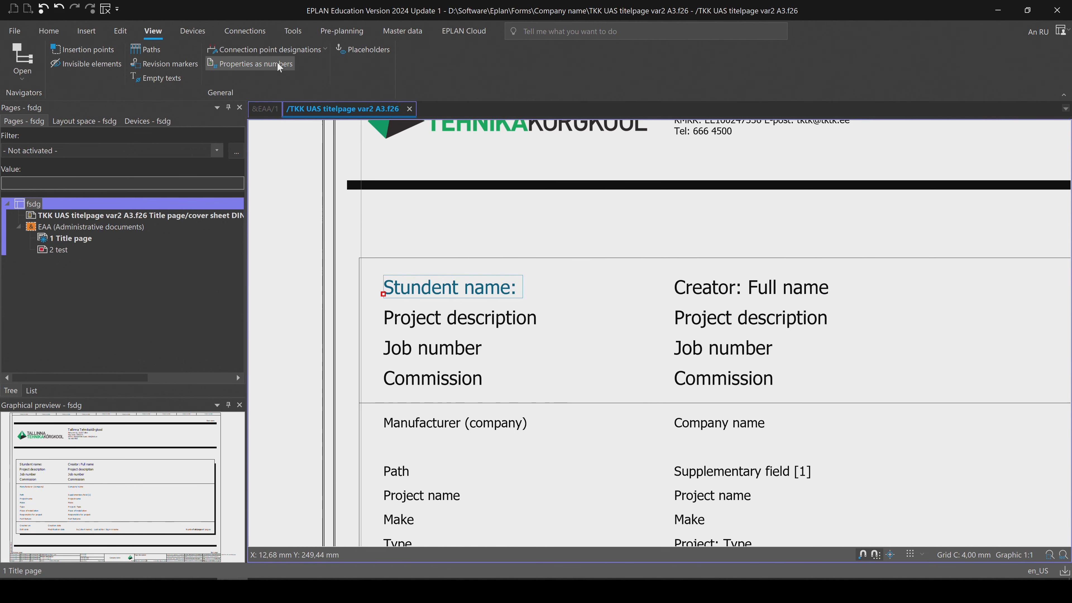
left_click(277, 62)
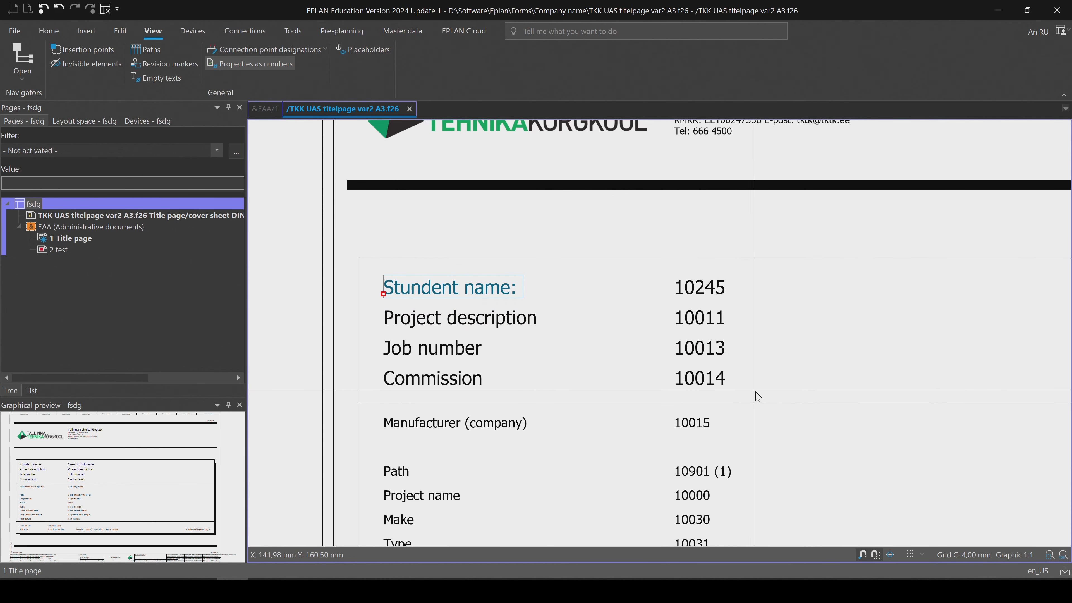
left_click_drag(758, 396, 381, 298)
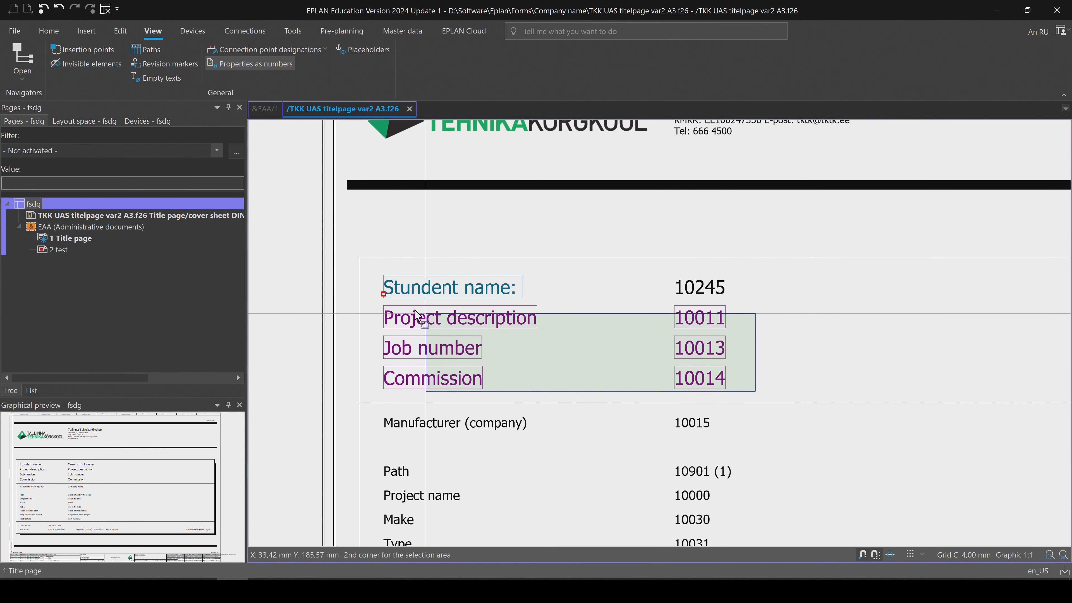
left_click(555, 353)
double_click(700, 317)
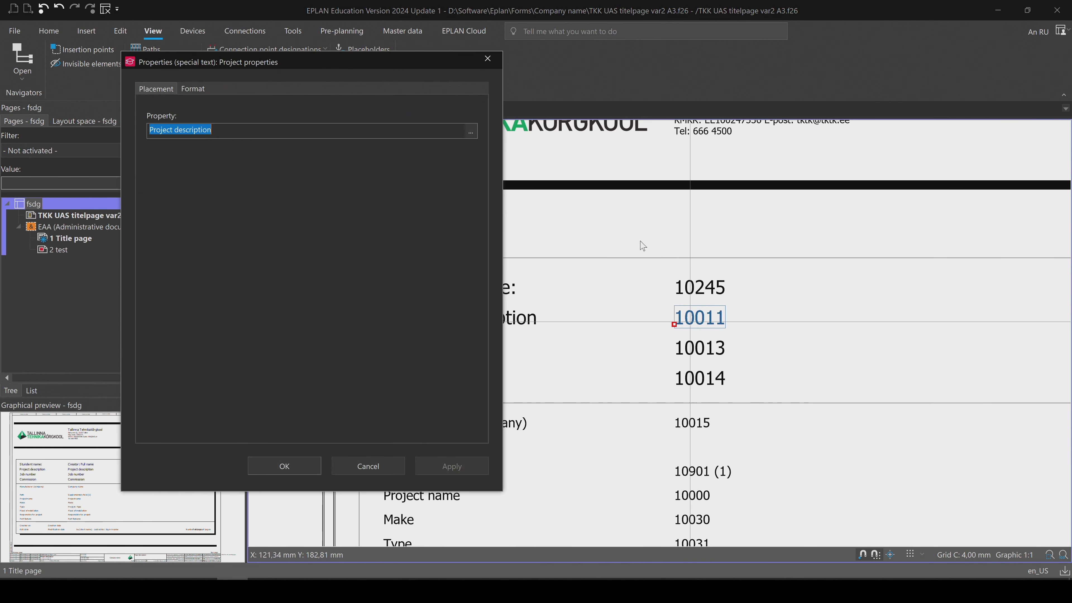
left_click(471, 131)
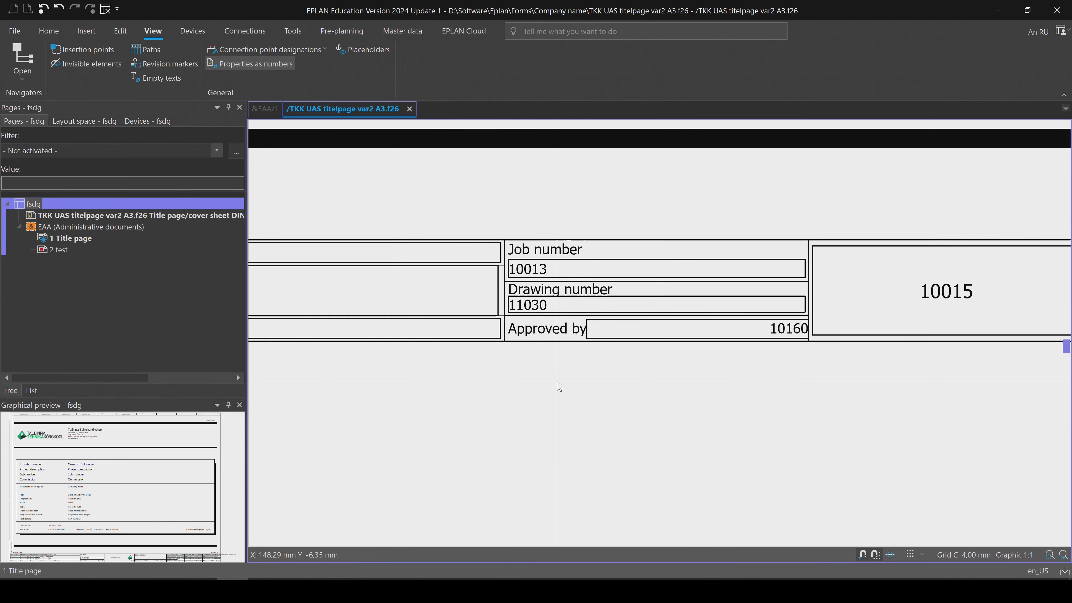
Examine which properties the Job number, Drawing number and Approved by fields use in the plot frame's title block
scroll(553, 372, "up", 2)
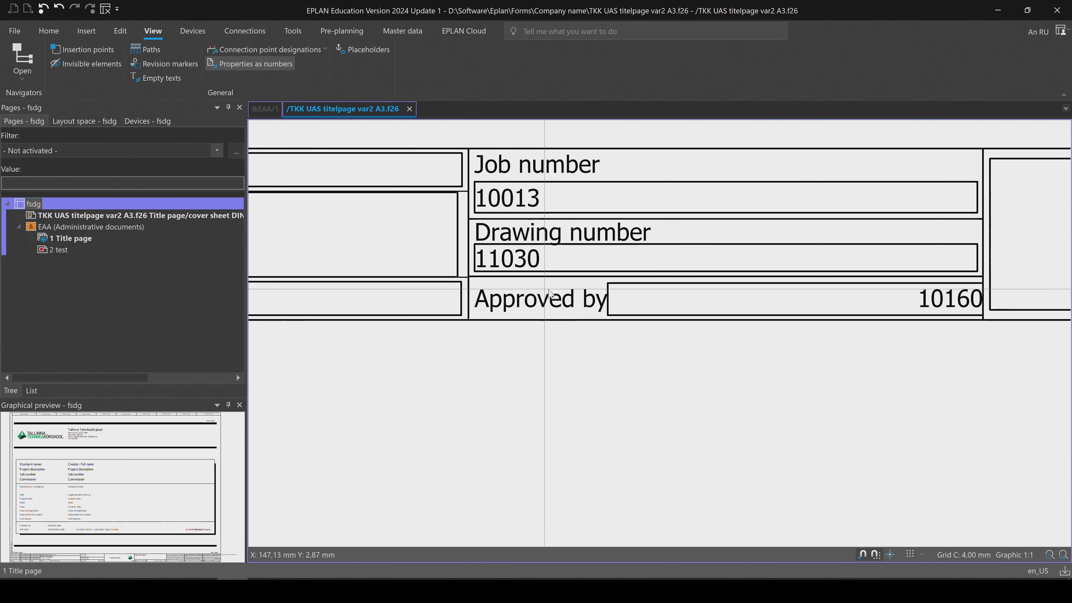
left_click(255, 64)
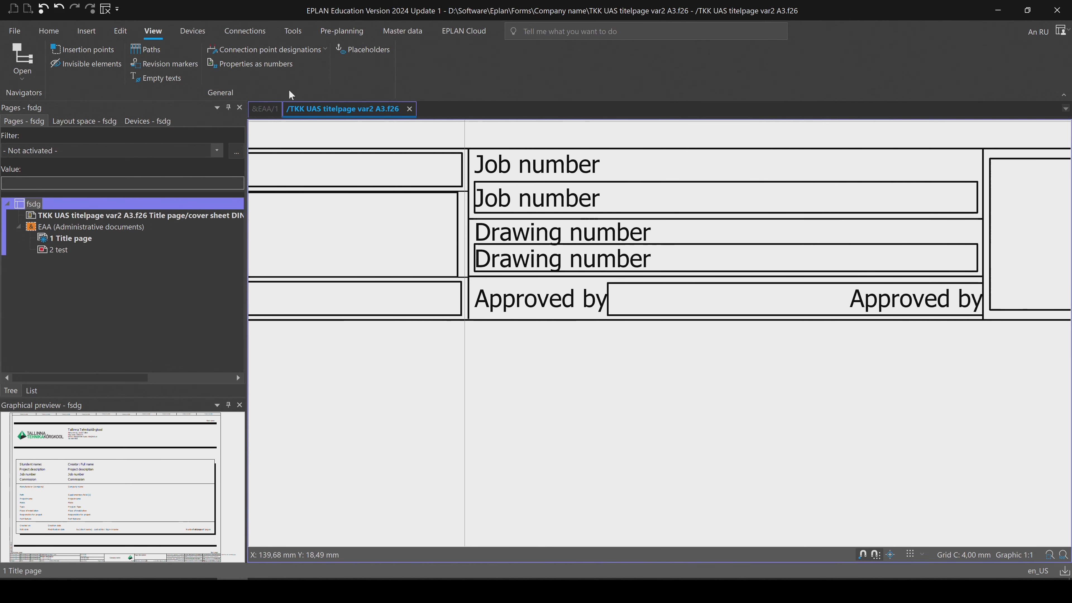
left_click(247, 68)
Change the placeholder 10011 beside the "Project description" label to the project property Approved by
scroll(528, 247, "down", 3)
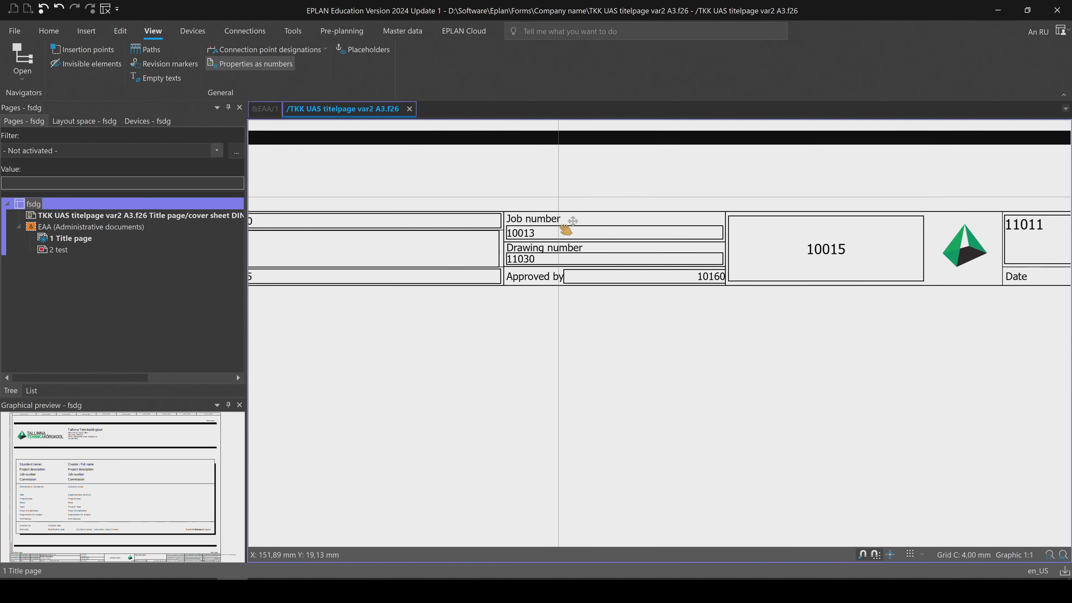
middle_click_drag(568, 227, 583, 389)
middle_click_drag(558, 184, 667, 423)
middle_click_drag(608, 316, 661, 495)
middle_click_drag(645, 190, 654, 267)
double_click(654, 267)
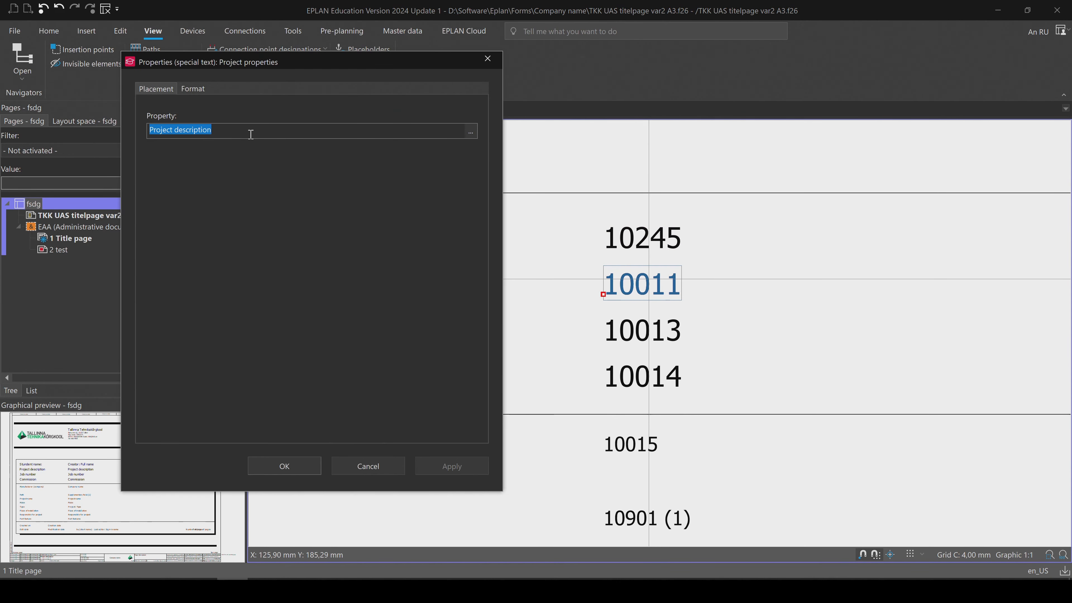
left_click(466, 134)
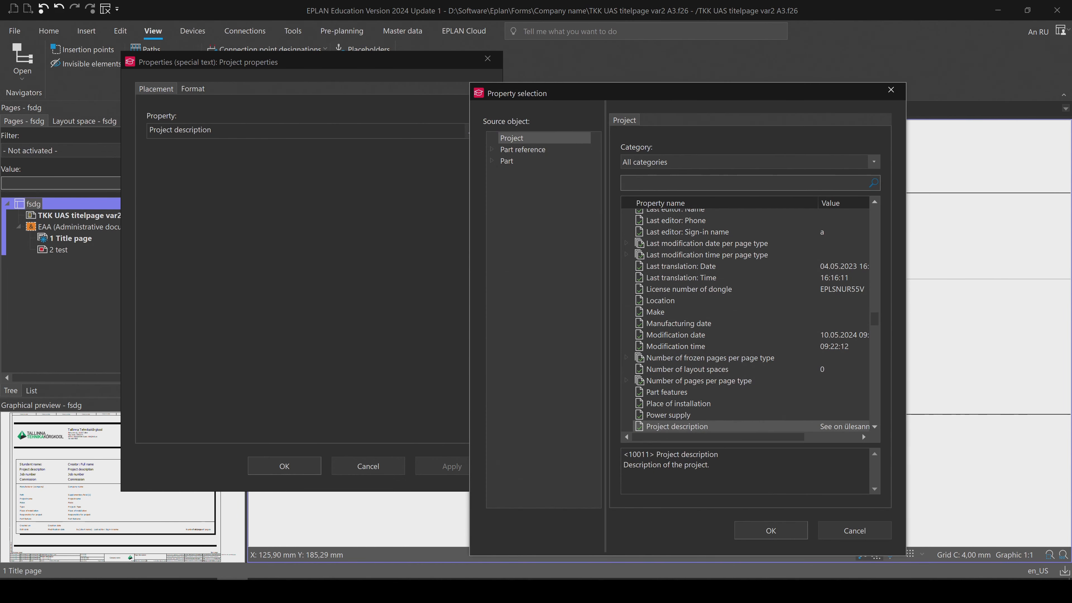
type("app")
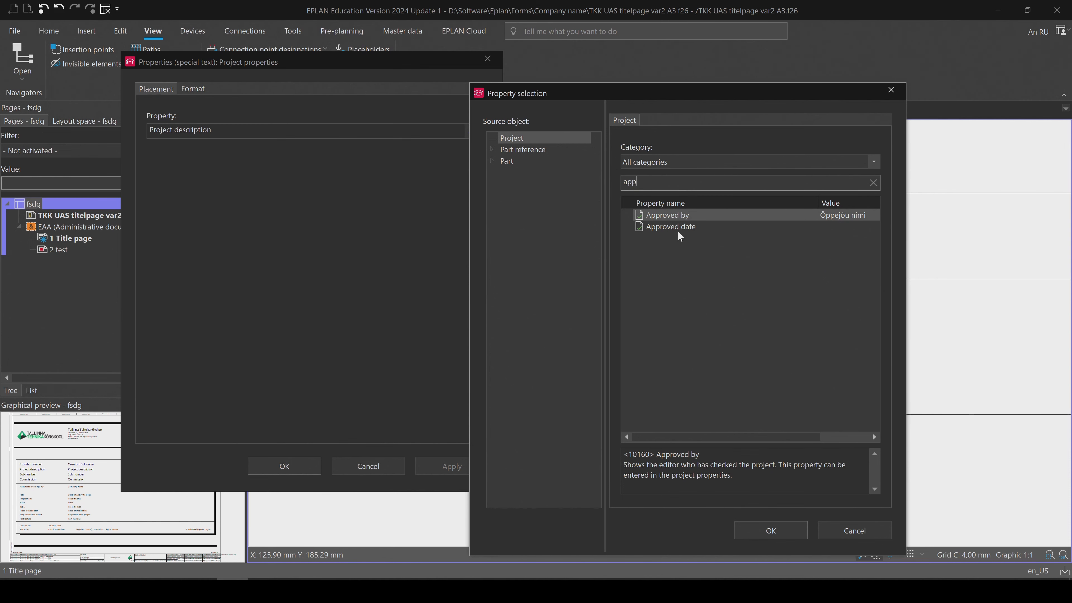
left_click(670, 216)
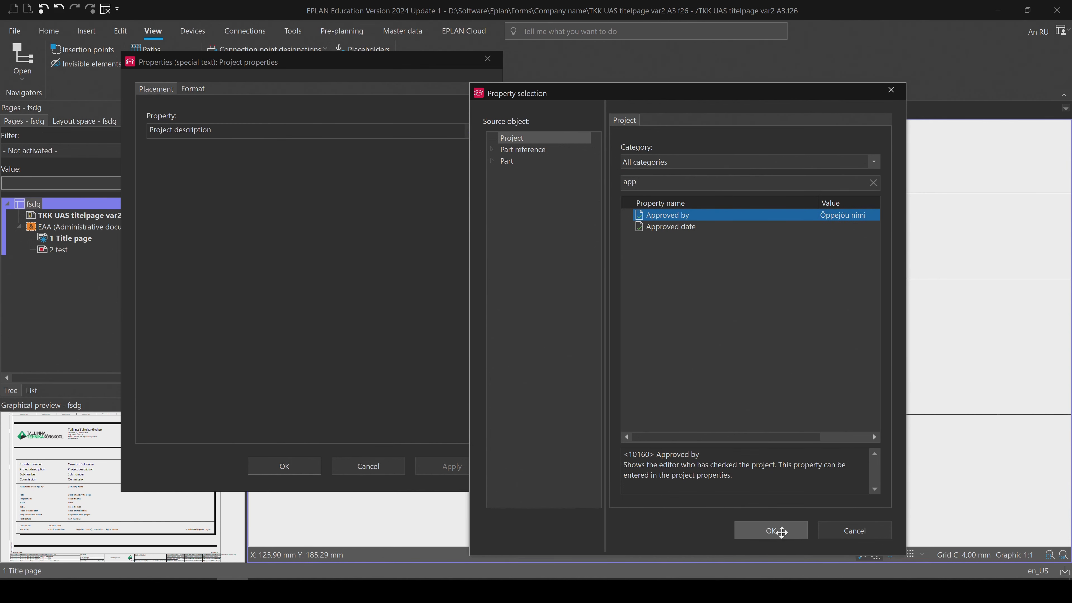
left_click(771, 530)
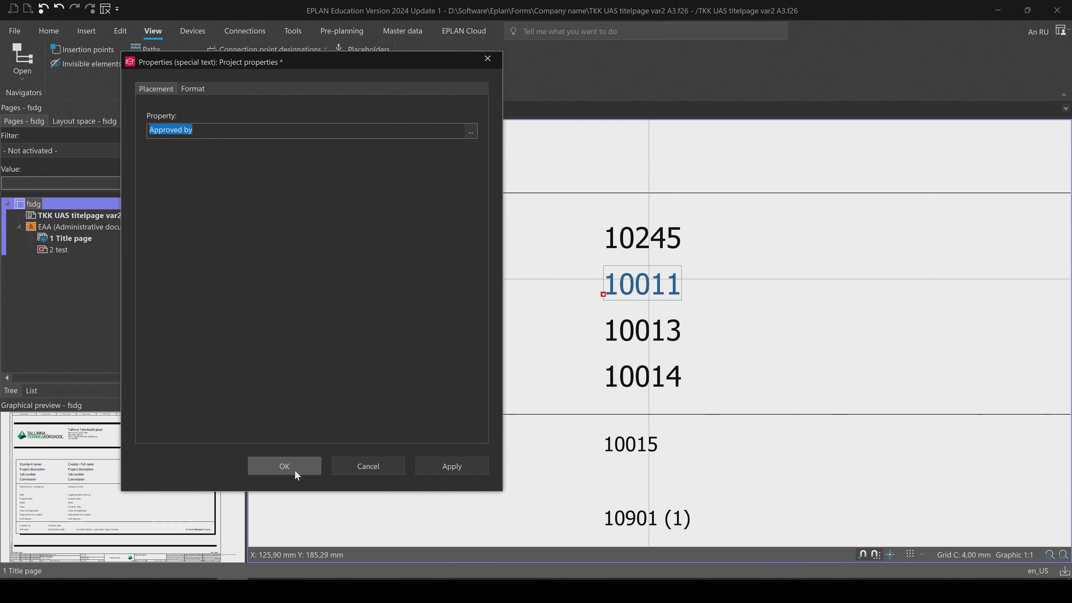
left_click(285, 465)
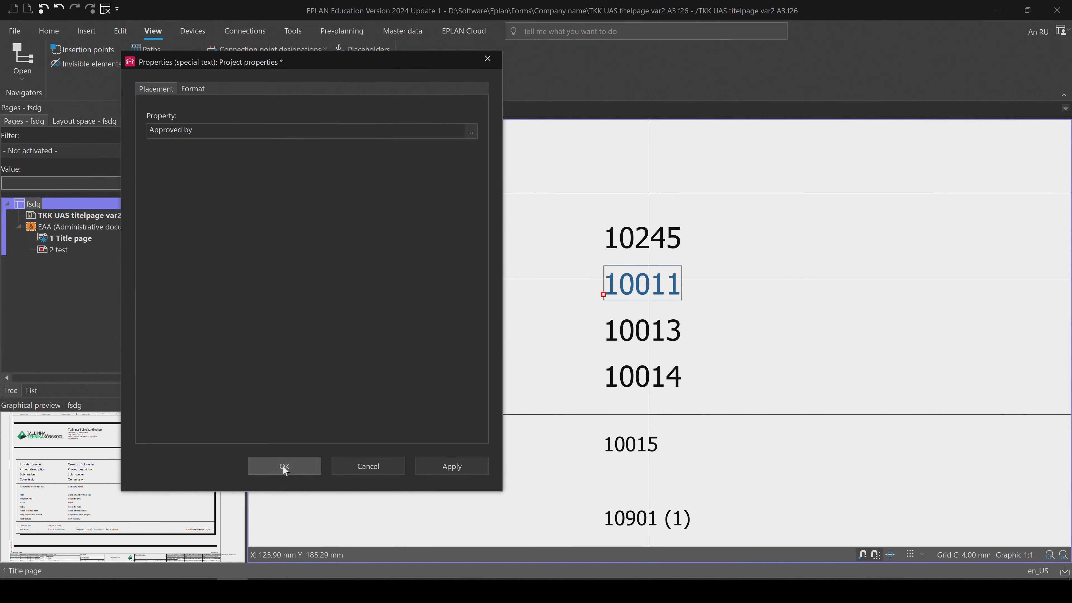
Replace the "Project description" label with "Õppejõu nimi:" and check the placeholders by property name
middle_click_drag(517, 280, 529, 356)
scroll(529, 356, "up", 1)
double_click(458, 354)
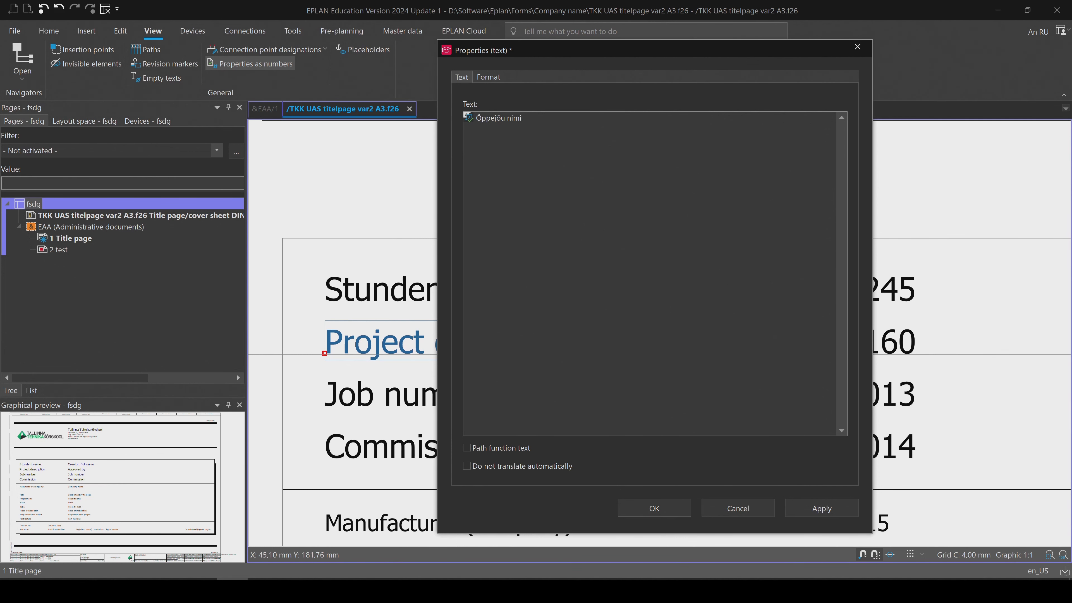
left_click(662, 509)
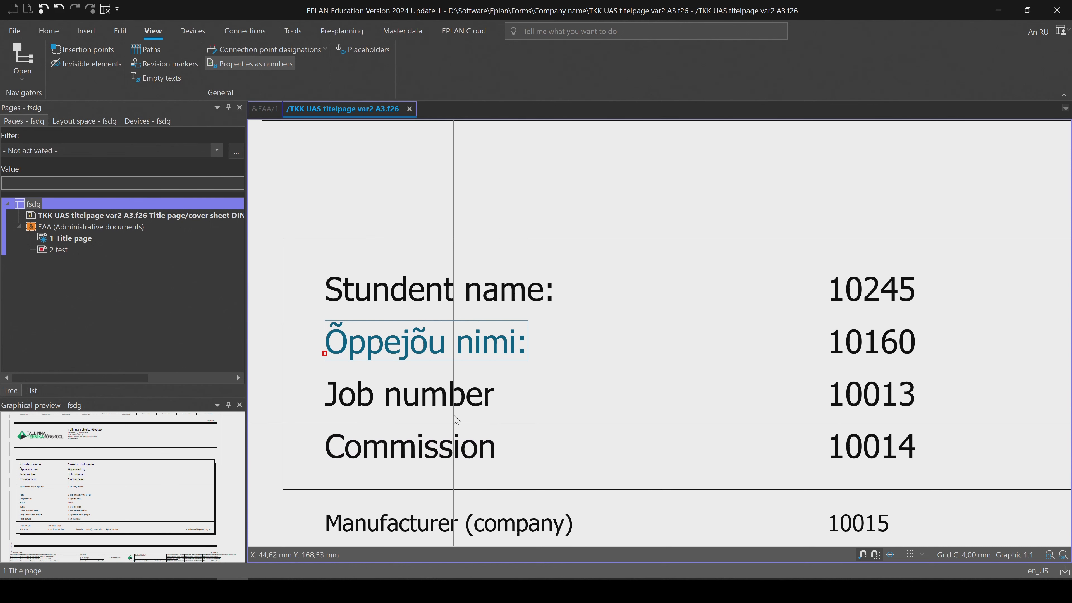
left_click(270, 66)
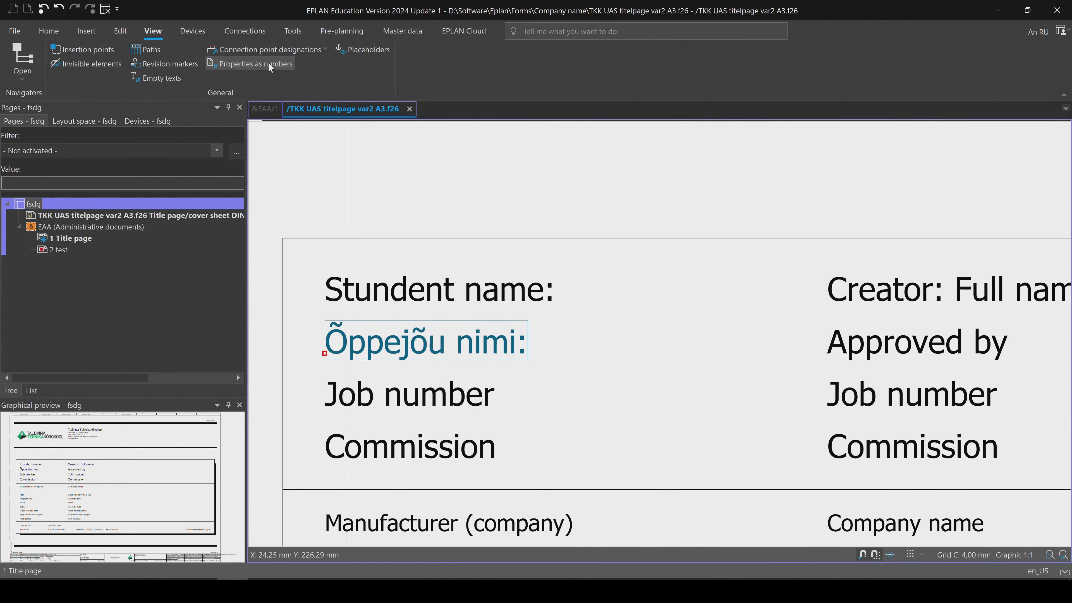
left_click(270, 66)
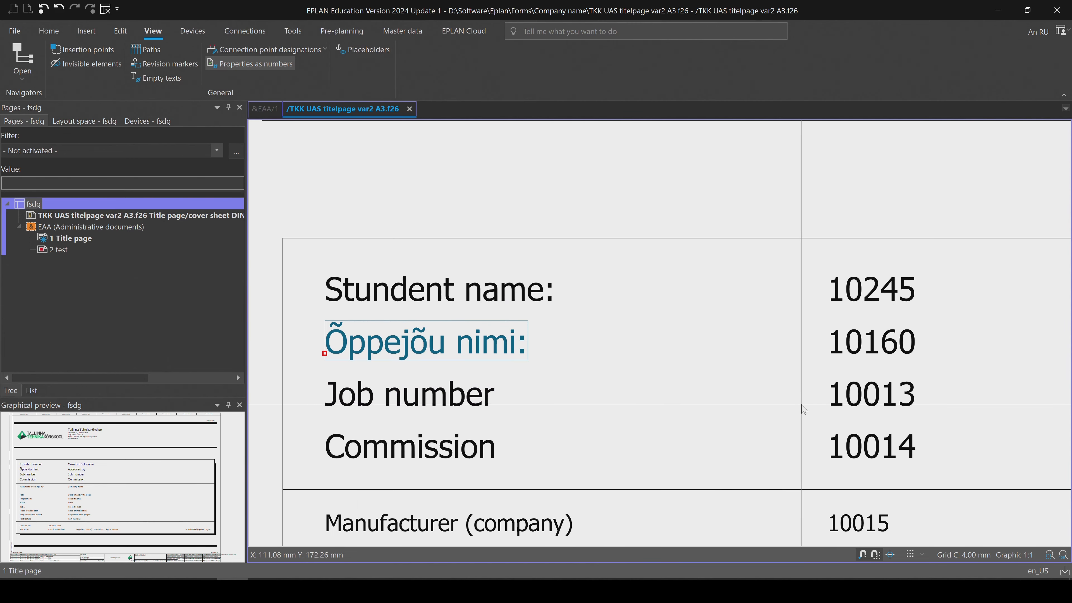
Change the placeholder 10013 beside the "Job number" label to the project property Creation date
scroll(803, 409, "down", 3)
scroll(789, 420, "up", 2)
double_click(860, 407)
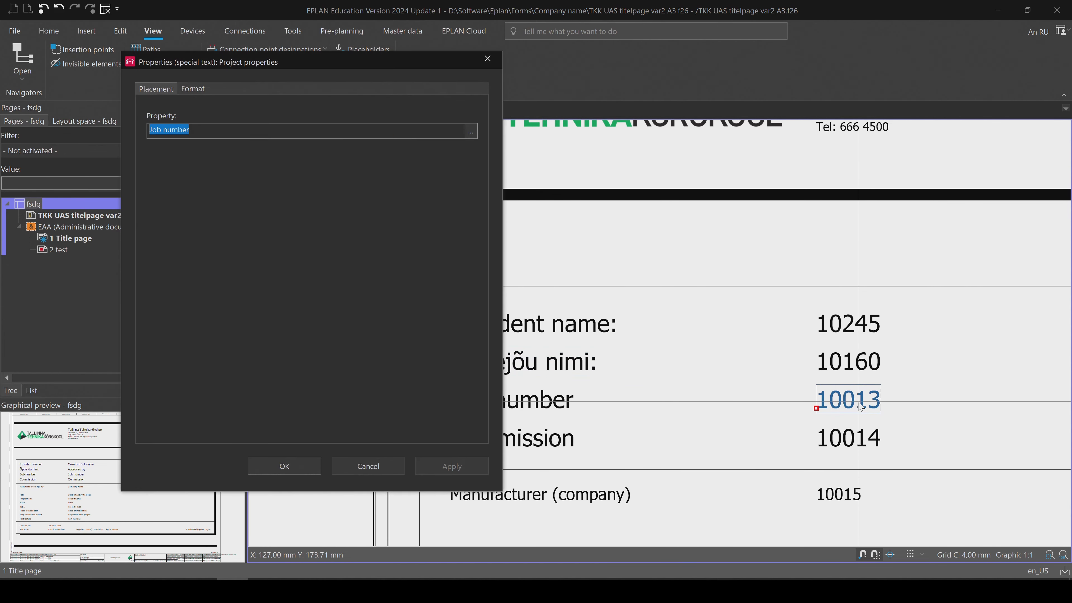
left_click(471, 132)
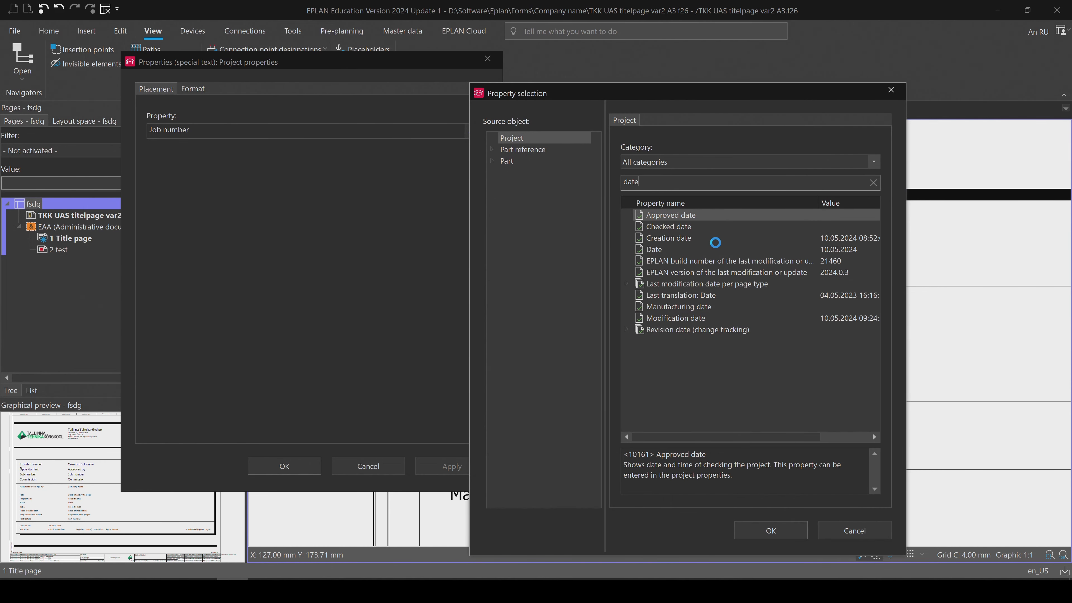
left_click(682, 239)
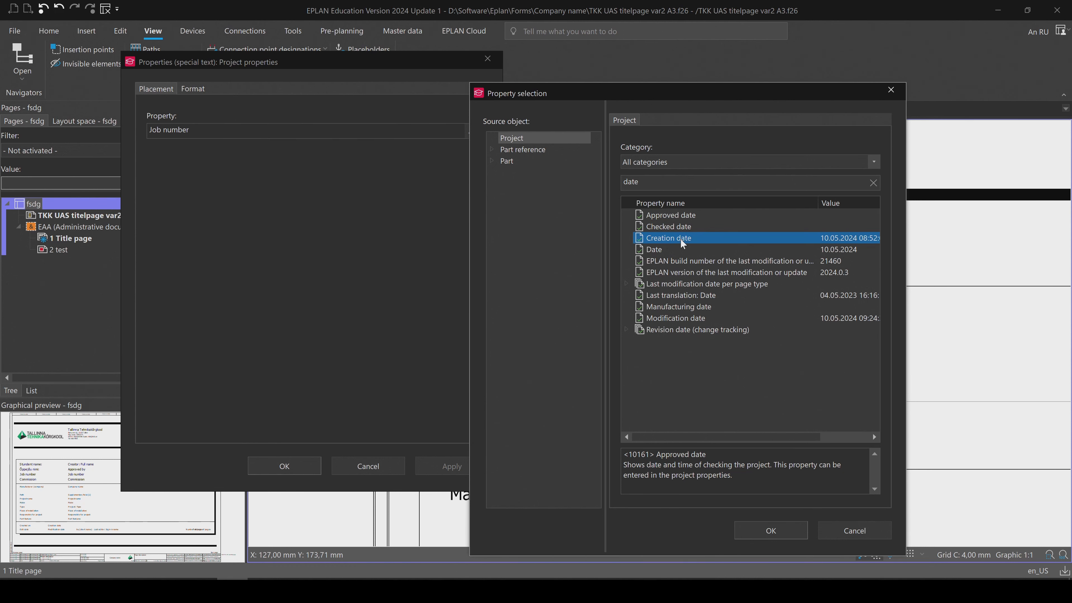
left_click(773, 535)
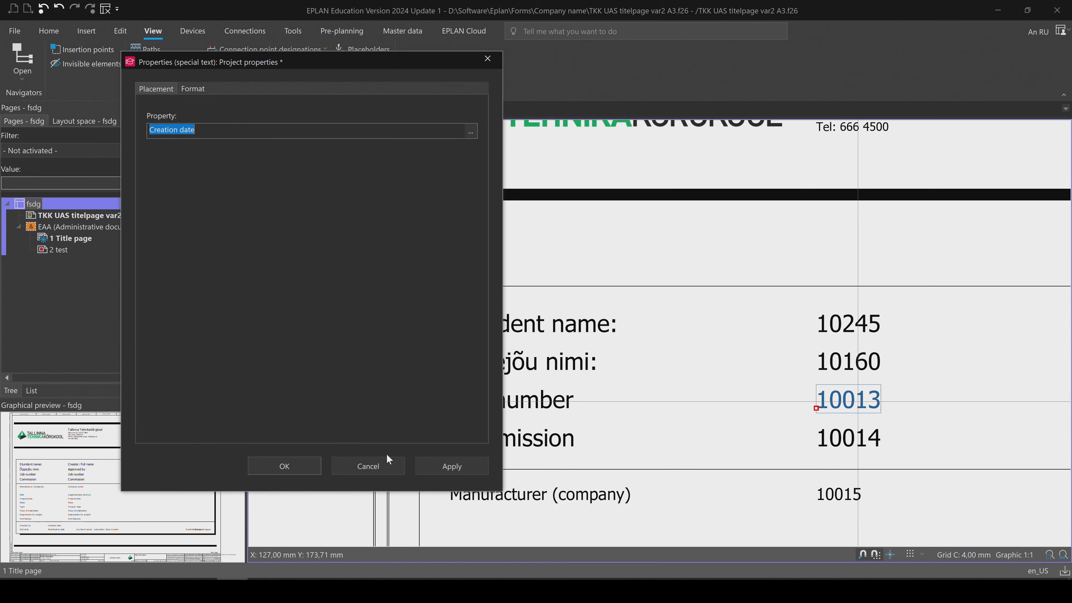
left_click(294, 466)
Replace the "Job number" label text with "Creation date:"
left_click(539, 408)
double_click(536, 404)
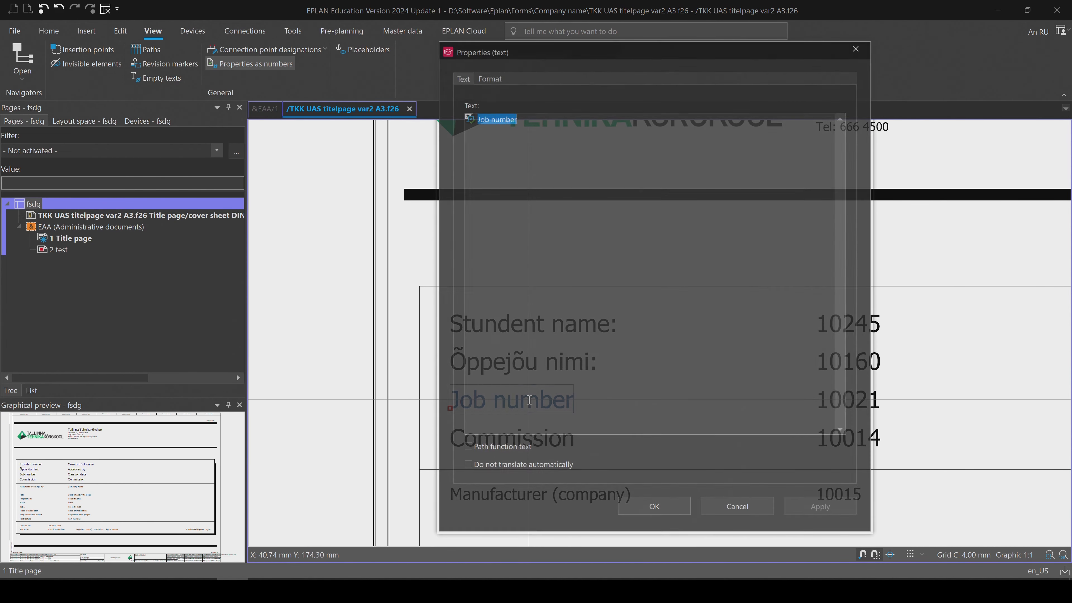
type("Cr")
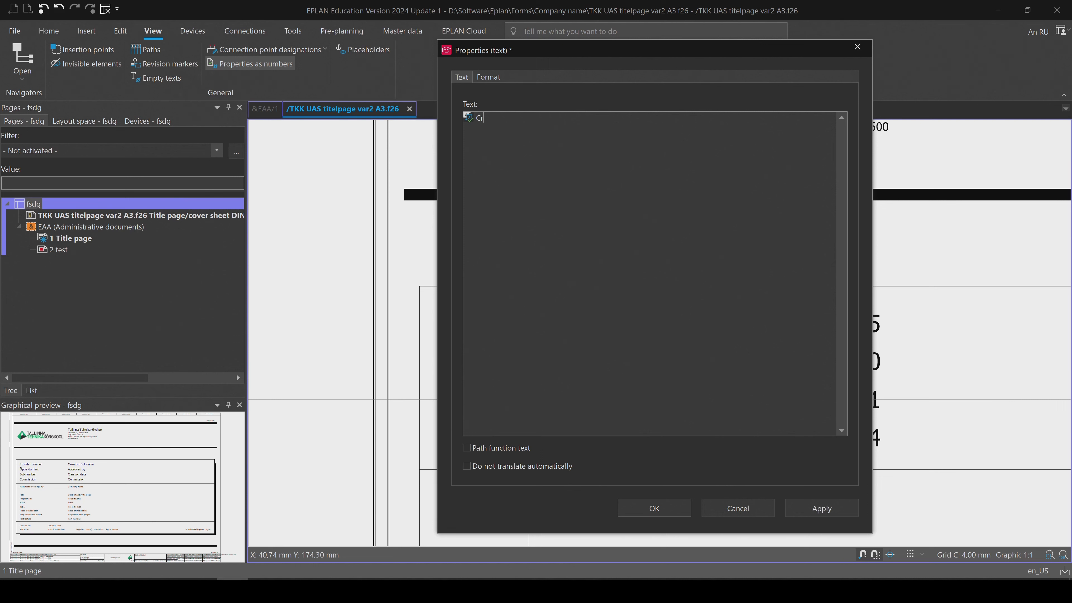
type("eation date:")
left_click(668, 509)
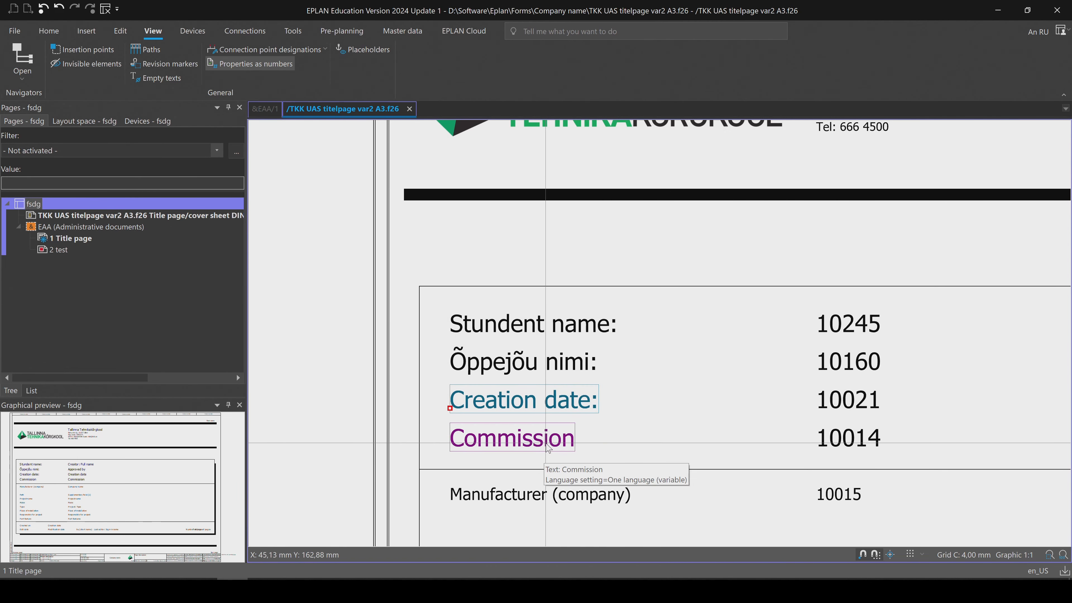
Replace the "Commission" label text with "Approval date:"
double_click(544, 439)
type("Ap")
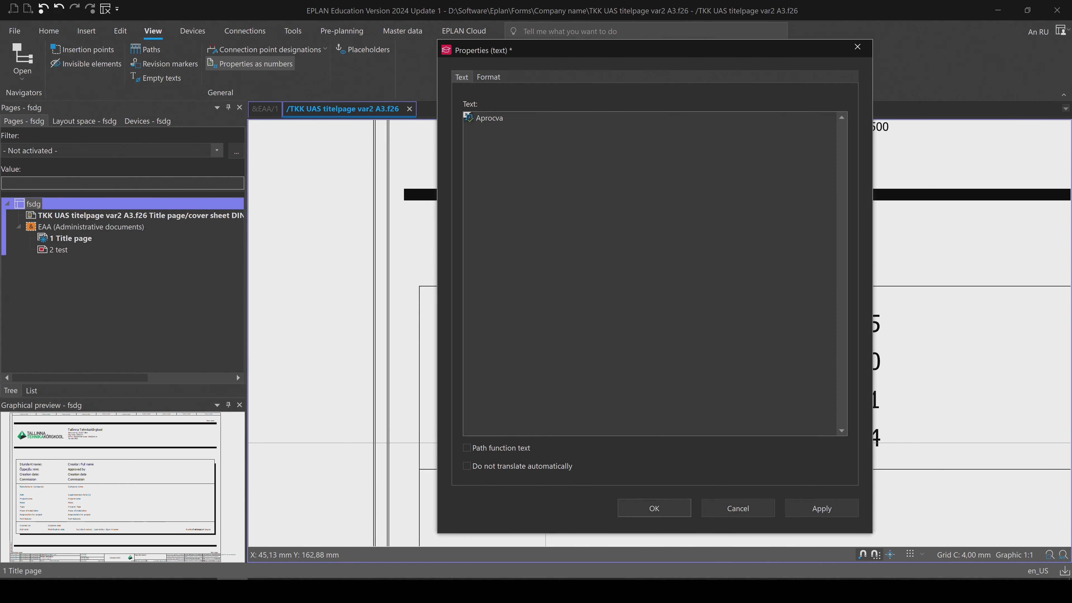
type("rocv")
key("BackSpace")
type("ate:")
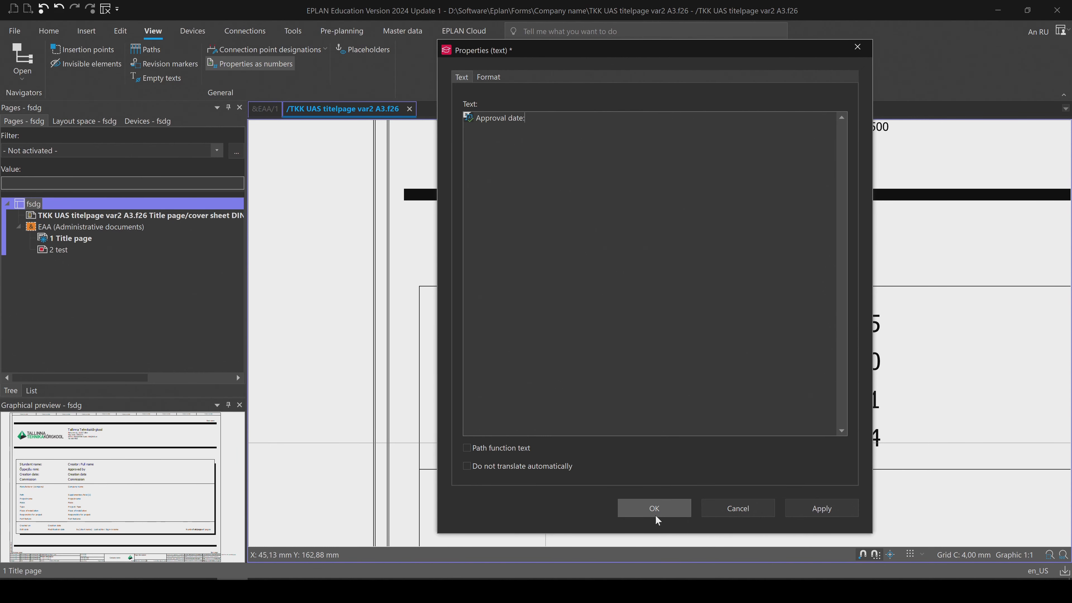
left_click(654, 509)
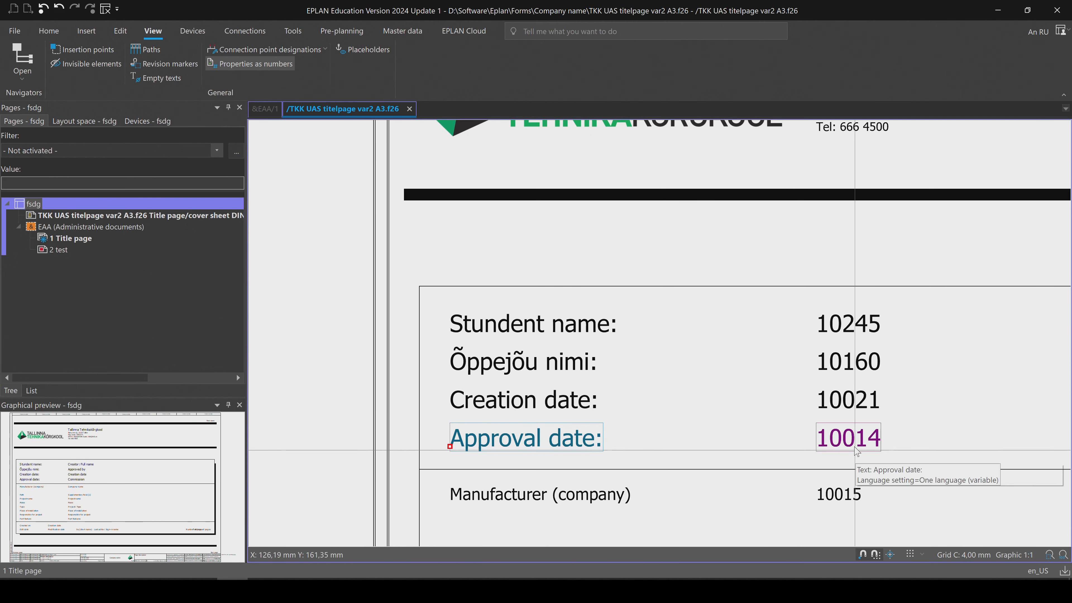
Try to change the placeholder 10014 beside the "Approval date:" label to the project property Approved date
double_click(857, 448)
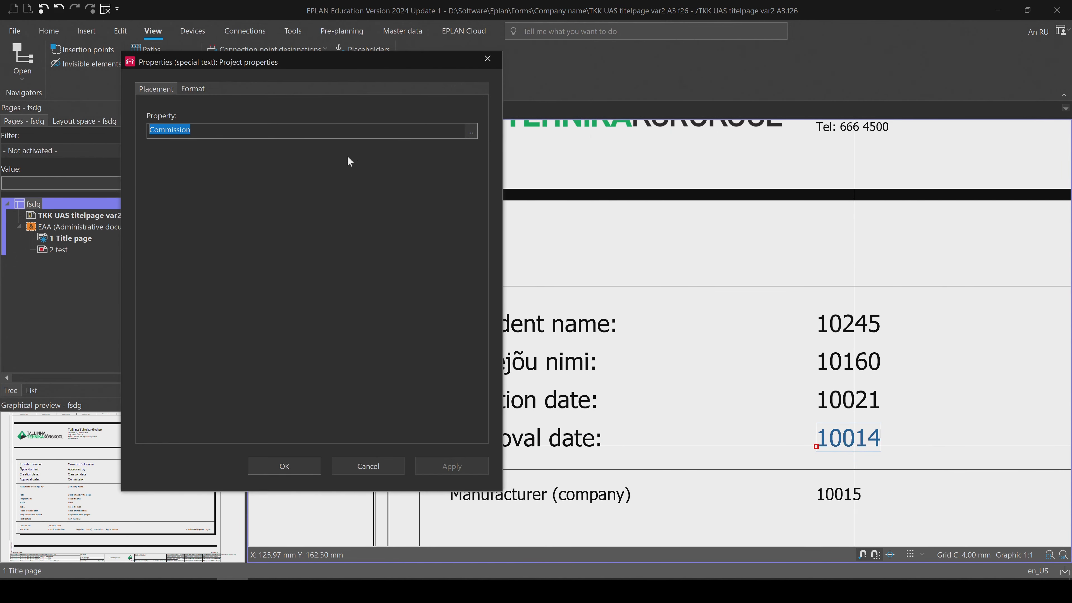
left_click(470, 132)
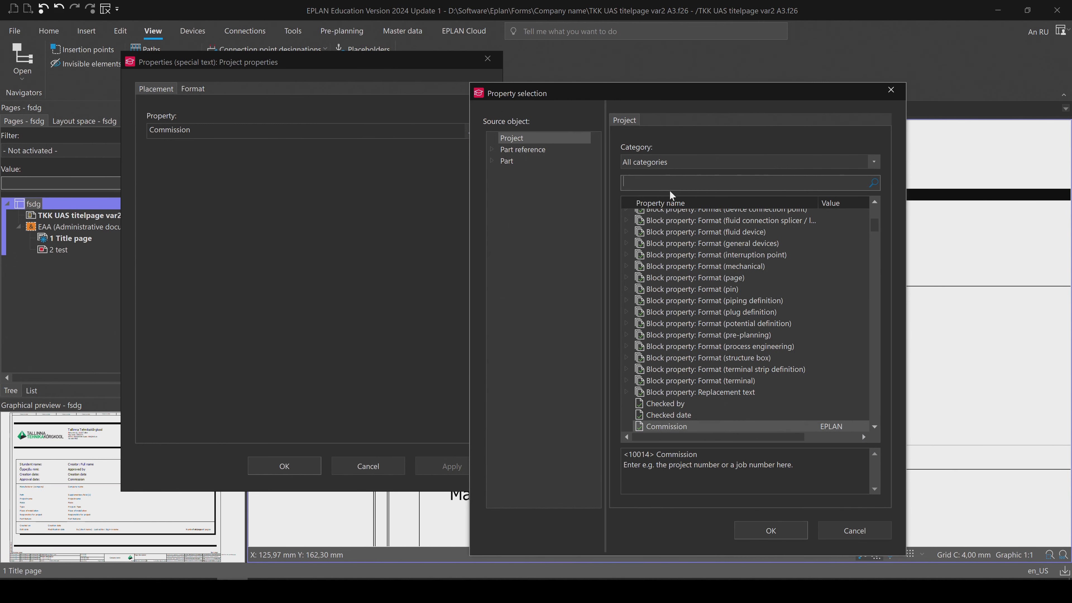
left_click(689, 216)
left_click(771, 530)
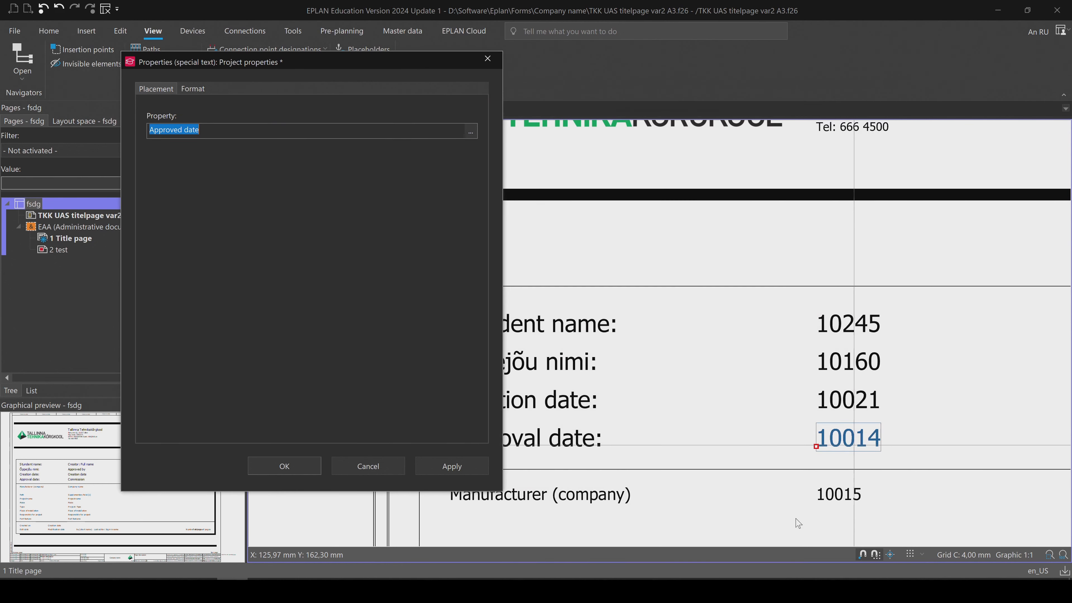
key("Return")
Display the form's placeholders by property name again and close the title page form
middle_click_drag(723, 362, 675, 184)
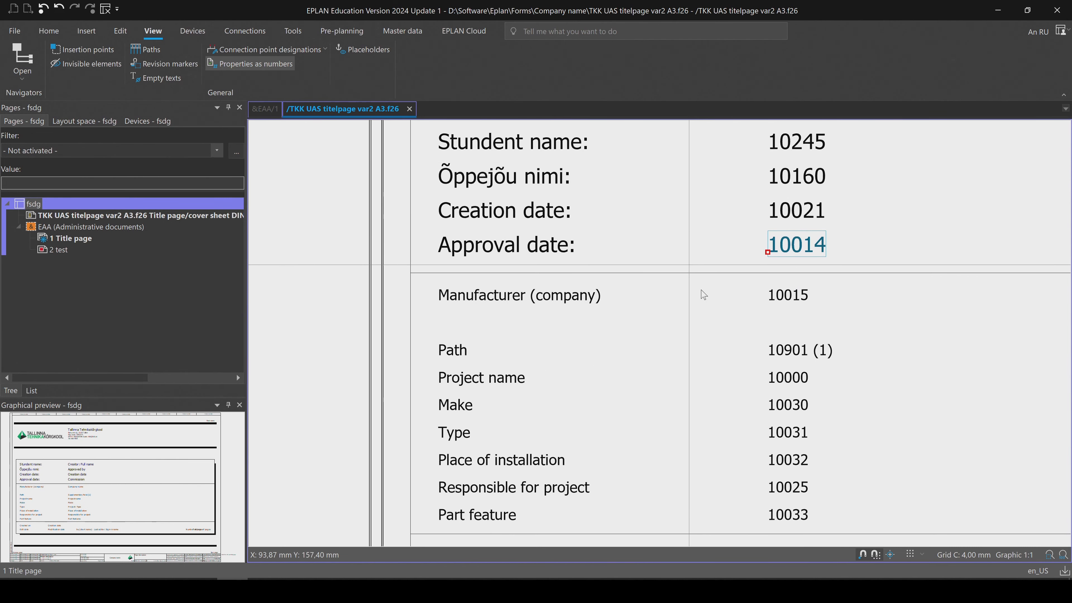
scroll(705, 294, "down", 1)
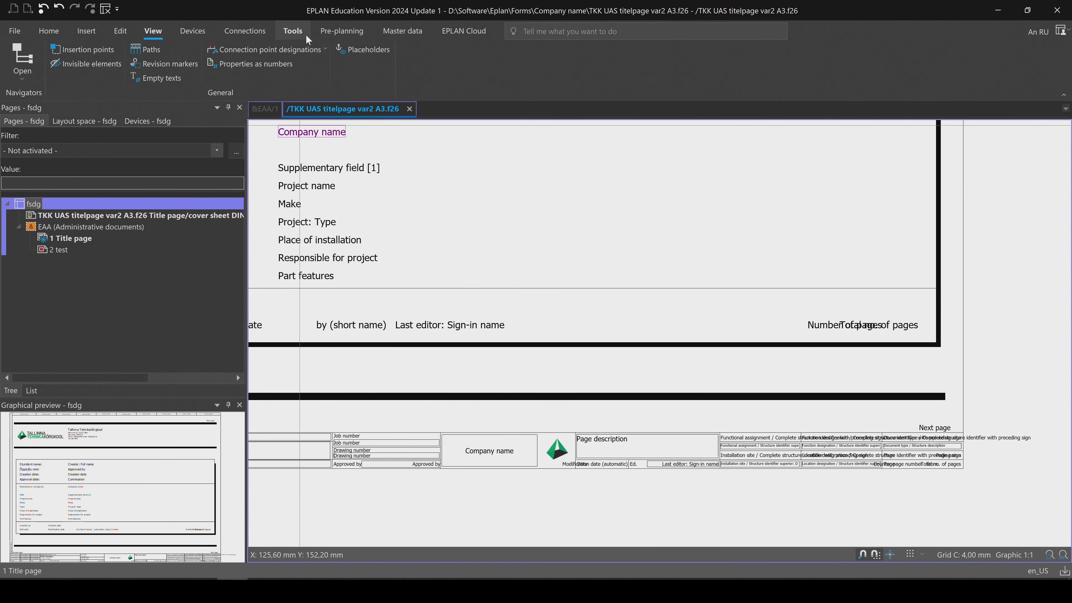
left_click(403, 37)
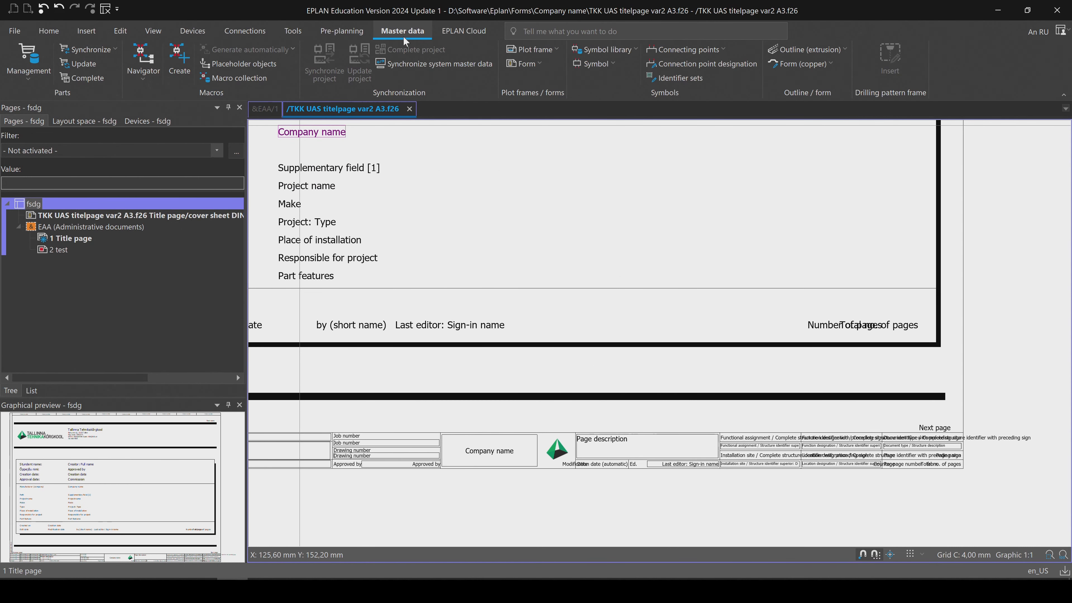
left_click(526, 63)
left_click(532, 108)
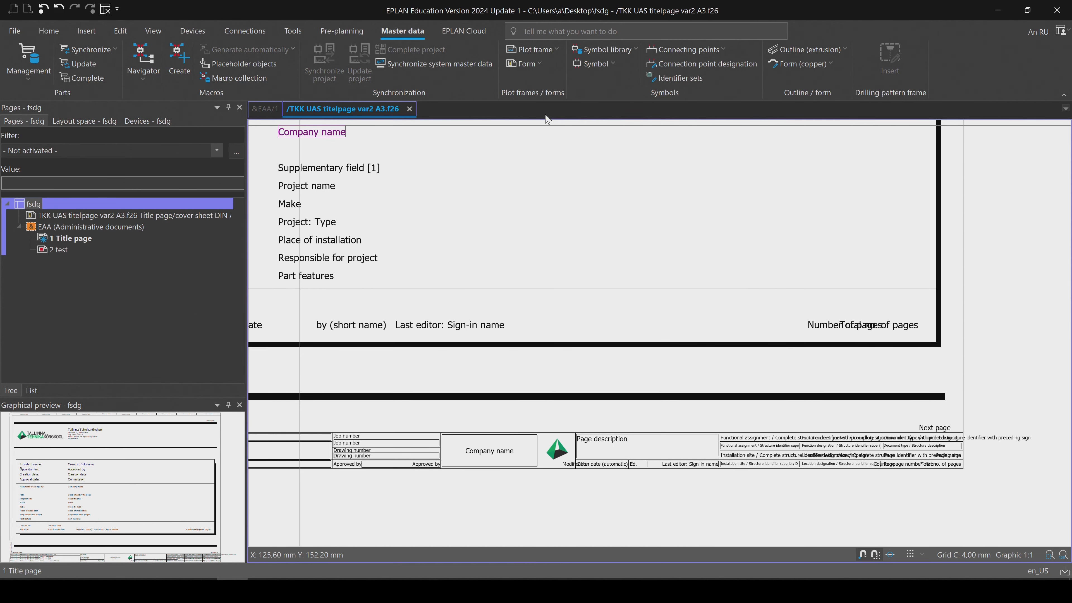
Assign the form TKK UAS titelpage var2 A3 to page 1 Title page in its page properties
scroll(543, 331, "up", 3)
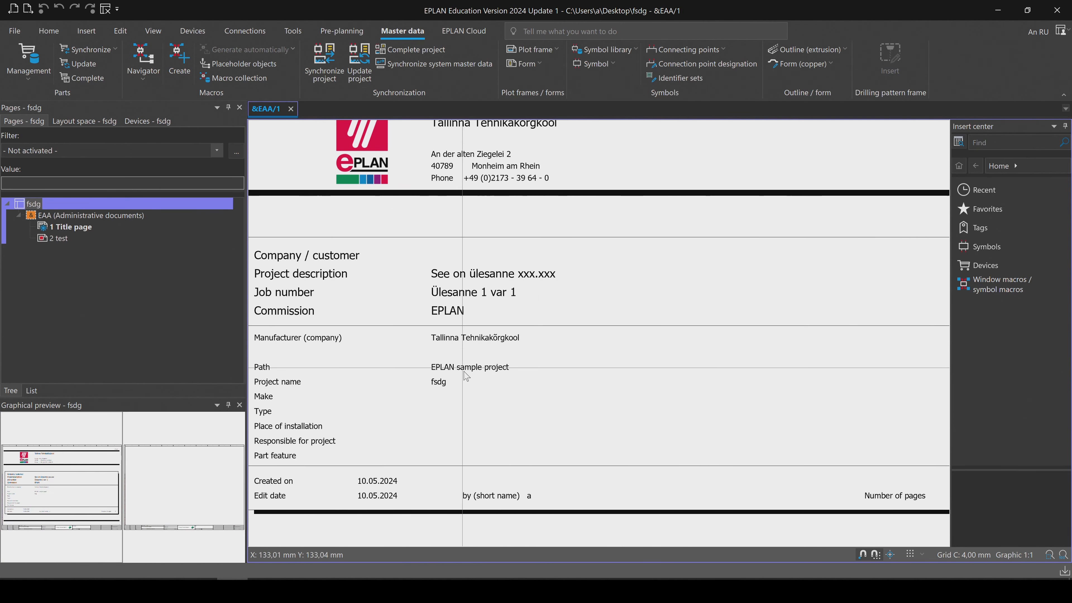
scroll(505, 275, "up", 2)
middle_click_drag(505, 275, 707, 276)
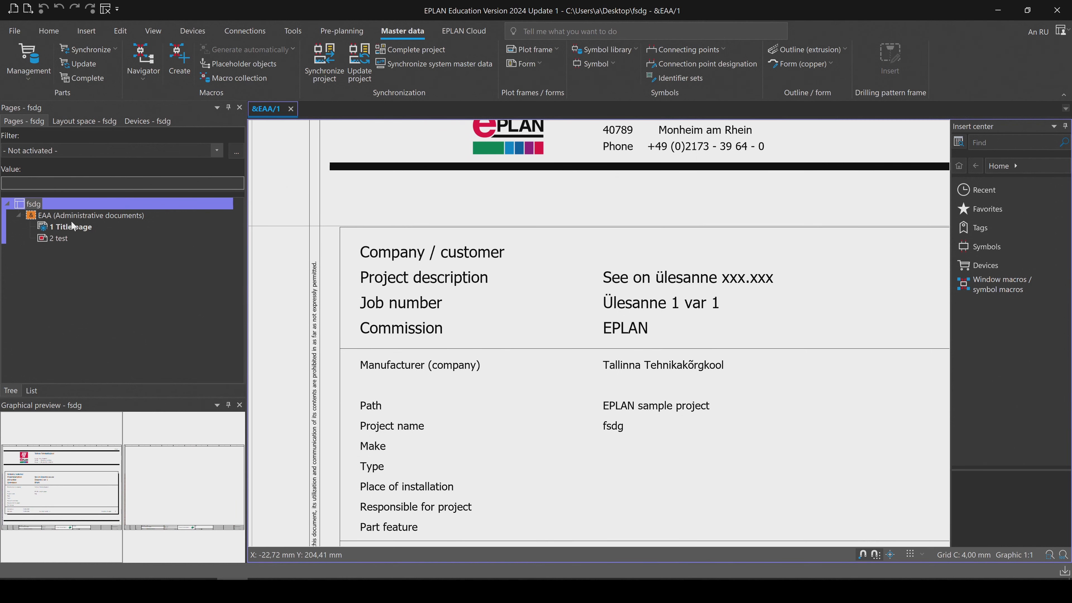
right_click(74, 230)
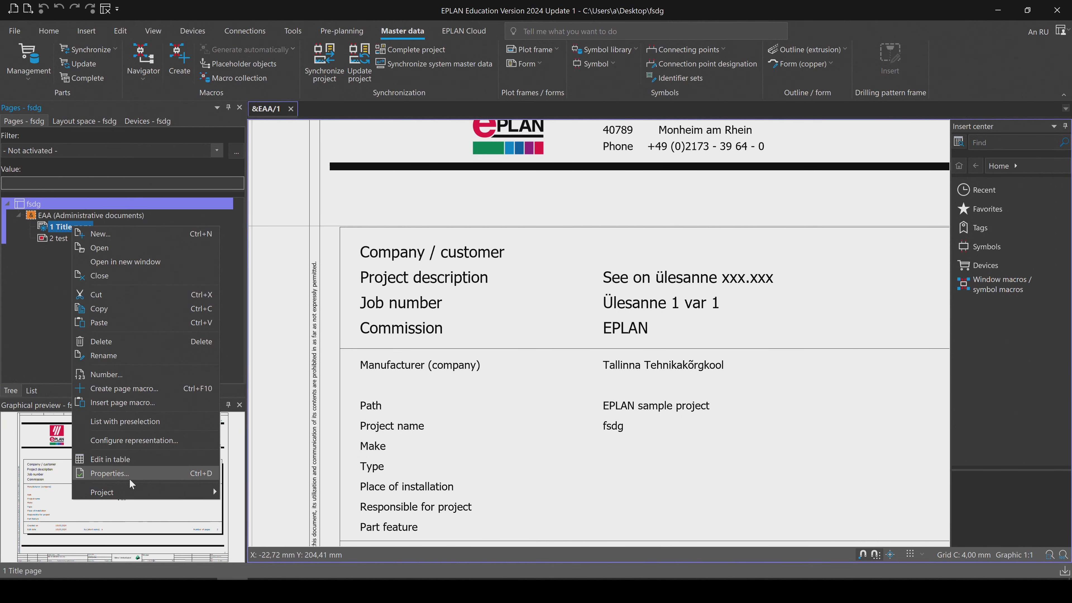
left_click(109, 474)
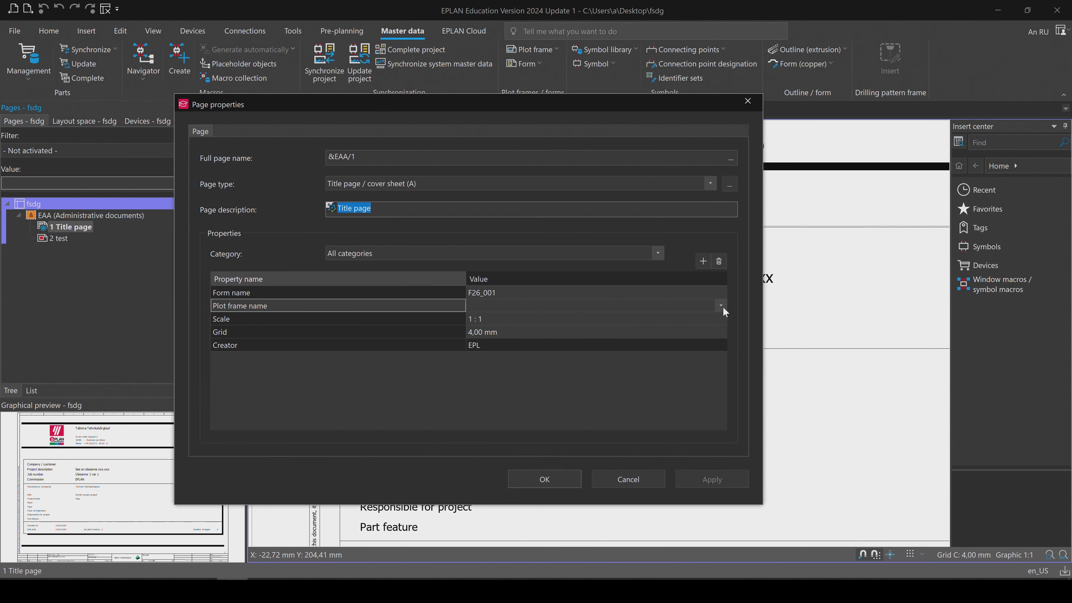
left_click(721, 293)
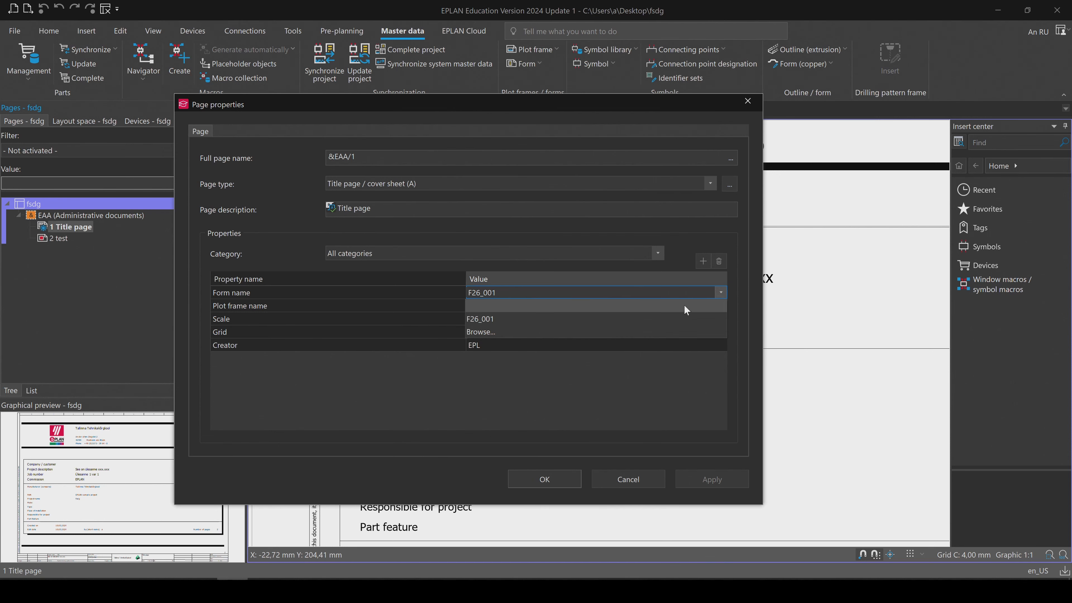
left_click(540, 333)
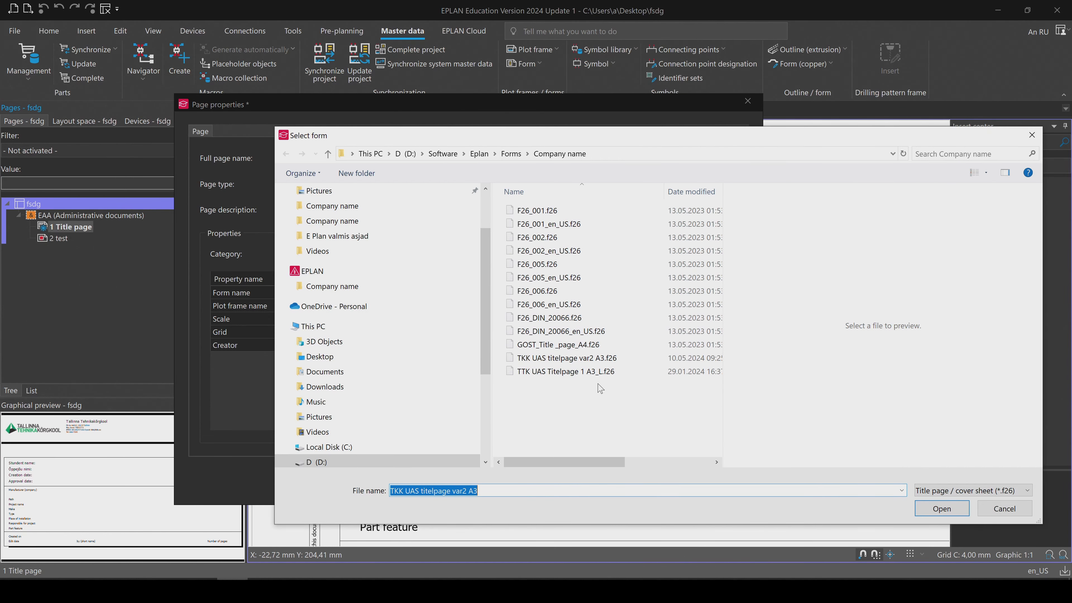
left_click(602, 372)
left_click(603, 358)
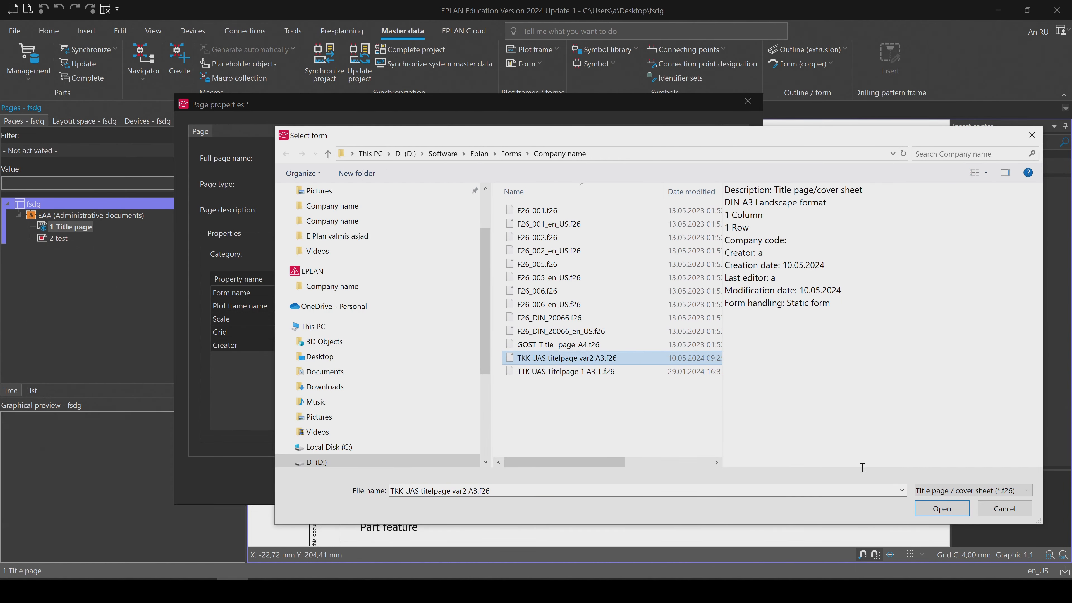
left_click(941, 508)
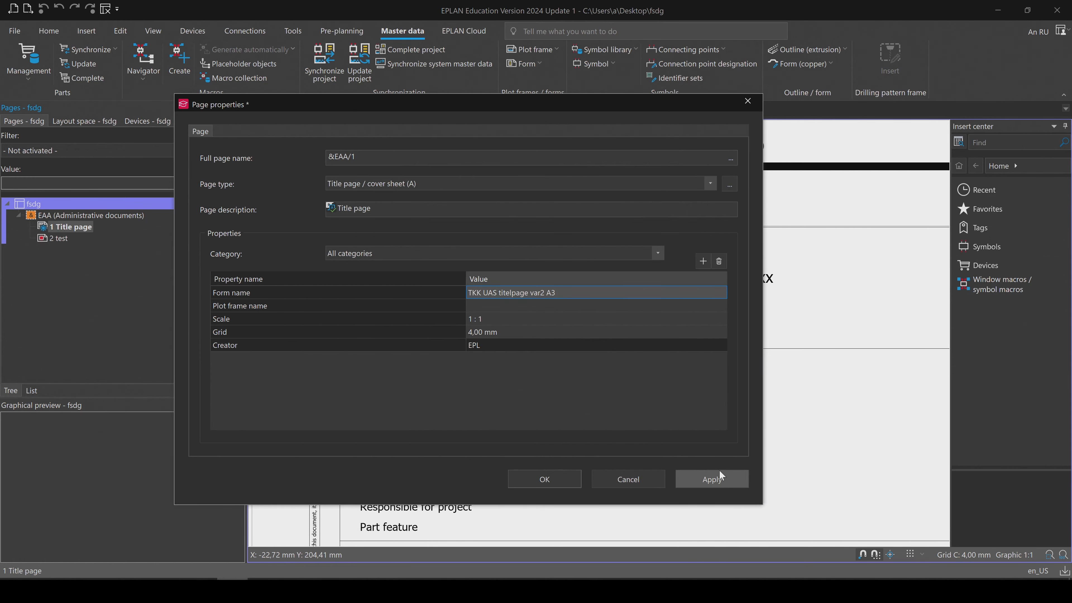
left_click(713, 479)
left_click(544, 479)
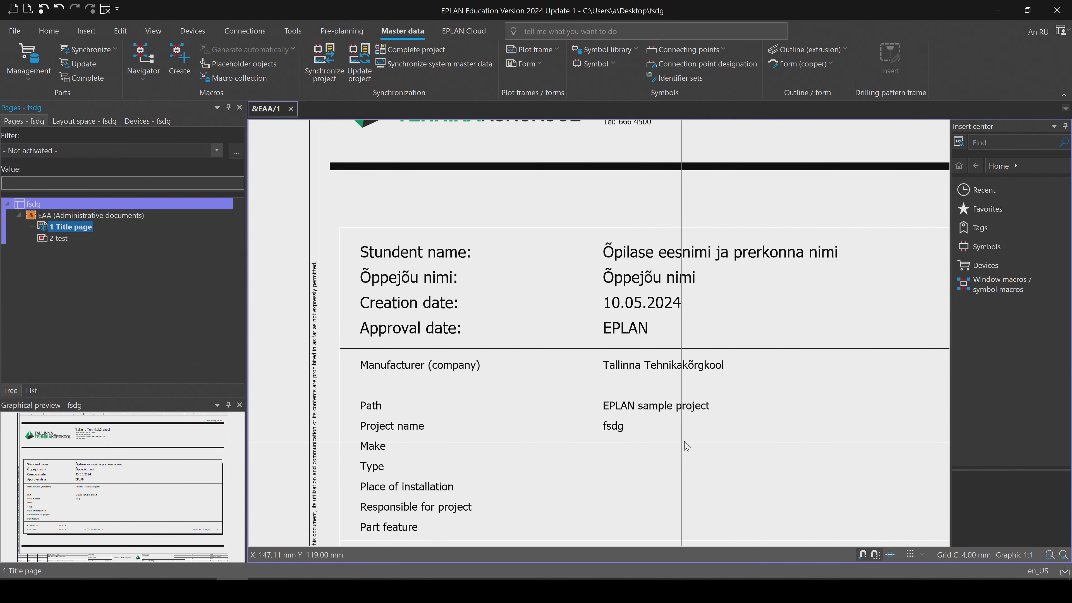
Examine the title page's logo, contact details, student, lecturer and date fields, and its title block
middle_click_drag(716, 362, 529, 292)
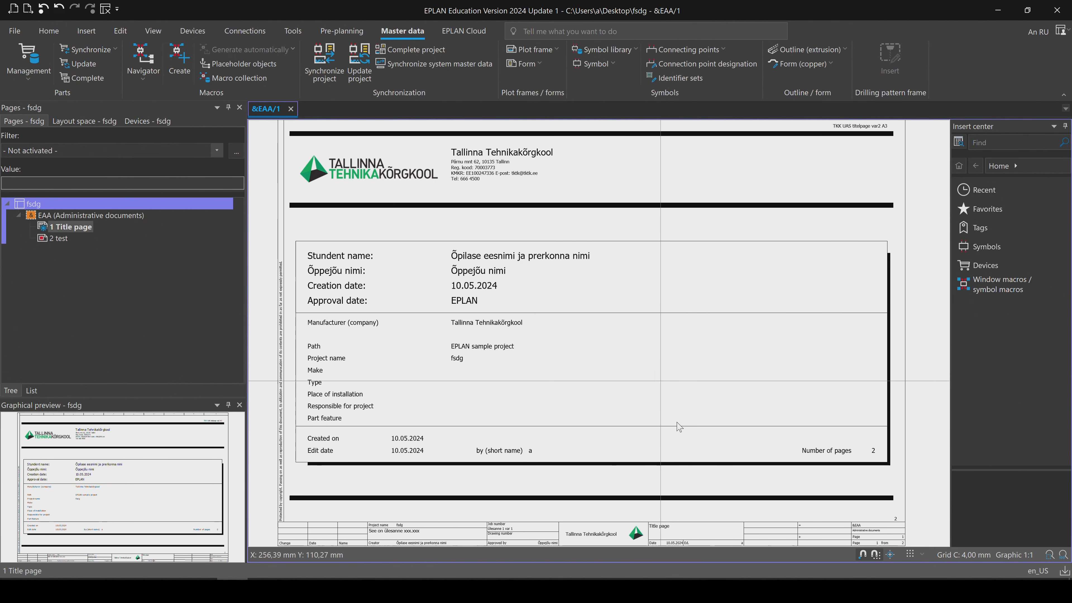
middle_click_drag(784, 468, 777, 425)
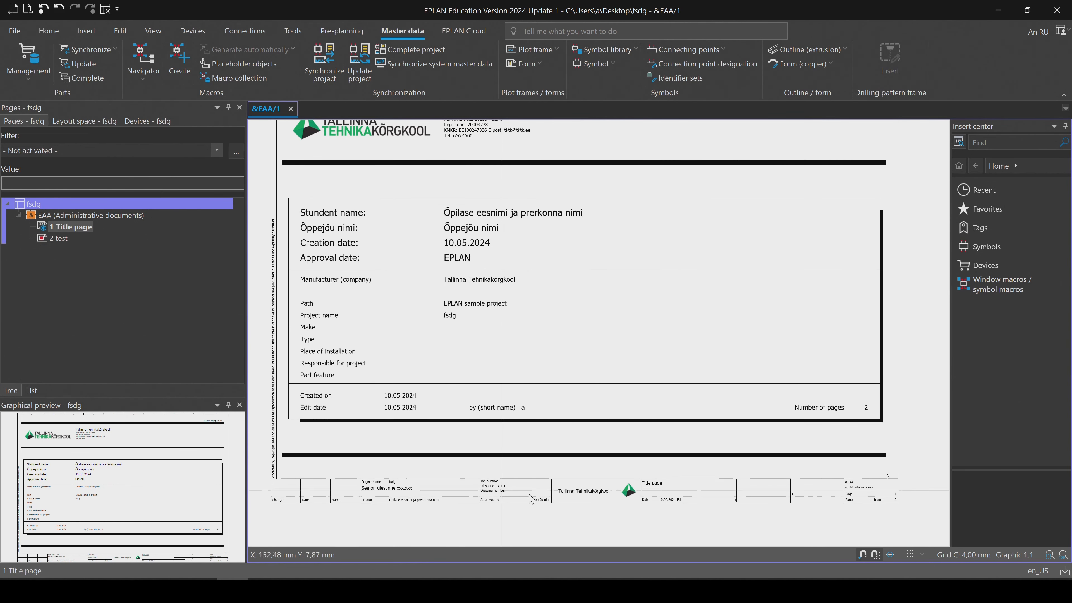
middle_click_drag(469, 325, 485, 399)
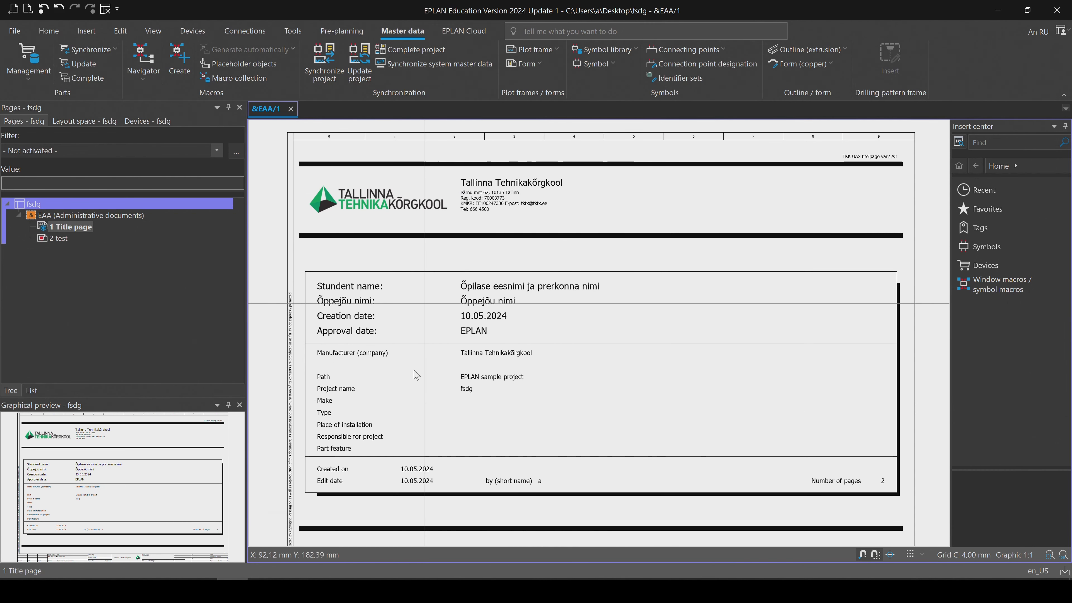
middle_click_drag(548, 418, 570, 376)
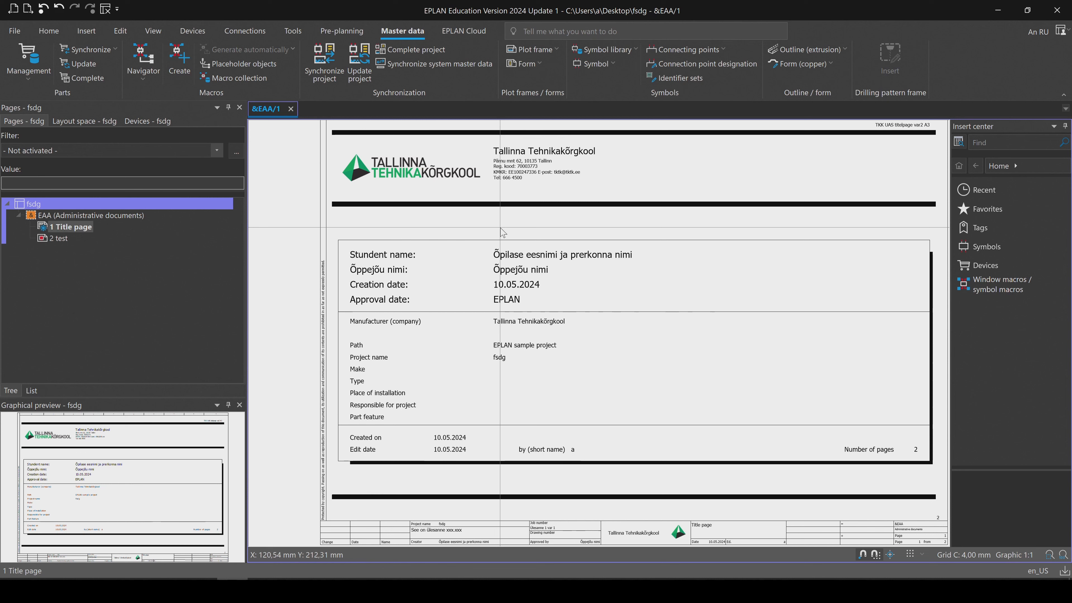
Open page 2 test to examine its plot frame and look briefly at the available symbol libraries
left_click(63, 240)
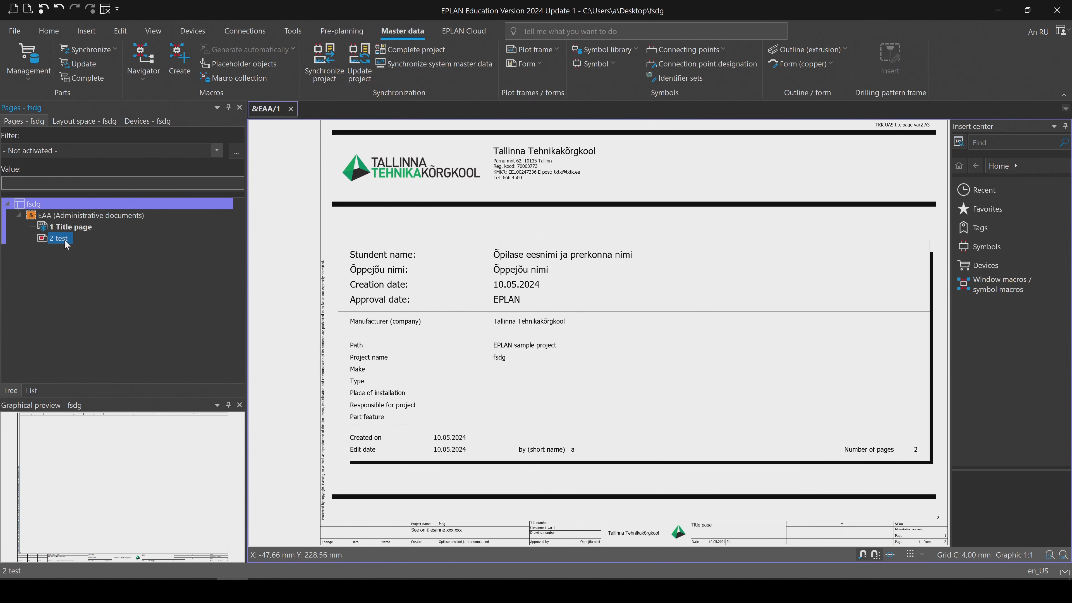
double_click(63, 239)
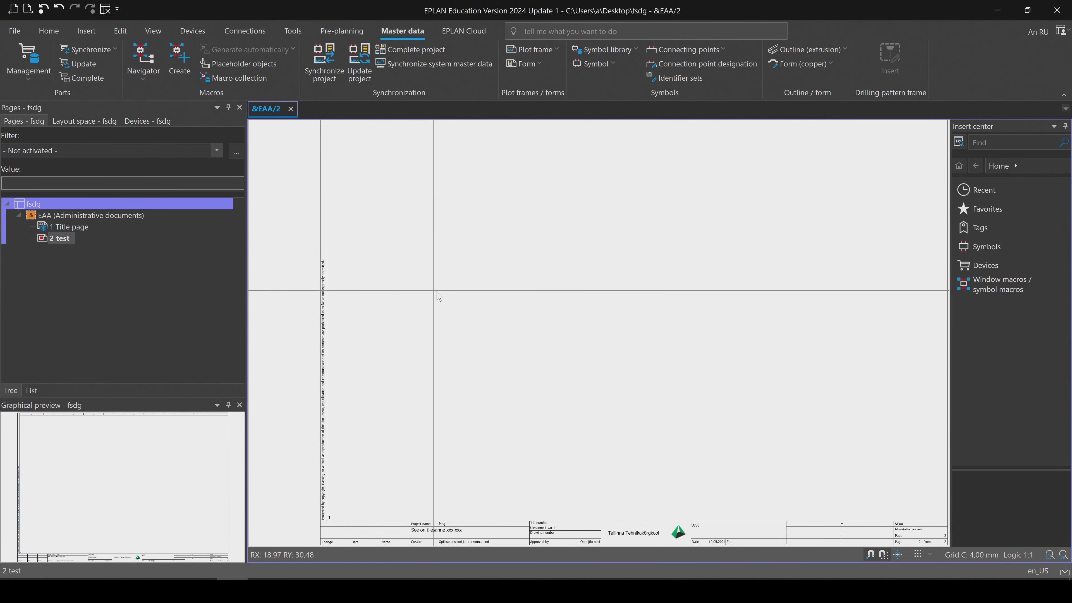
scroll(435, 292, "down", 4)
scroll(475, 290, "up", 3)
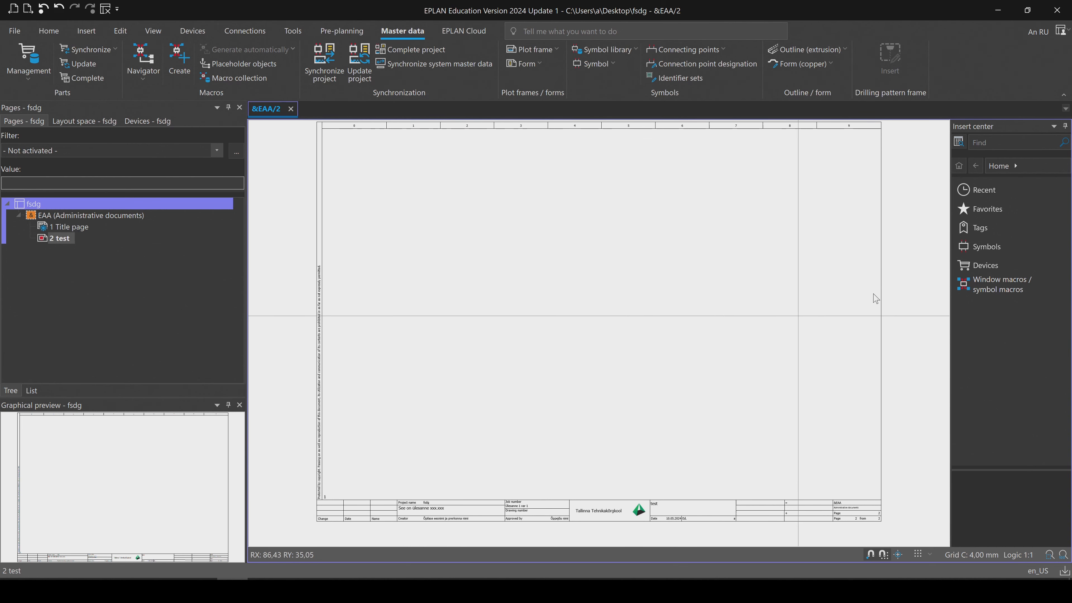
left_click(996, 244)
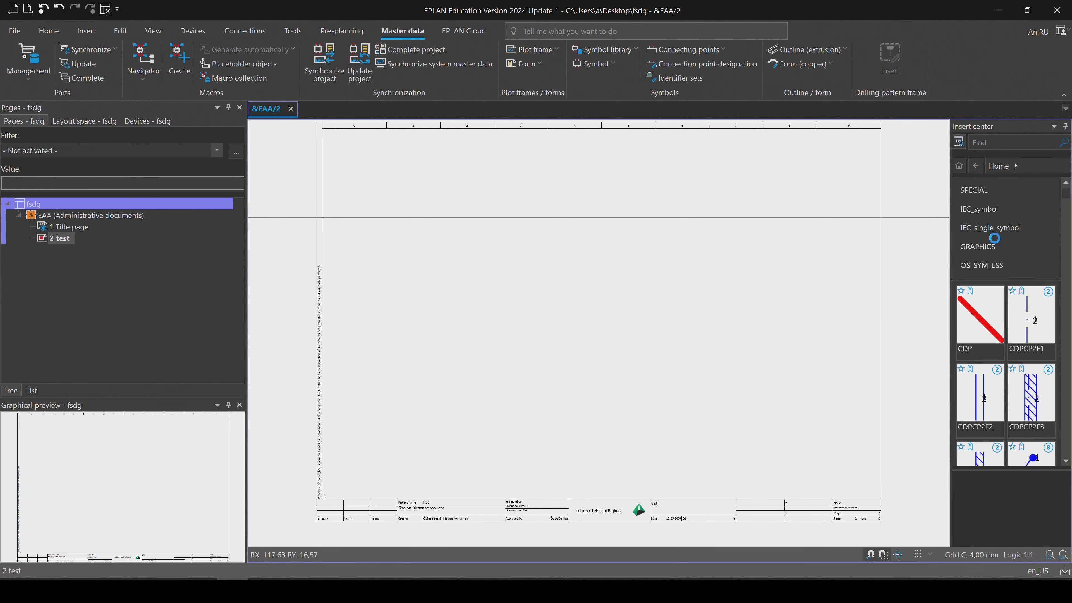
left_click(966, 168)
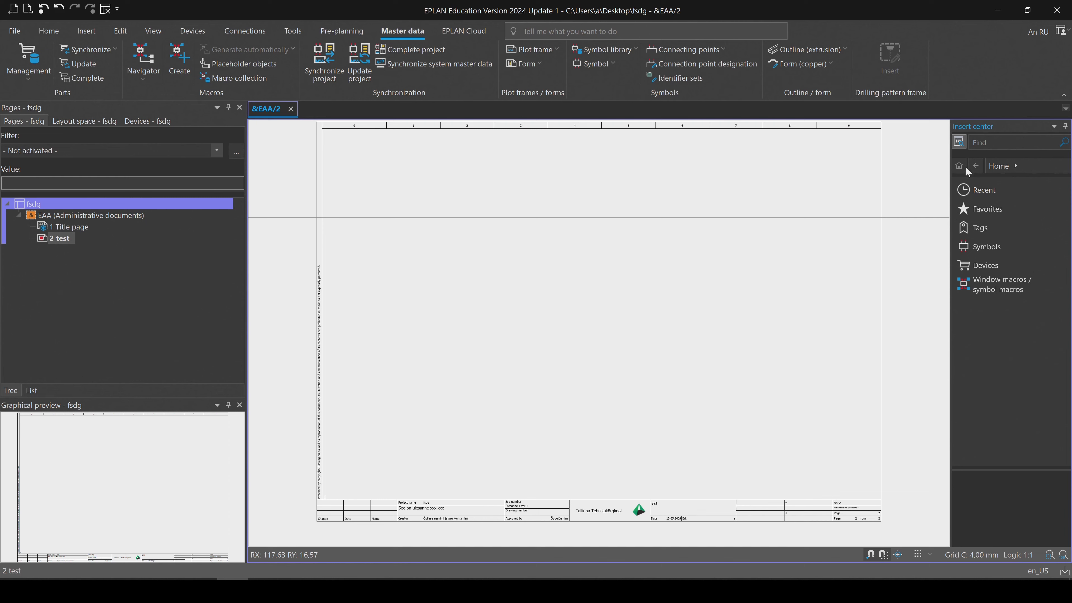
Place the favorite devices SIE.6EP1332-1SH52 and SIE.6ED1052-1MD08-0BA2 side by side on page 2 test
left_click(1018, 210)
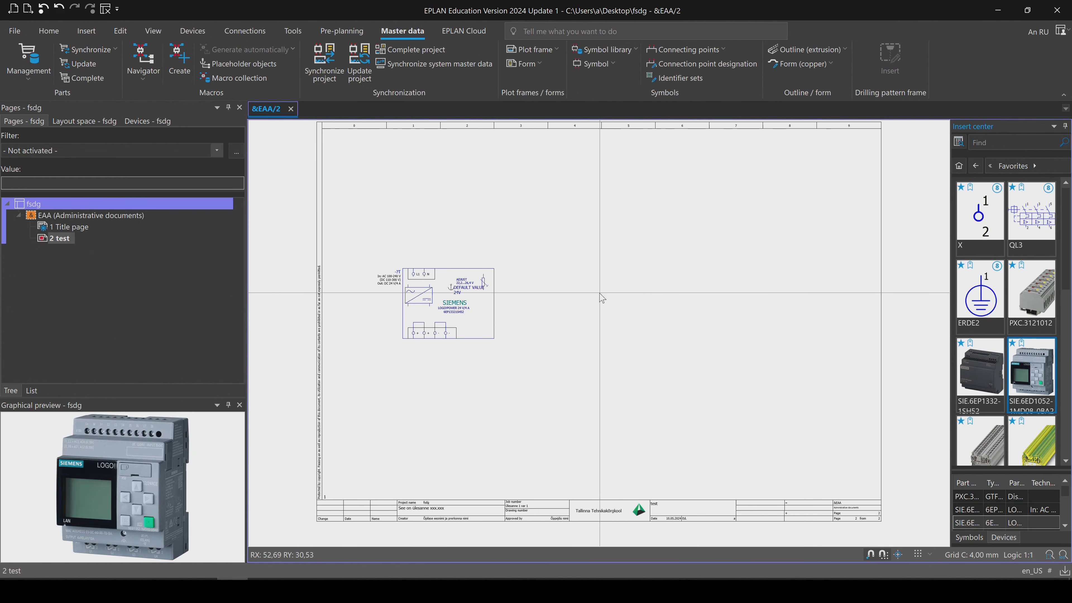
left_click_drag(1012, 369, 653, 307)
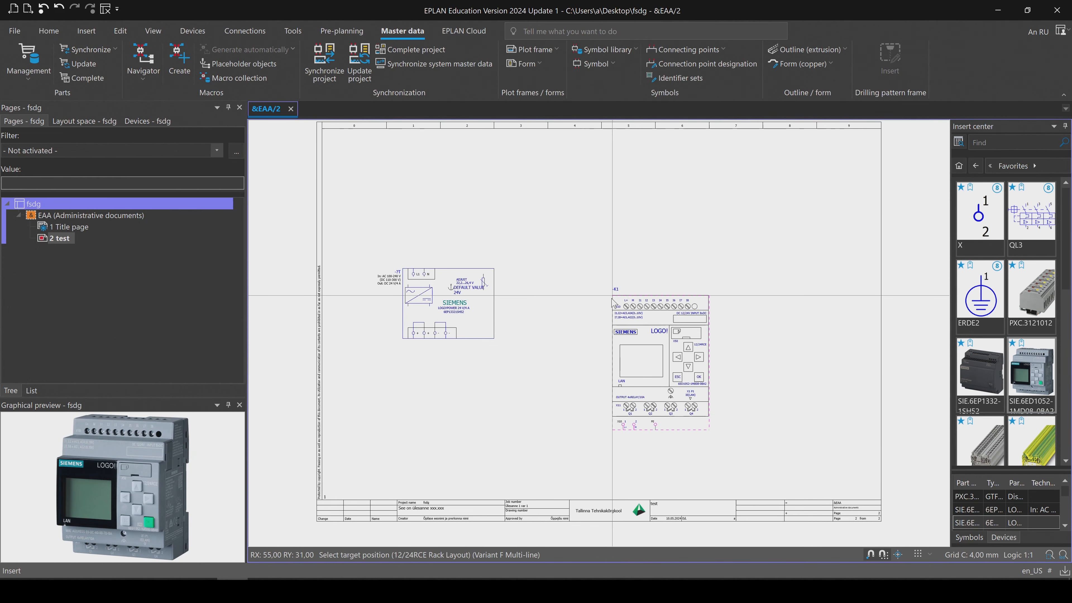
left_click(574, 236)
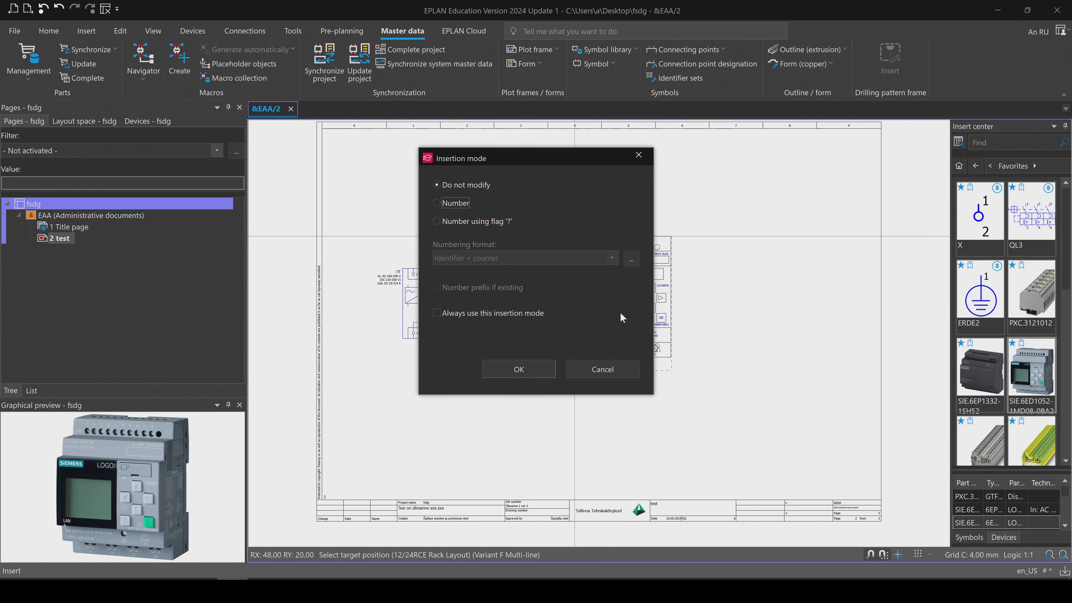
left_click(542, 367)
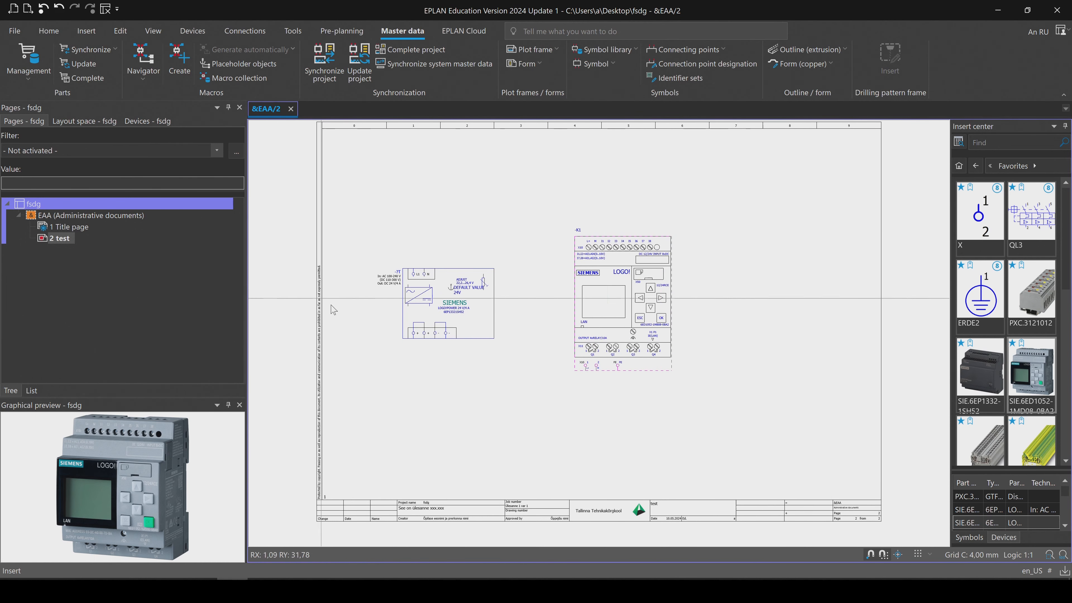
Start generating a new report for project fsdg and choose Parts list as the report type
left_click(57, 239)
left_click(192, 31)
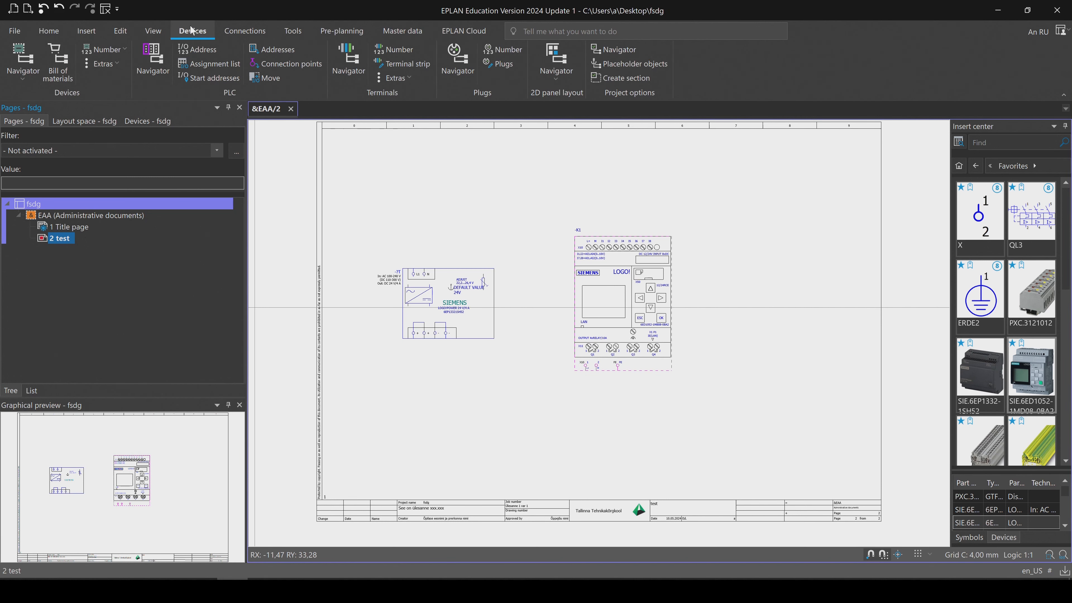
left_click(245, 31)
left_click(296, 32)
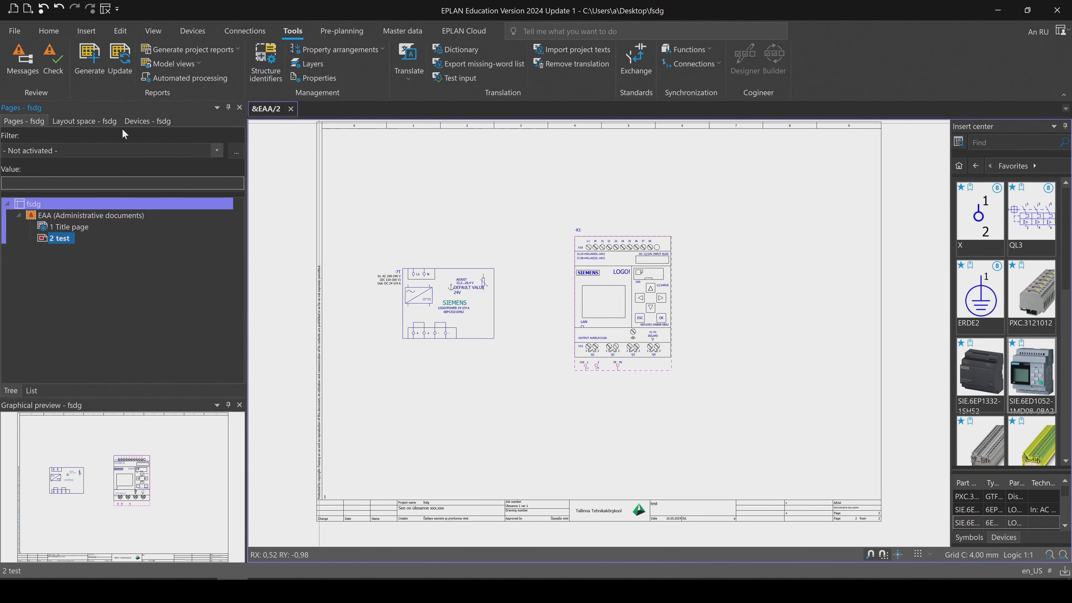
left_click(94, 66)
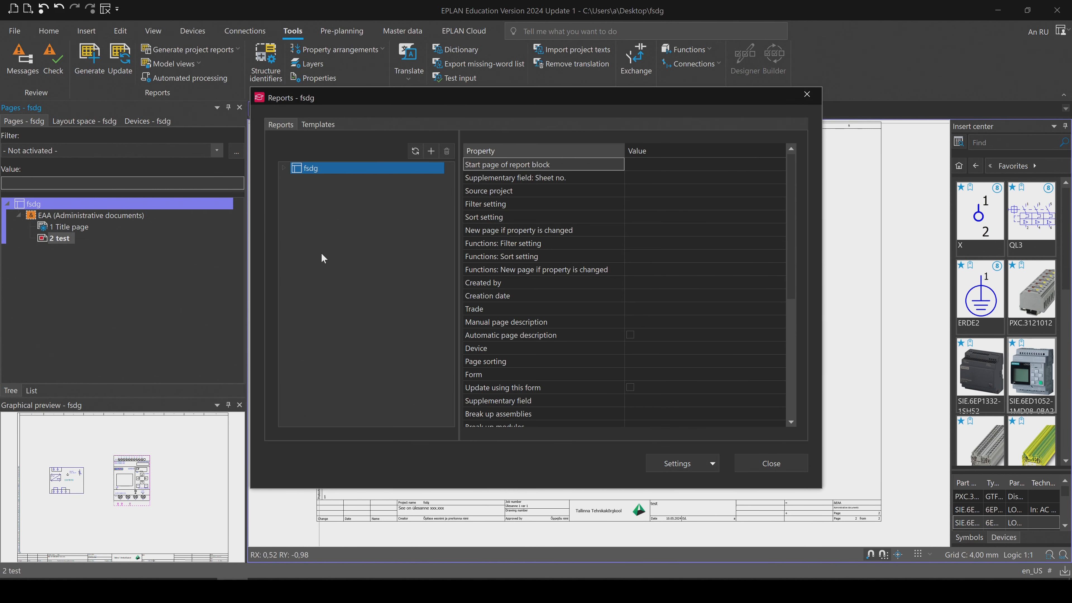
left_click(431, 151)
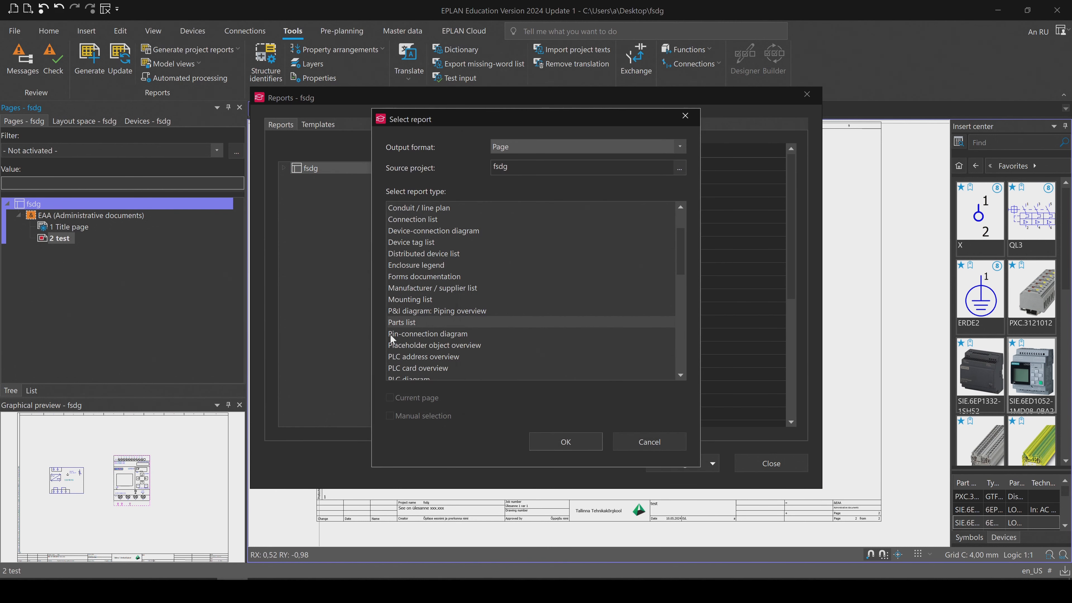
left_click(402, 323)
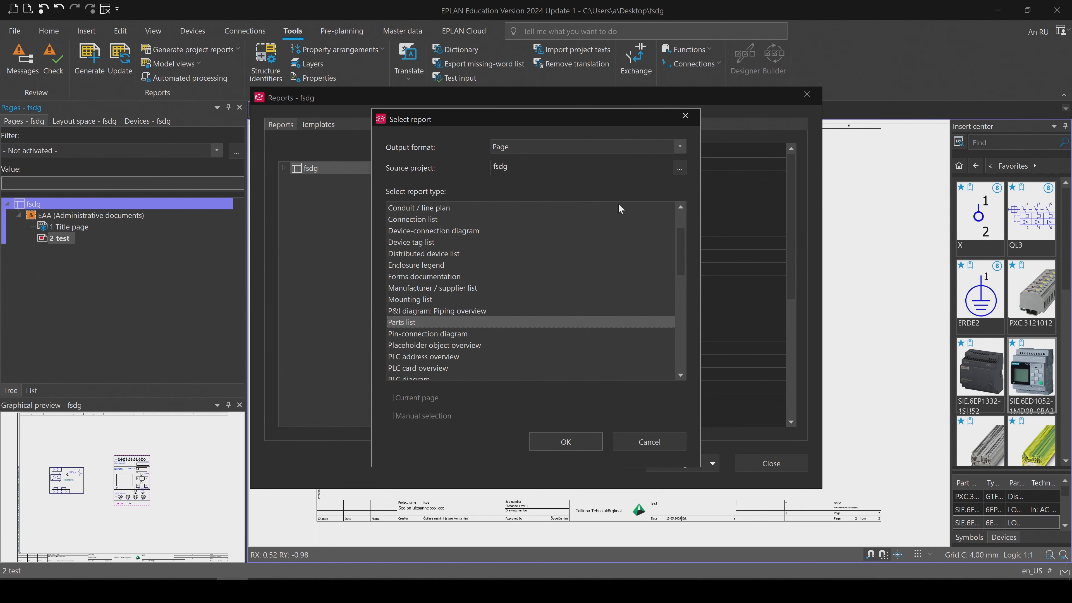
Accept the Parts list report with output format Page and source project fsdg
left_click(678, 148)
left_click(676, 148)
left_click(673, 150)
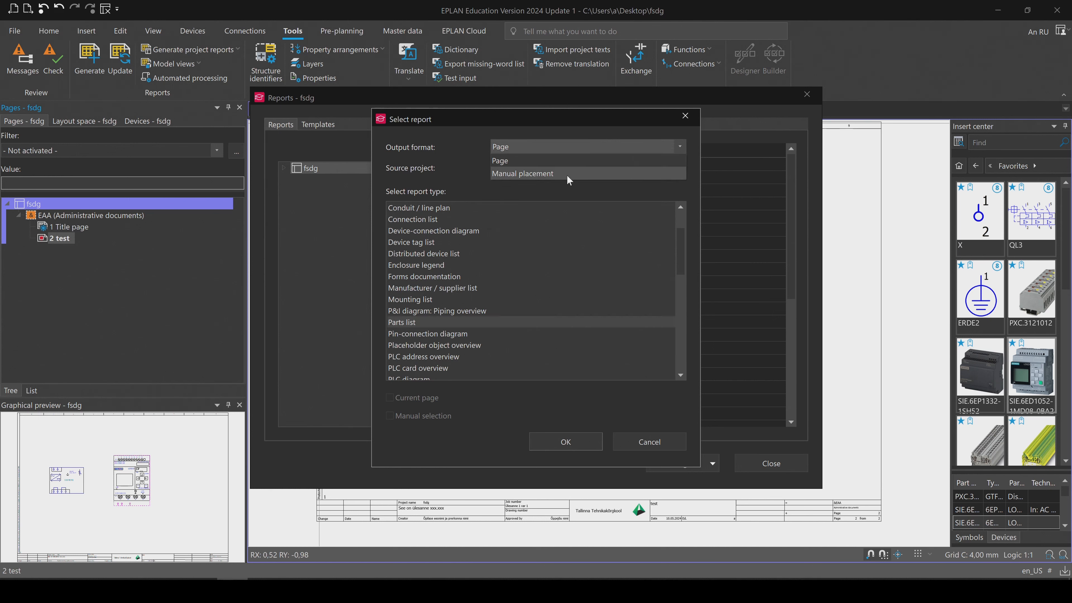
left_click(579, 160)
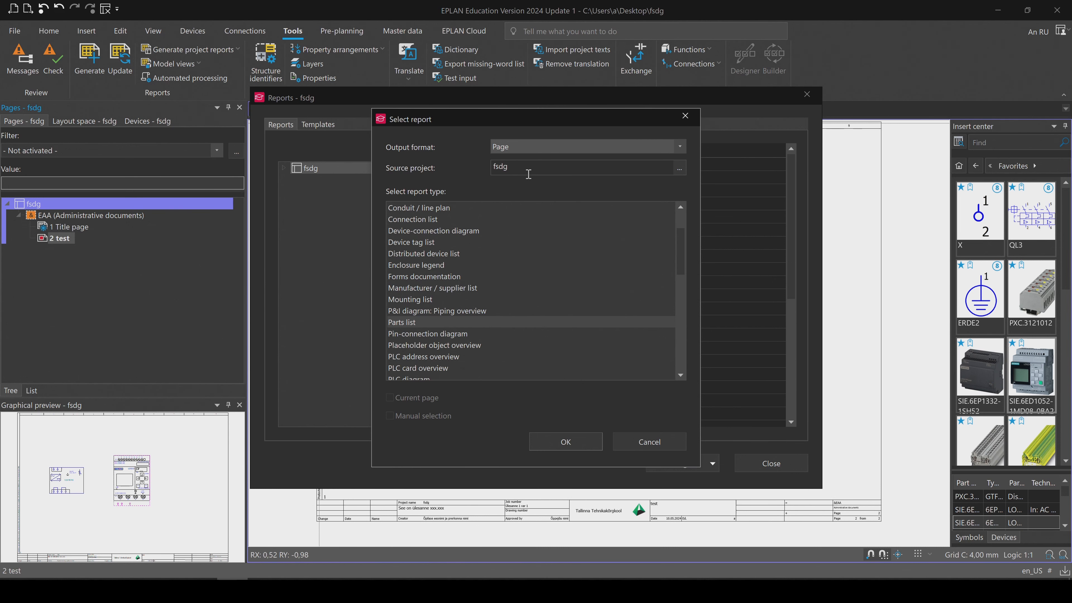
left_click(679, 169)
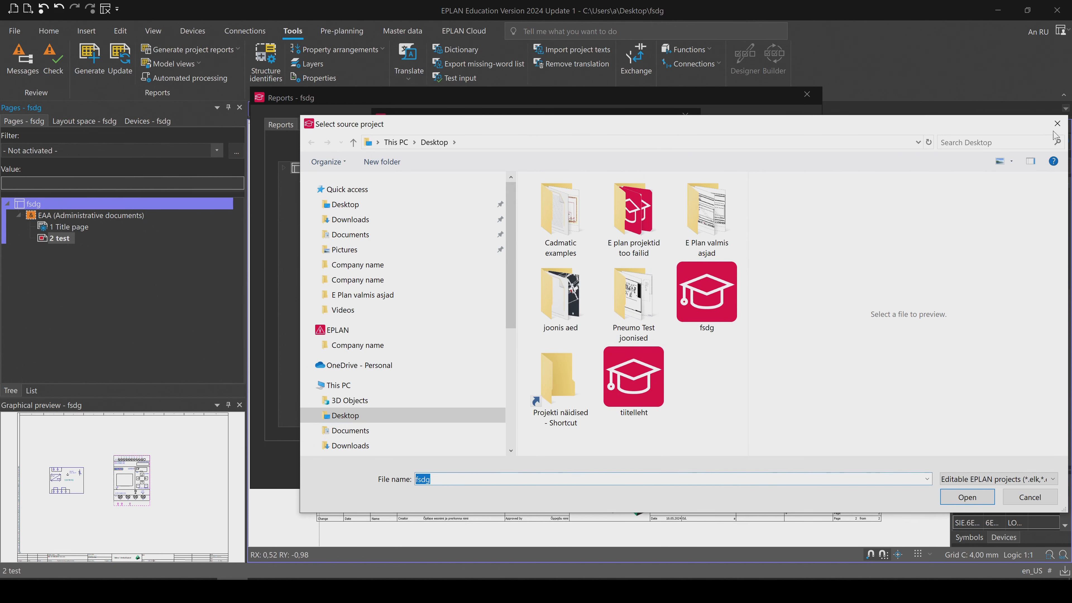
left_click(1057, 124)
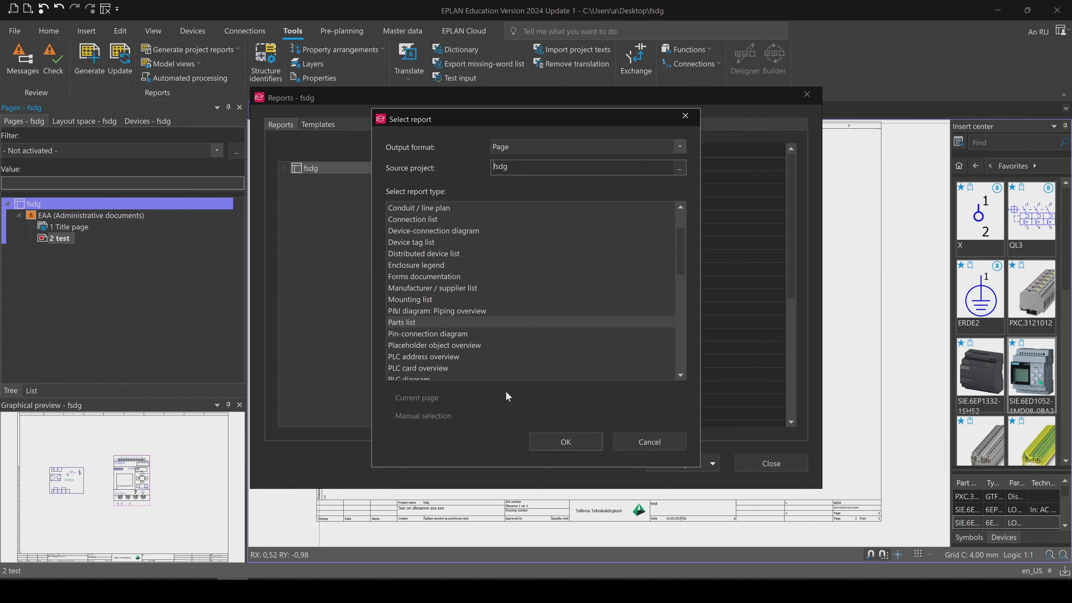
left_click(403, 322)
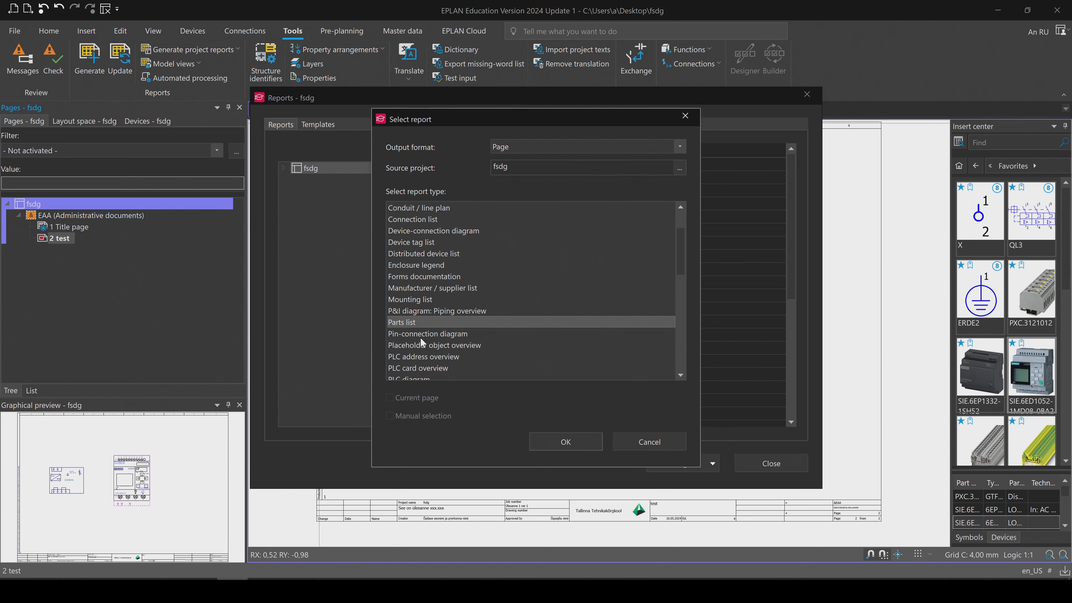
left_click(549, 443)
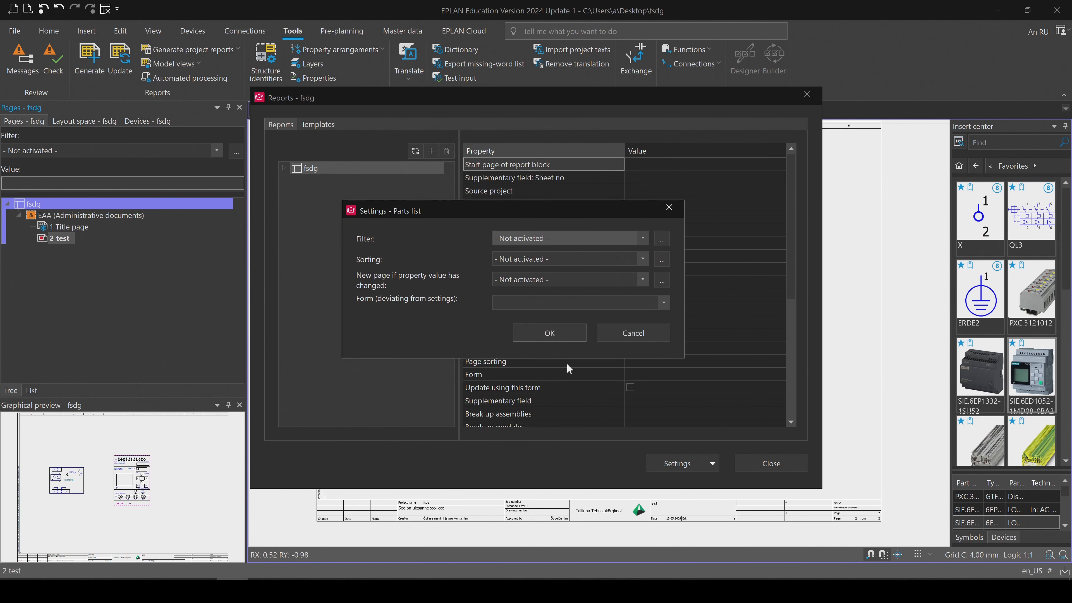
Assign form F01_001 to the parts list from the company forms folder and accept the report settings
left_click(663, 303)
left_click(664, 310)
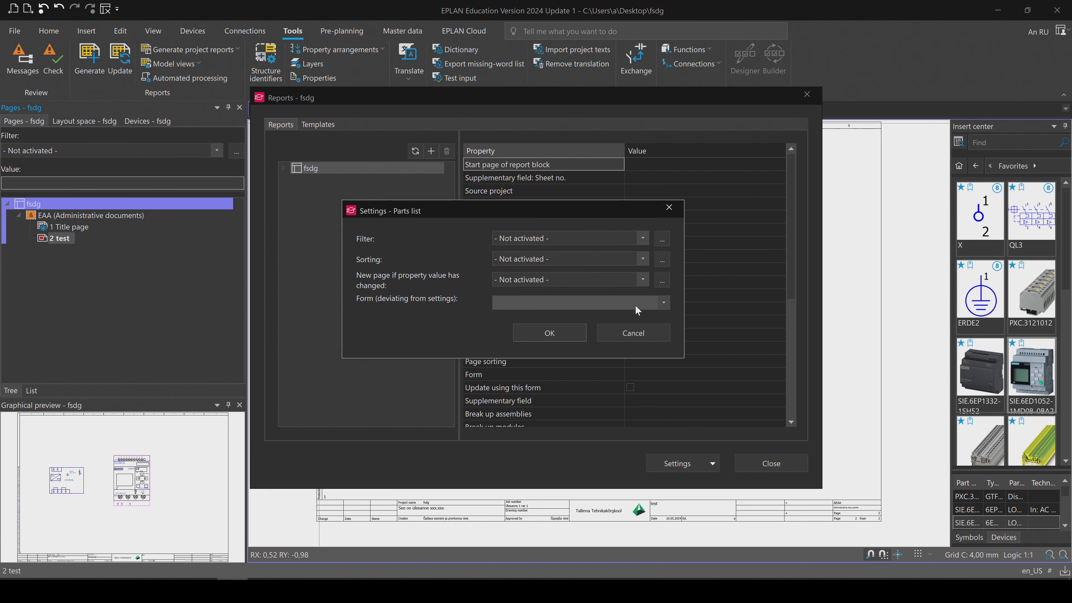
left_click(664, 302)
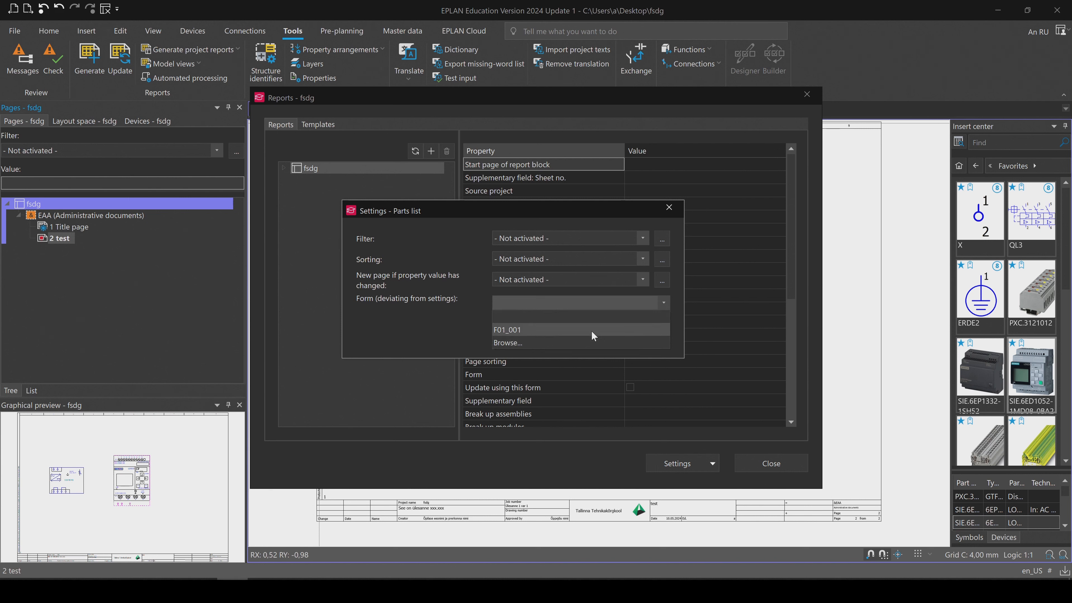
left_click(594, 330)
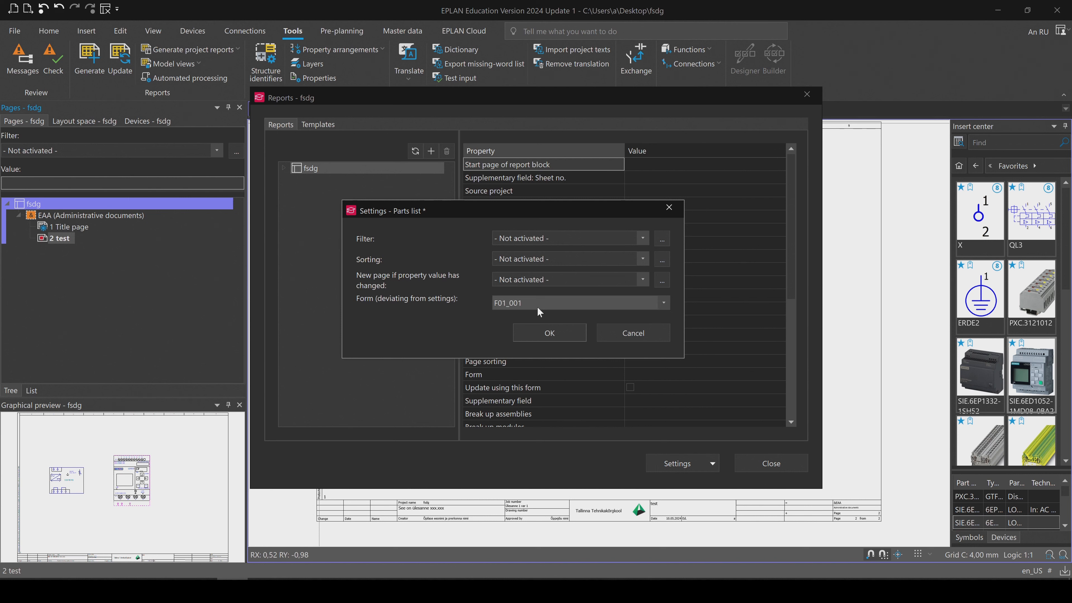
left_click(663, 303)
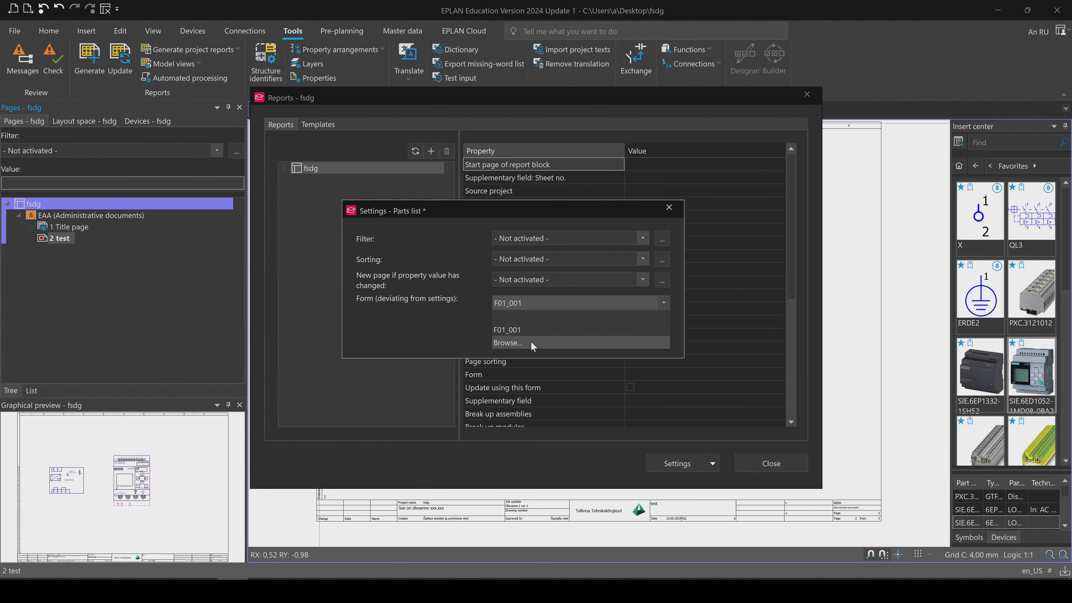
left_click(508, 342)
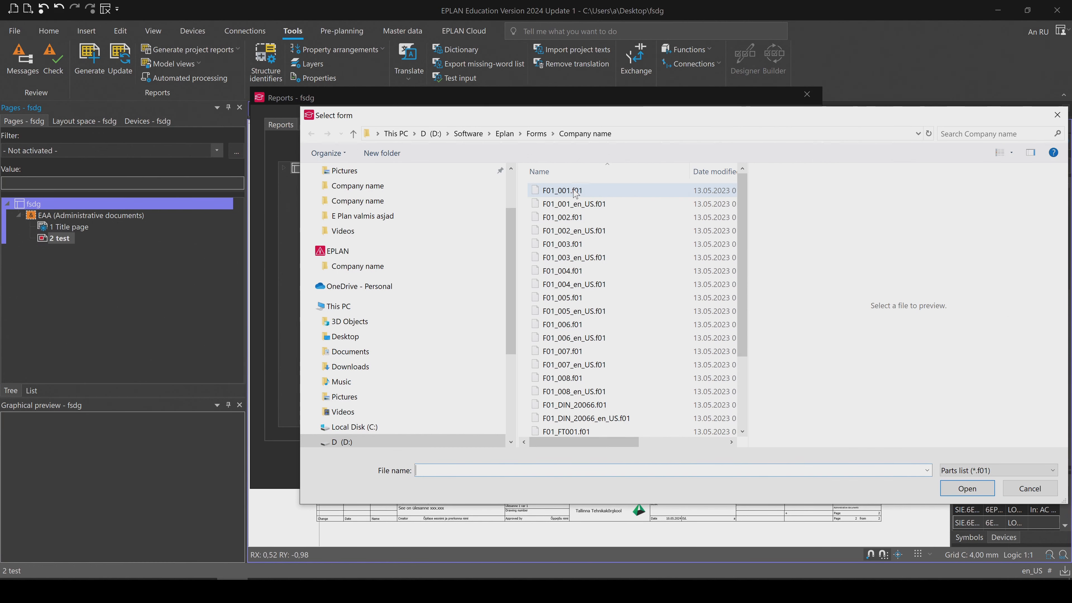
left_click(575, 193)
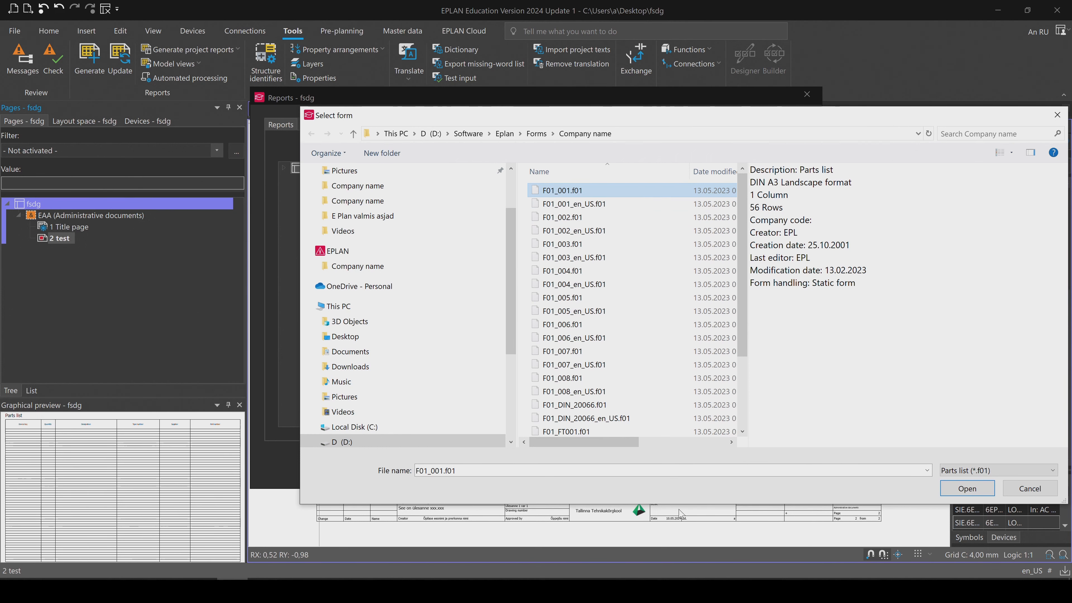
left_click(966, 489)
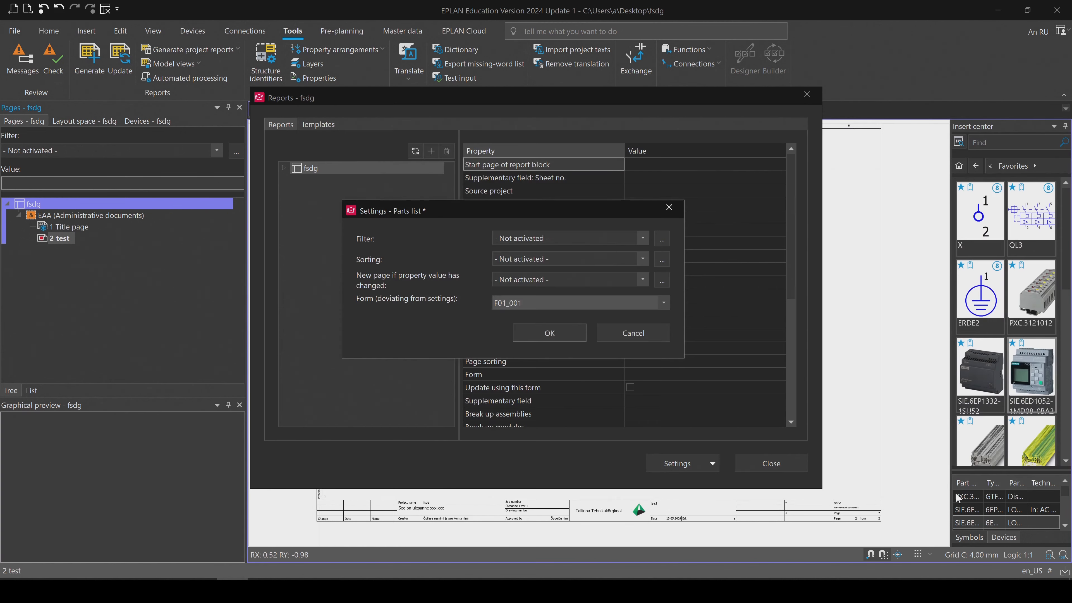
left_click(549, 333)
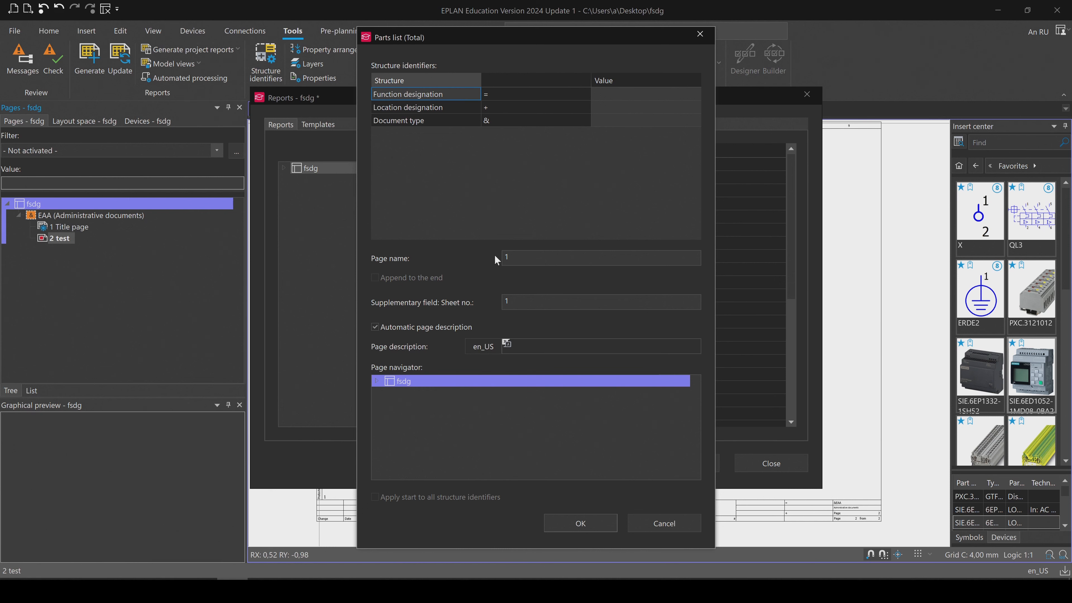
Set the page name to 3, generate the parts list with automatic page description, and close the reports dialog
left_click(538, 256)
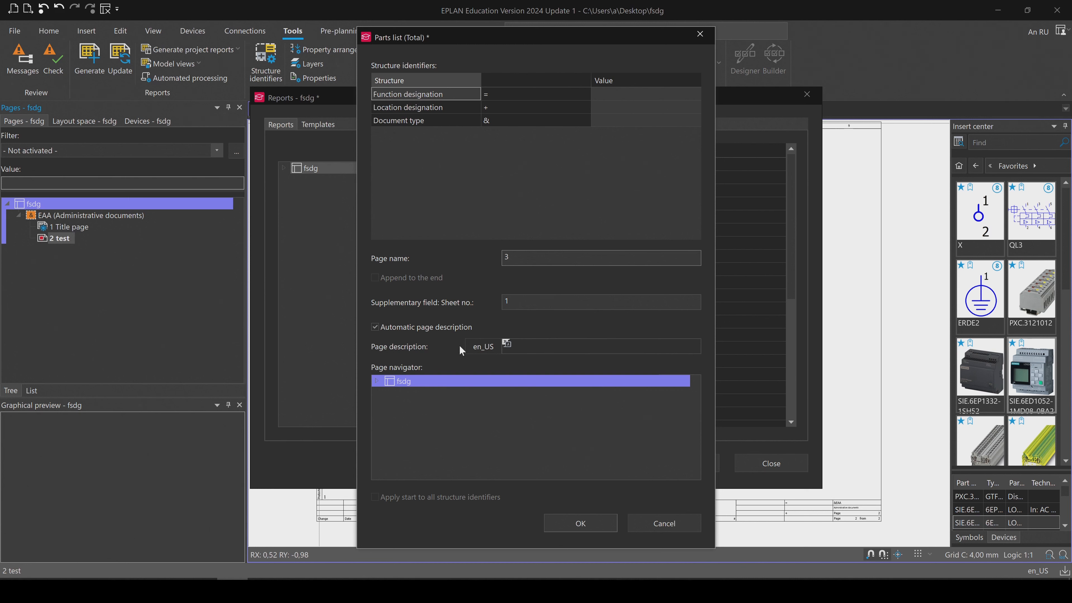
left_click(547, 347)
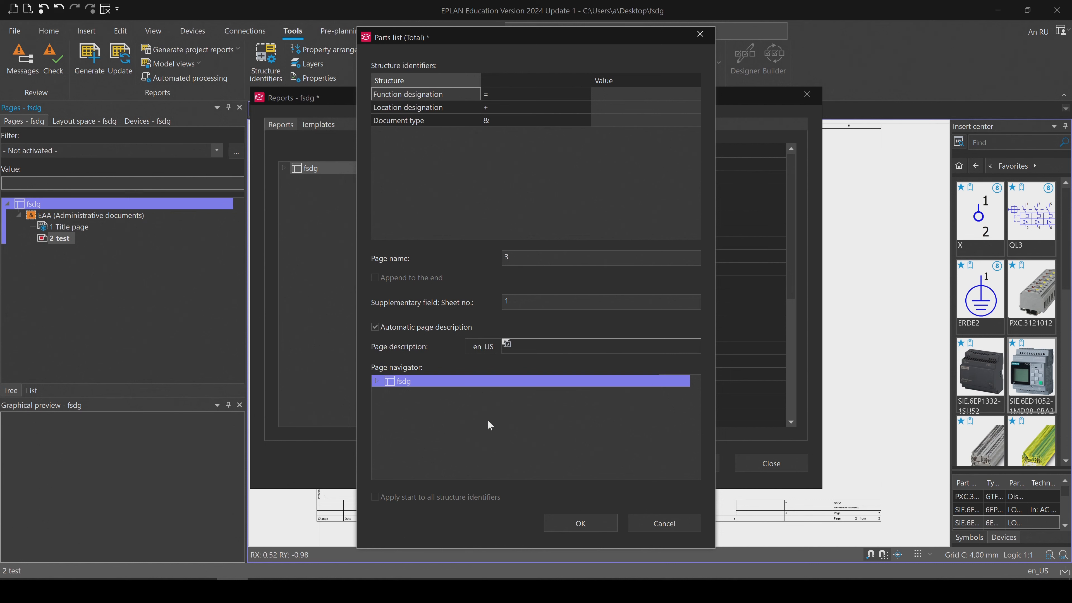
left_click(595, 520)
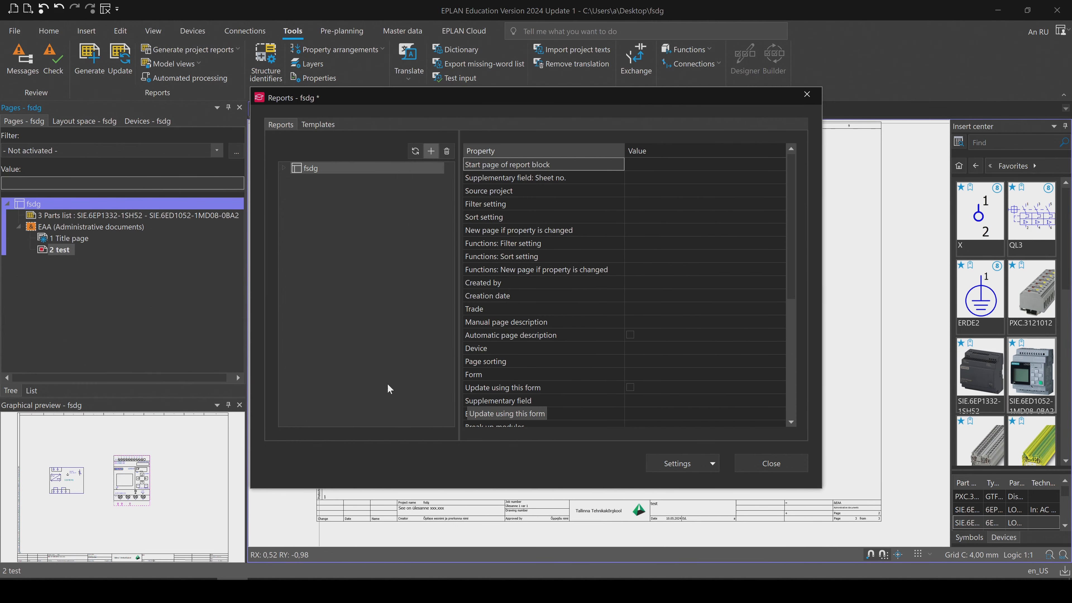
left_click(796, 467)
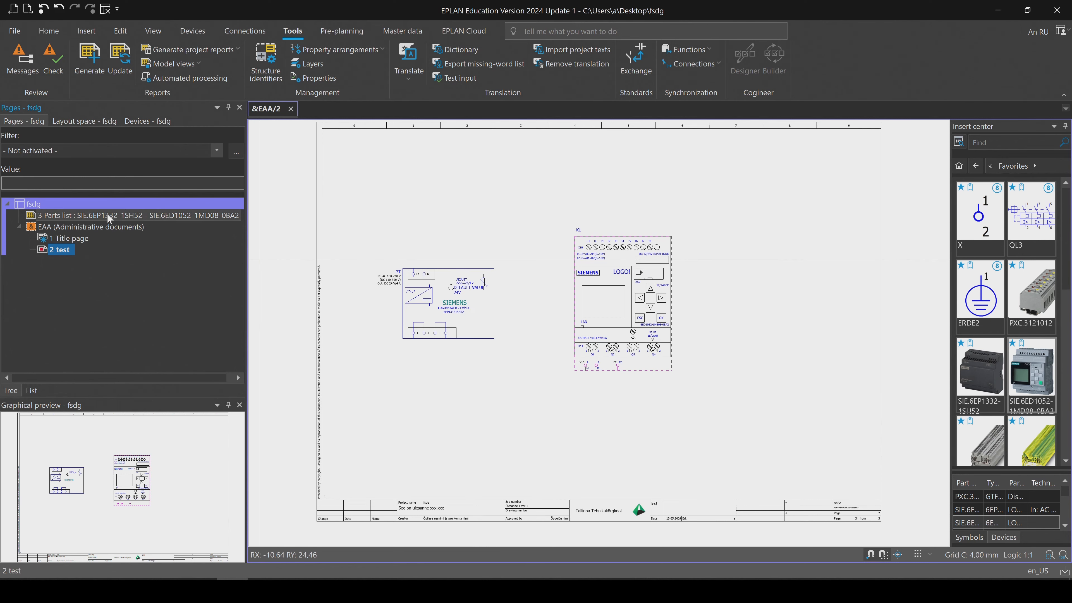
Open page 3 Parts list and examine its table and the page description in the title block
double_click(95, 216)
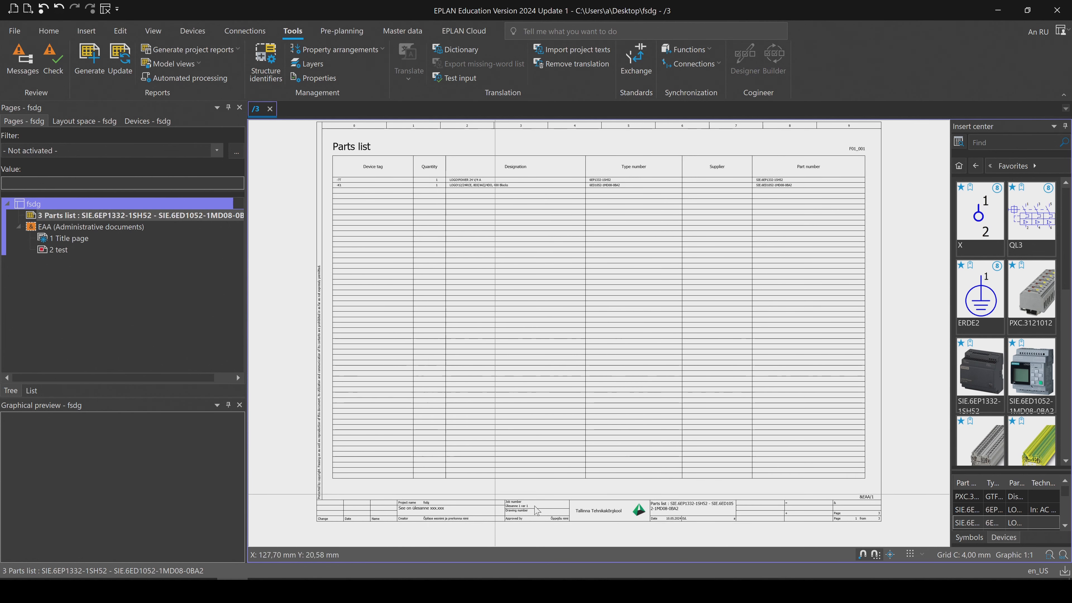
scroll(648, 530, "up", 5)
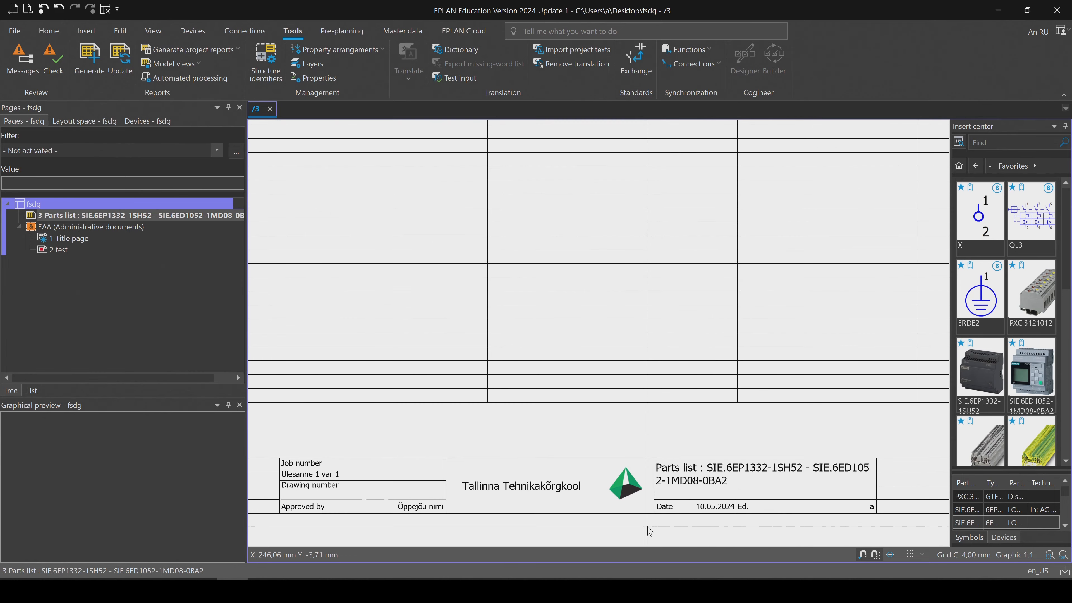
scroll(528, 471, "up", 1)
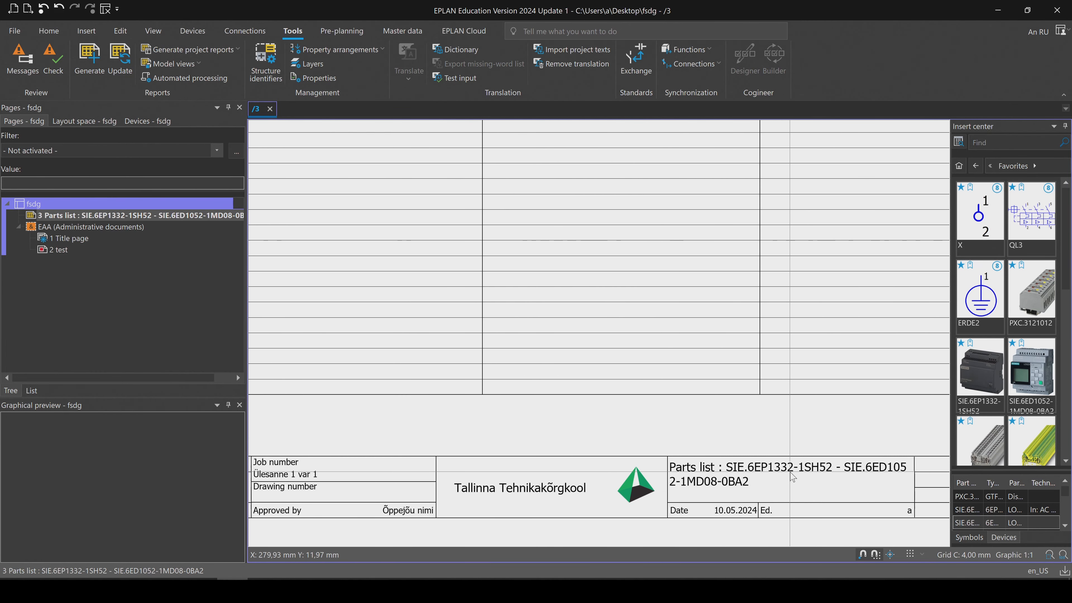
scroll(673, 482, "down", 1)
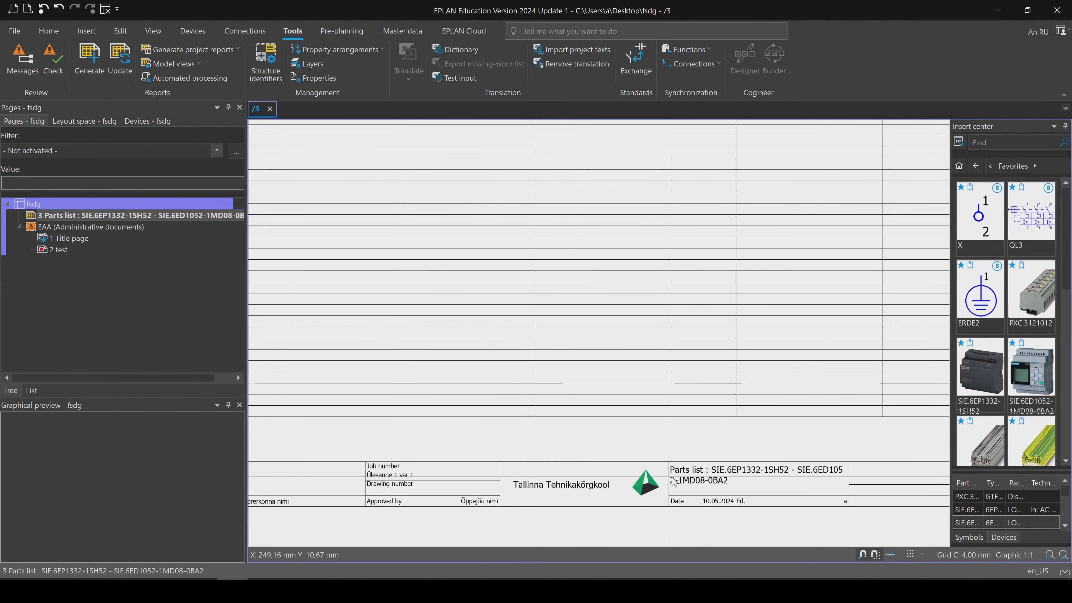
scroll(674, 481, "down", 1)
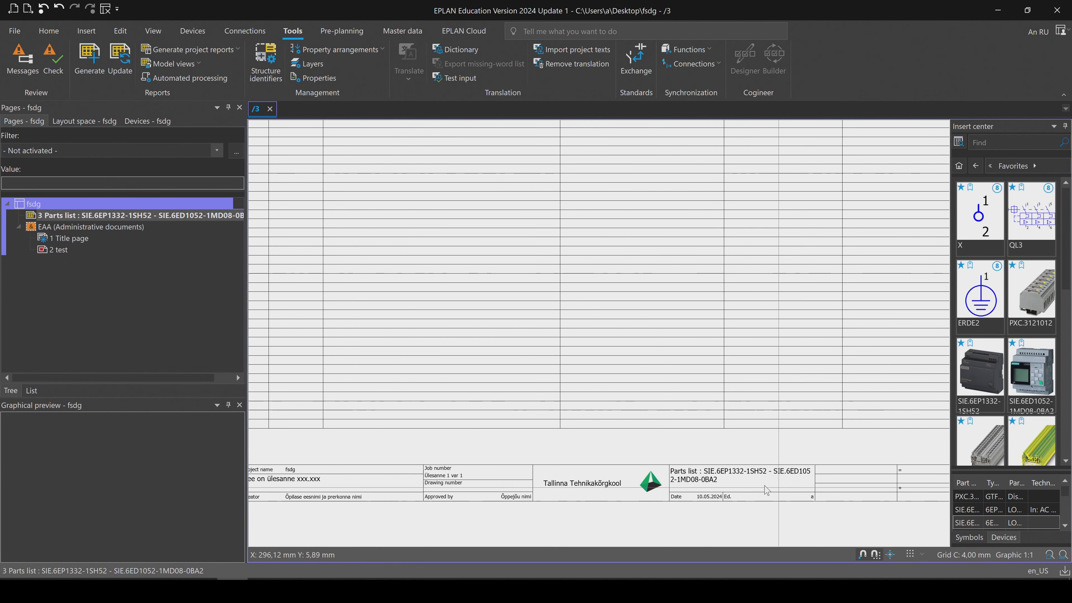
scroll(766, 490, "up", 1)
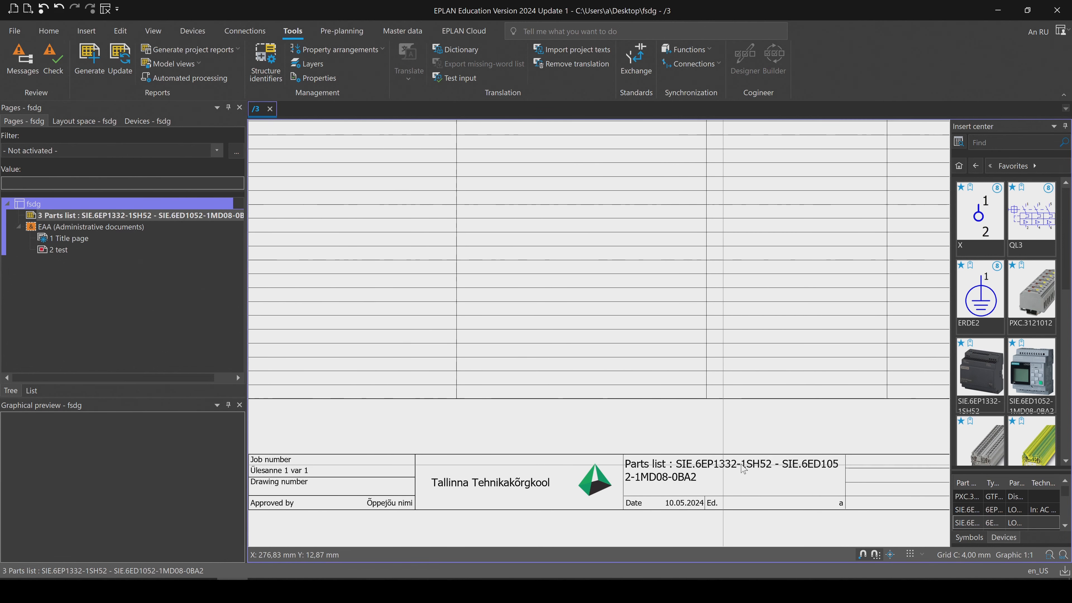
Remove the part numbers from the page description of page 3 in its page properties, leaving only "Parts list :"
left_click(123, 216)
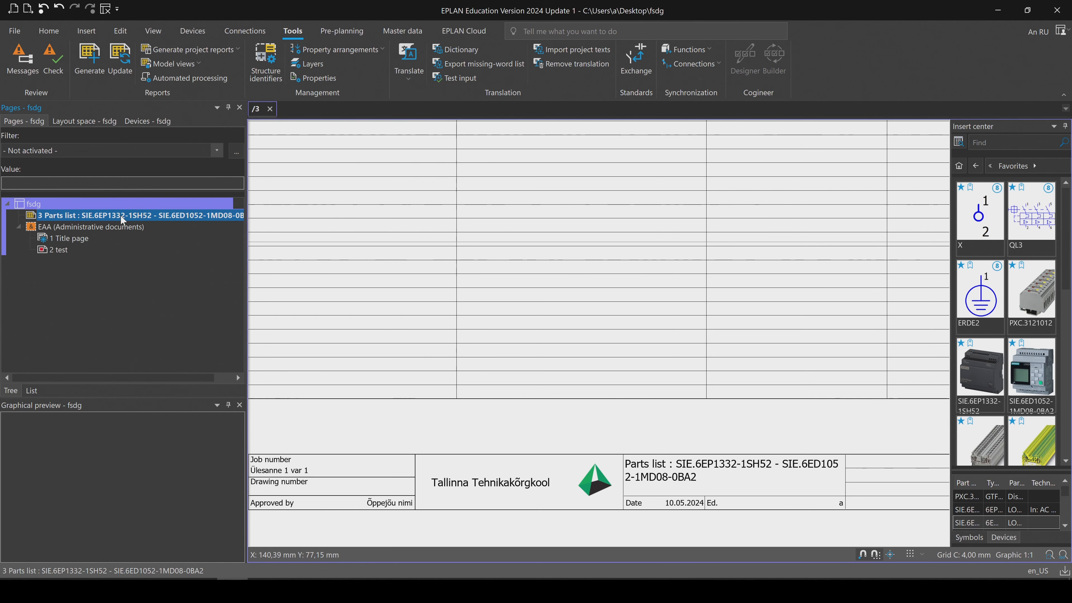
right_click(122, 218)
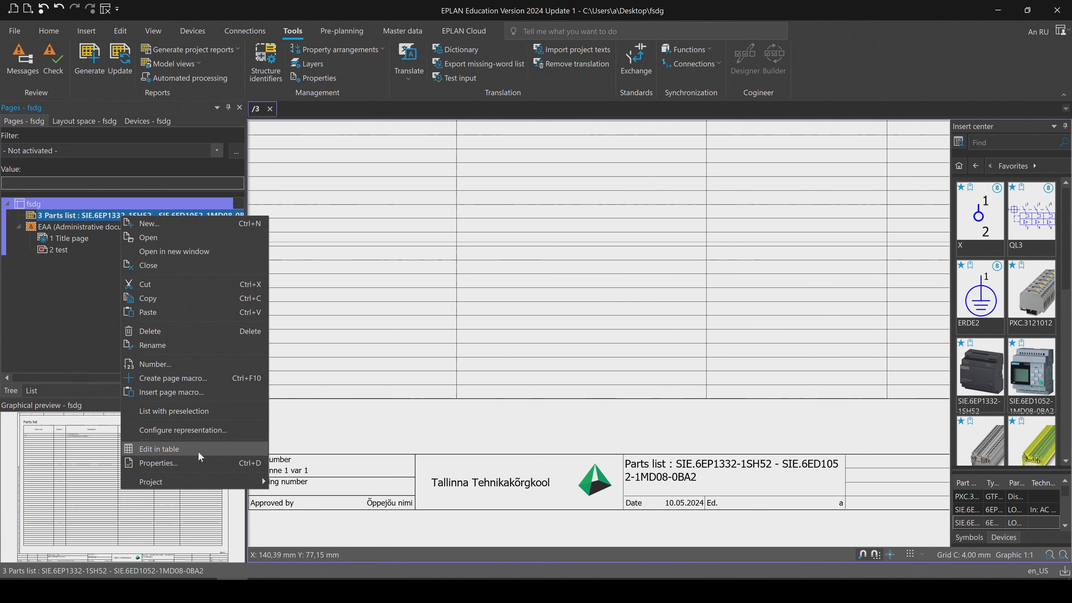
left_click(200, 464)
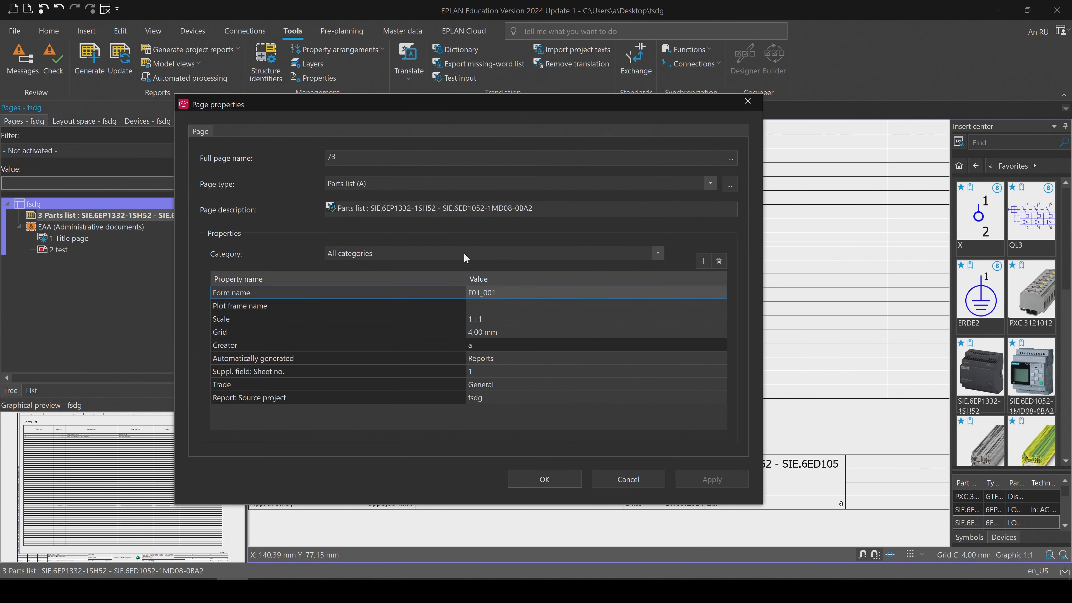
left_click_drag(548, 210, 389, 213)
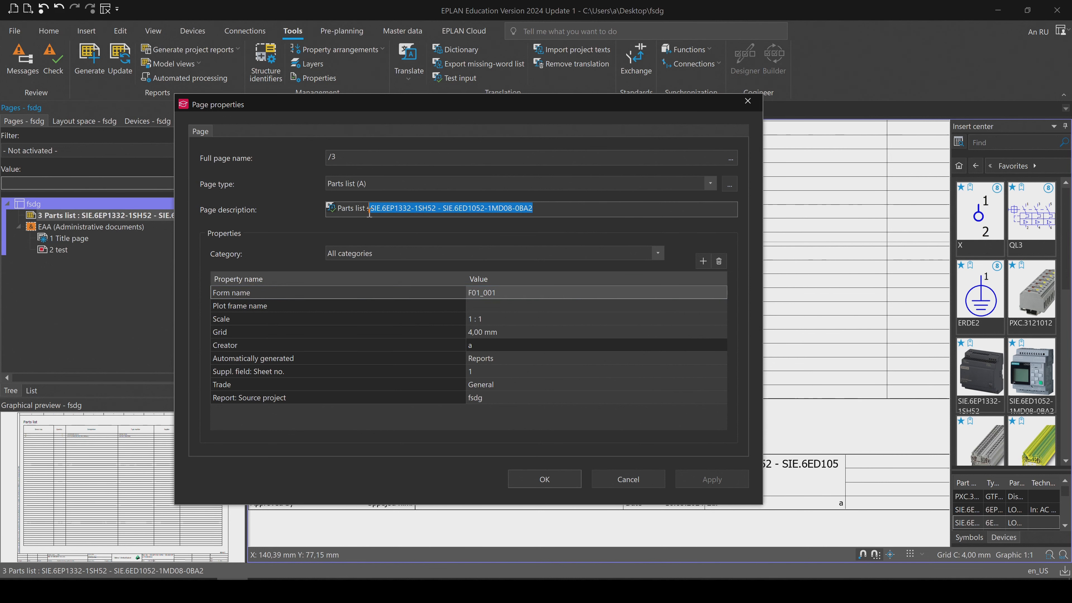
key("BackSpace")
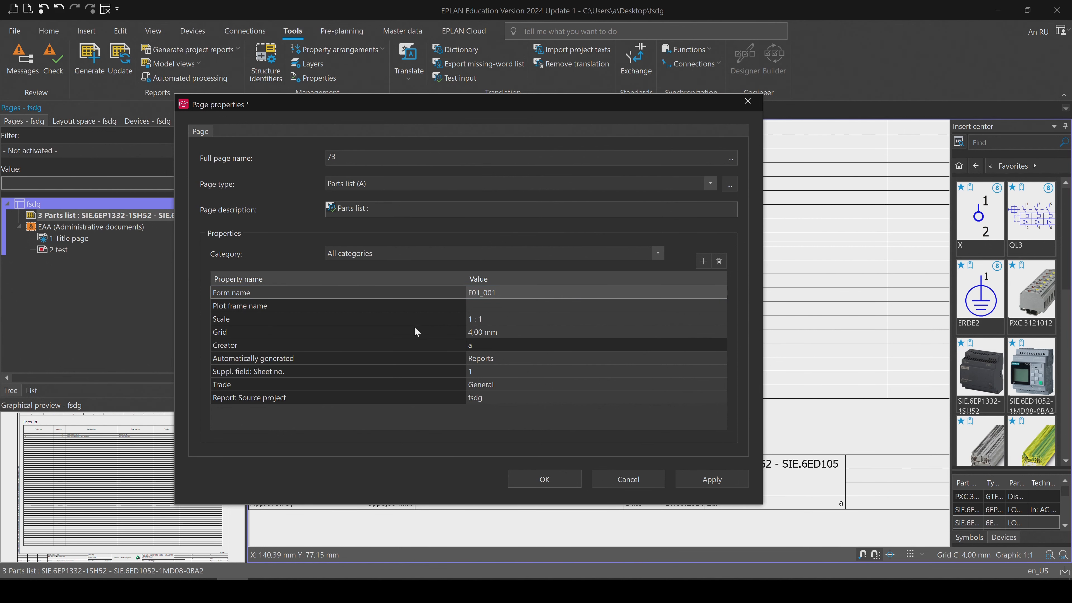
left_click(545, 479)
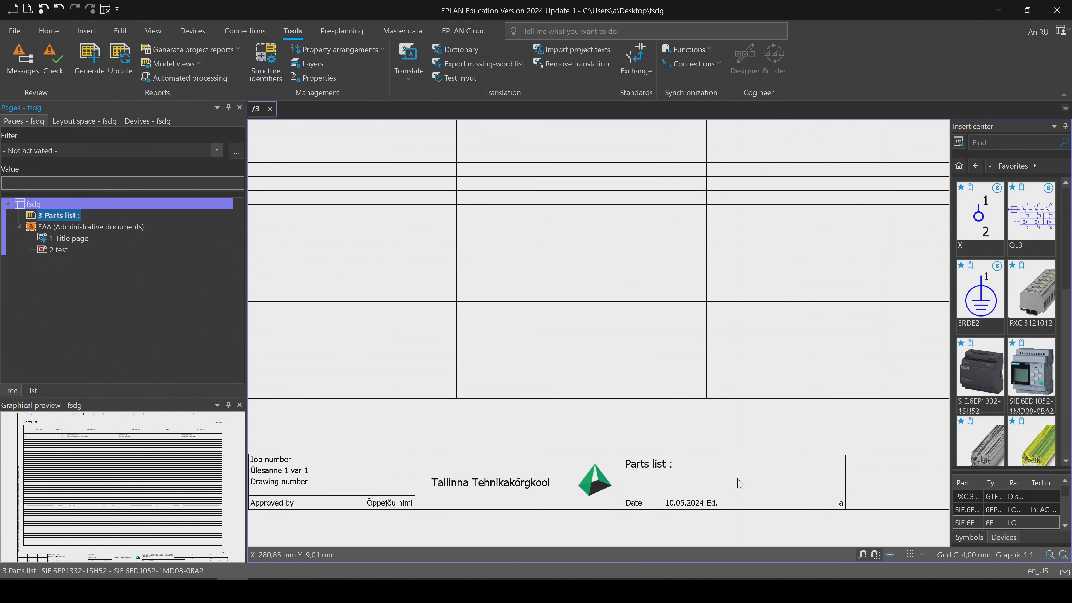
Extend the page description of page 3 to "Parts list : some text here" in its page properties
right_click(66, 219)
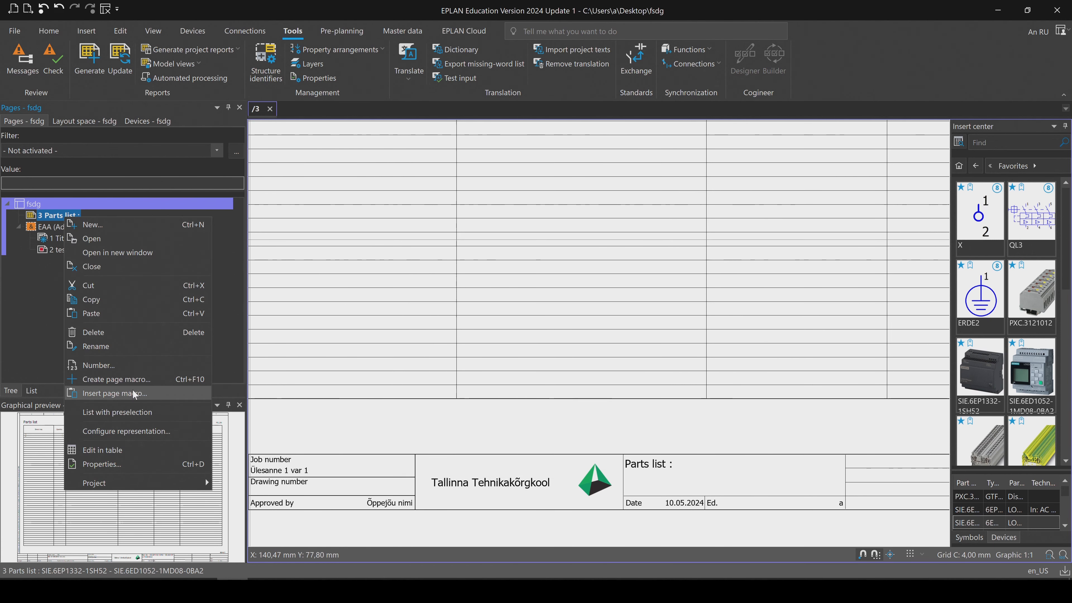
left_click(135, 464)
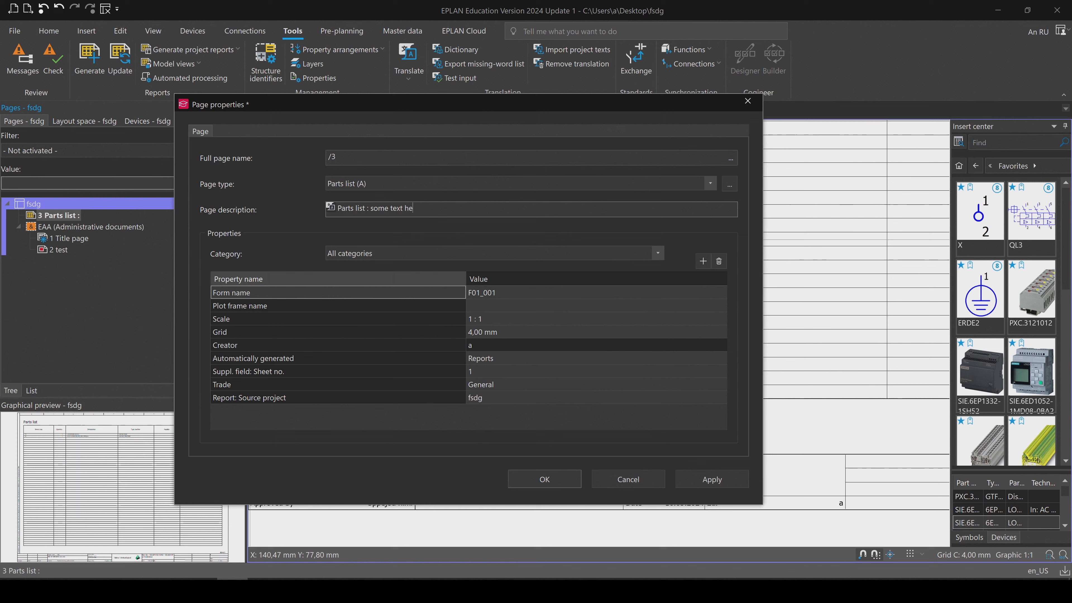
left_click(559, 483)
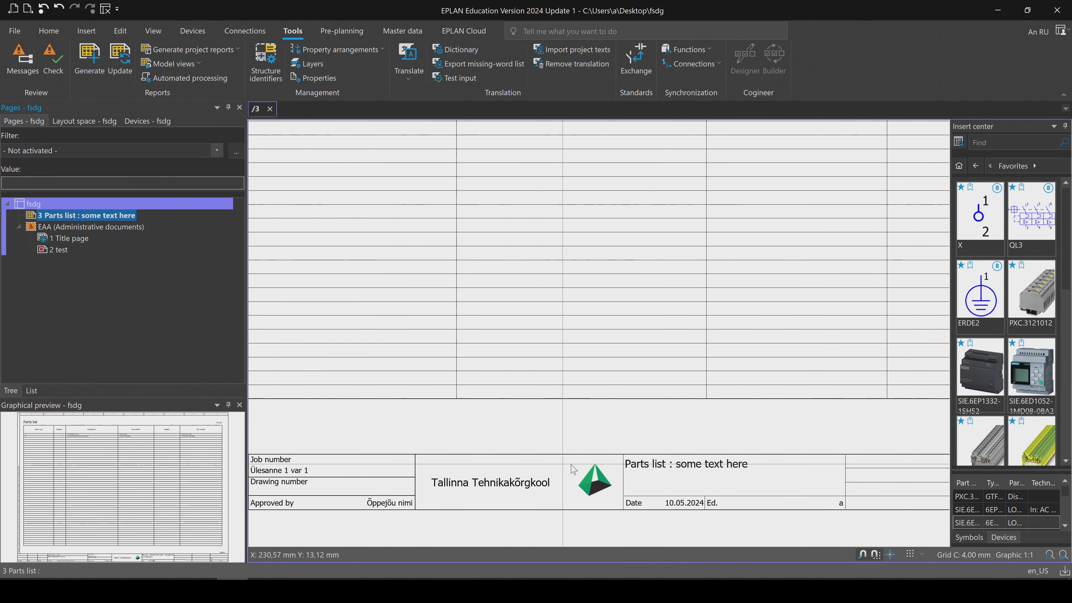
Examine the parts list table's device tag, quantity, designation, type number, supplier and part number columns
scroll(709, 414, "down", 2)
middle_click_drag(717, 184, 802, 367)
scroll(802, 368, "down", 2)
scroll(555, 311, "up", 6)
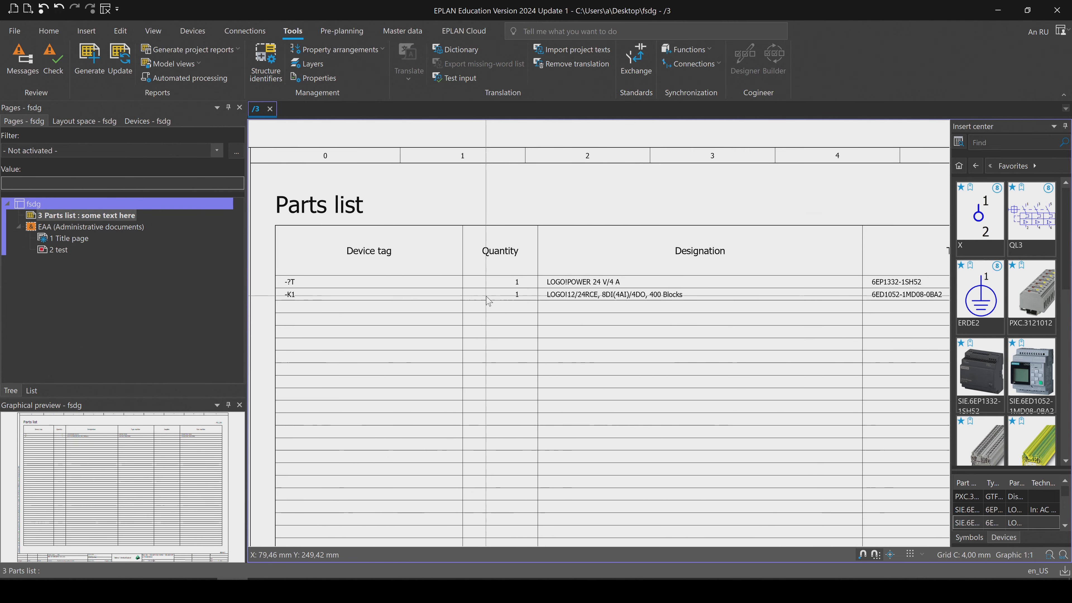
scroll(507, 305, "down", 1)
middle_click_drag(469, 306, 533, 302)
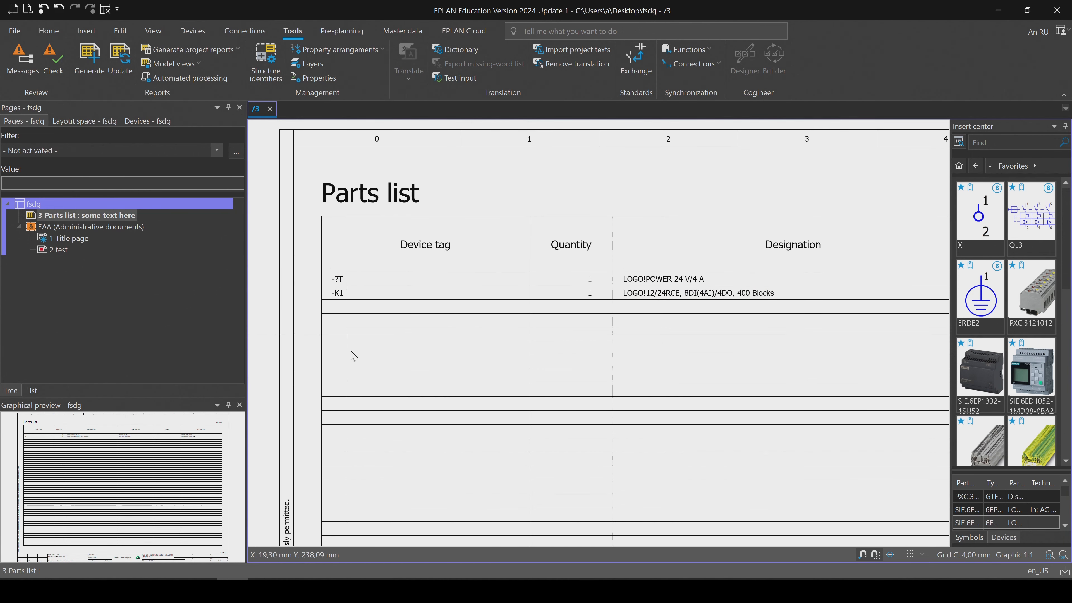
middle_click_drag(624, 331, 467, 336)
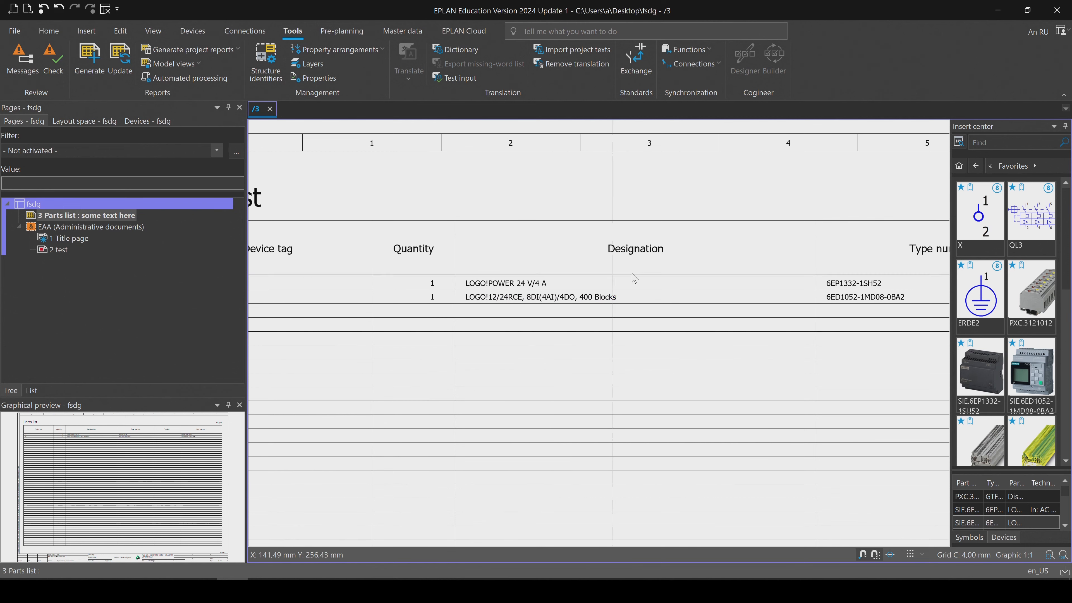
middle_click_drag(633, 281, 474, 276)
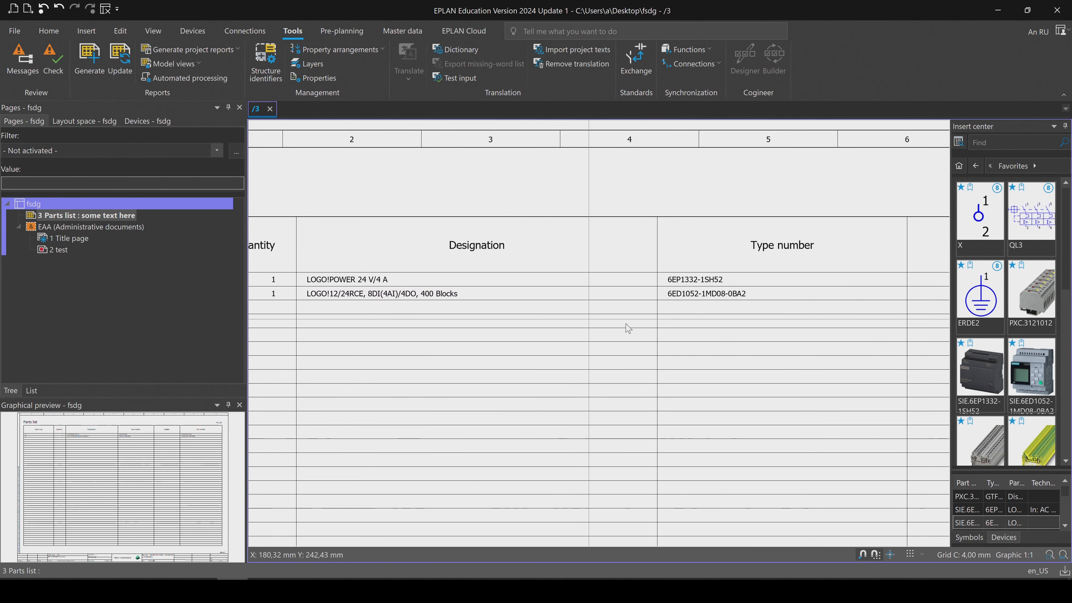
middle_click_drag(626, 328, 473, 325)
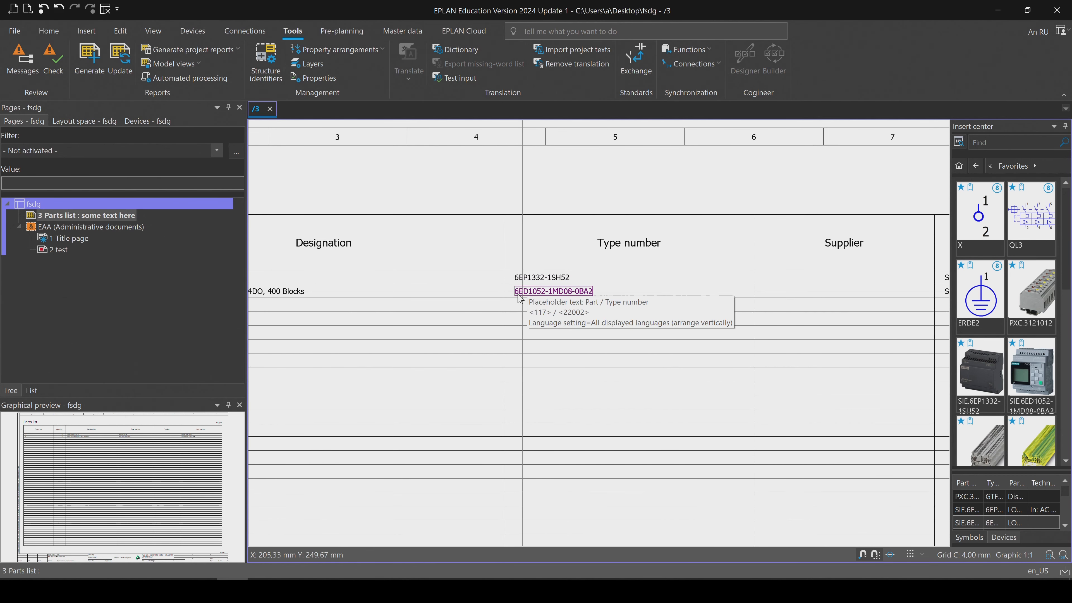
middle_click_drag(839, 347, 577, 335)
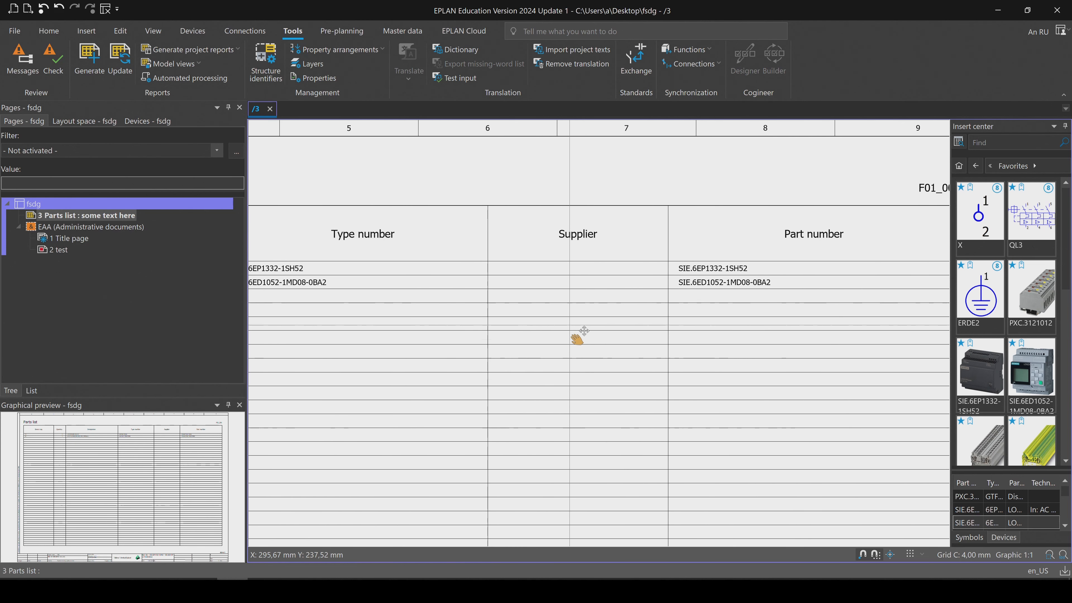
middle_click_drag(711, 300, 712, 302)
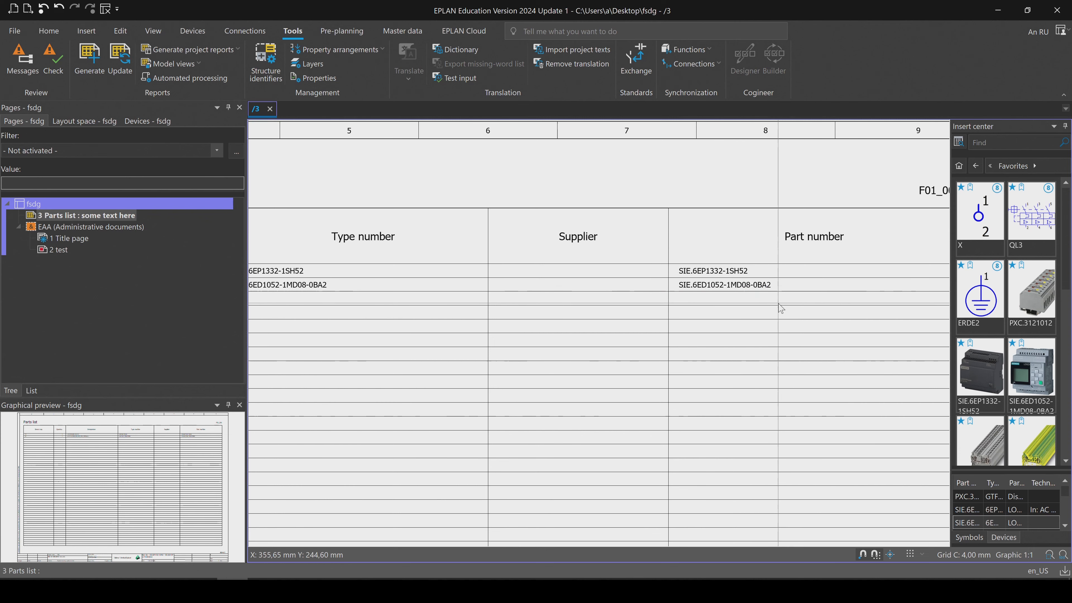
middle_click_drag(780, 305, 555, 307)
scroll(681, 248, "down", 5)
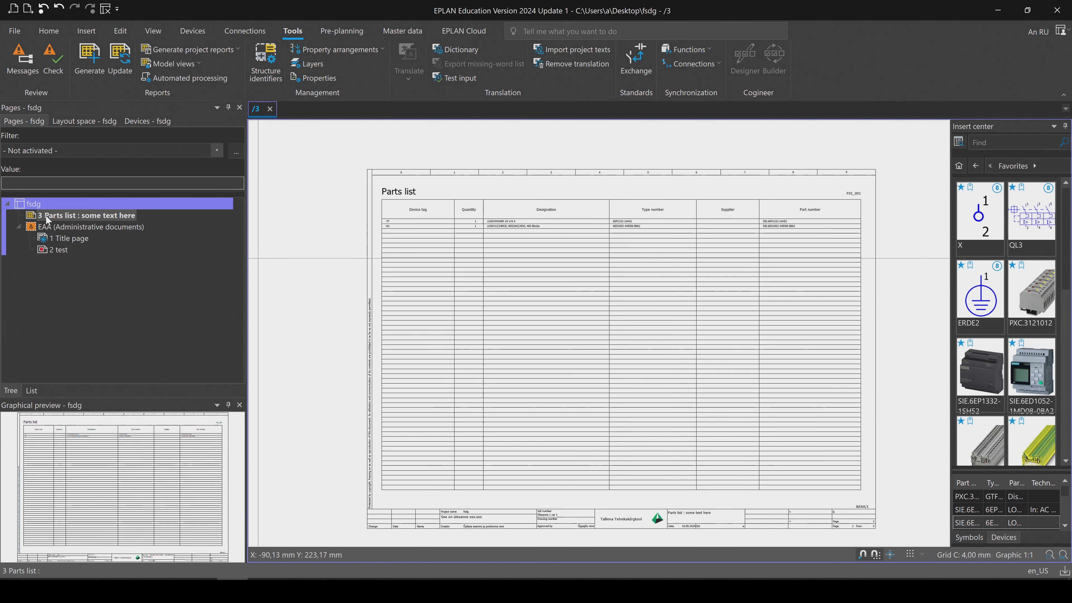
Move the parts list page into EAA (Administrative documents) as page 3, accepting the adapted structure with automatic page name
left_click_drag(47, 220, 89, 244)
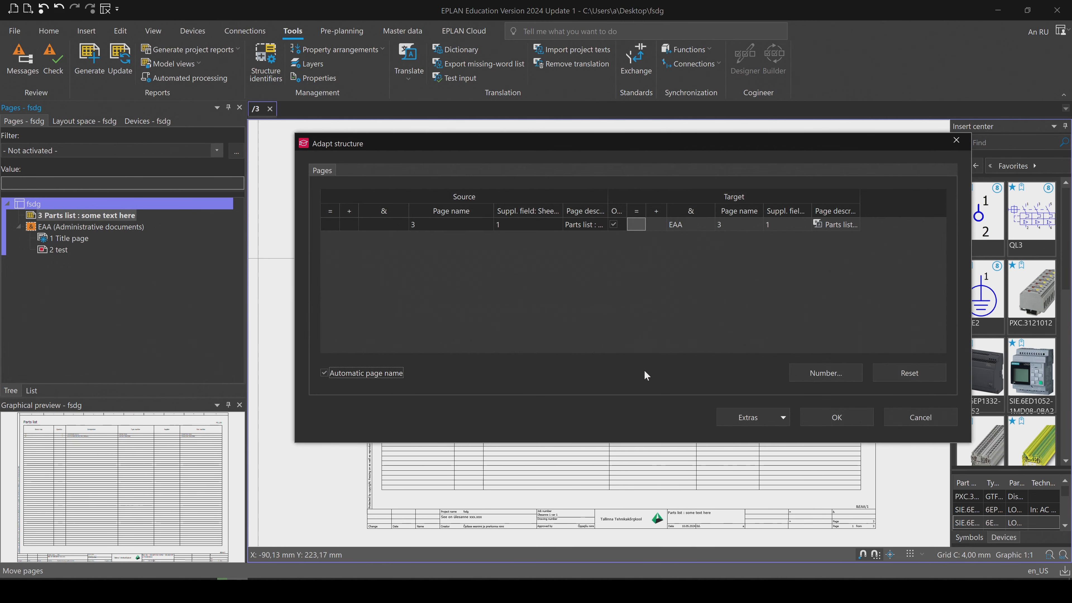
left_click(818, 418)
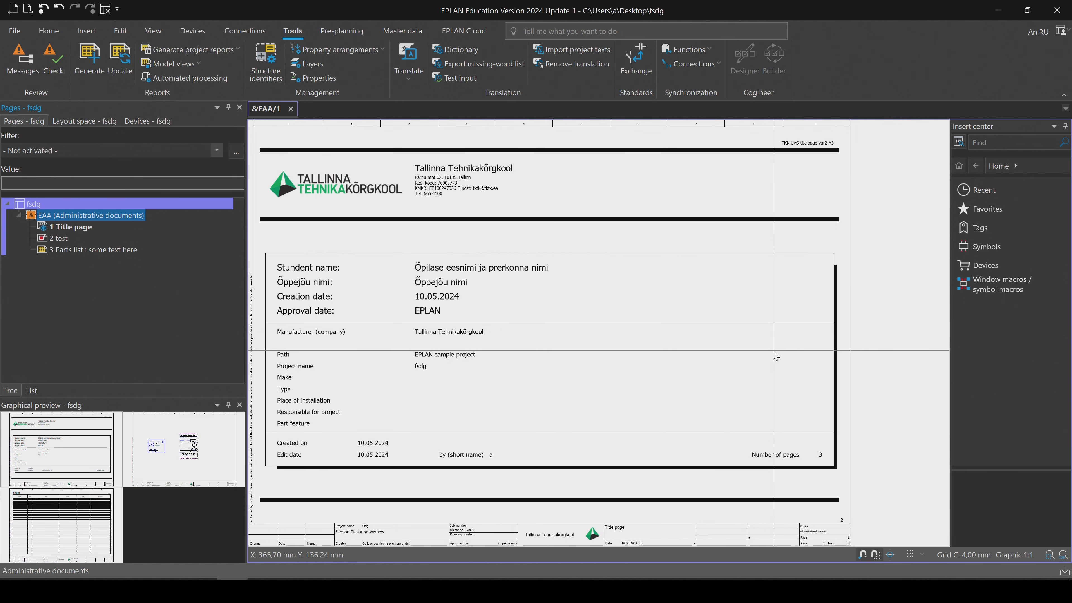
middle_click_drag(519, 344, 568, 265)
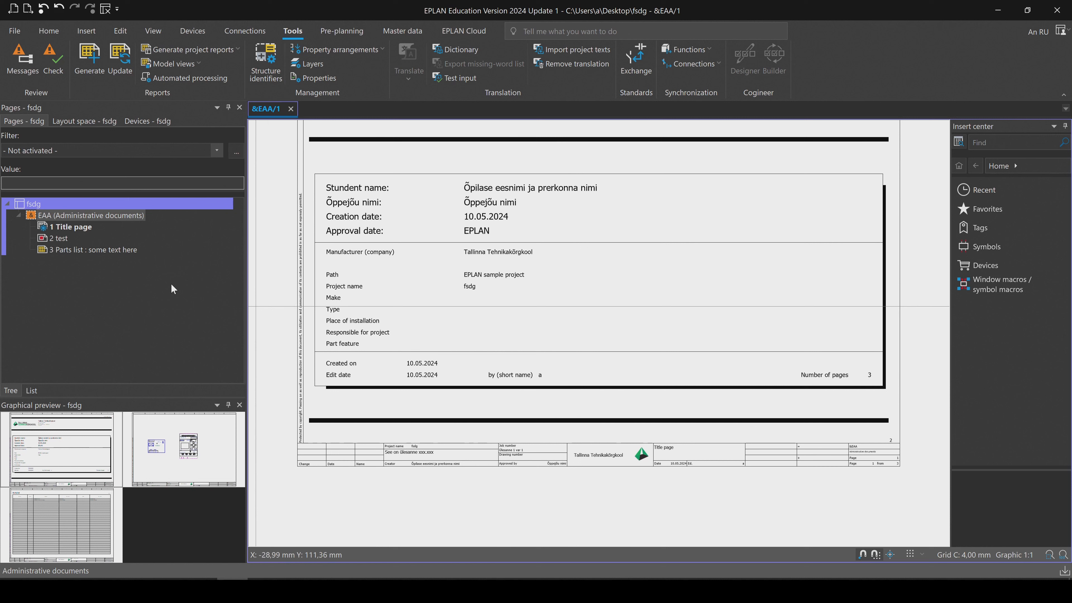
Open the print settings for the entire fsdg project and check its pages in the print preview
left_click(33, 204)
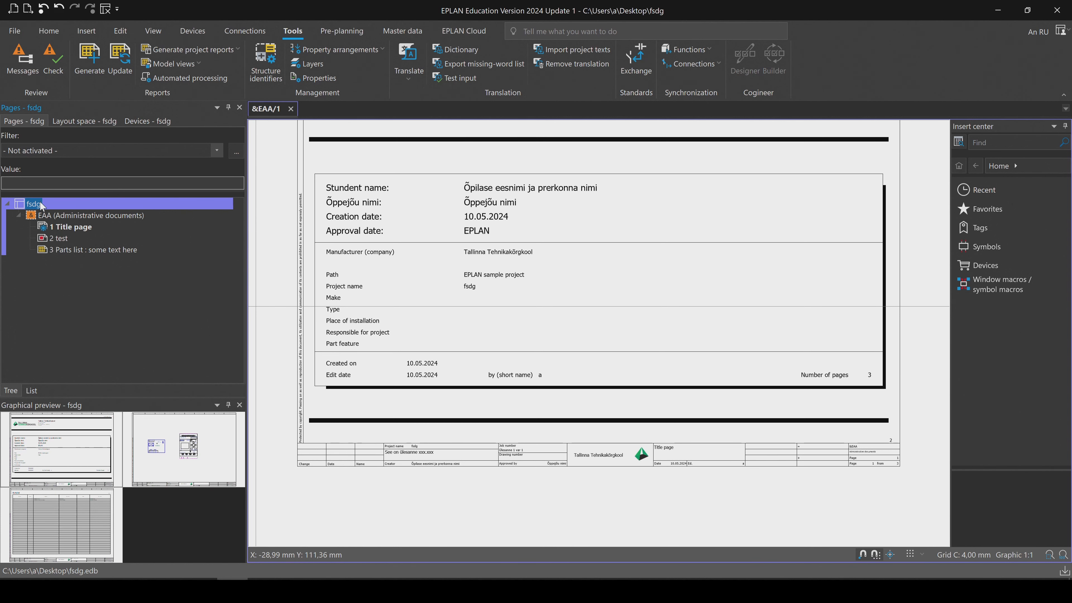
left_click(14, 31)
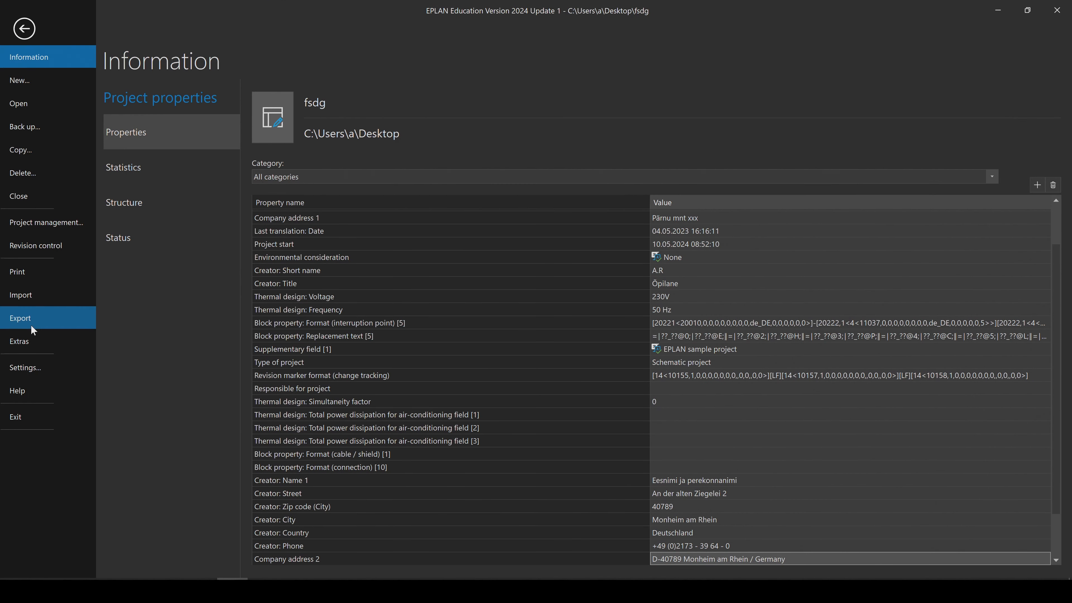
left_click(34, 267)
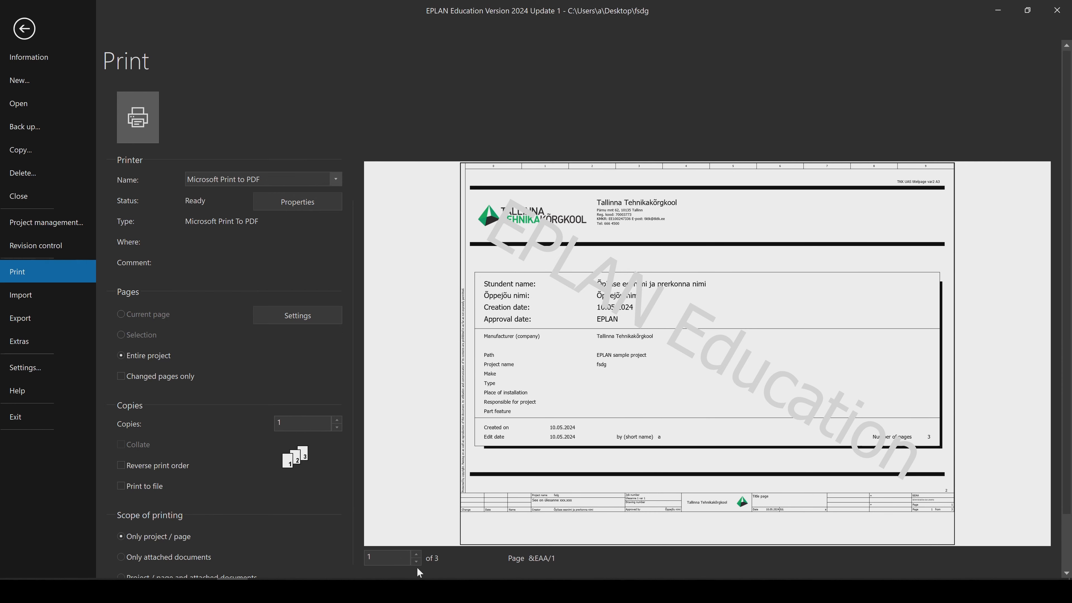
left_click(415, 554)
left_click(416, 554)
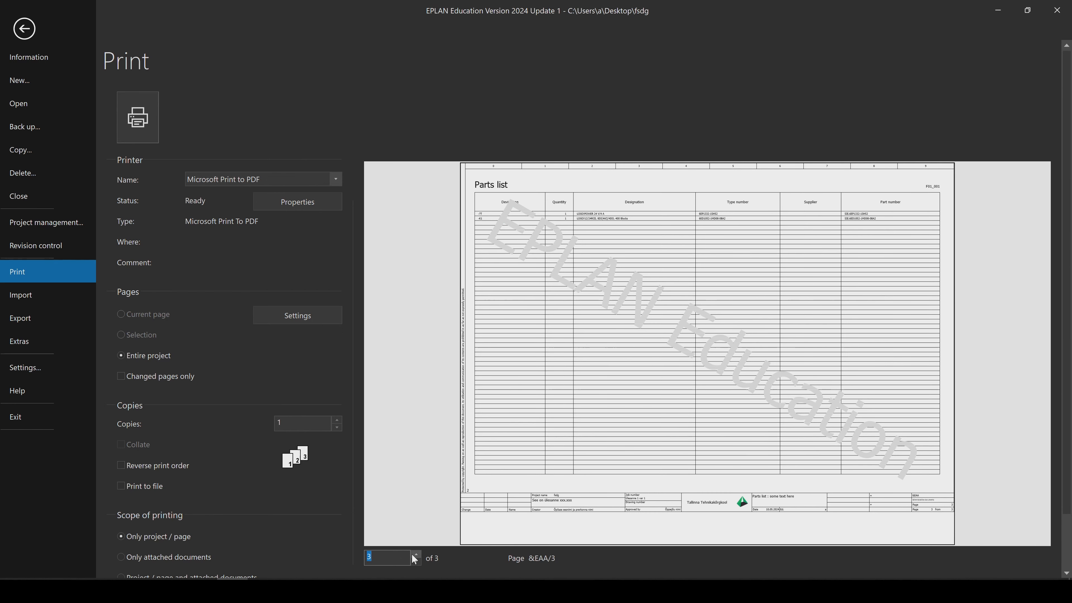
left_click(416, 562)
left_click(417, 561)
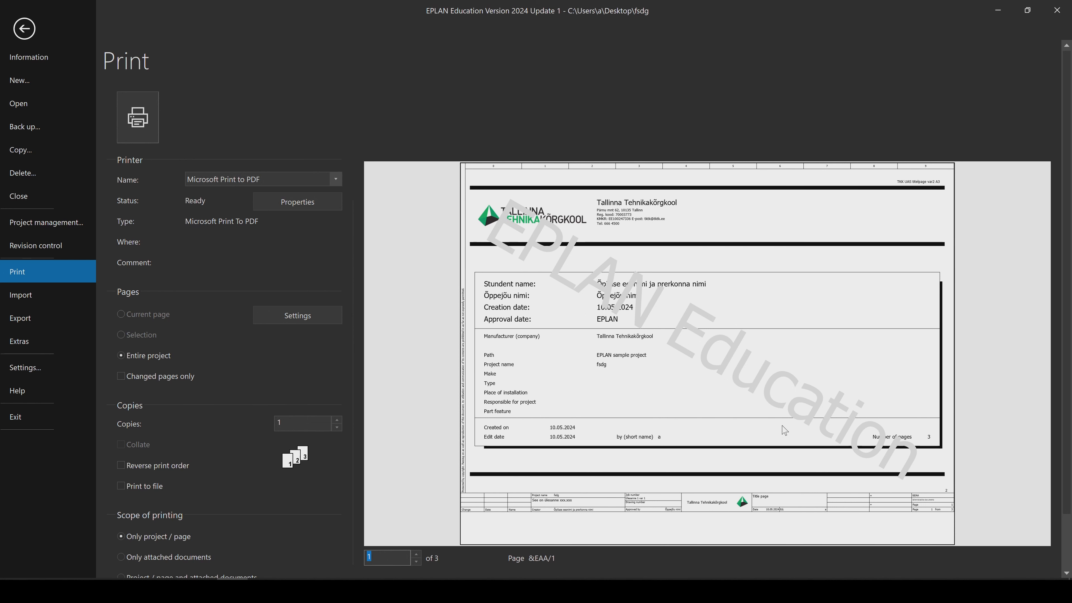
Print the entire project to a PDF document on the Desktop, with a file name beginning "Ülesa"
left_click(147, 133)
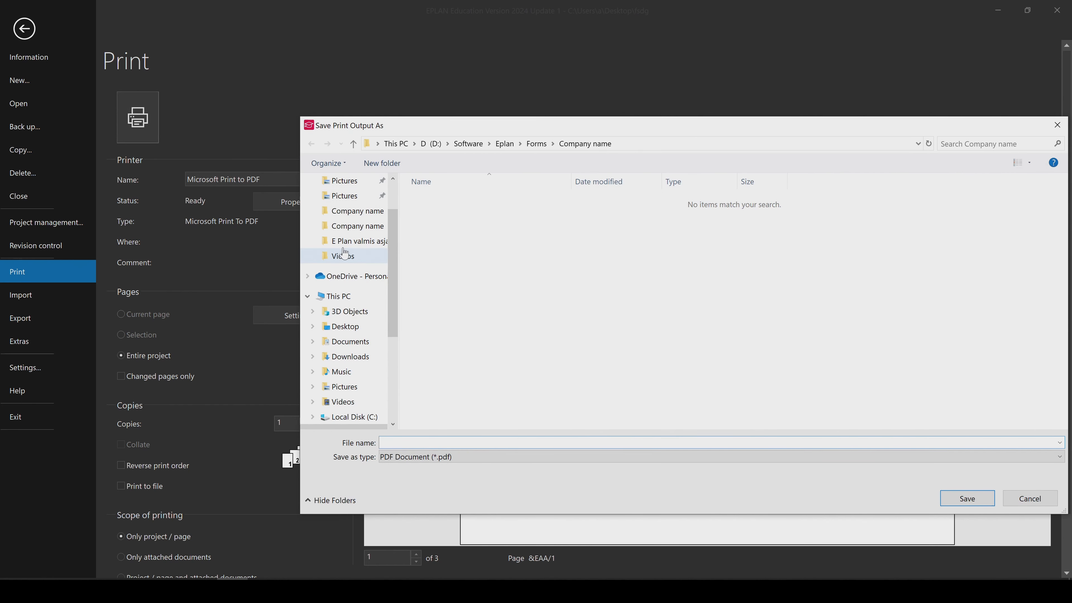
scroll(348, 384, "up", 2)
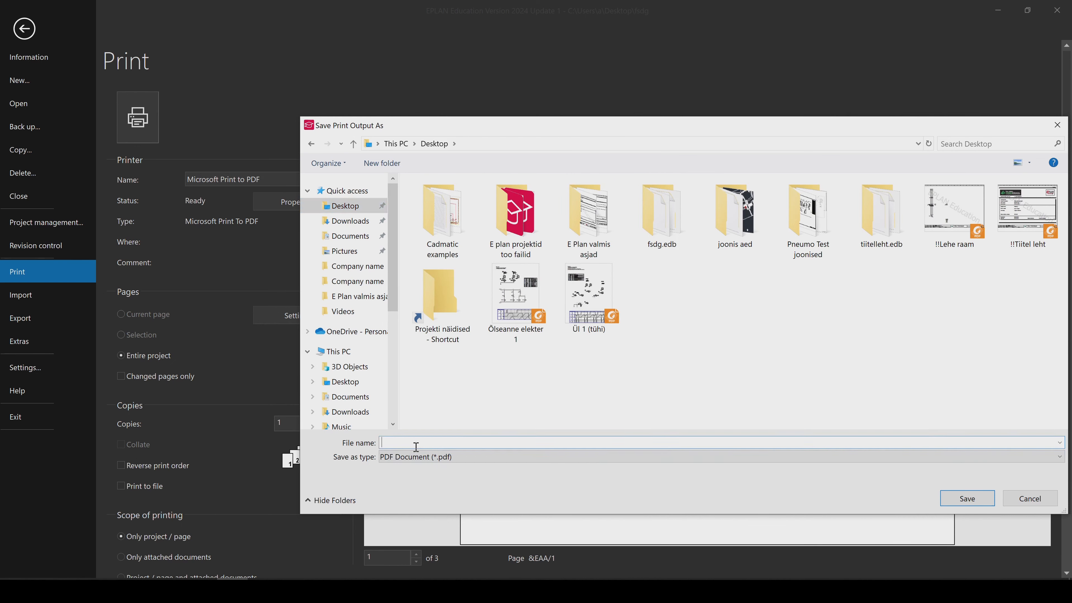
type("Ülesa")
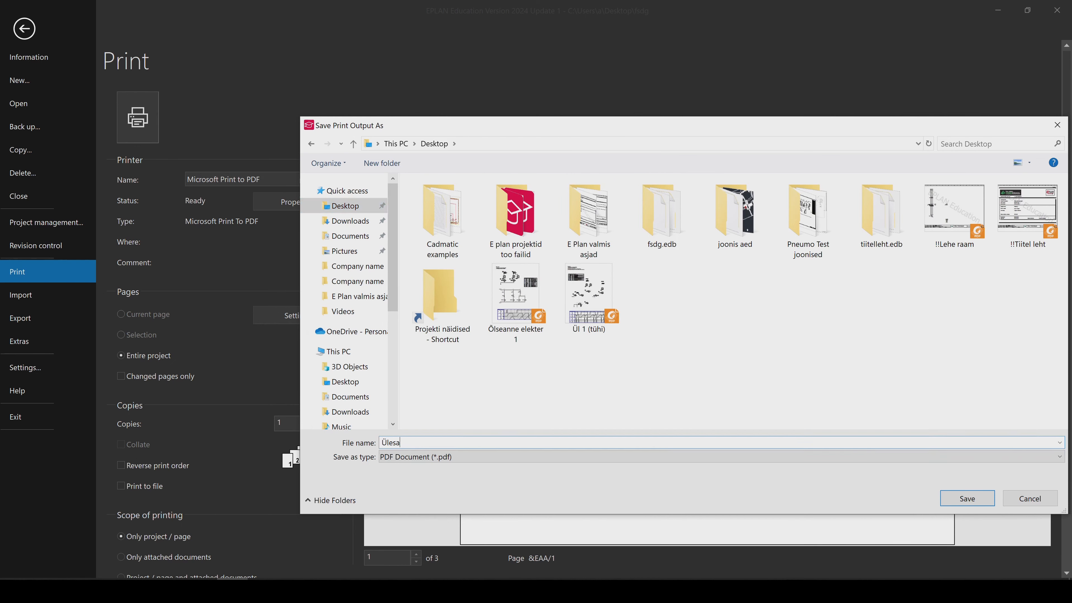